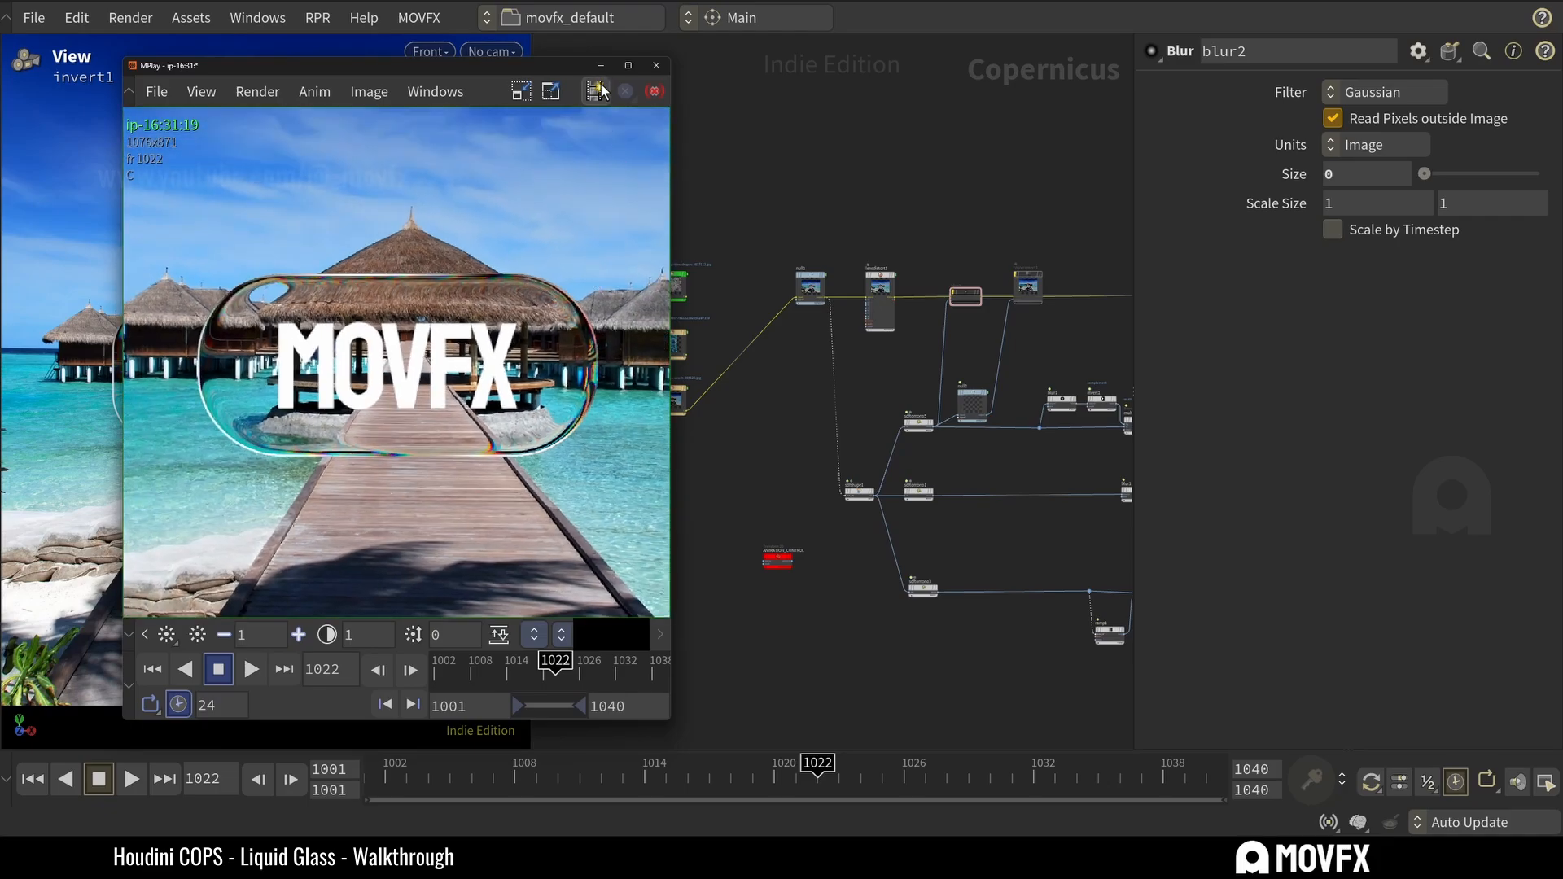
# Connect the topmost file node, the colored tile image, to the null1 node as the background.
pyautogui.click(685, 276)
pyautogui.scroll(-3, 748, 278)
pyautogui.moveTo(823, 189); pyautogui.dragTo(750, 205, button='middle')
pyautogui.scroll(-4, 717, 195)
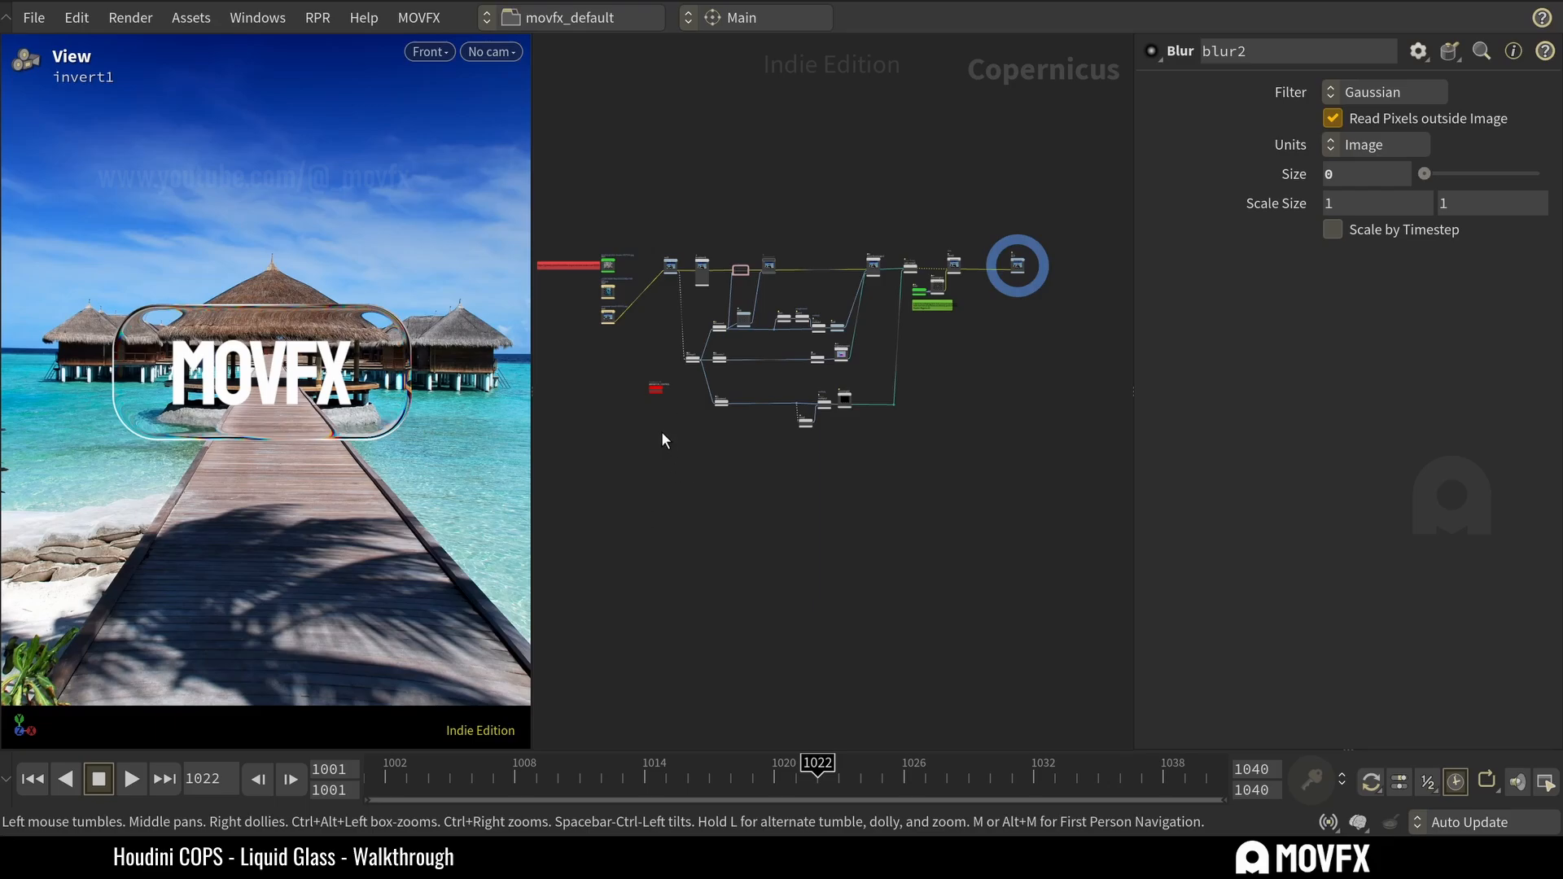
pyautogui.scroll(5, 643, 342)
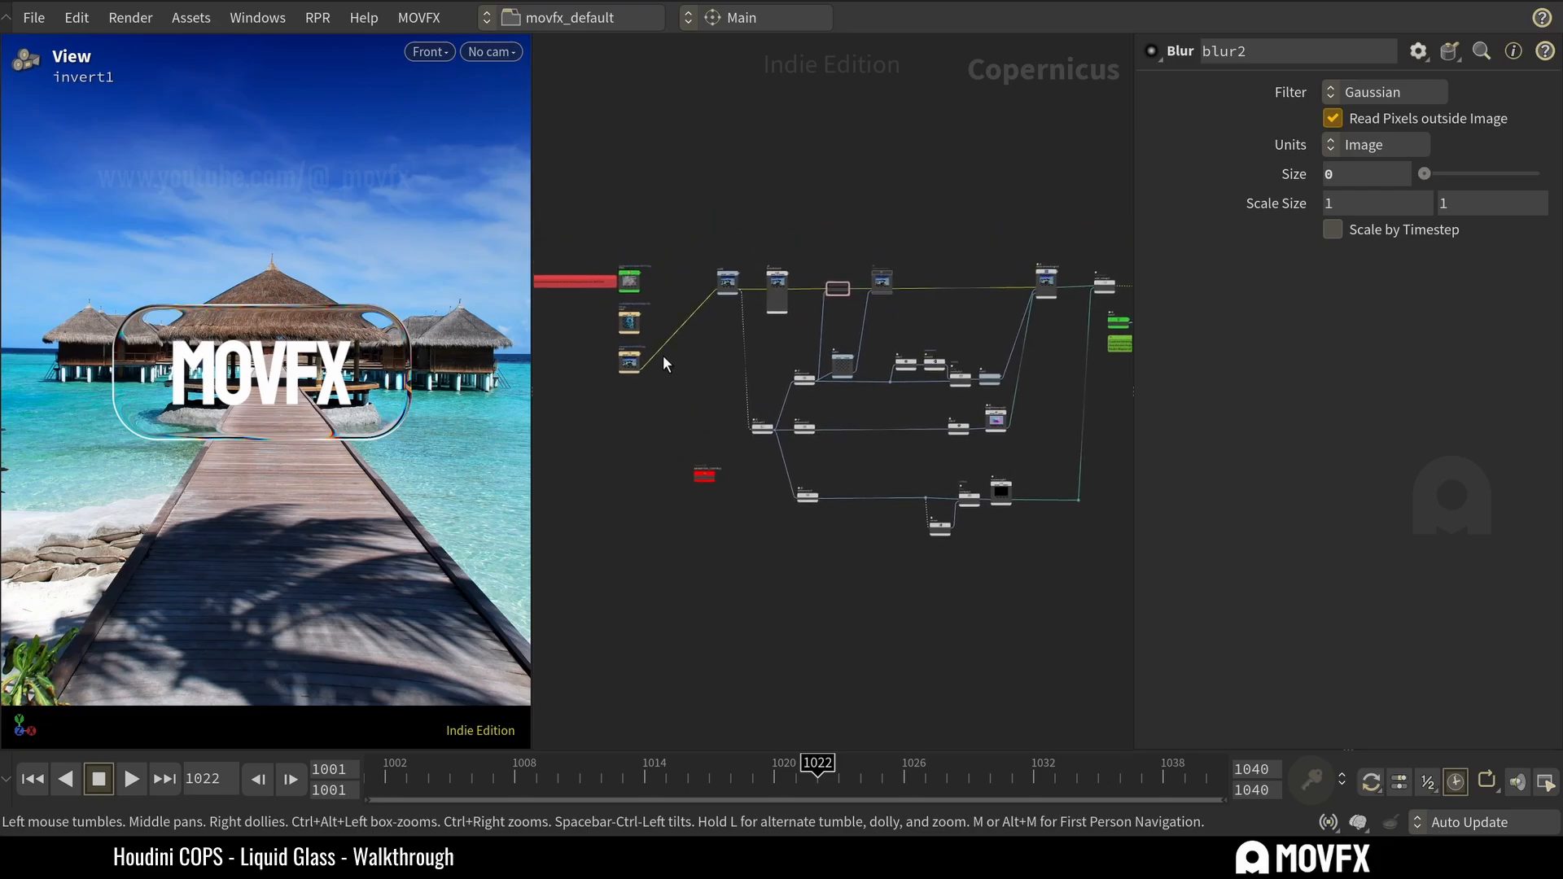
pyautogui.scroll(2, 672, 269)
pyautogui.moveTo(622, 263); pyautogui.dragTo(776, 265)
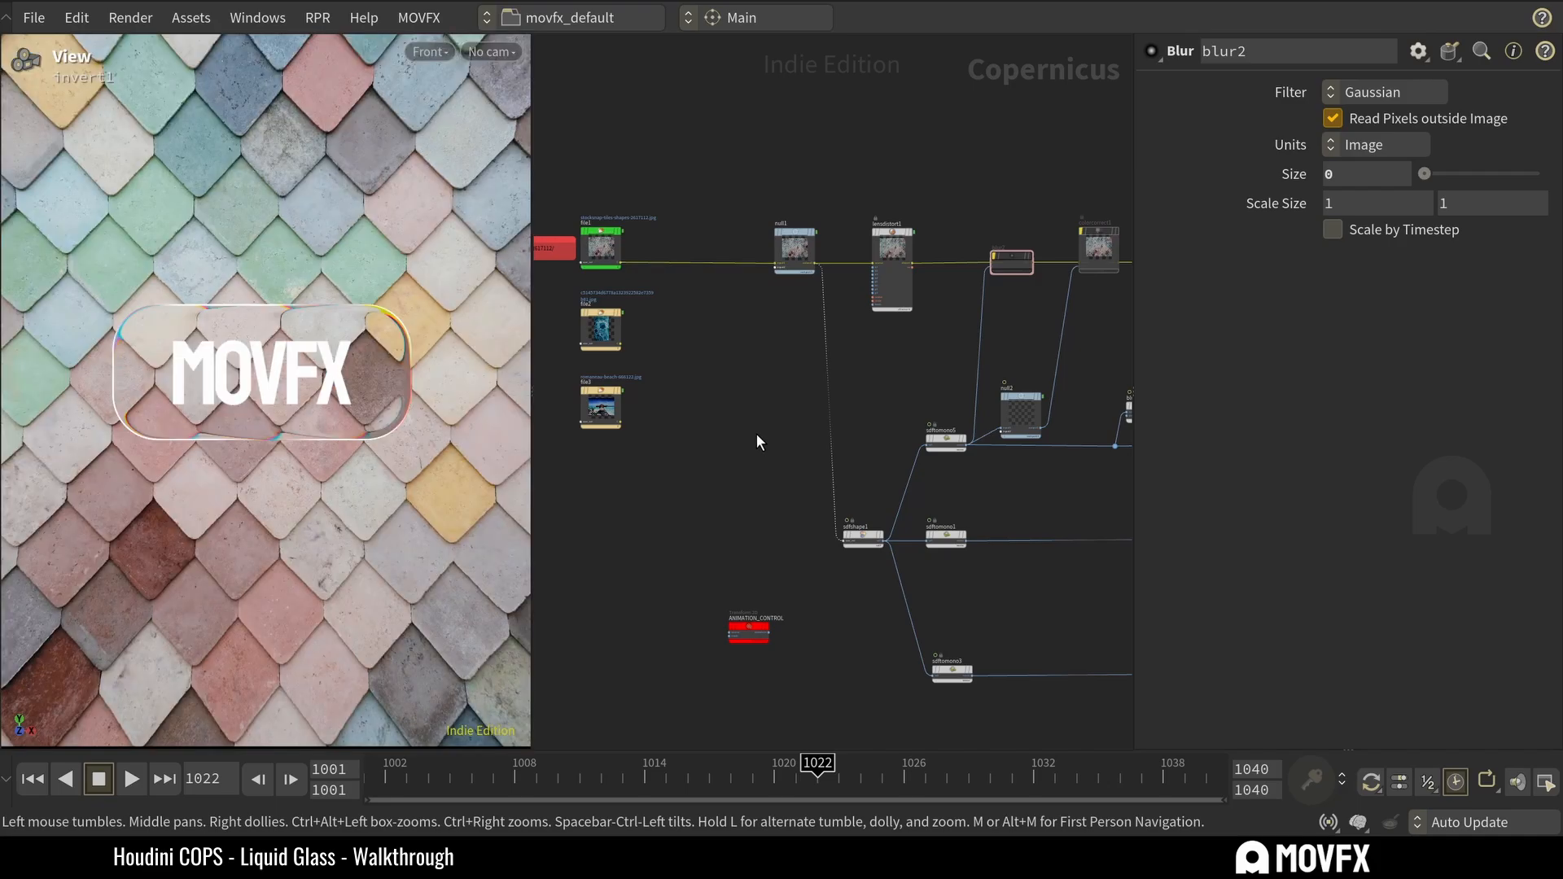
# Connect the middle file node, the blue bubbles image, to null1 and keep it aligned with the other file nodes.
pyautogui.moveTo(620, 352); pyautogui.dragTo(775, 265)
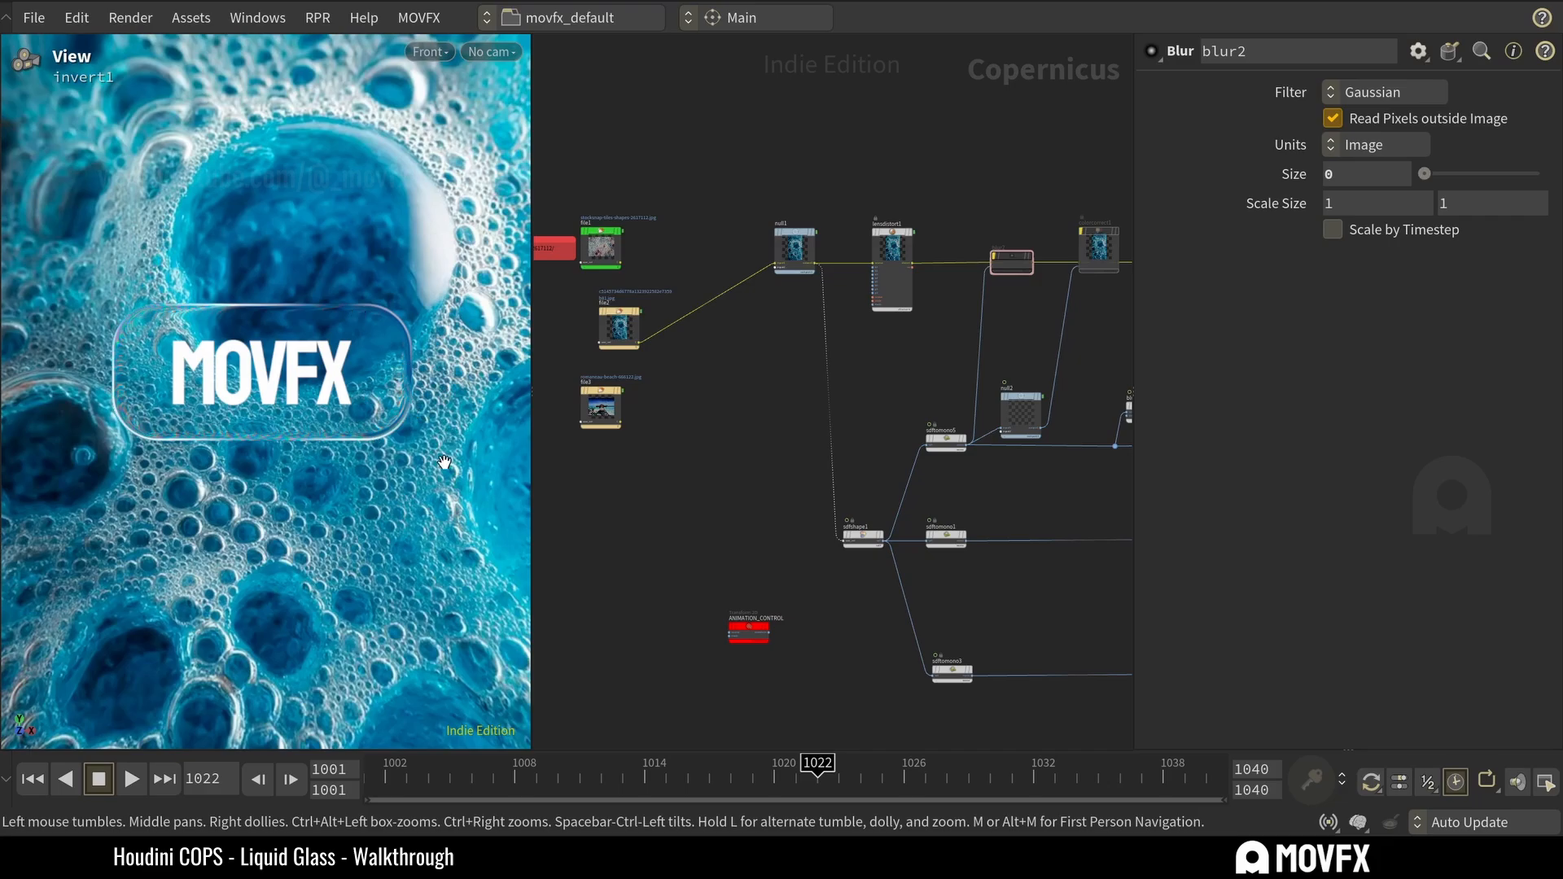
pyautogui.moveTo(618, 330); pyautogui.dragTo(604, 329)
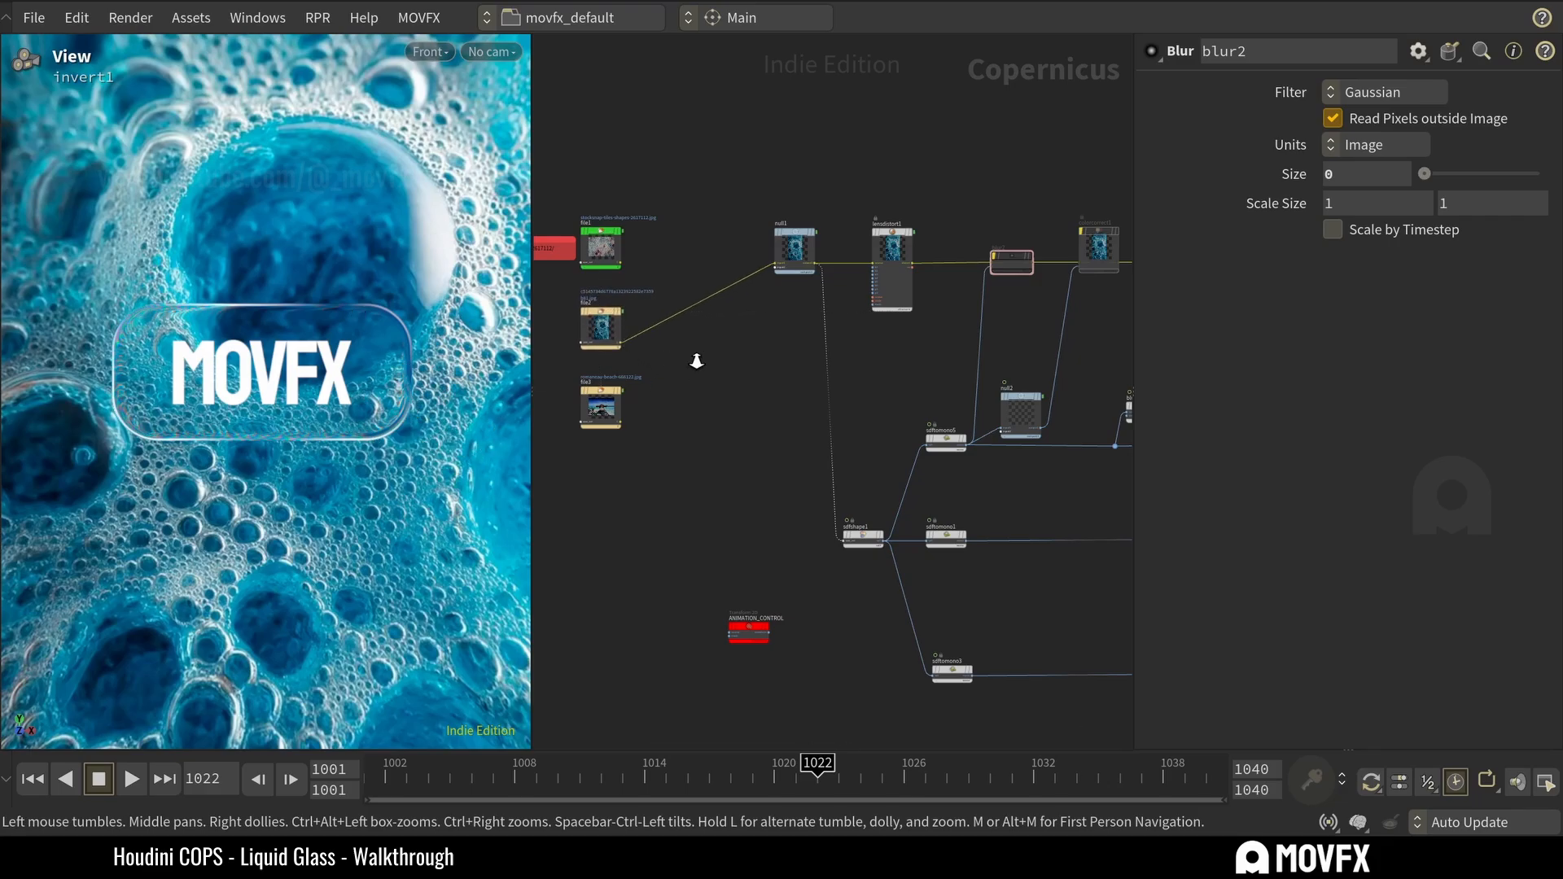
pyautogui.scroll(-5, 696, 361)
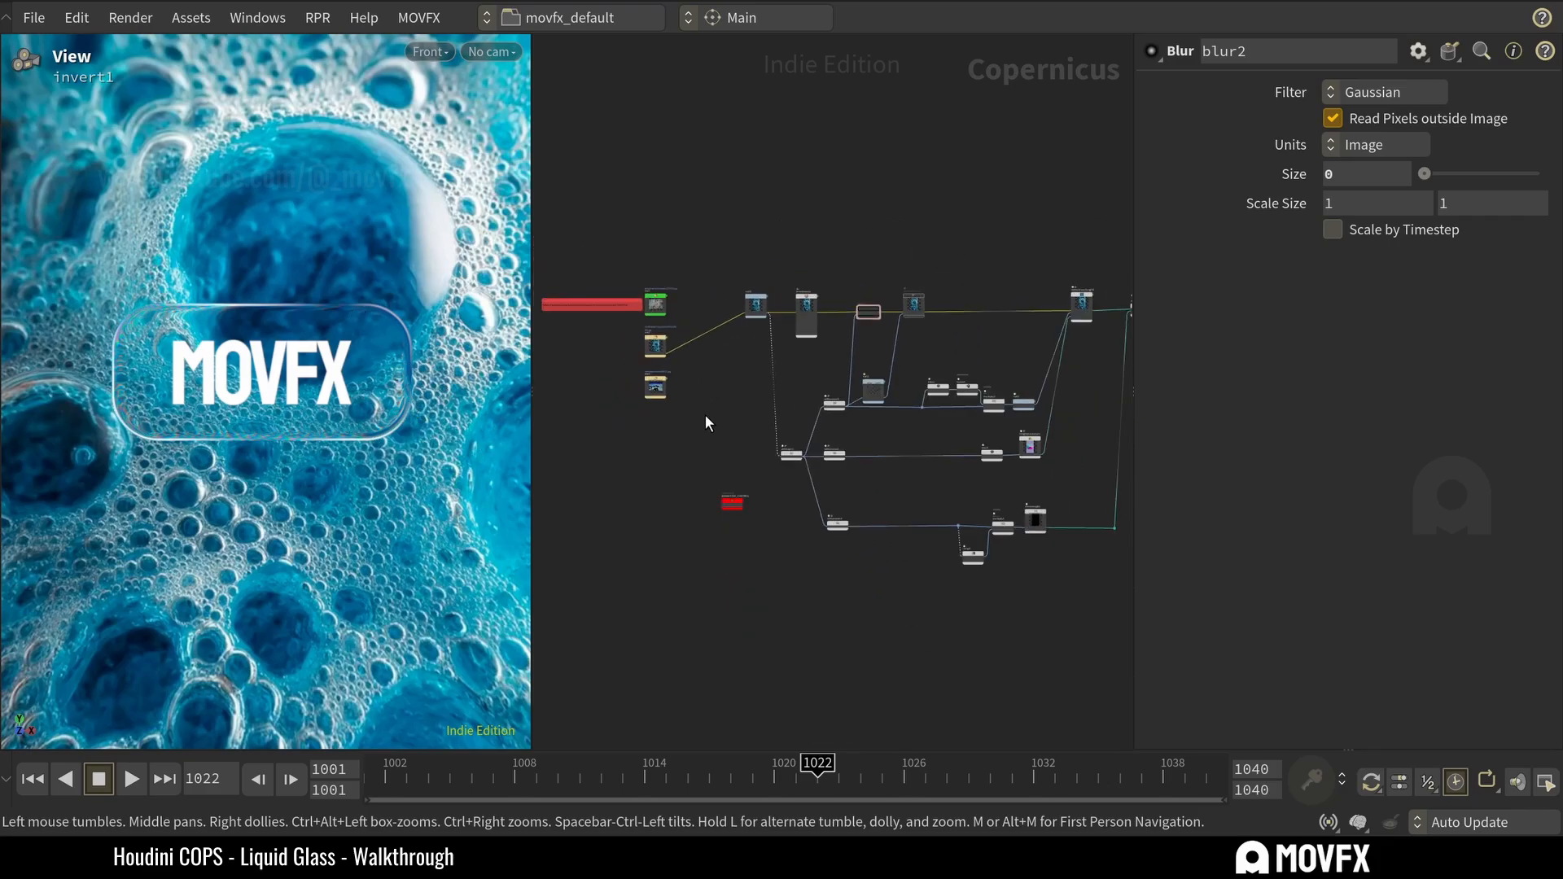
# Set Round Corners to 0.1 on the sdfshape1 node's rectangle.
pyautogui.moveTo(902, 252); pyautogui.dragTo(822, 259, button='middle')
pyautogui.moveTo(682, 400); pyautogui.dragTo(790, 354, button='middle')
pyautogui.scroll(2, 748, 456)
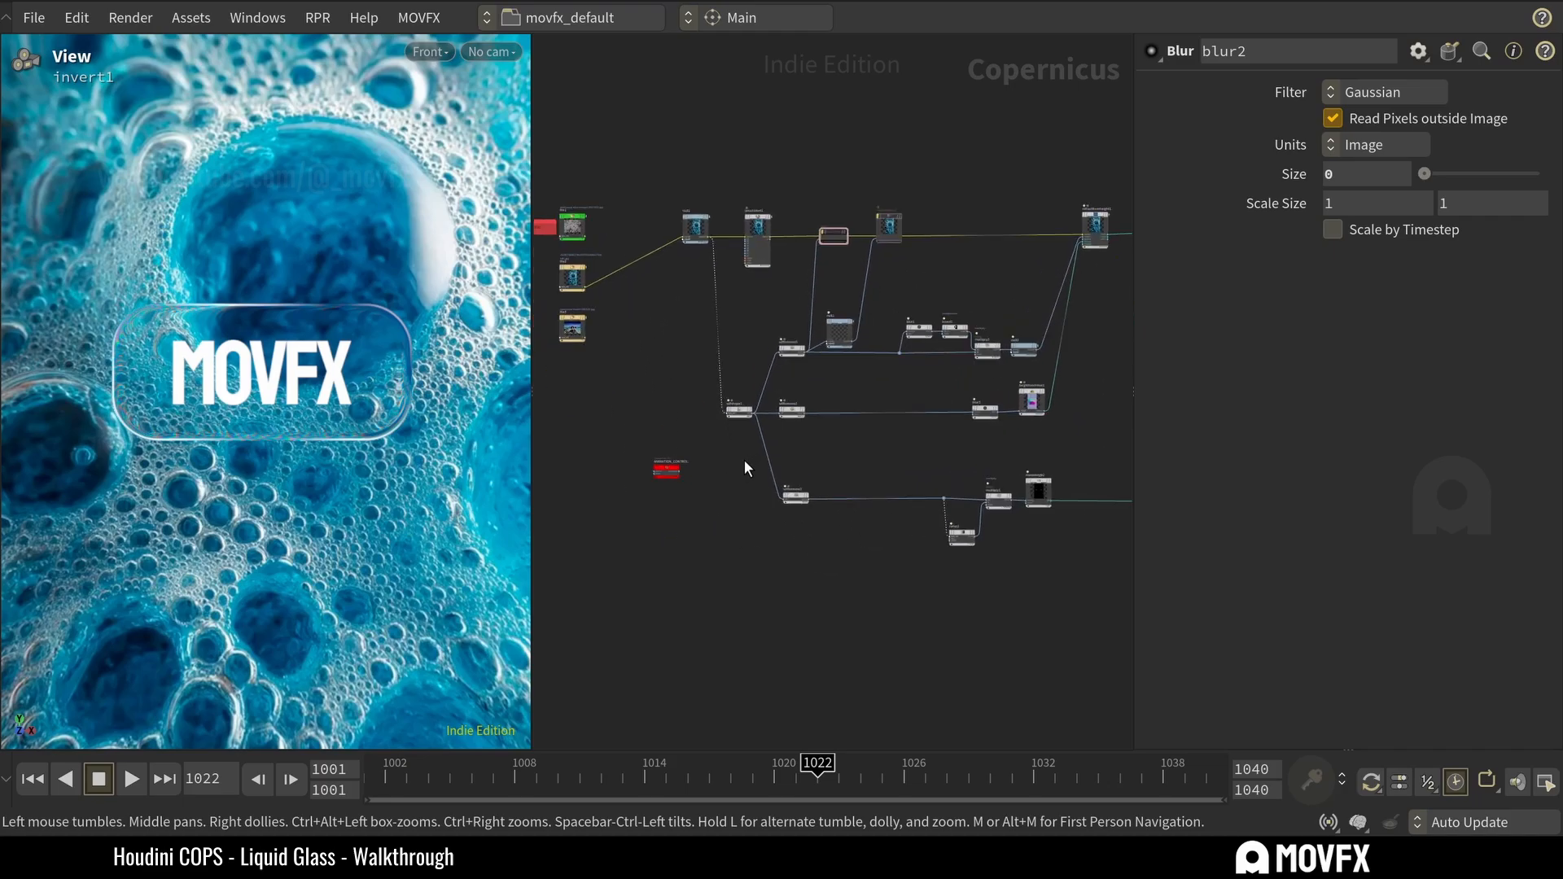
pyautogui.click(740, 412)
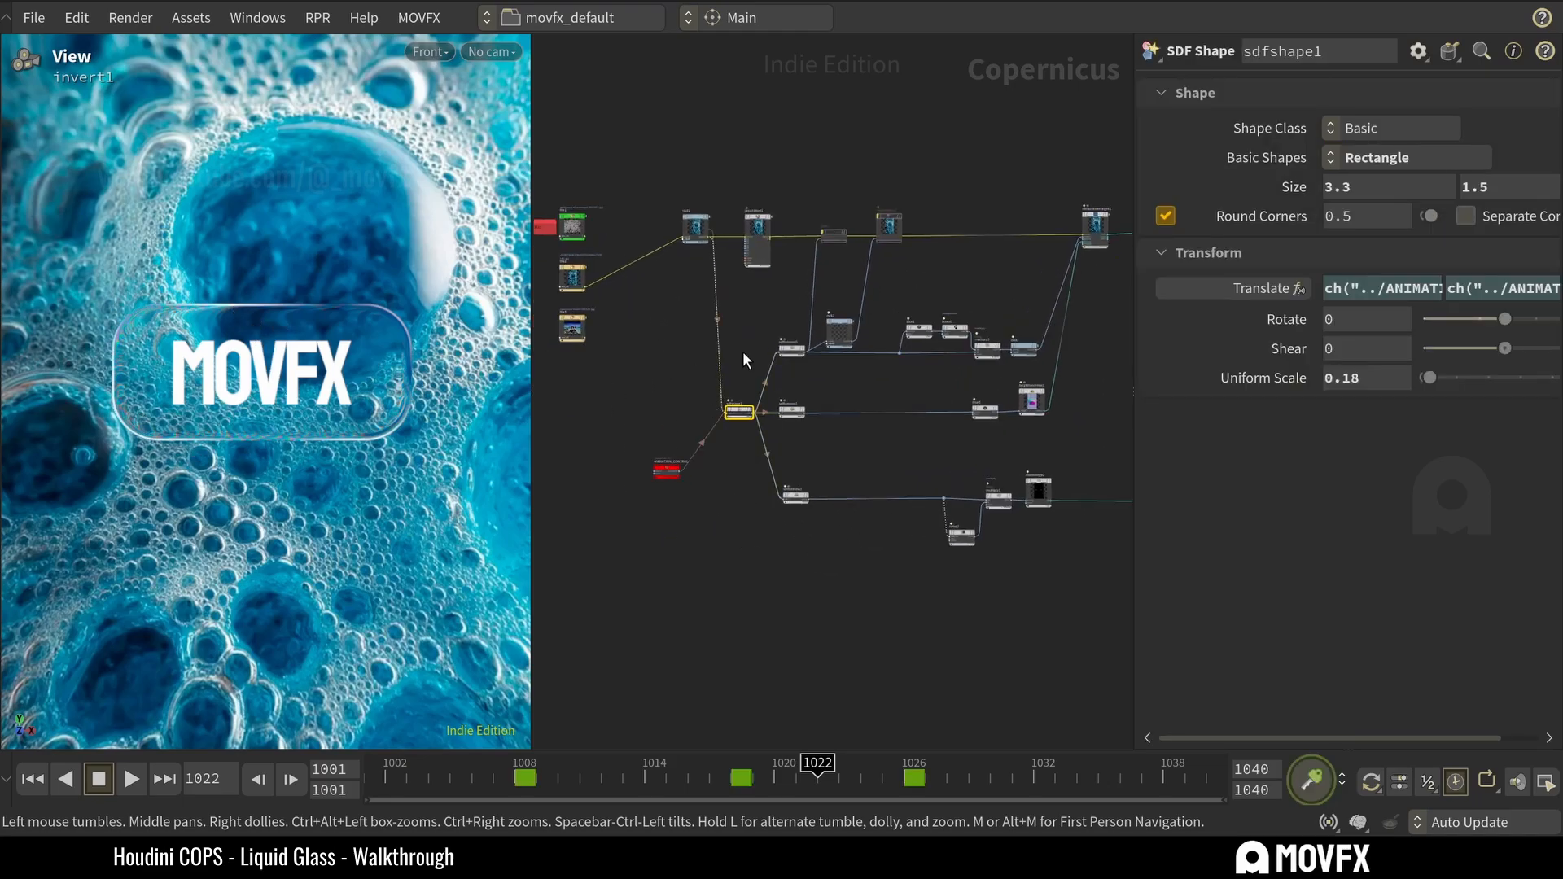
pyautogui.click(1352, 216)
pyautogui.press('BackSpace')
pyautogui.write('1')
pyautogui.press('Return')
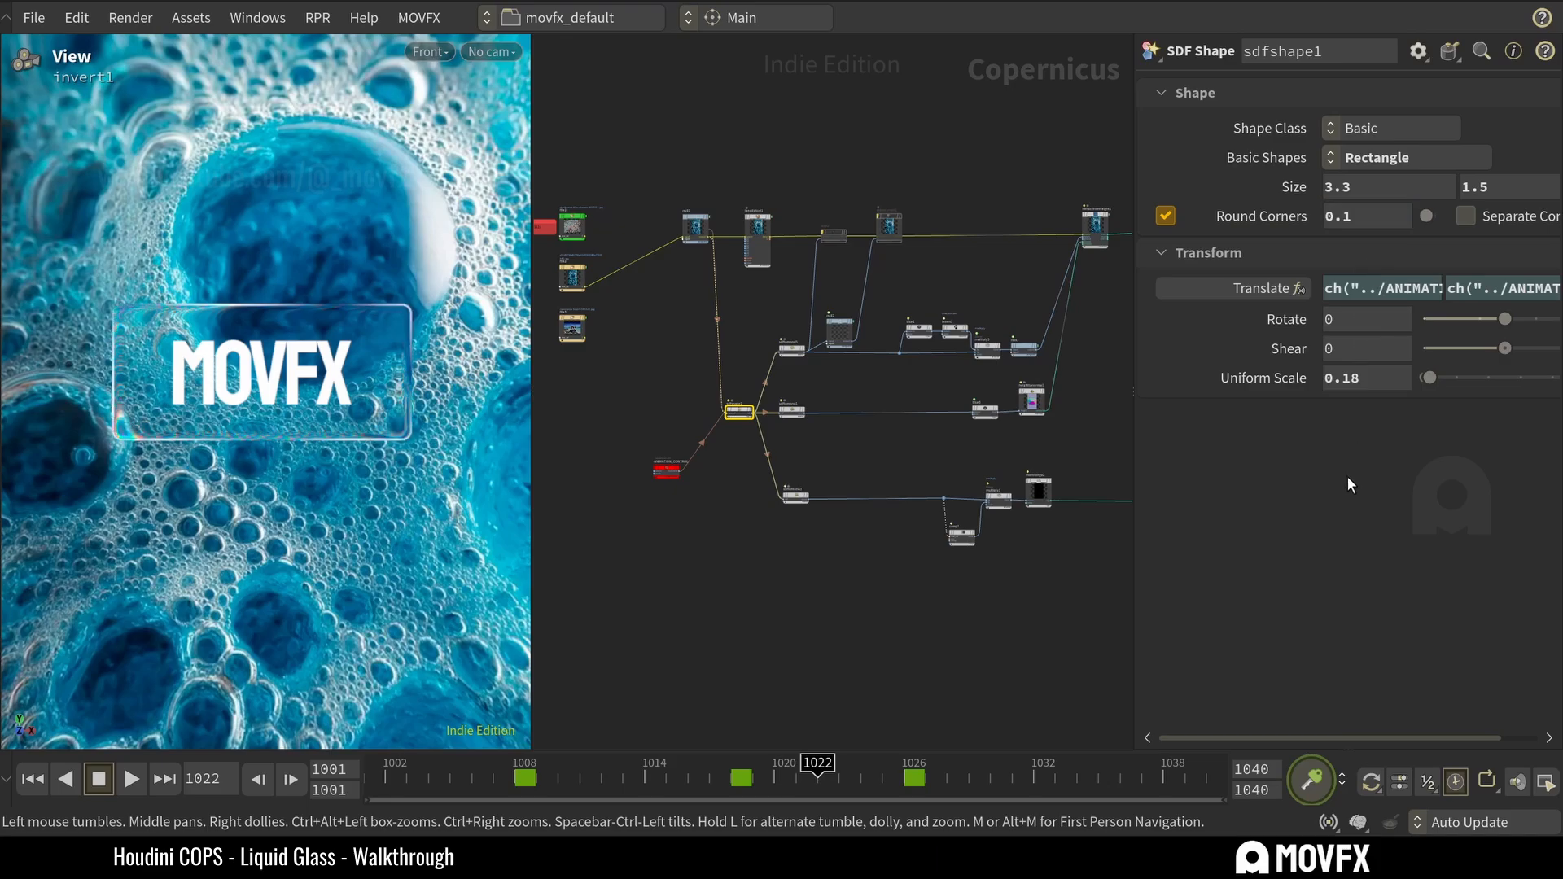
# Try the Circle and Star basic shapes on the sdfshape1 node.
pyautogui.click(1397, 158)
pyautogui.click(1400, 186)
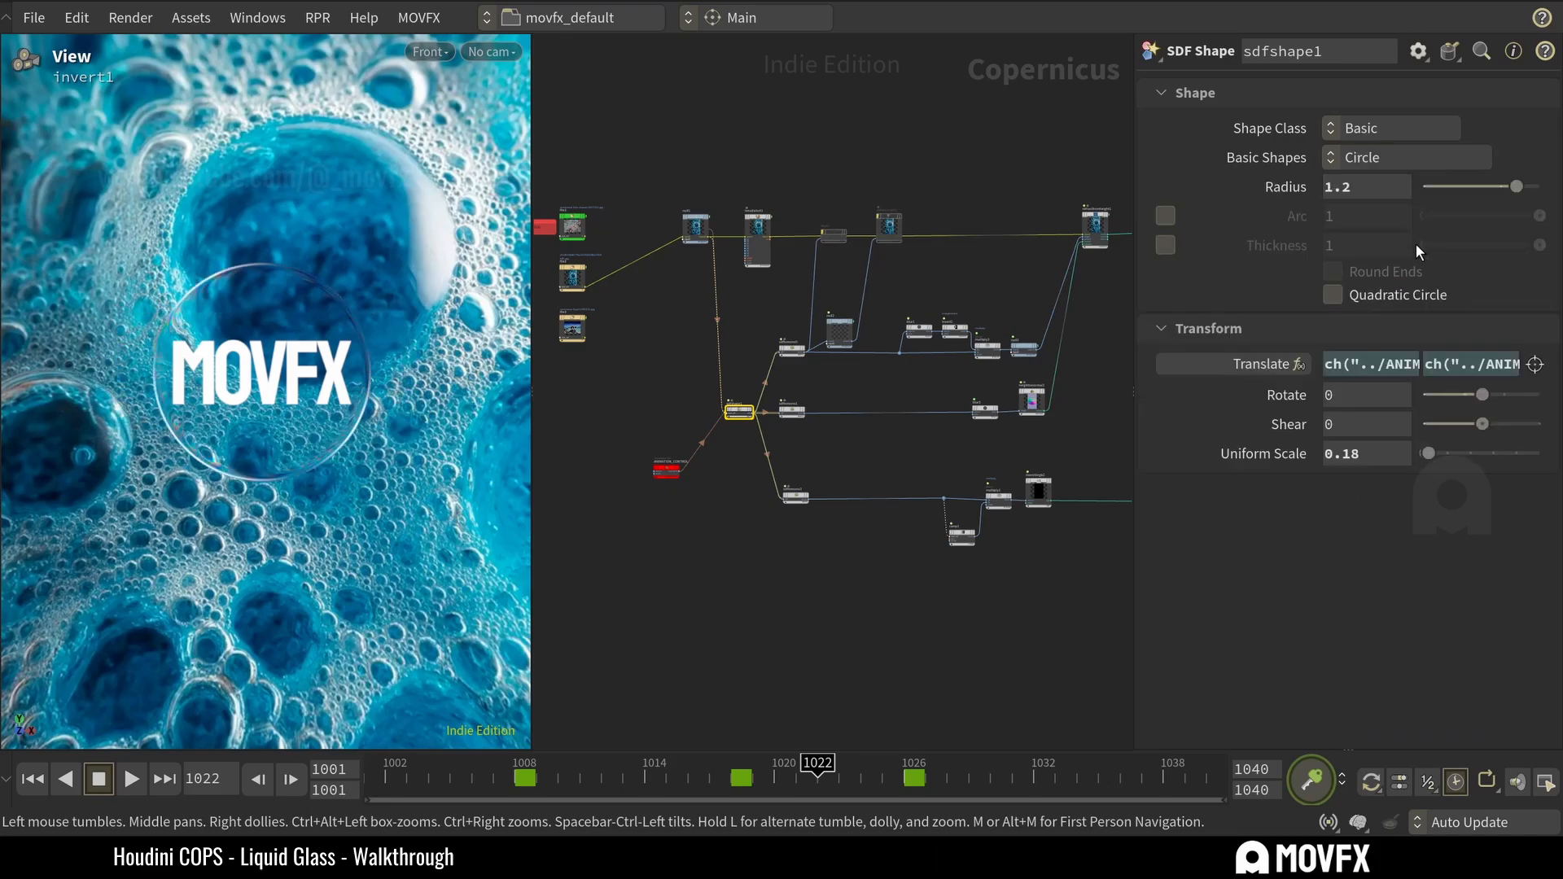
pyautogui.click(1376, 161)
pyautogui.click(1389, 358)
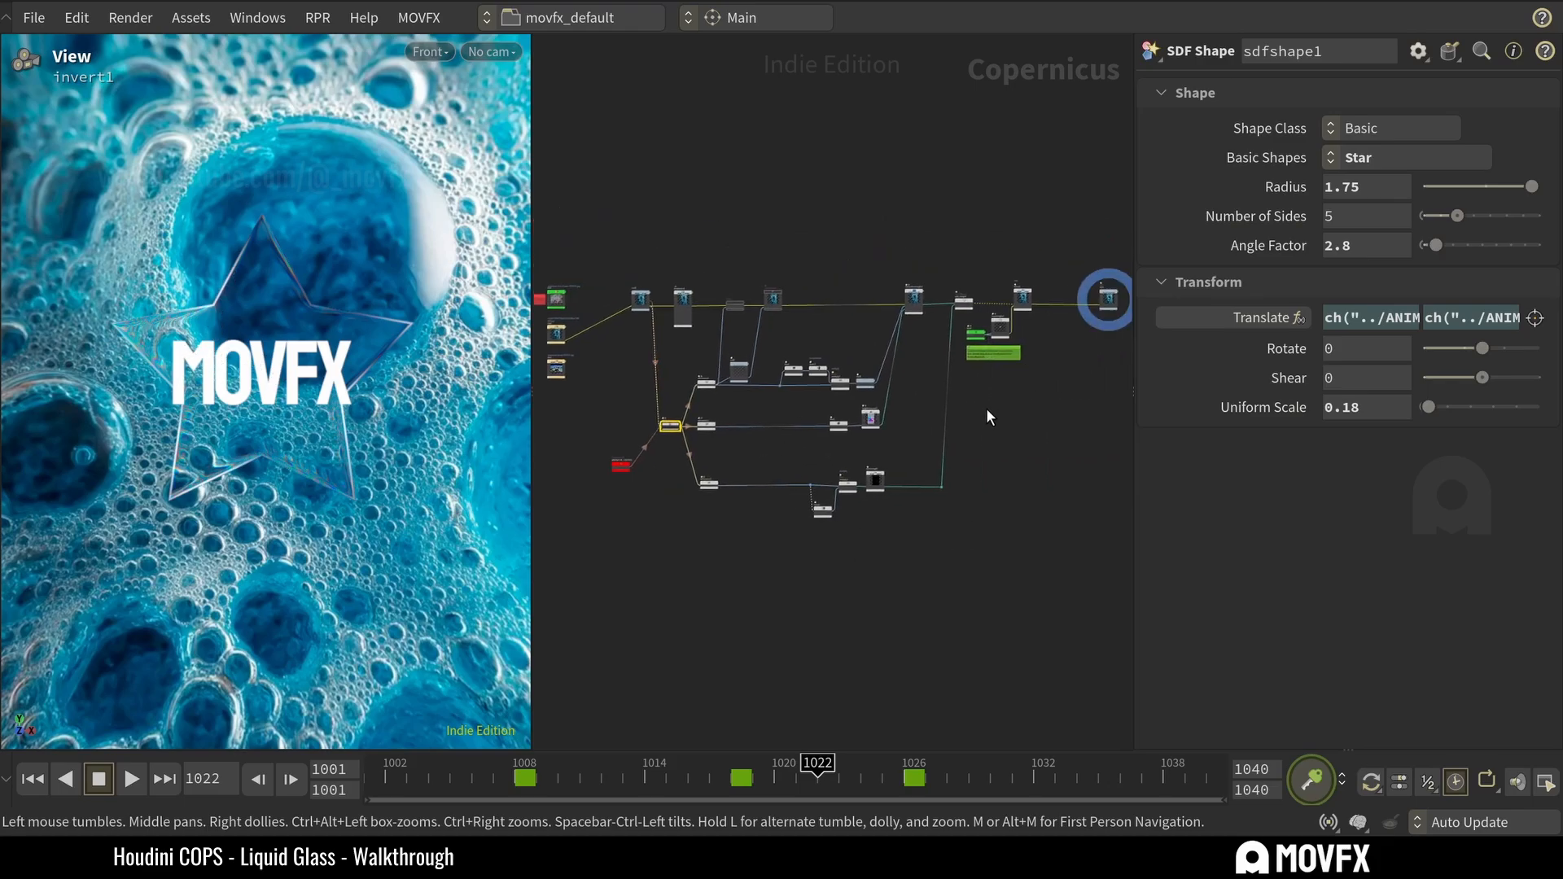
# View the font1 node's settings and set the basic shape of sdfshape1 to Rectangle.
pyautogui.moveTo(985, 407); pyautogui.dragTo(975, 336)
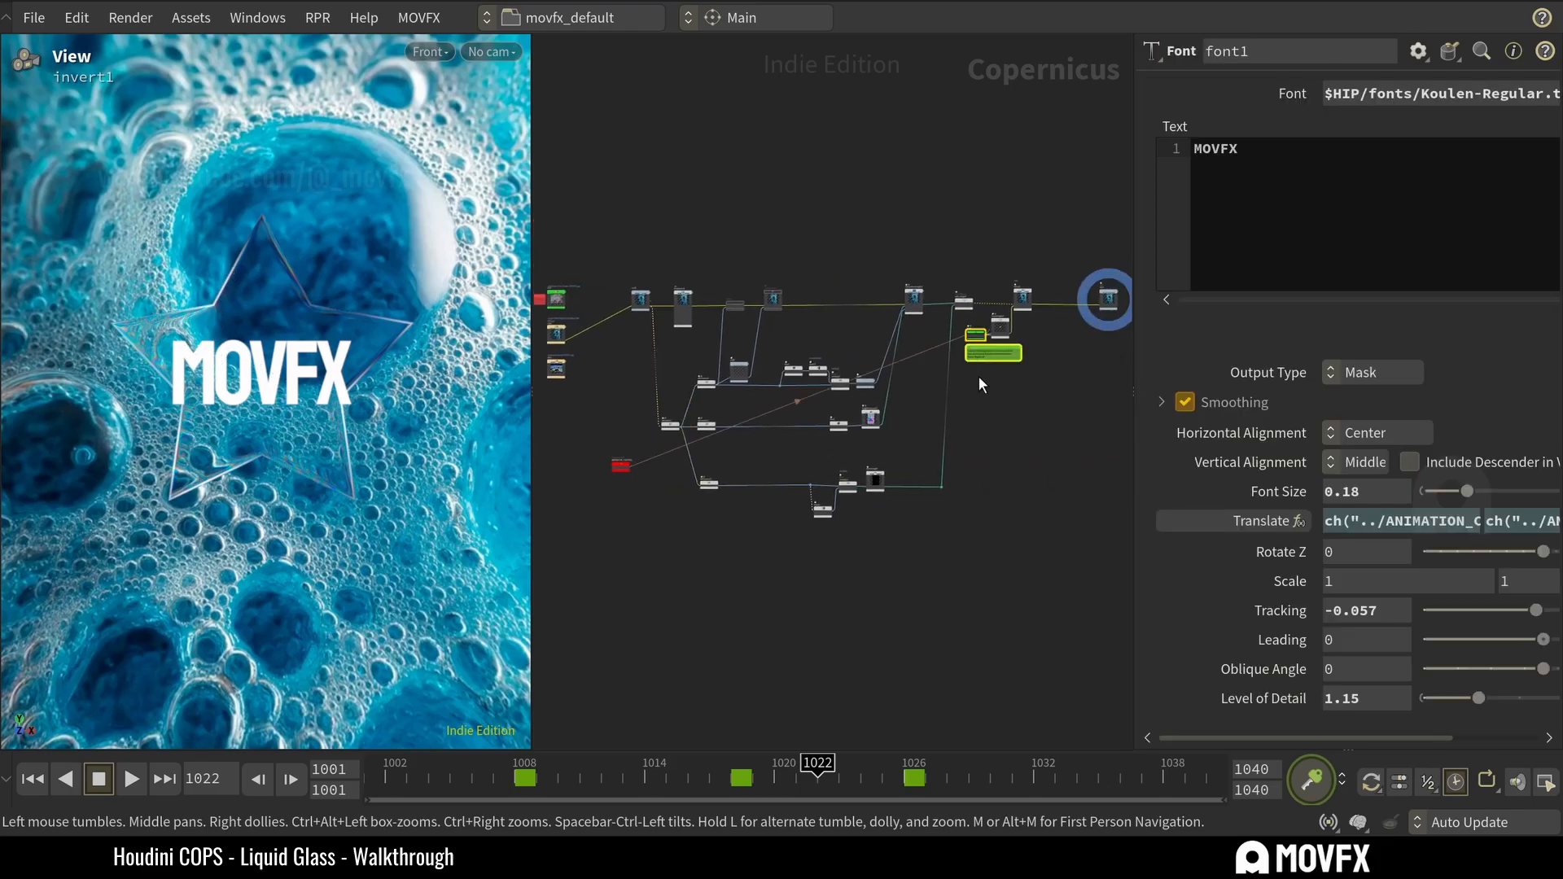
pyautogui.click(670, 425)
pyautogui.click(1424, 157)
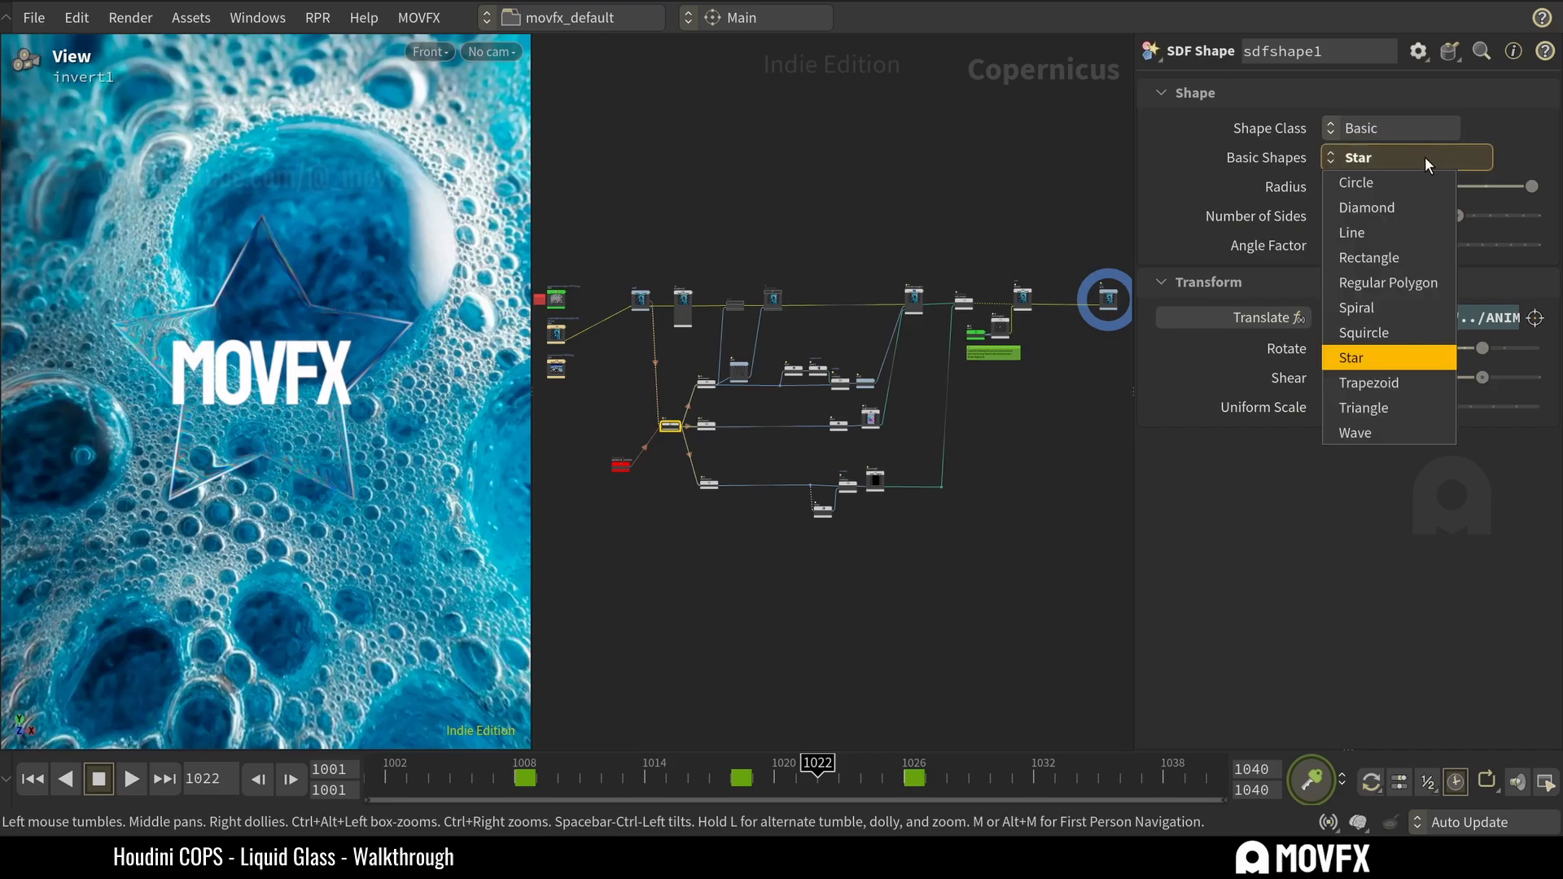
pyautogui.click(1418, 257)
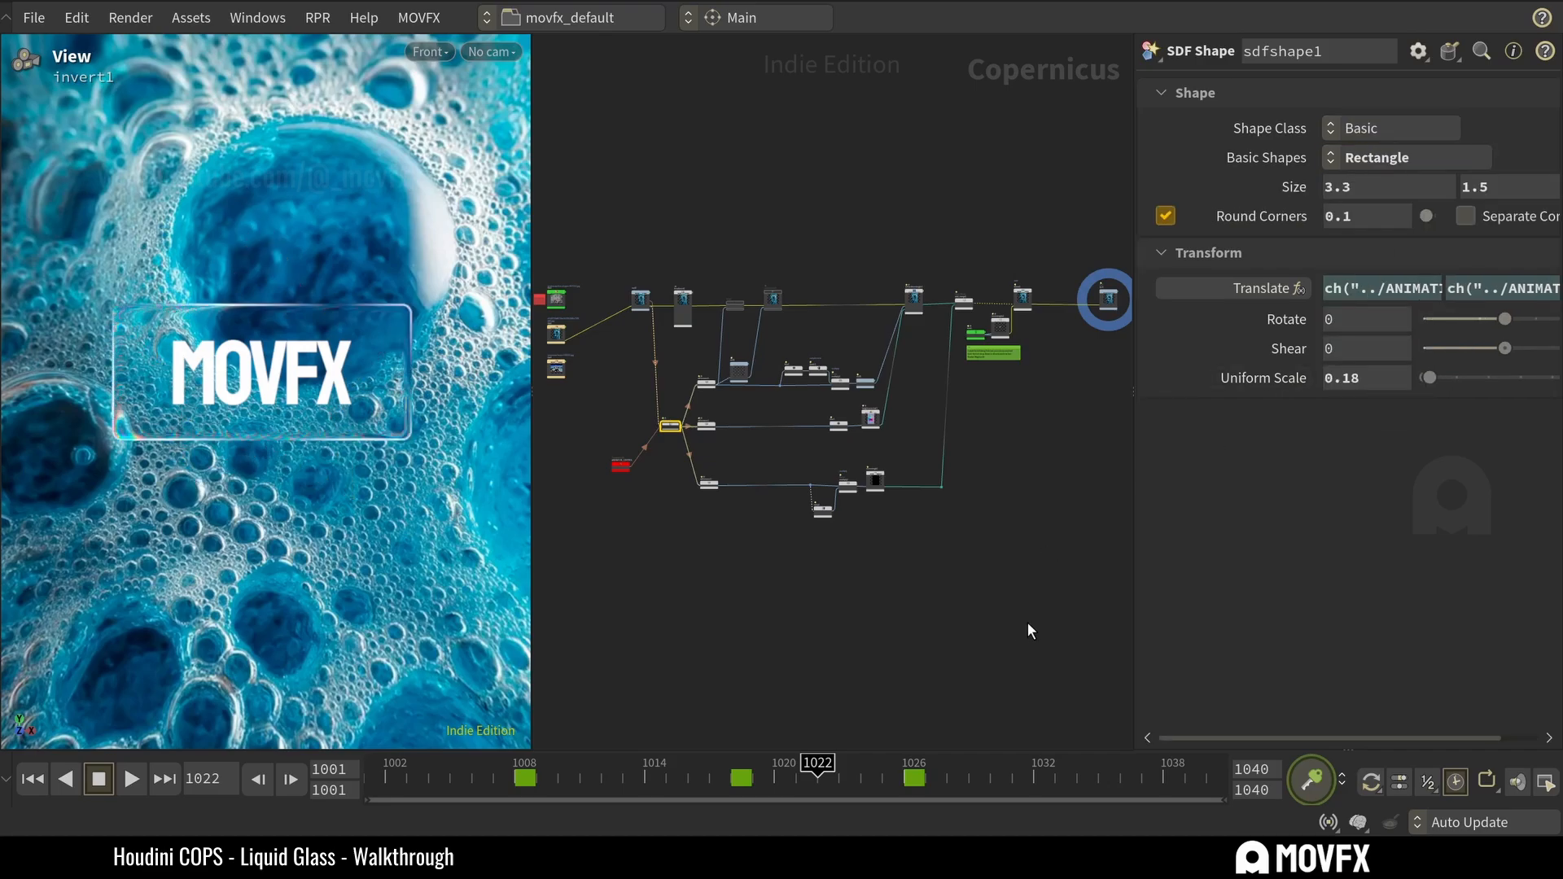
# Try Round Corners of 0.54 on the sdfshape1 rectangle and settle on 0.5.
pyautogui.doubleClick(1369, 228)
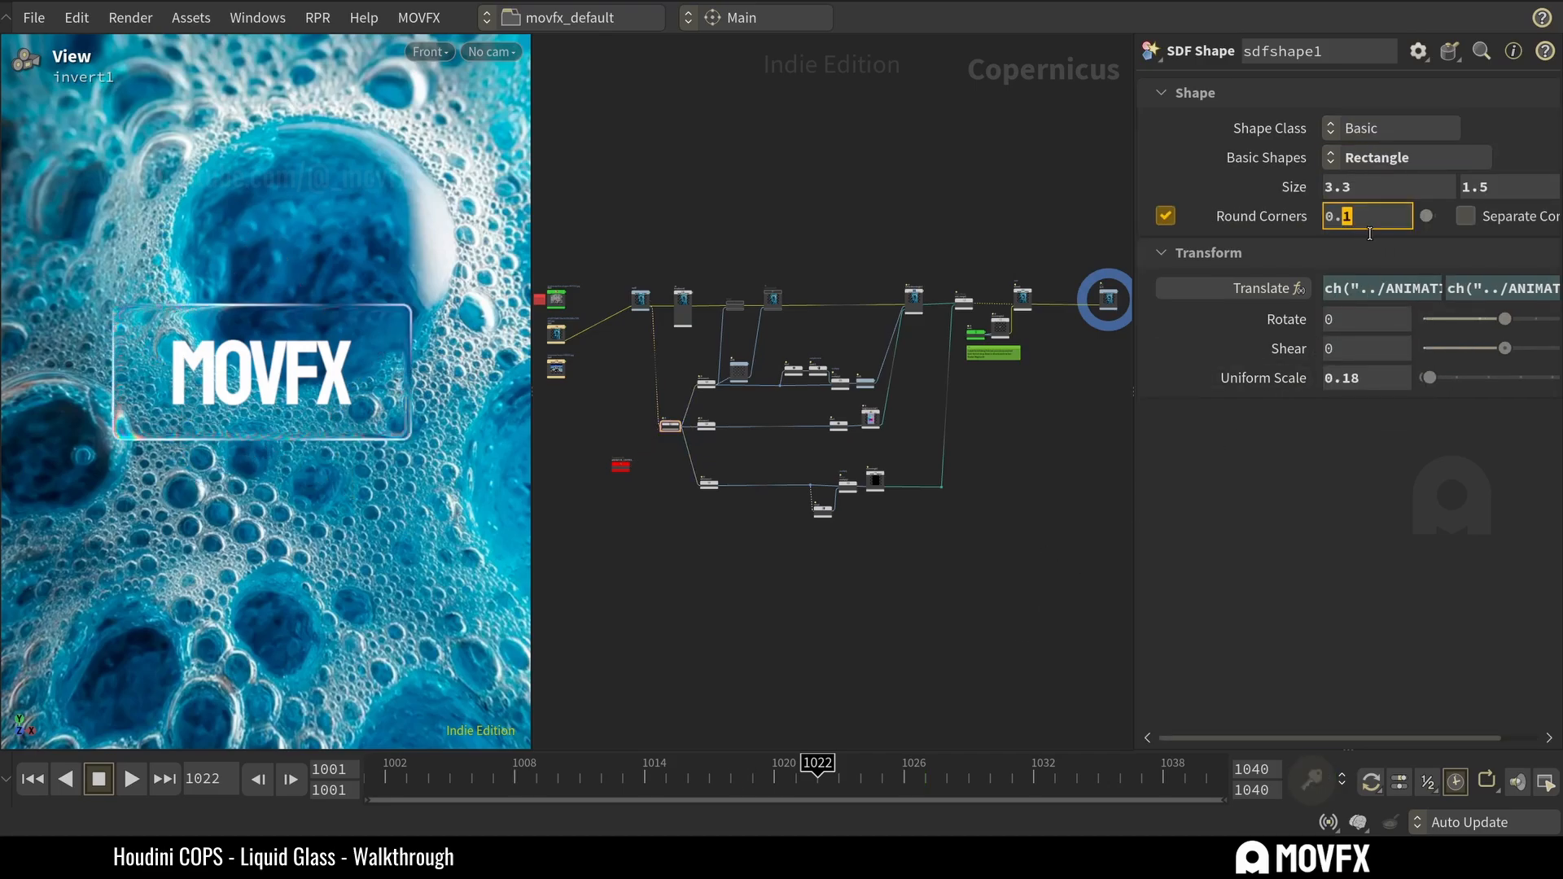
pyautogui.write('54')
pyautogui.press('Return')
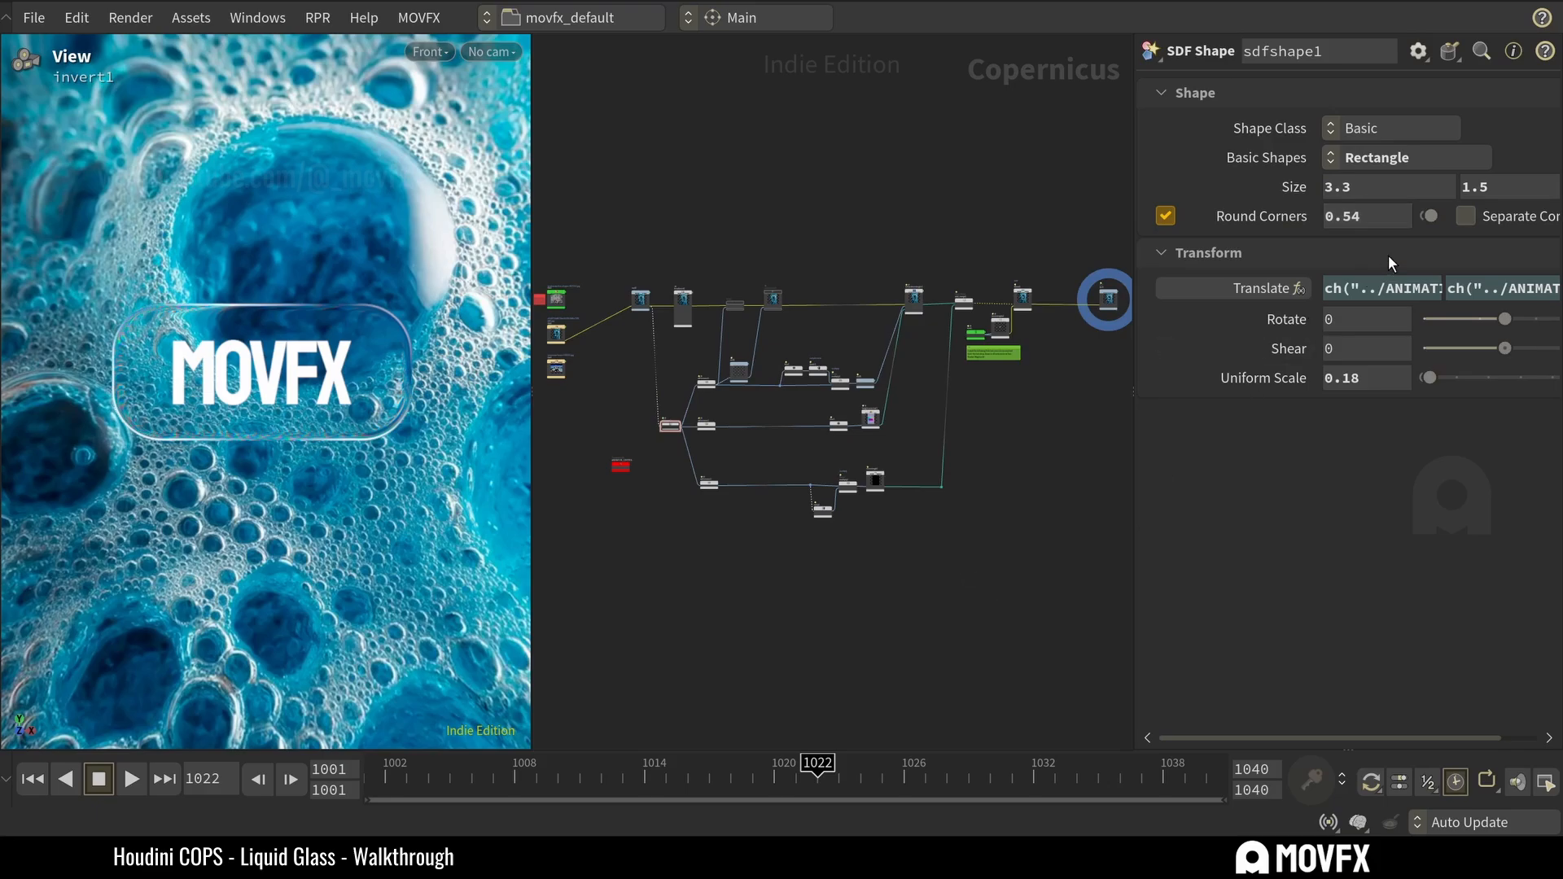
pyautogui.click(1345, 218)
pyautogui.press('BackSpace')
pyautogui.press('Return')
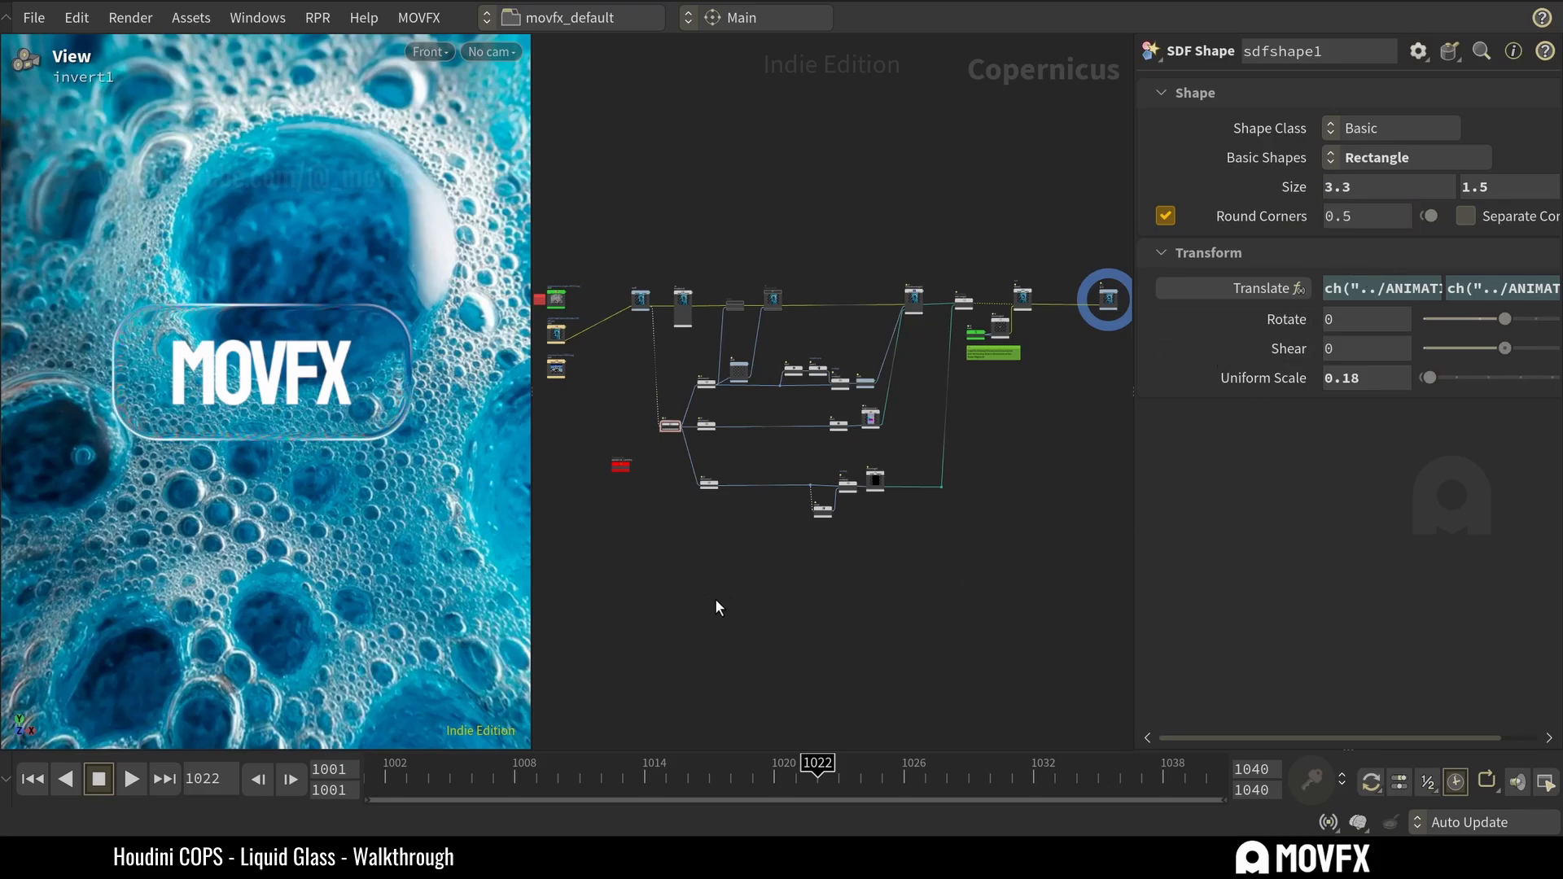
# Examine the glass edge and refraction around the MOVFX text in the viewport.
pyautogui.scroll(2, 386, 309)
pyautogui.scroll(1, 386, 310)
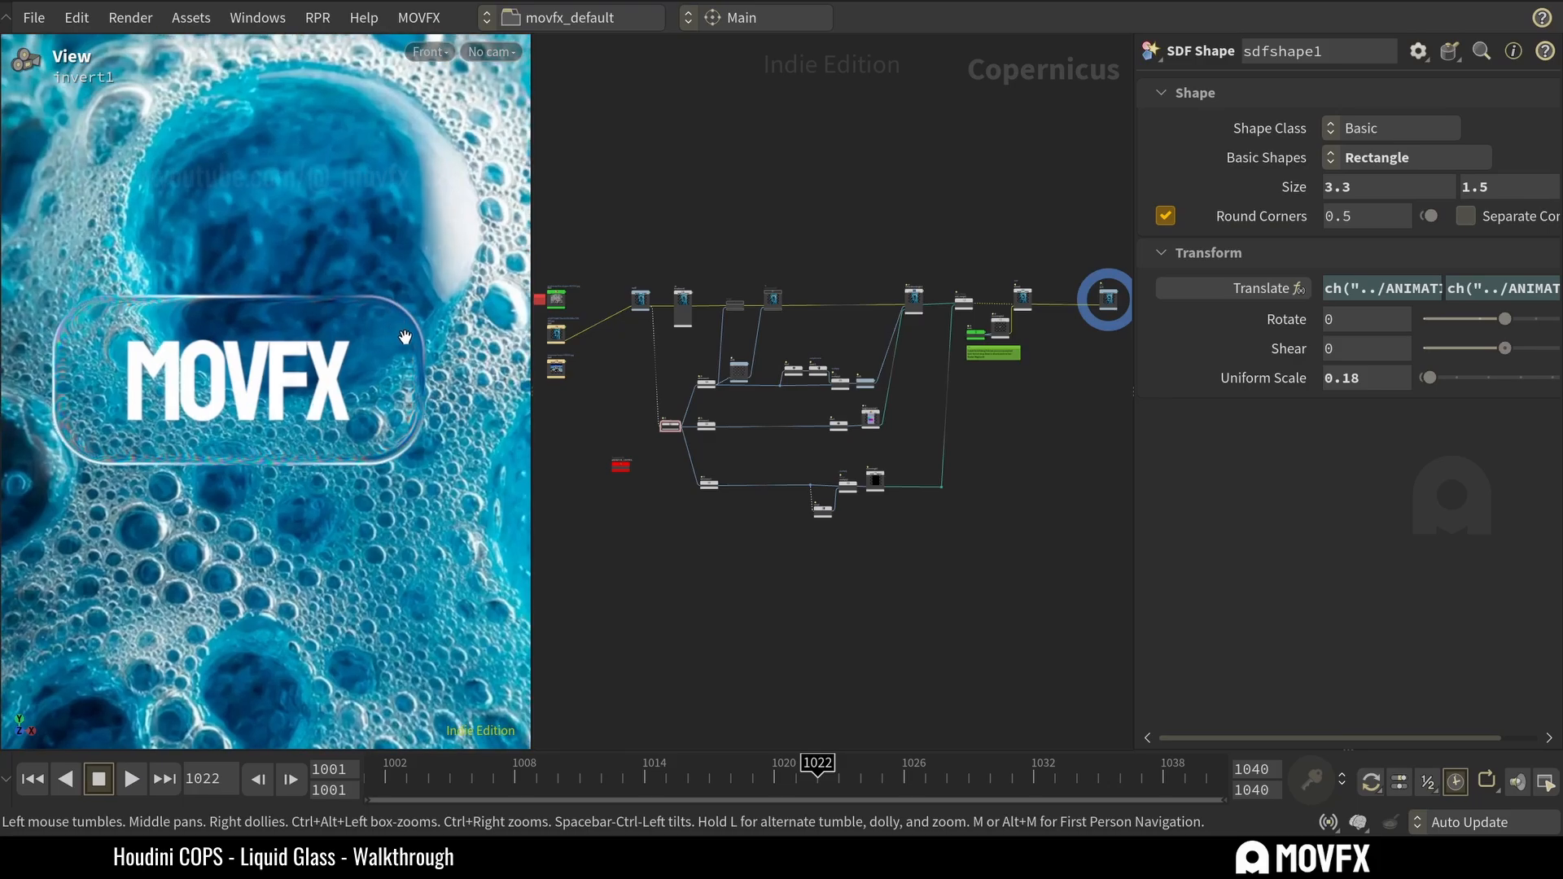
pyautogui.scroll(-2, 419, 460)
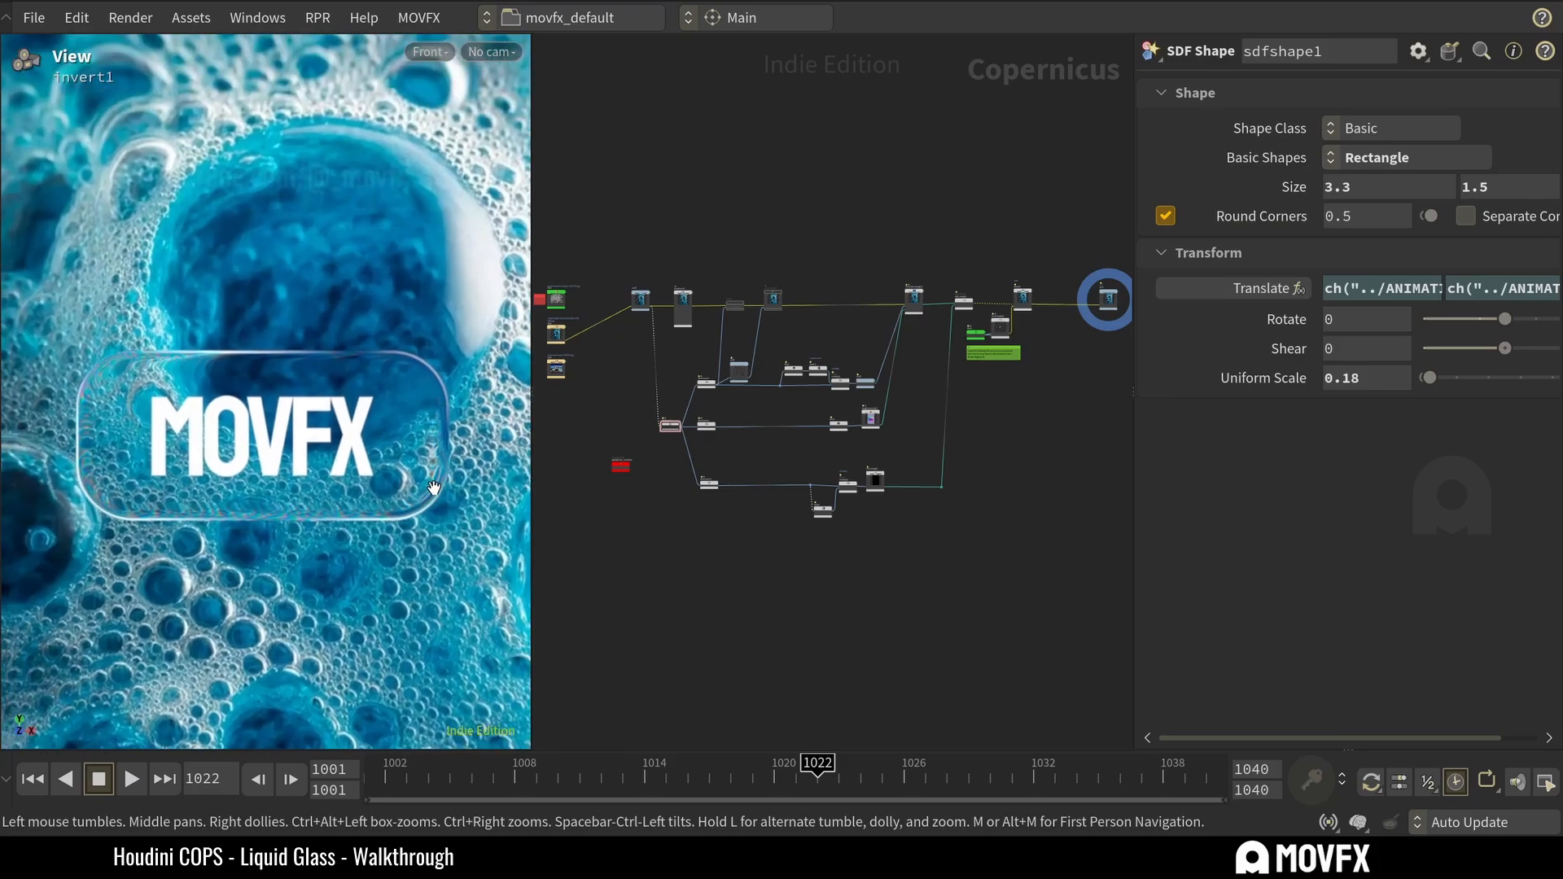
pyautogui.scroll(-1, 401, 470)
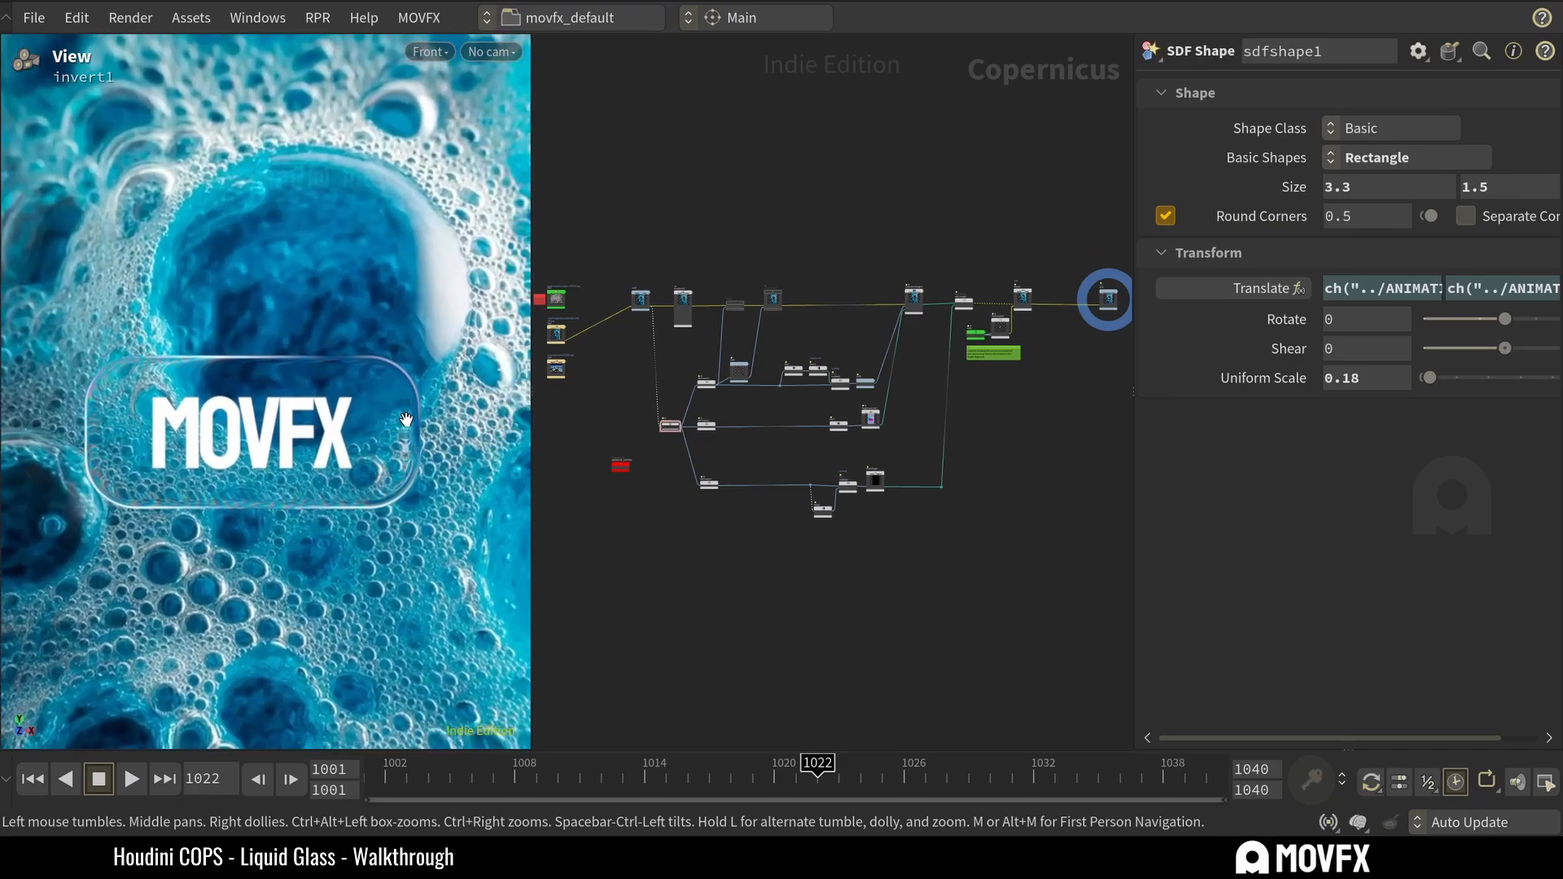
pyautogui.scroll(-1, 394, 432)
pyautogui.scroll(1, 404, 435)
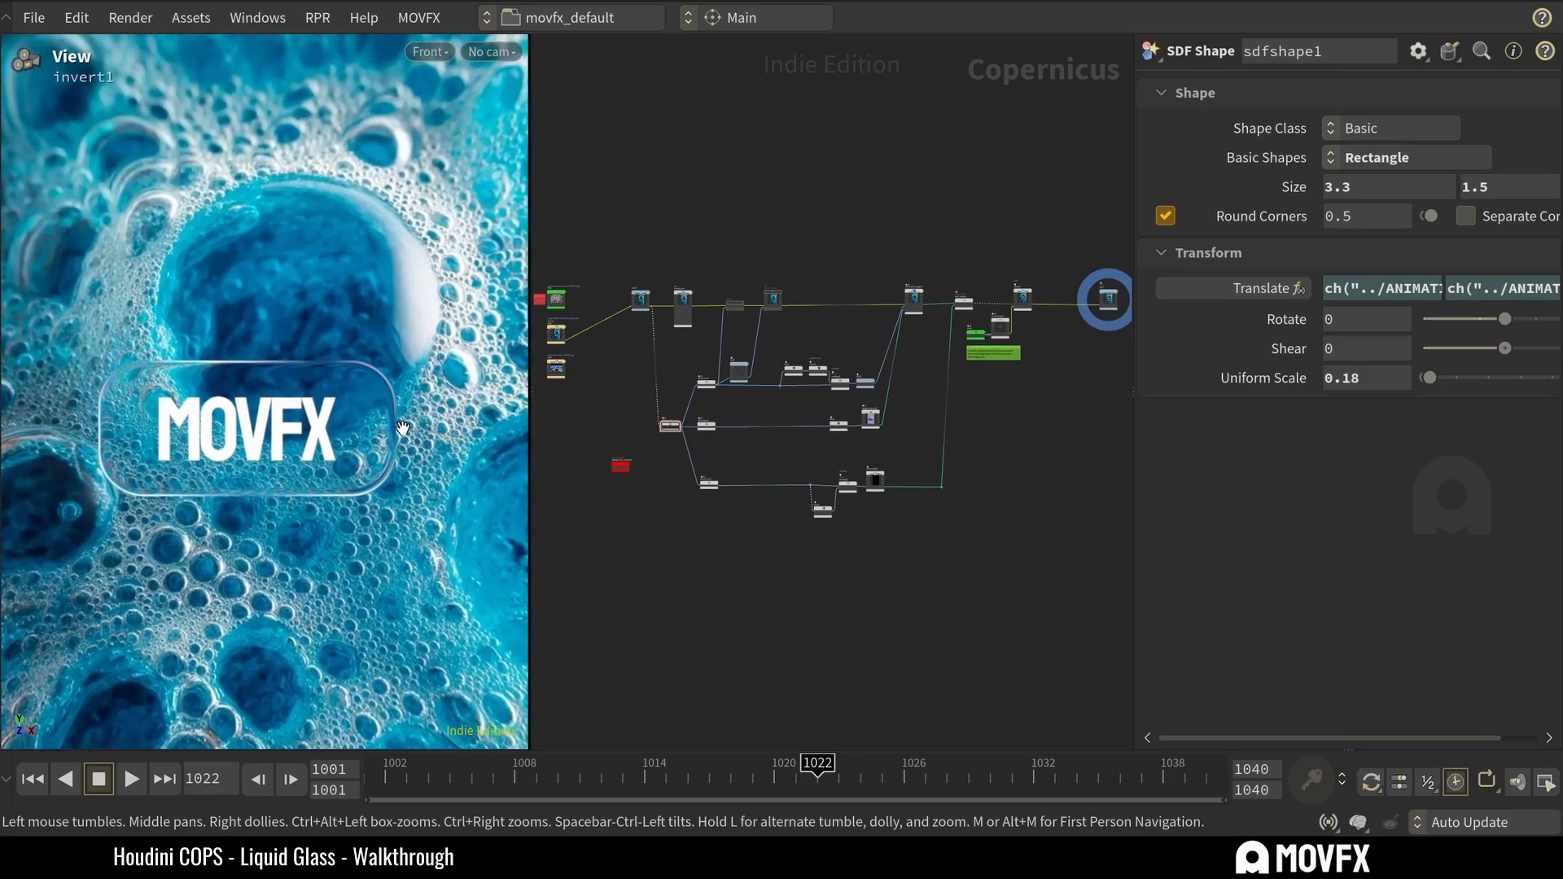
pyautogui.scroll(1, 753, 519)
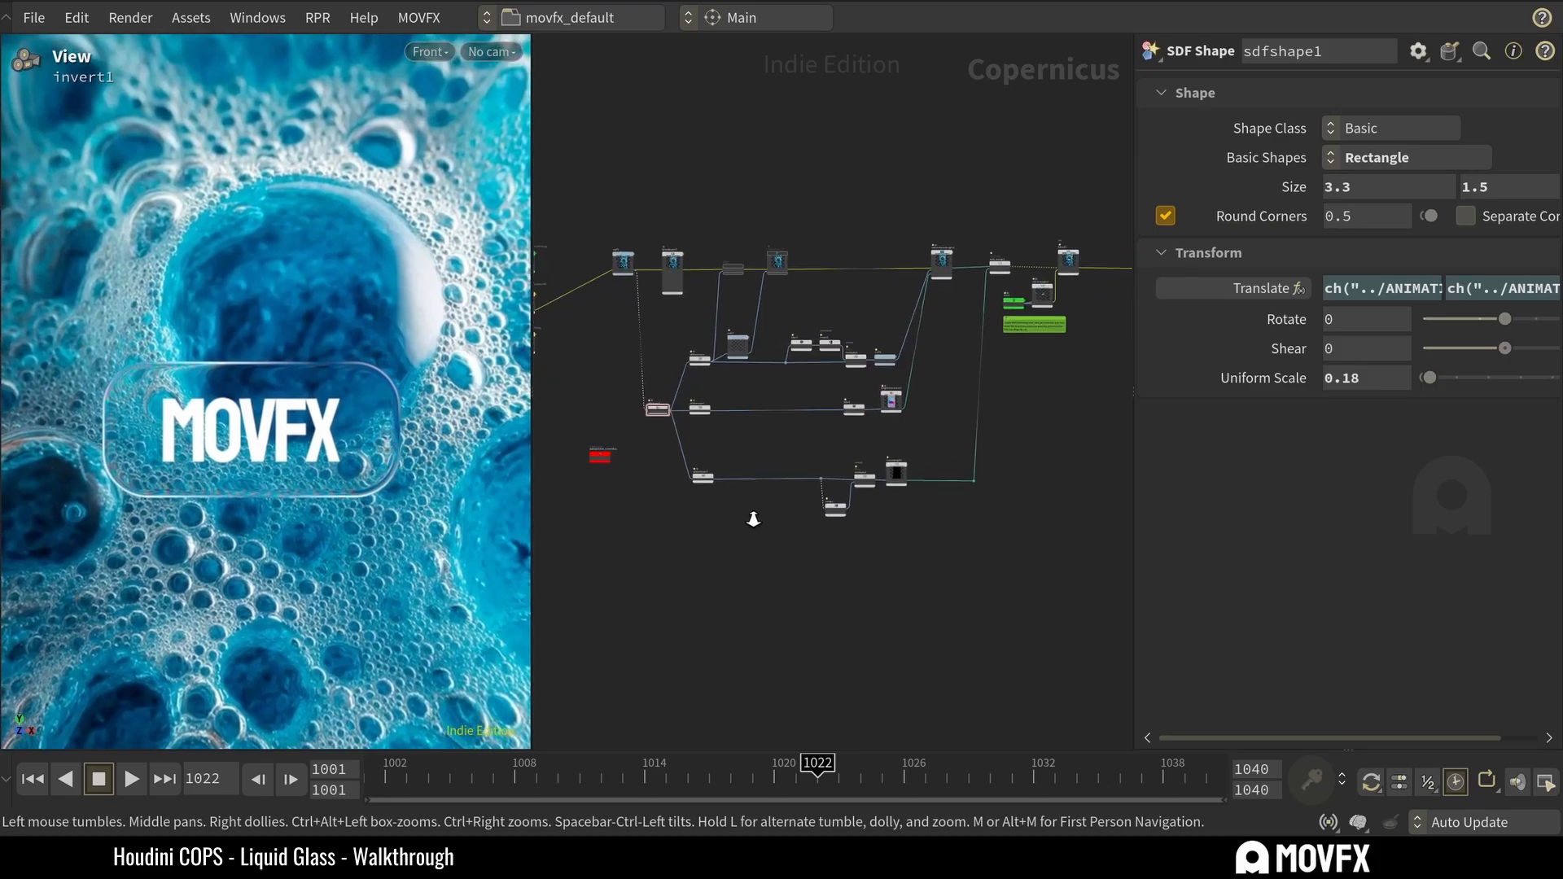
# Select the refractfromheight1 node and examine its inputs, outputs and glass settings.
pyautogui.scroll(2, 681, 339)
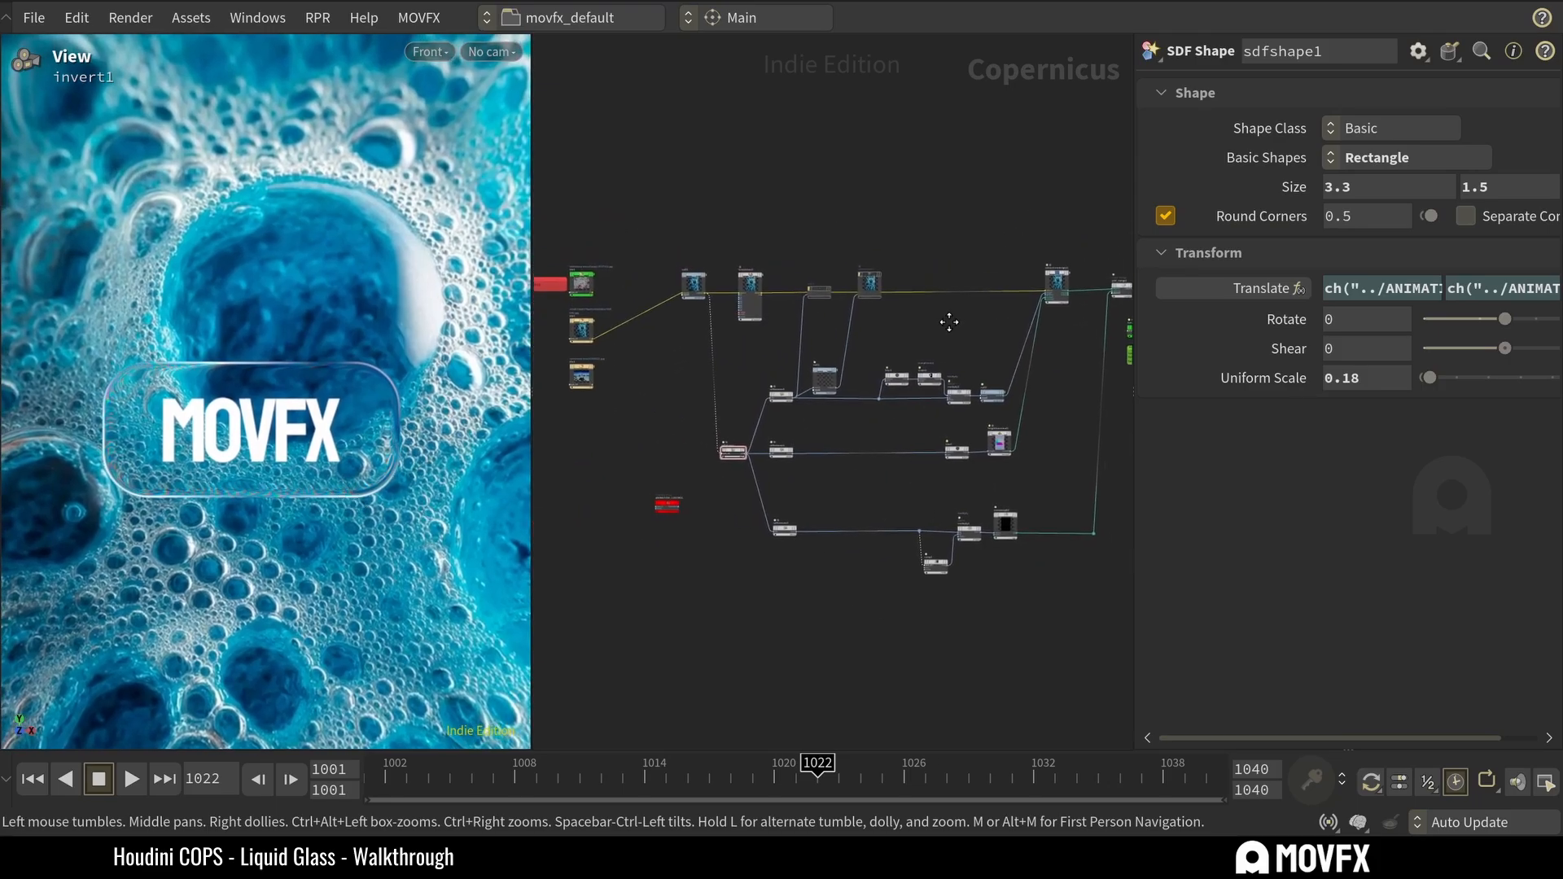
pyautogui.scroll(2, 983, 229)
pyautogui.moveTo(983, 228); pyautogui.dragTo(911, 200, button='middle')
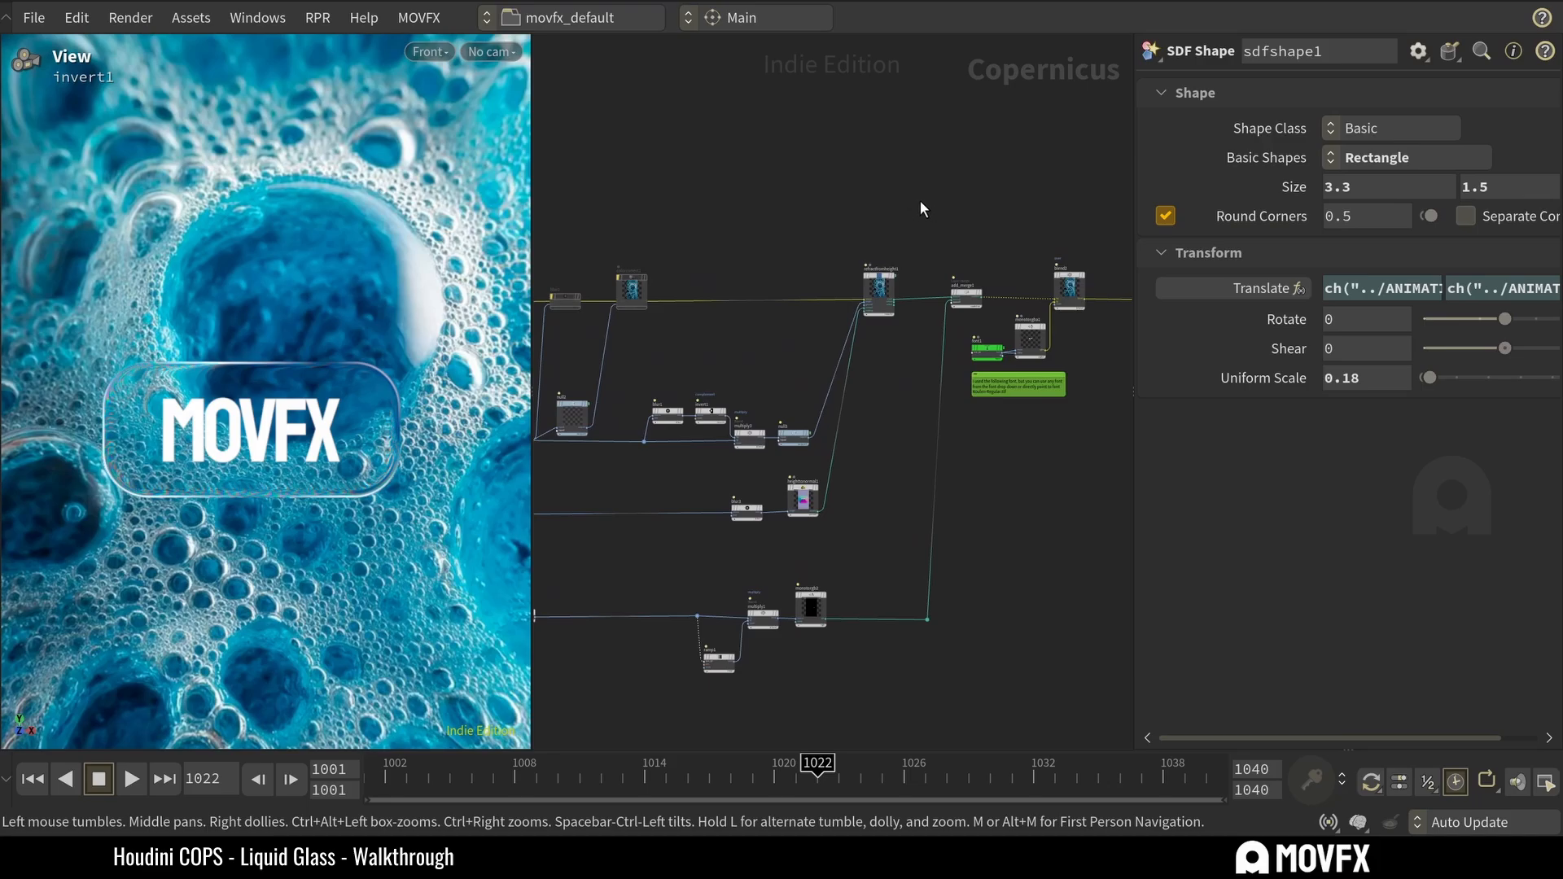
pyautogui.moveTo(922, 208); pyautogui.dragTo(816, 362)
pyautogui.scroll(2, 912, 232)
pyautogui.moveTo(934, 237); pyautogui.dragTo(873, 247, button='middle')
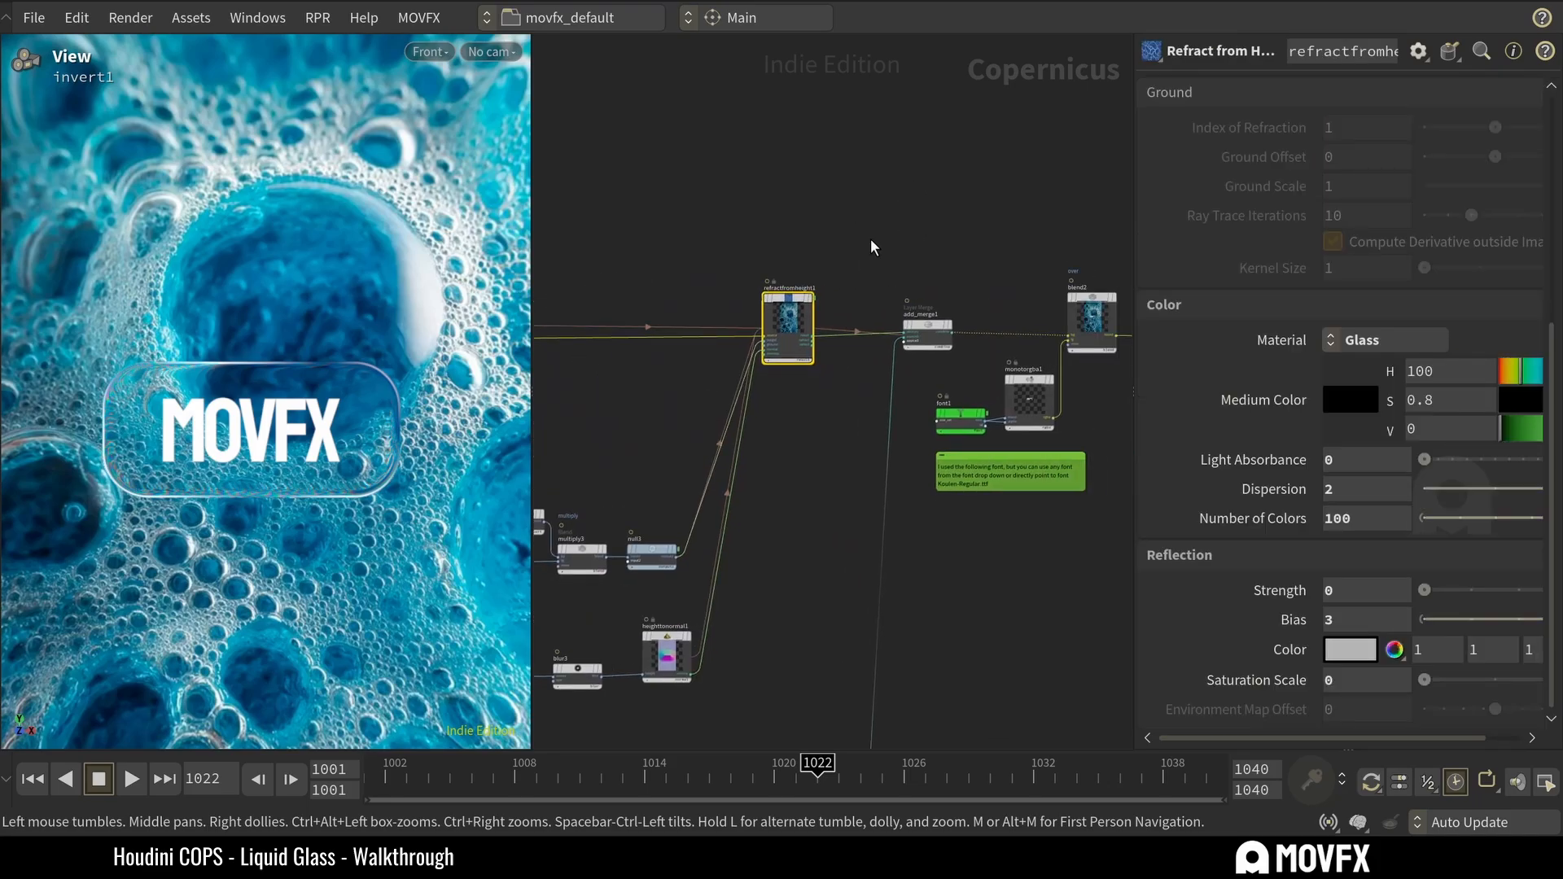
pyautogui.scroll(2, 743, 265)
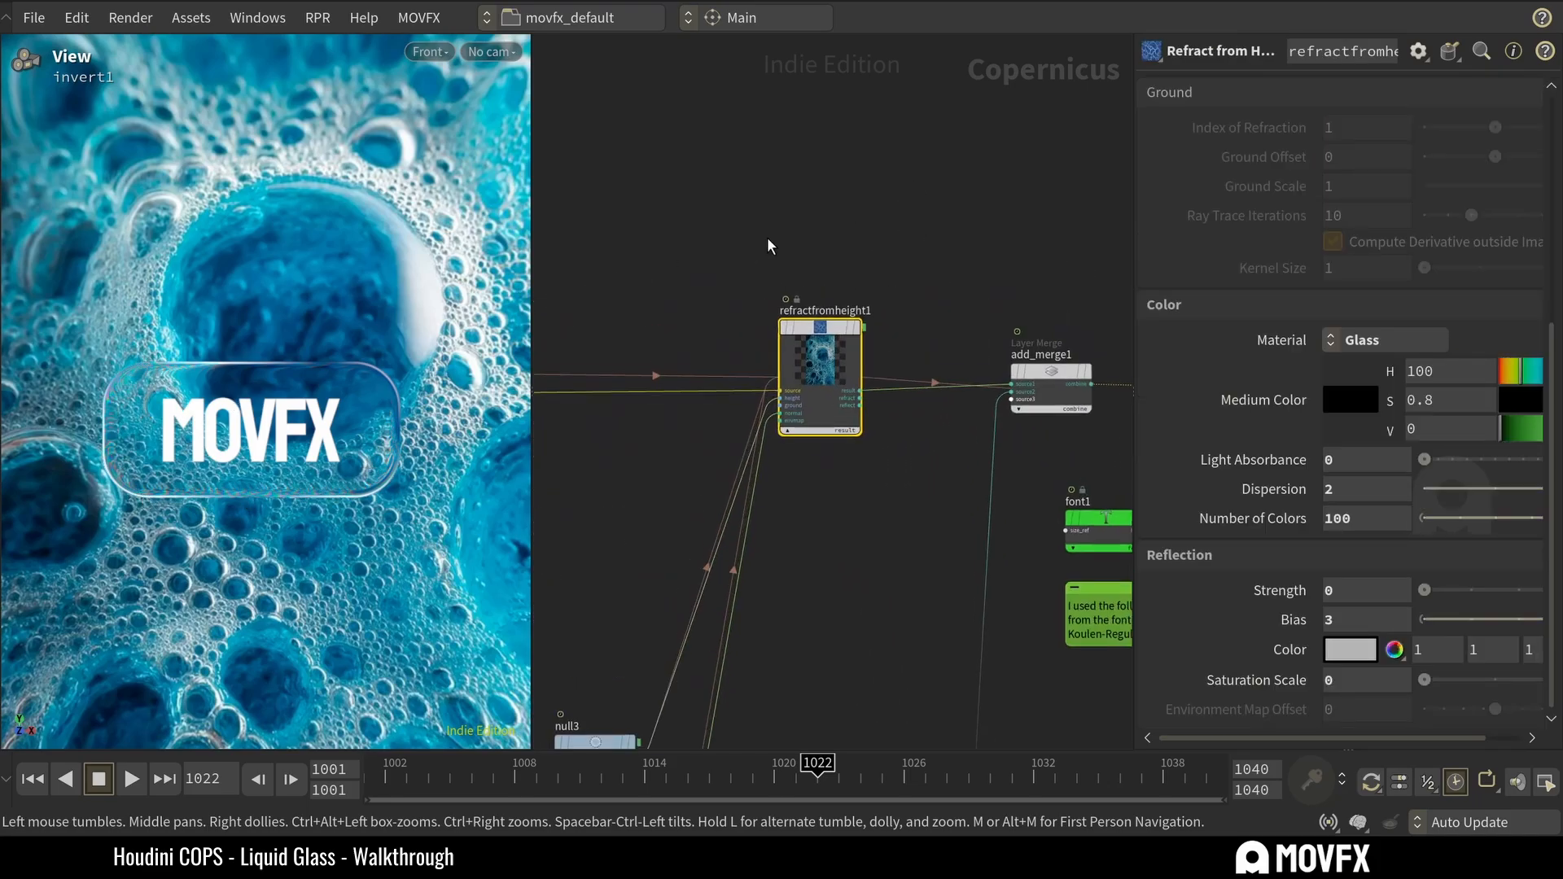
pyautogui.scroll(3, 814, 350)
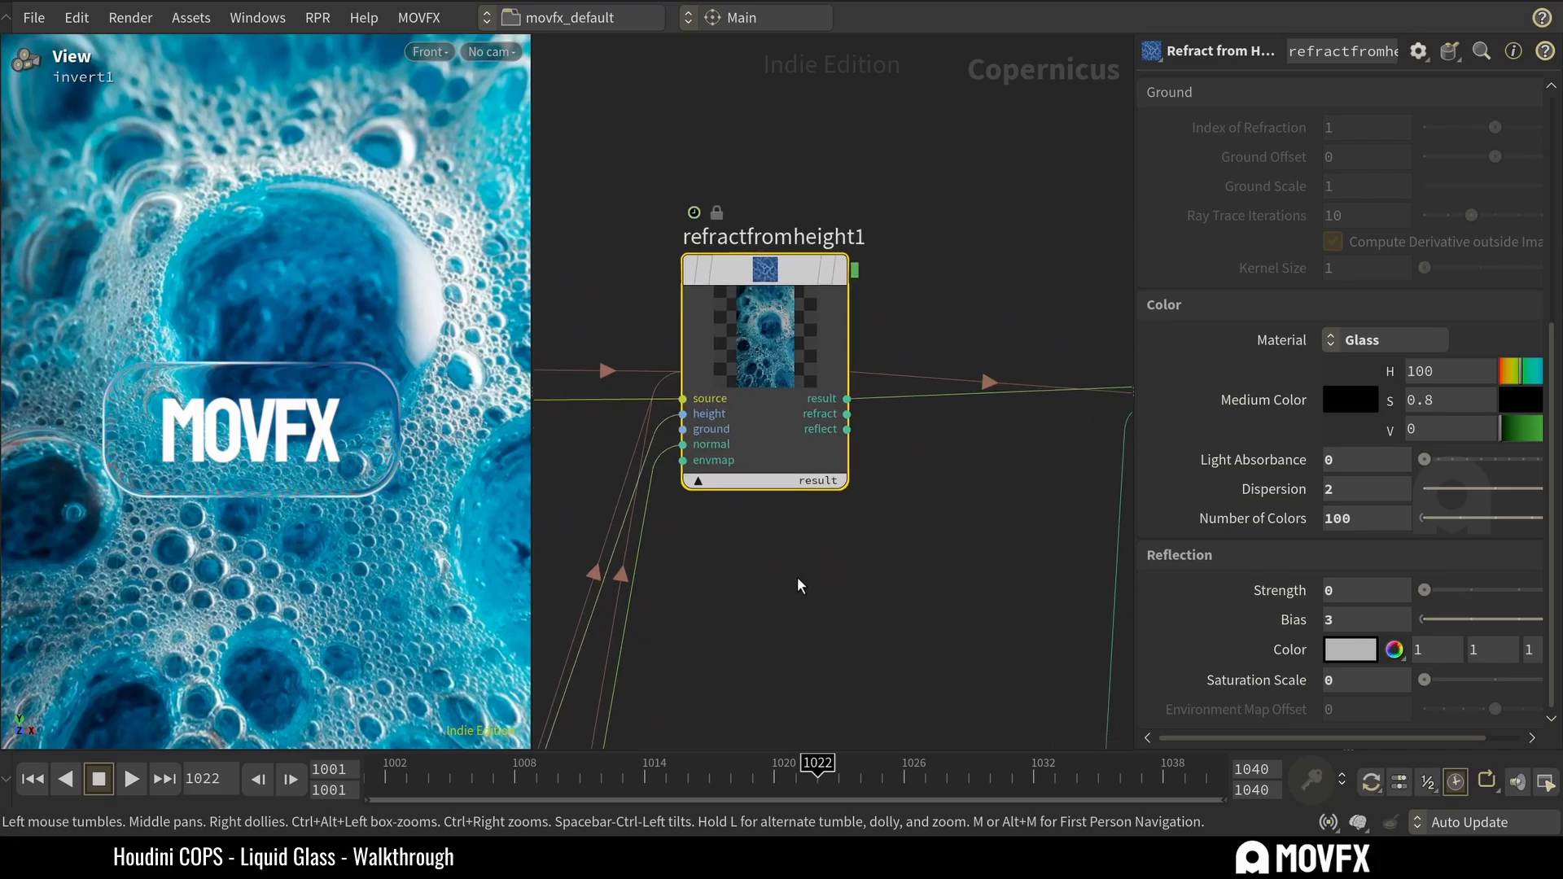
pyautogui.moveTo(934, 592); pyautogui.dragTo(650, 119)
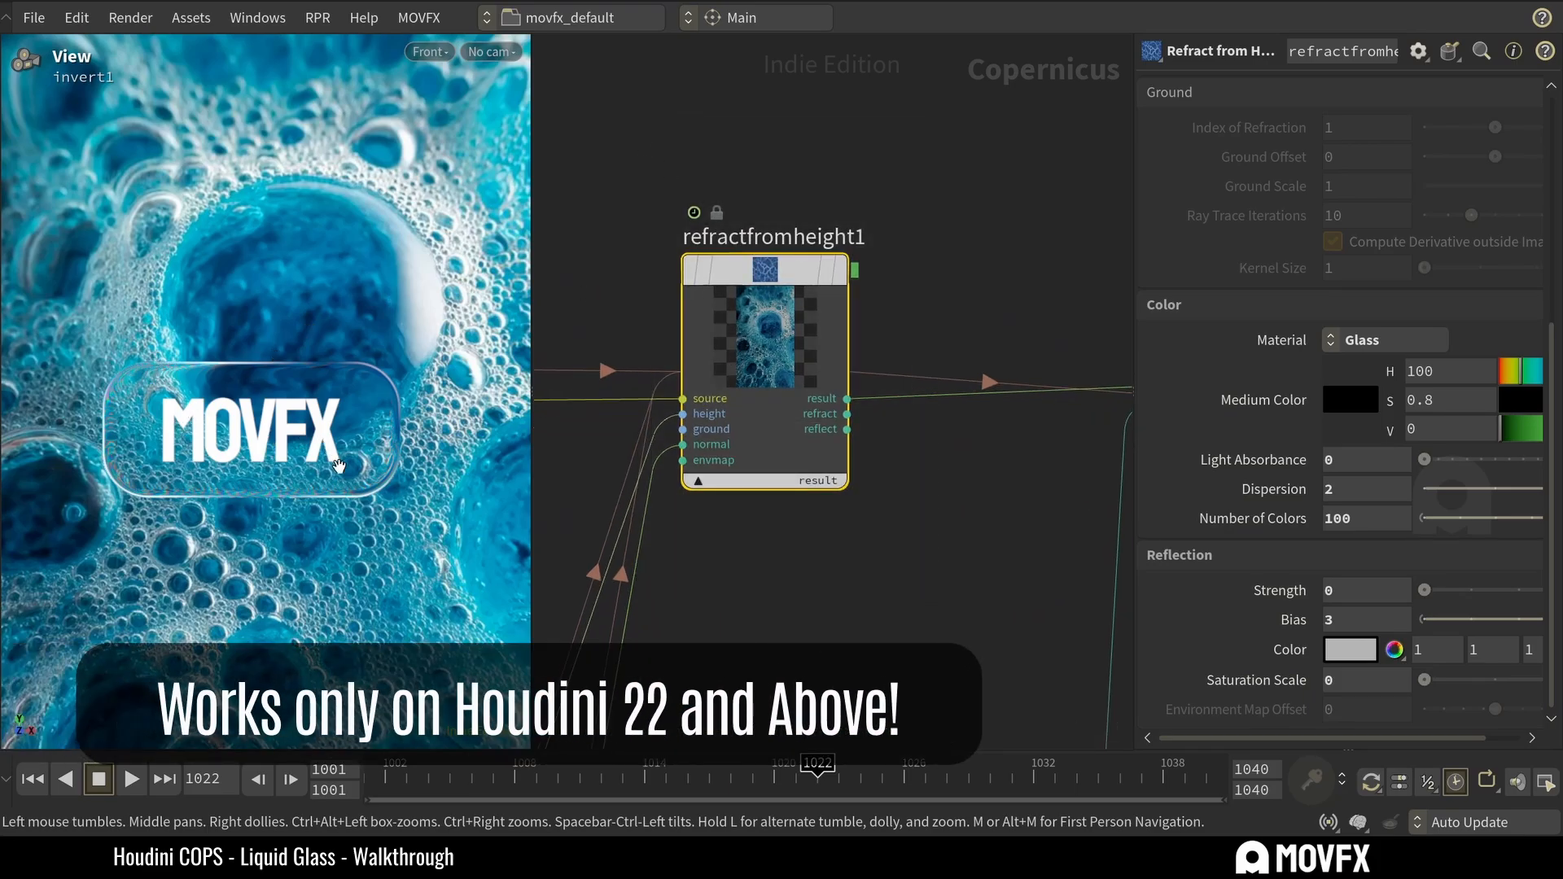
# Color the refractfromheight1 node red using the network's color palette.
pyautogui.scroll(-3, 881, 180)
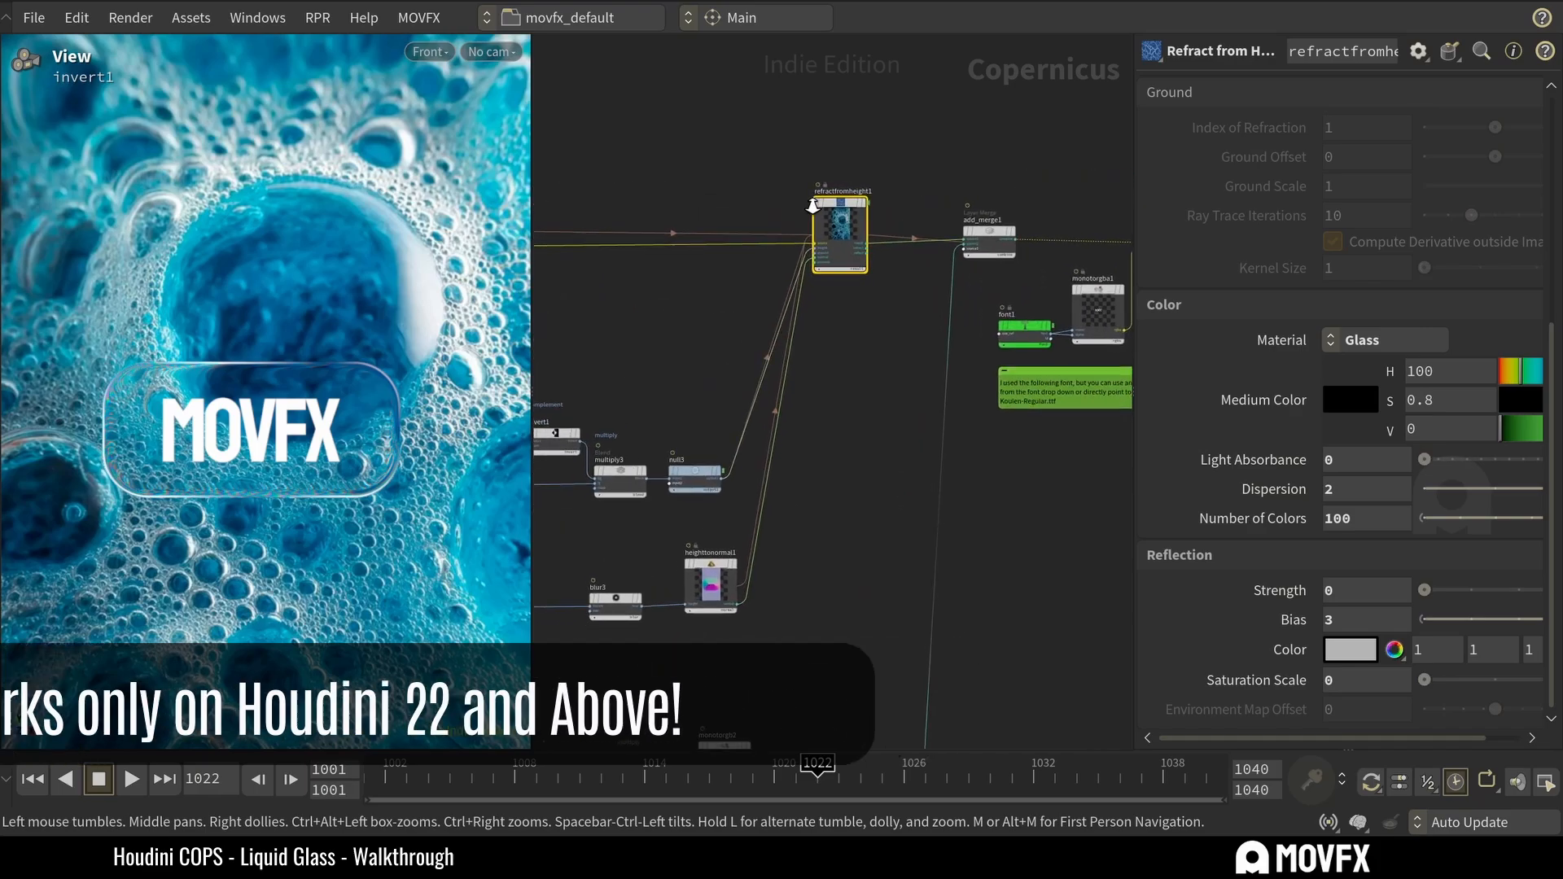
pyautogui.scroll(-3, 917, 213)
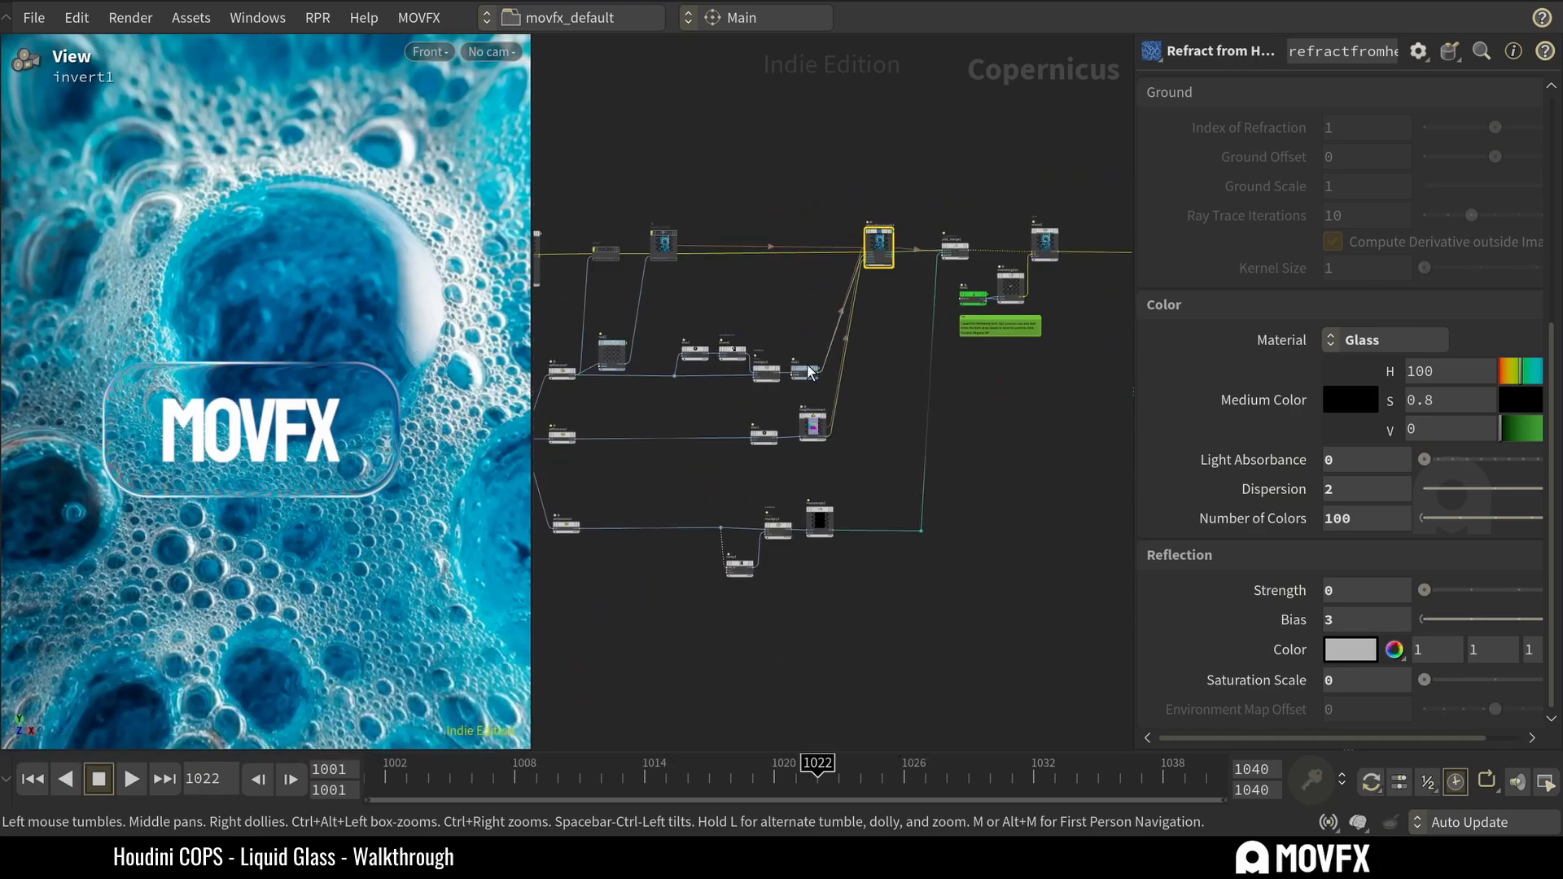
pyautogui.moveTo(866, 385); pyautogui.dragTo(922, 396, button='middle')
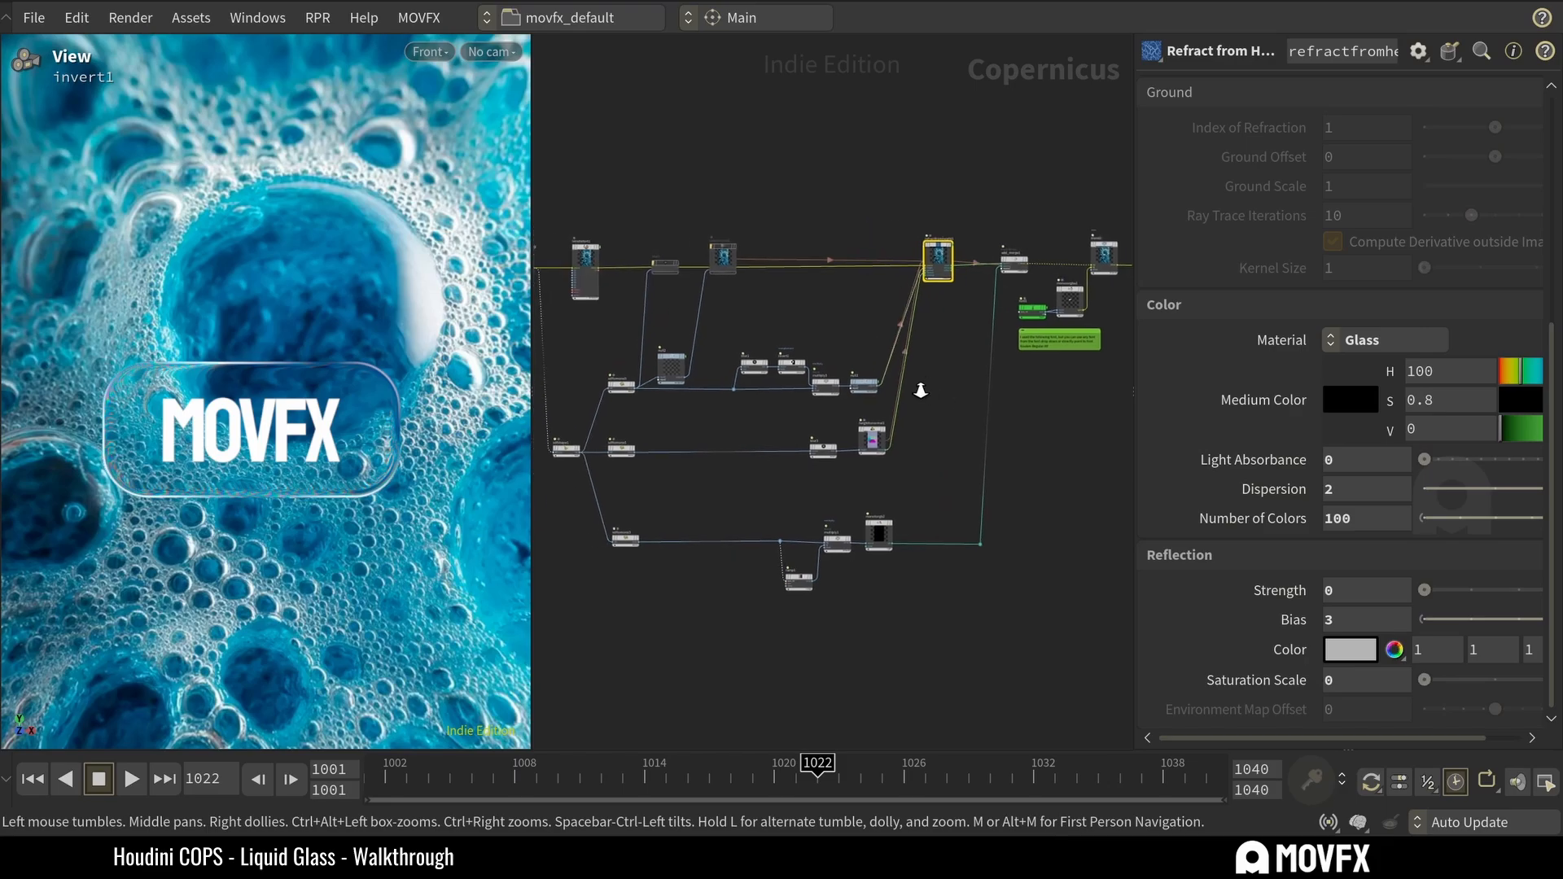
pyautogui.scroll(-1, 922, 386)
pyautogui.press('c')
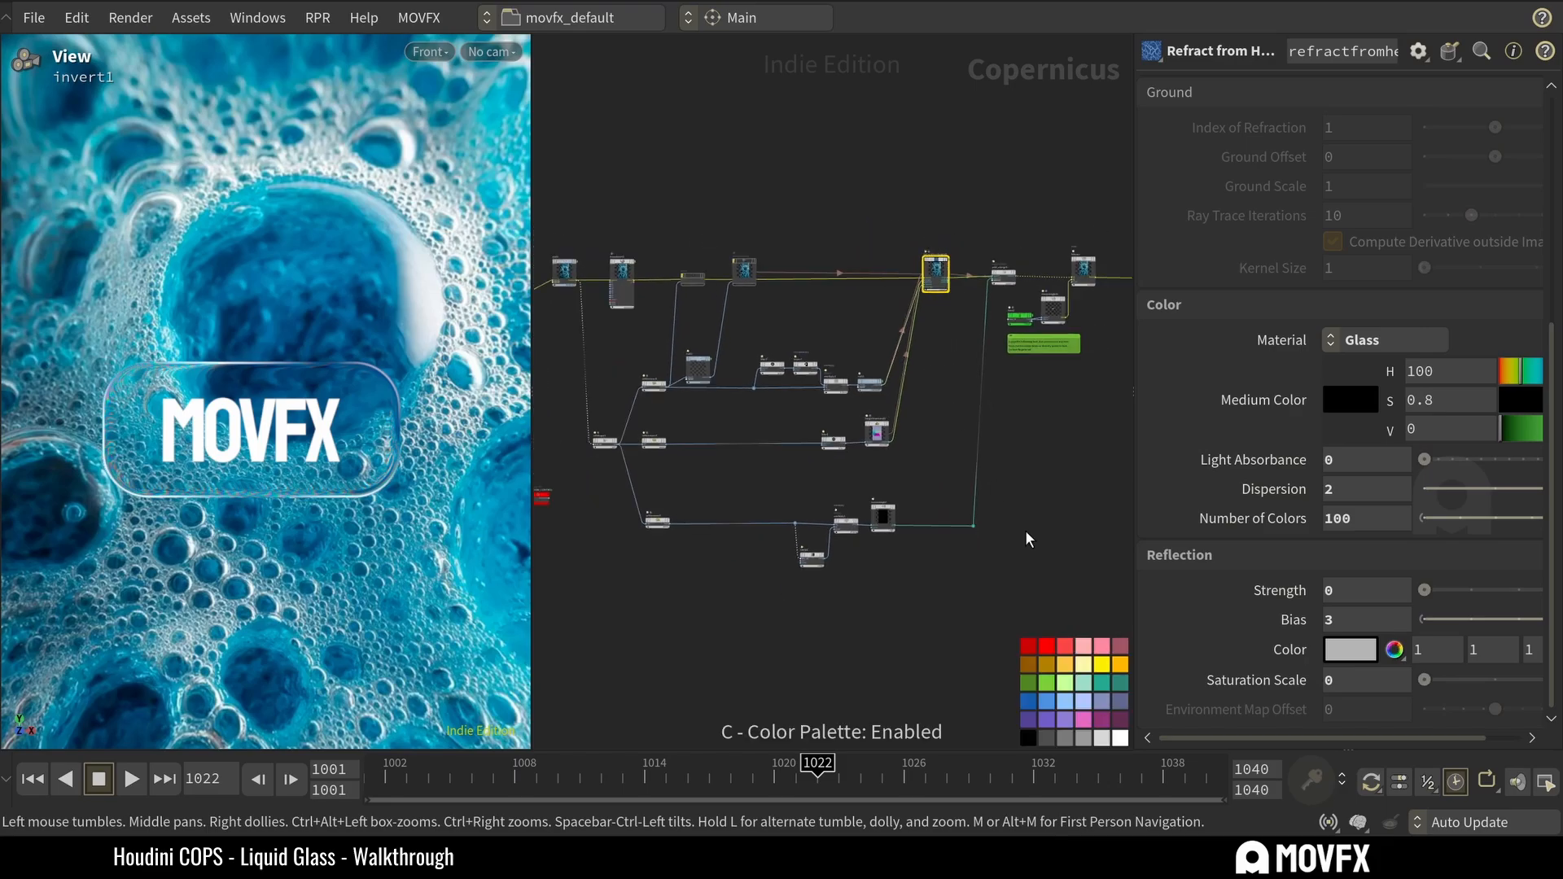
pyautogui.click(1048, 652)
pyautogui.press('c')
# Save the scene file with the recolored refractfromheight1 node.
pyautogui.scroll(3, 913, 156)
pyautogui.moveTo(954, 185); pyautogui.dragTo(981, 505)
pyautogui.moveTo(996, 560); pyautogui.dragTo(923, 506, button='middle')
pyautogui.scroll(-2, 900, 466)
pyautogui.scroll(-1, 882, 518)
pyautogui.scroll(4, 907, 426)
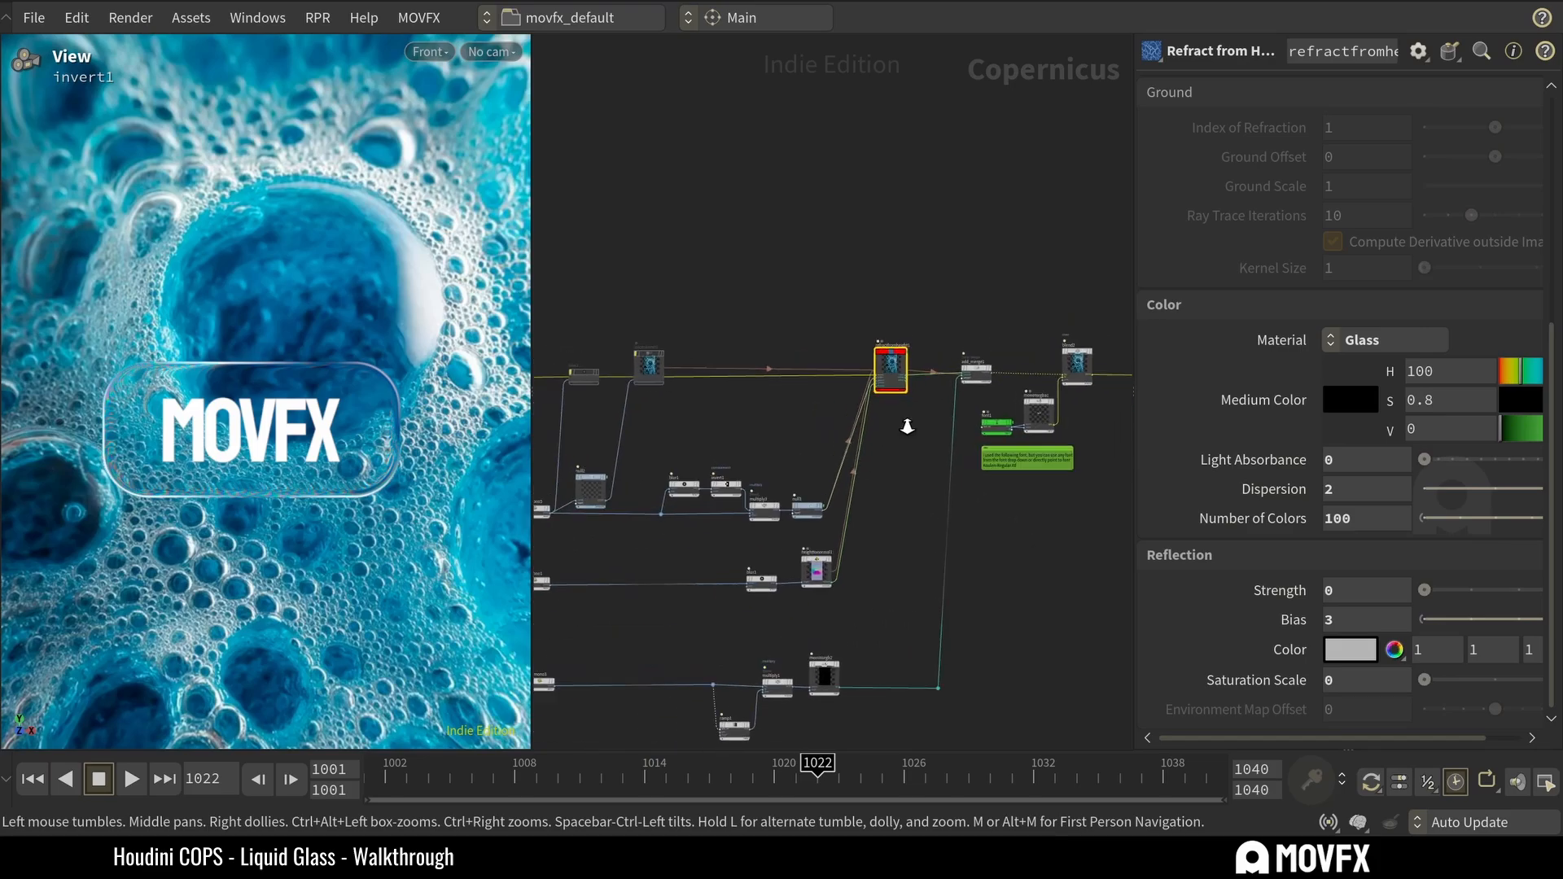
pyautogui.moveTo(923, 416); pyautogui.dragTo(873, 477, button='middle')
pyautogui.scroll(2, 874, 485)
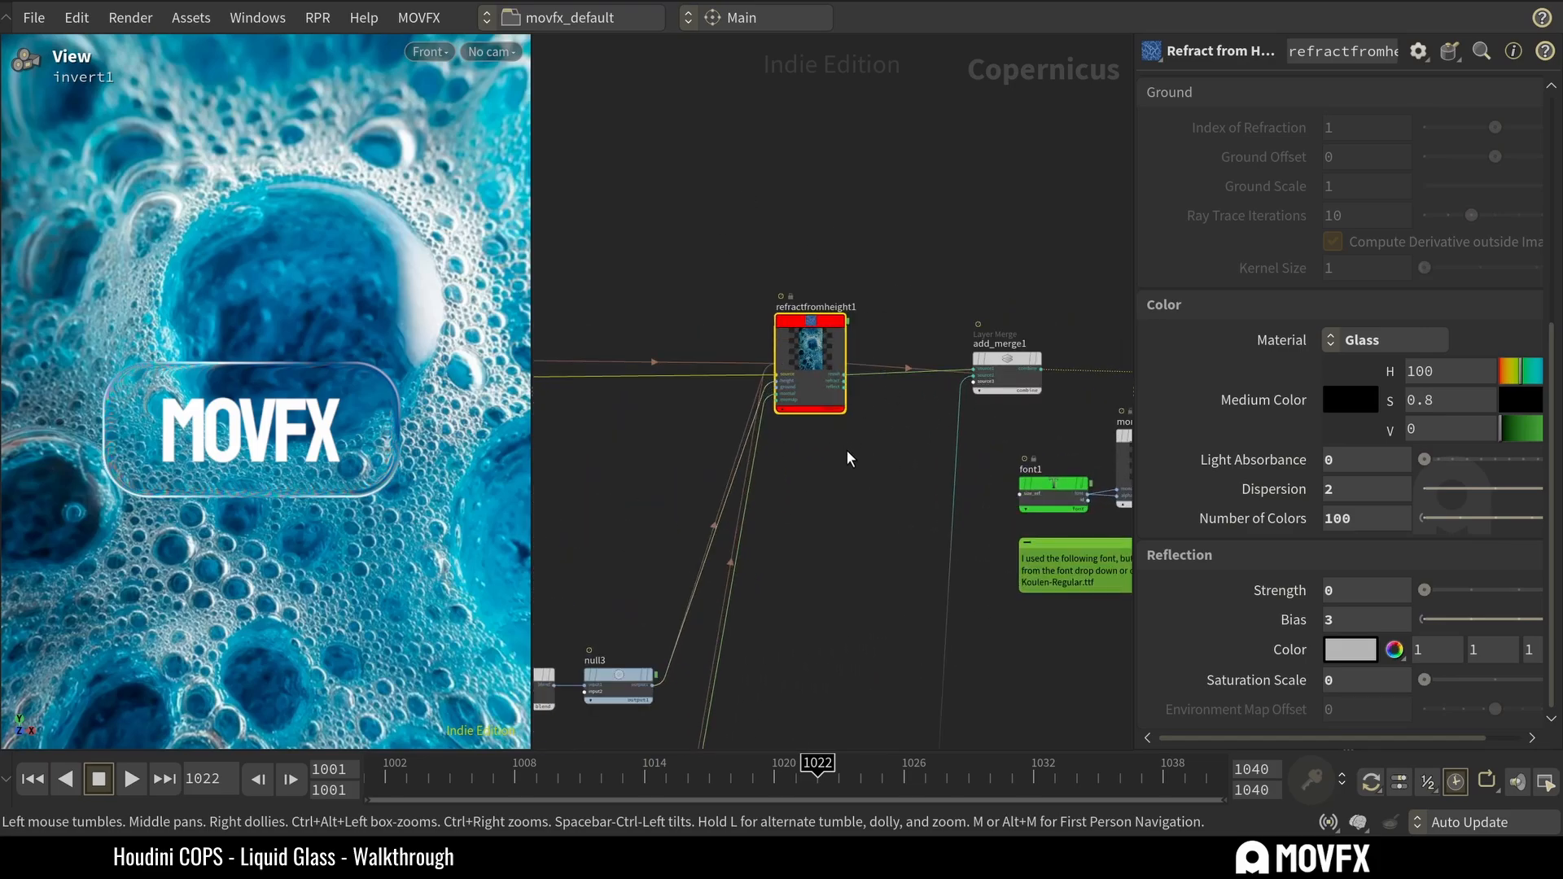
pyautogui.scroll(1, 839, 475)
pyautogui.hotkey('ctrl', 's')
# Inspect the input connections of refractfromheight1, previewing the null3 height map and the refraction result in the viewport.
pyautogui.moveTo(847, 485); pyautogui.dragTo(936, 392)
pyautogui.doubleClick(822, 247)
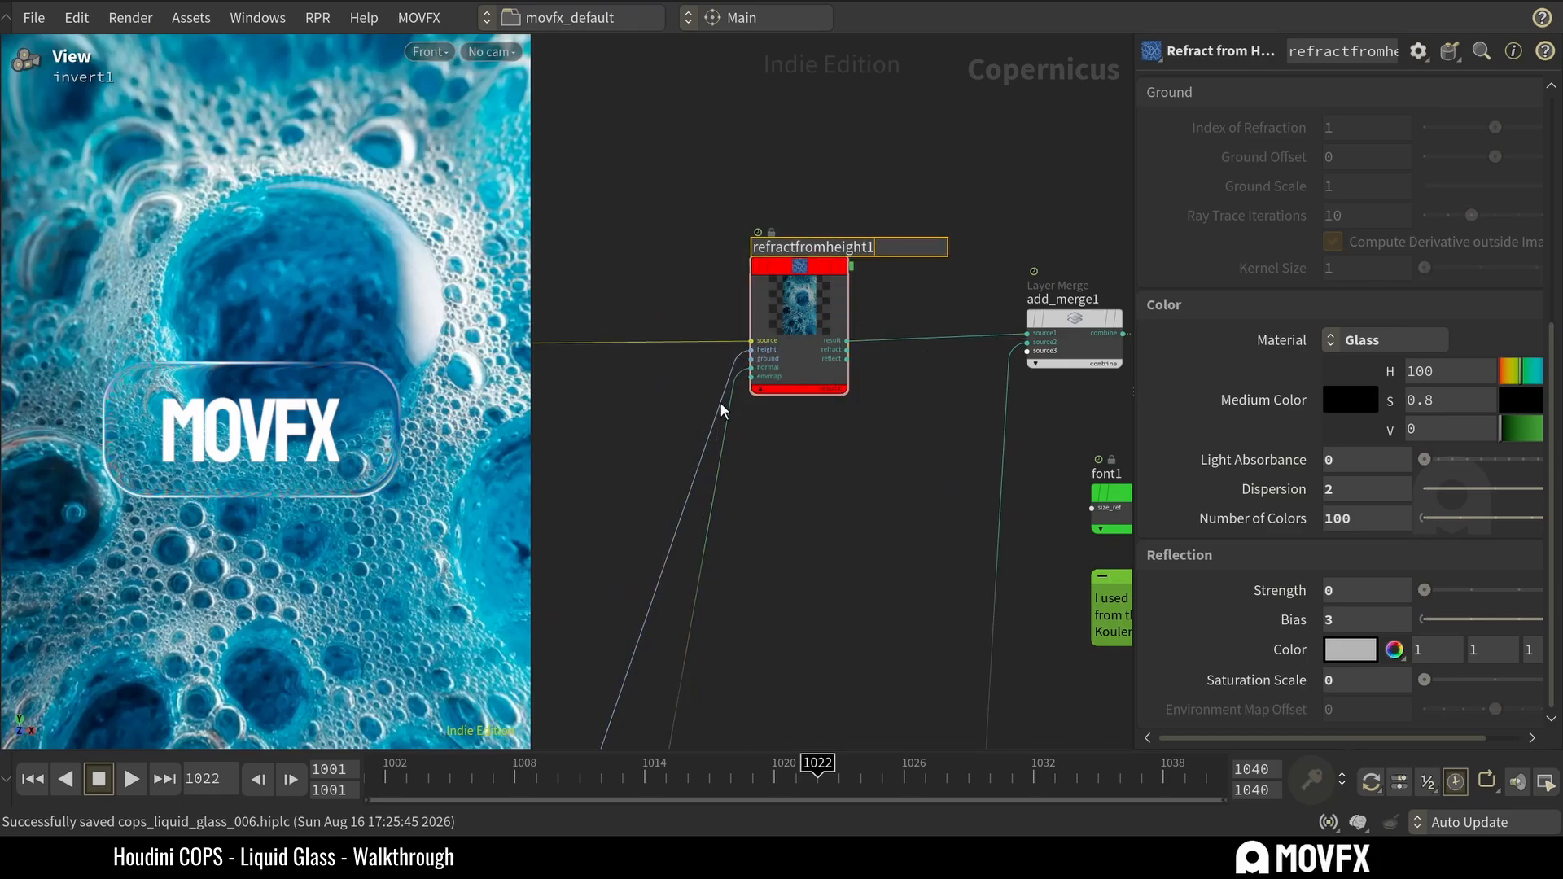
pyautogui.scroll(2, 773, 469)
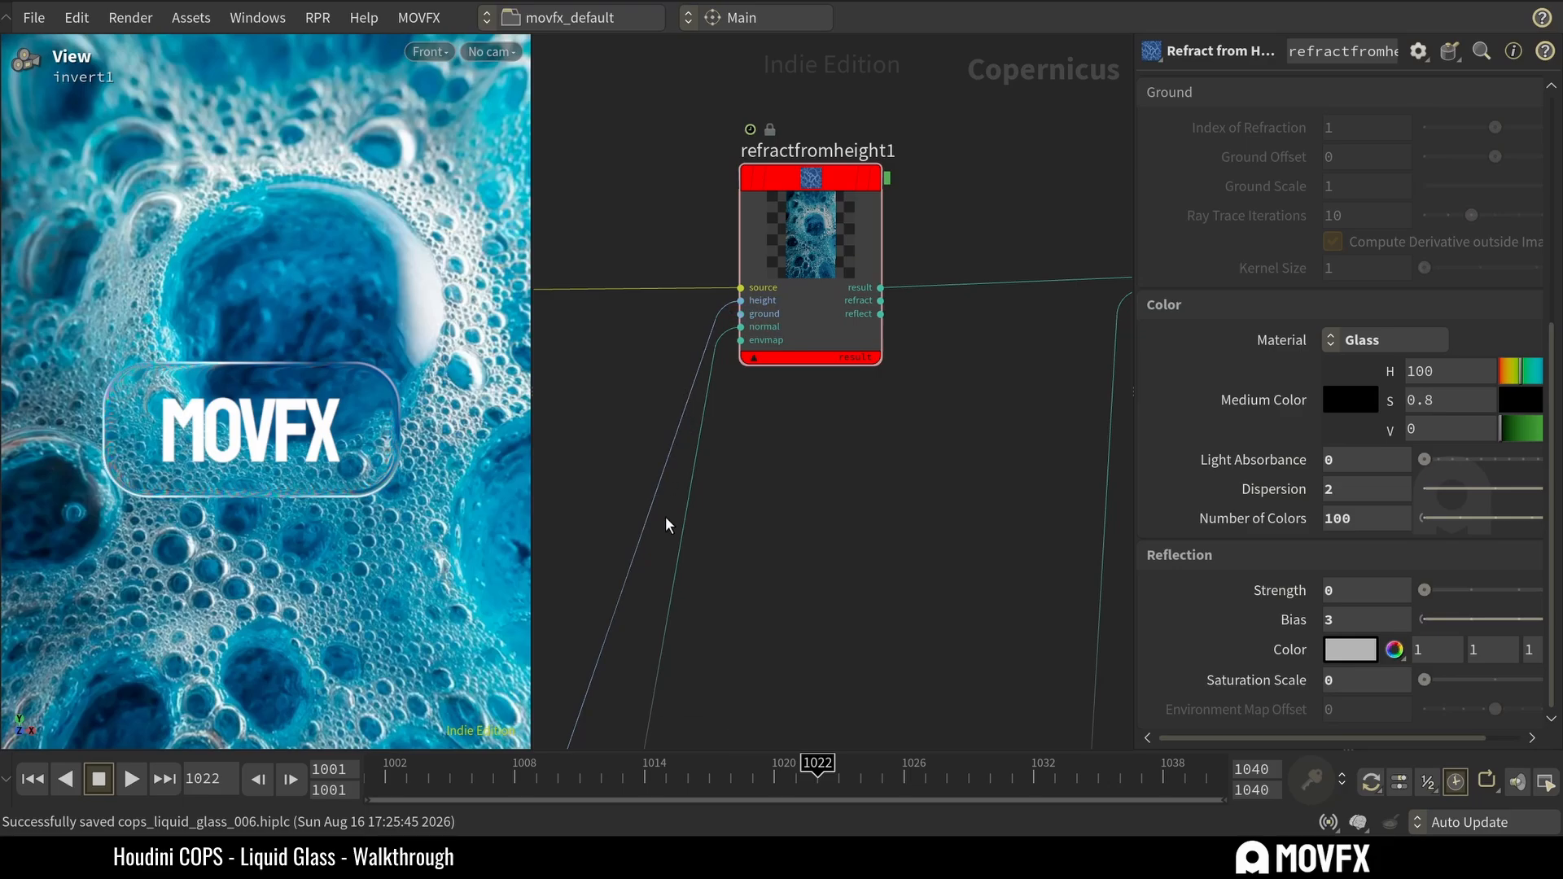
pyautogui.moveTo(625, 541); pyautogui.dragTo(777, 321, button='middle')
pyautogui.scroll(-4, 756, 311)
pyautogui.click(710, 448)
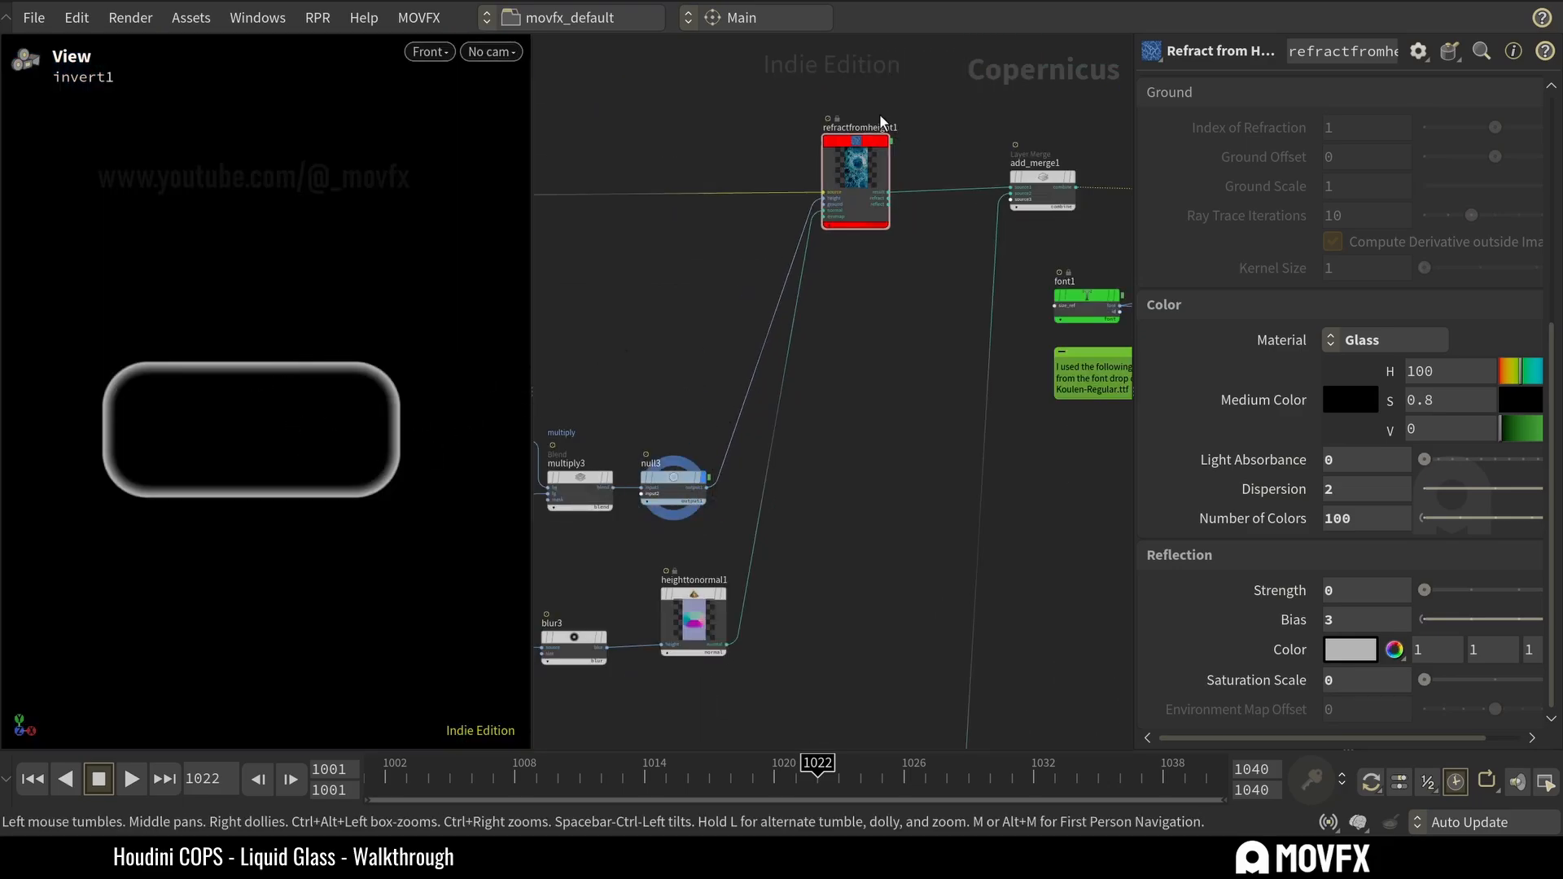
pyautogui.scroll(2, 895, 123)
pyautogui.click(894, 158)
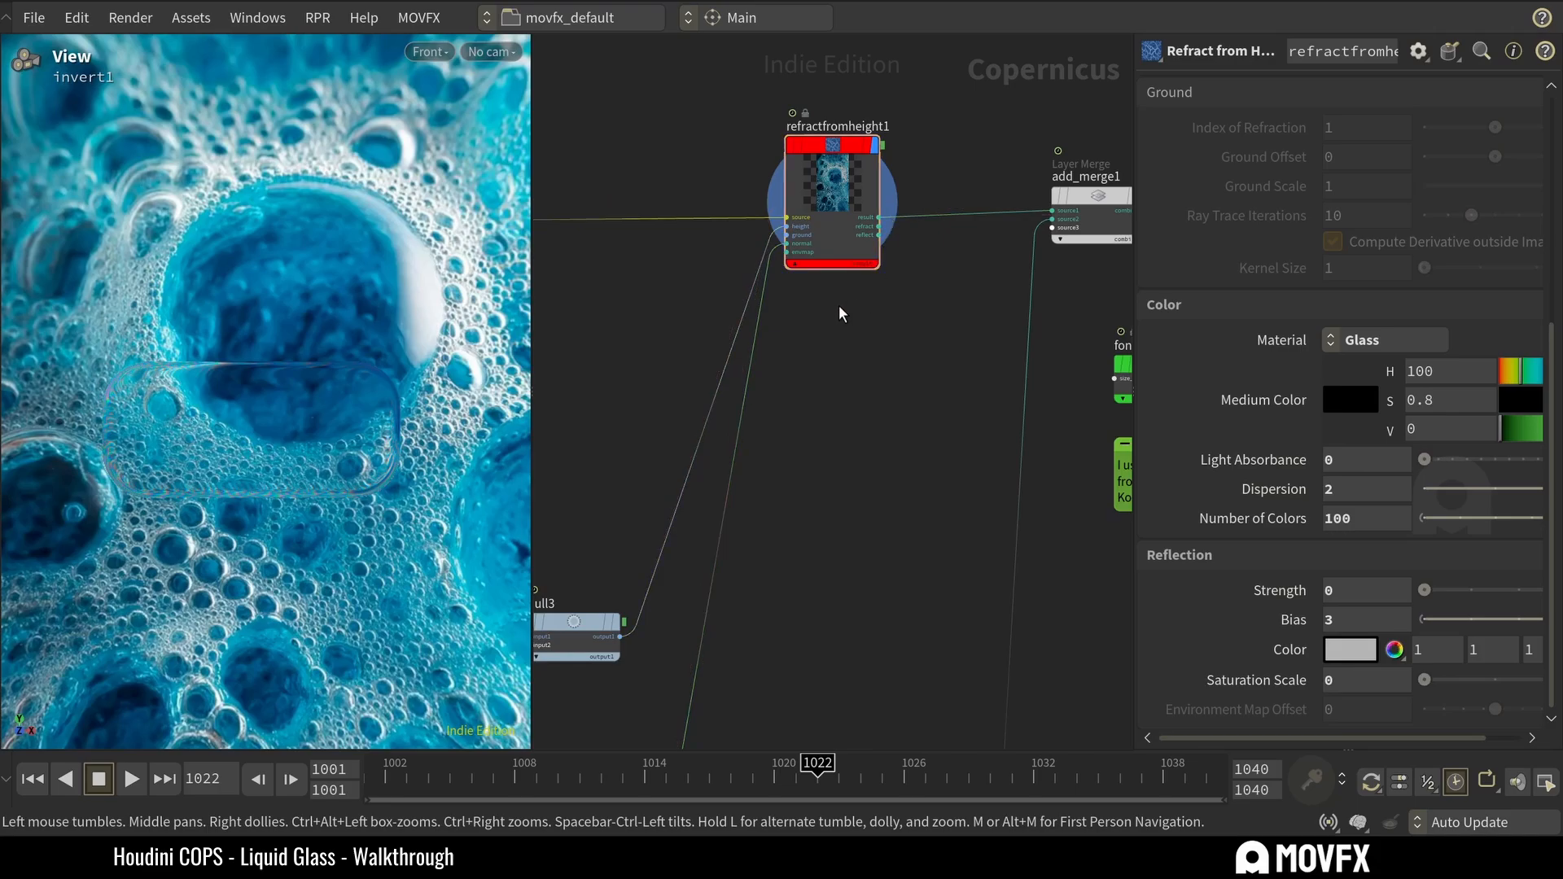
# Preview the heighttonormal1 normal map that feeds refractfromheight1, and return the display to refractfromheight1.
pyautogui.moveTo(800, 354); pyautogui.dragTo(854, 79, button='middle')
pyautogui.click(696, 514)
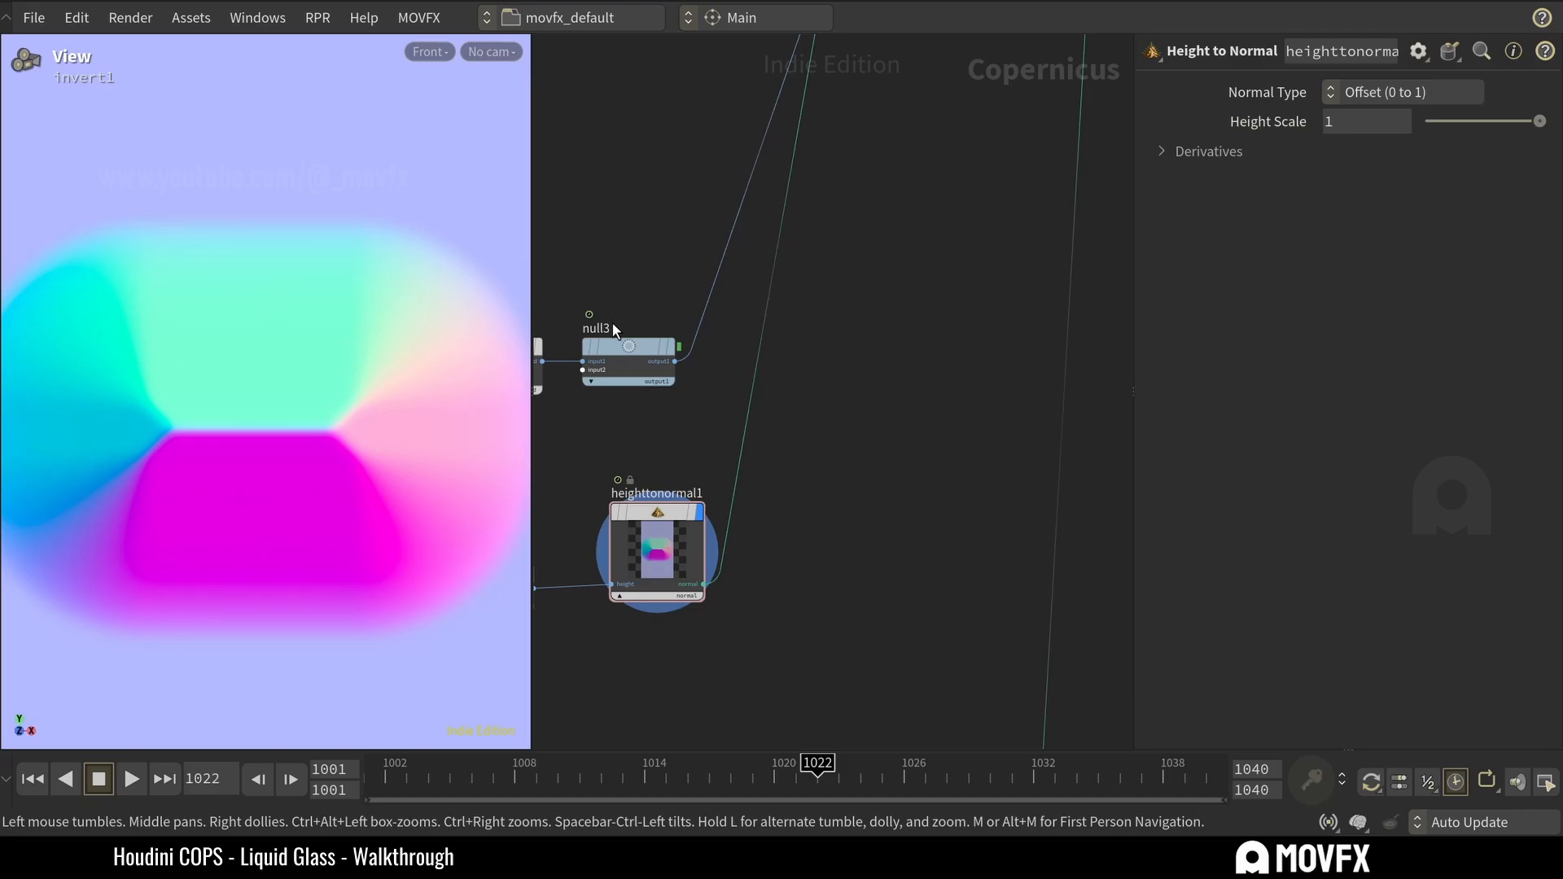
pyautogui.moveTo(859, 170); pyautogui.dragTo(790, 557, button='middle')
pyautogui.moveTo(864, 259)
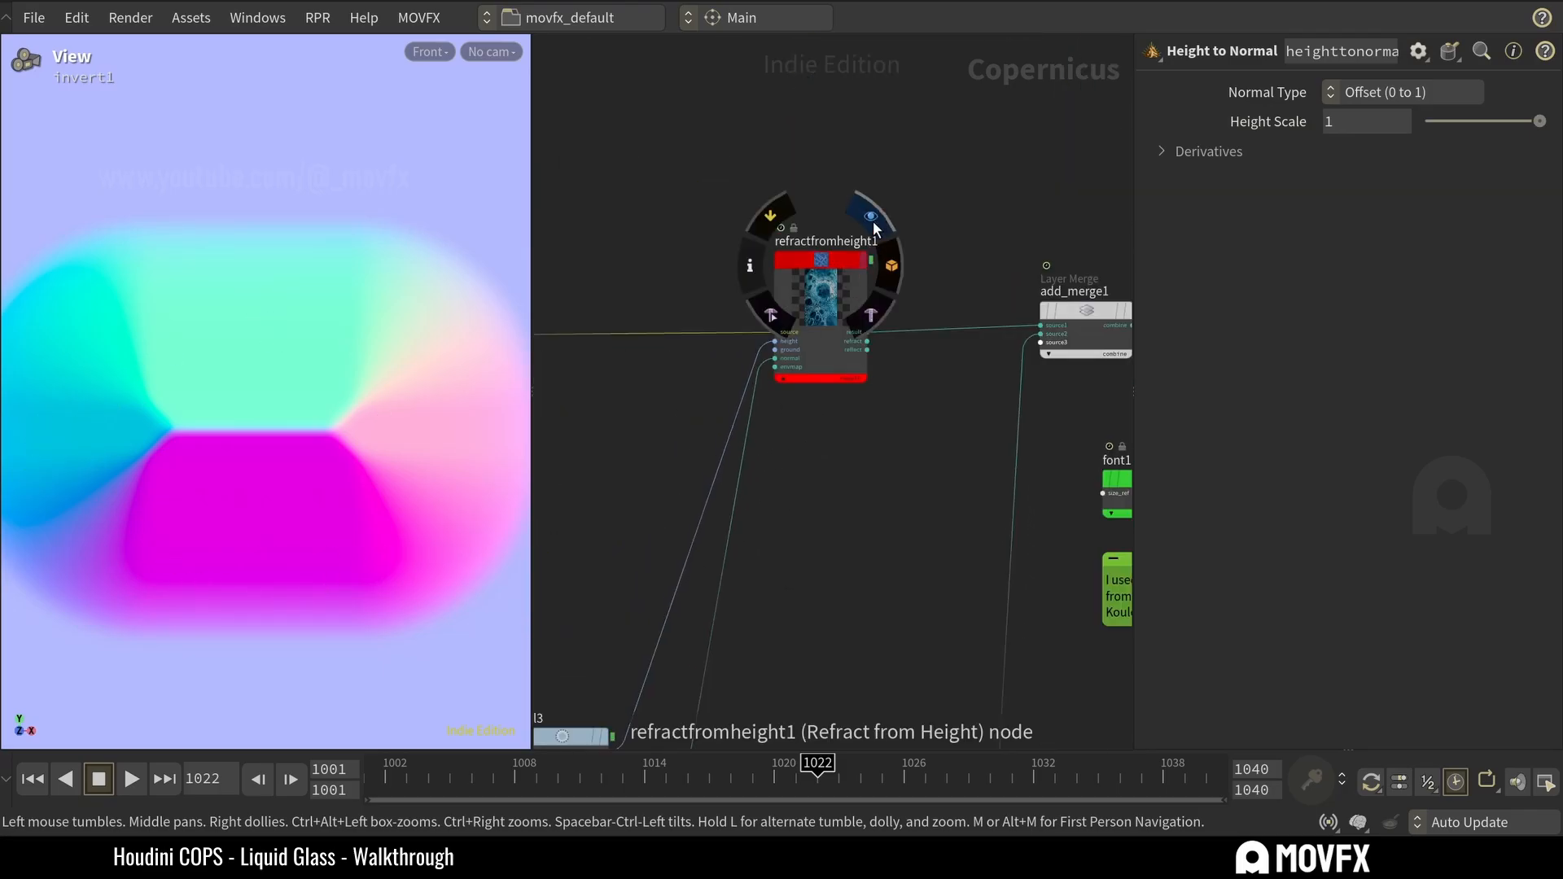
pyautogui.click(873, 229)
pyautogui.click(824, 352)
pyautogui.click(823, 449)
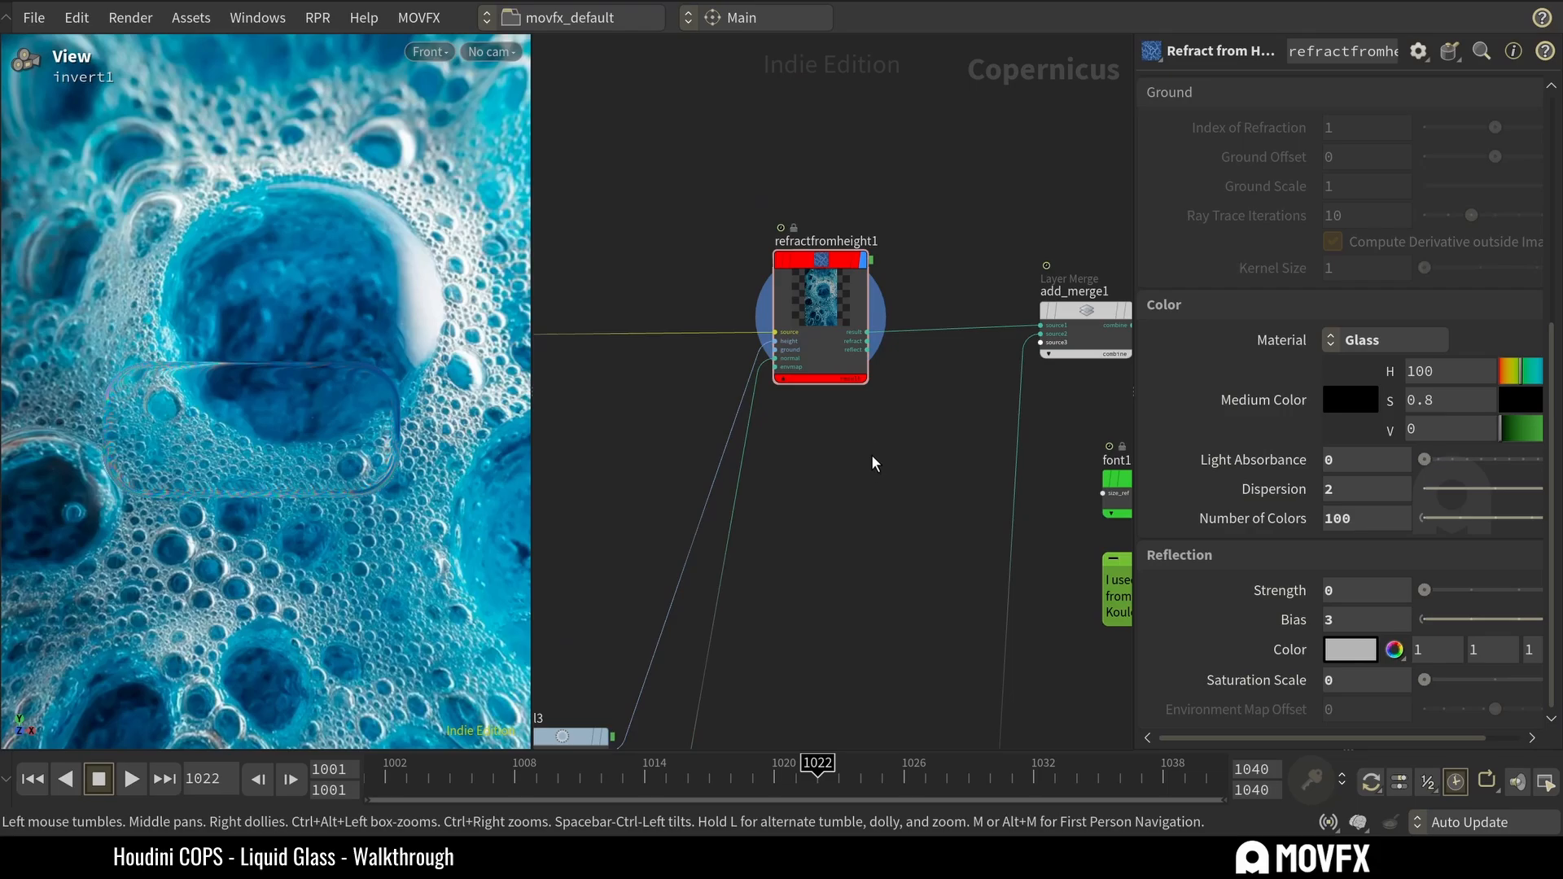
# Shift the null3 node slightly closer to refractfromheight1 in the network.
pyautogui.scroll(-5, 873, 463)
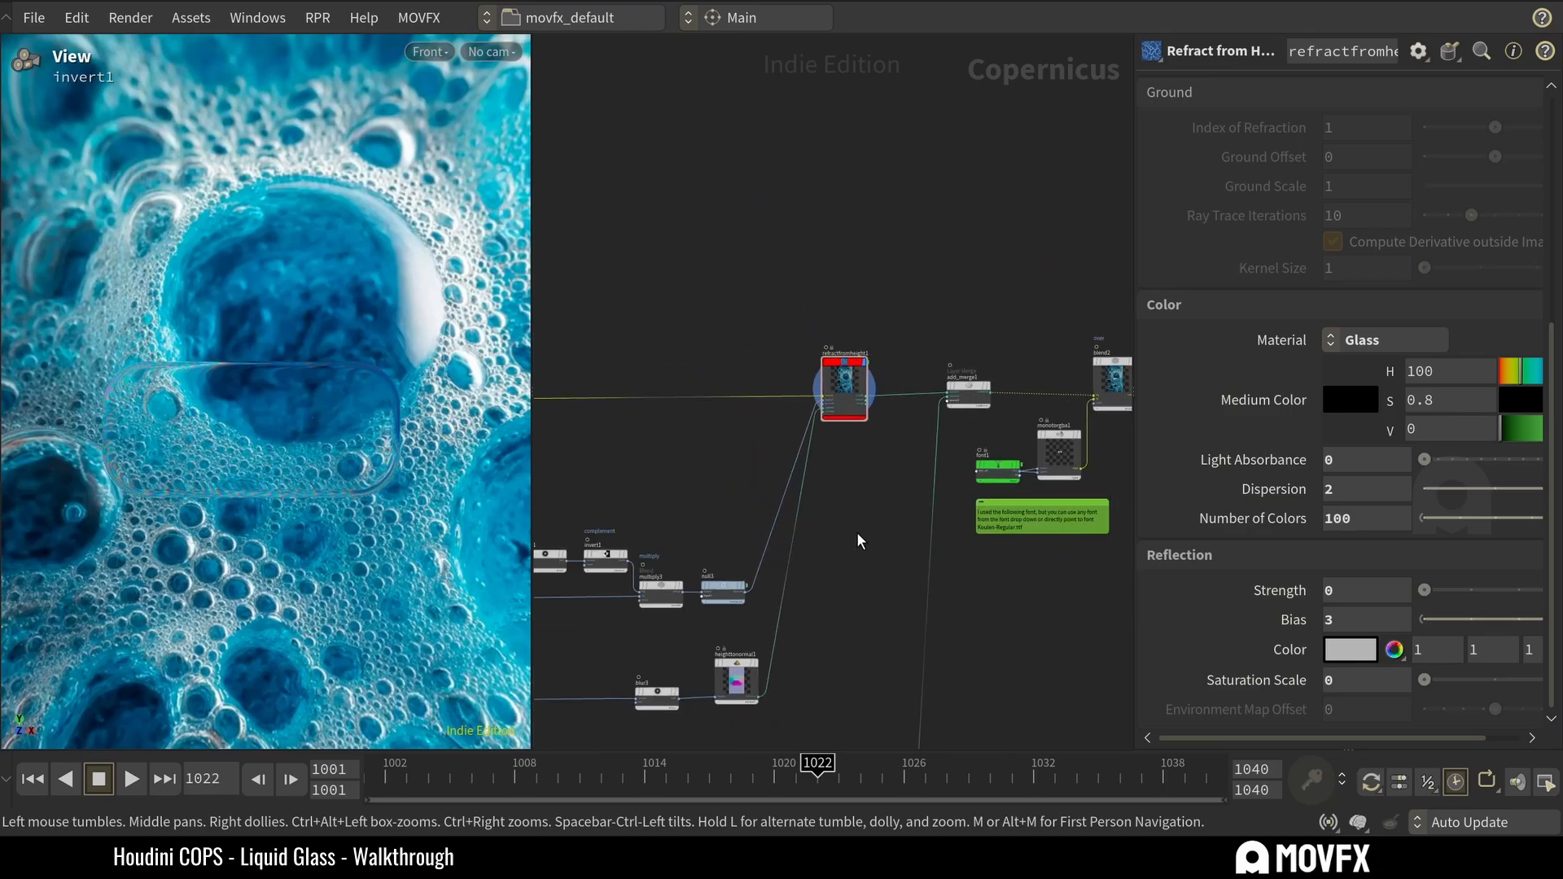
pyautogui.moveTo(722, 588); pyautogui.dragTo(732, 591)
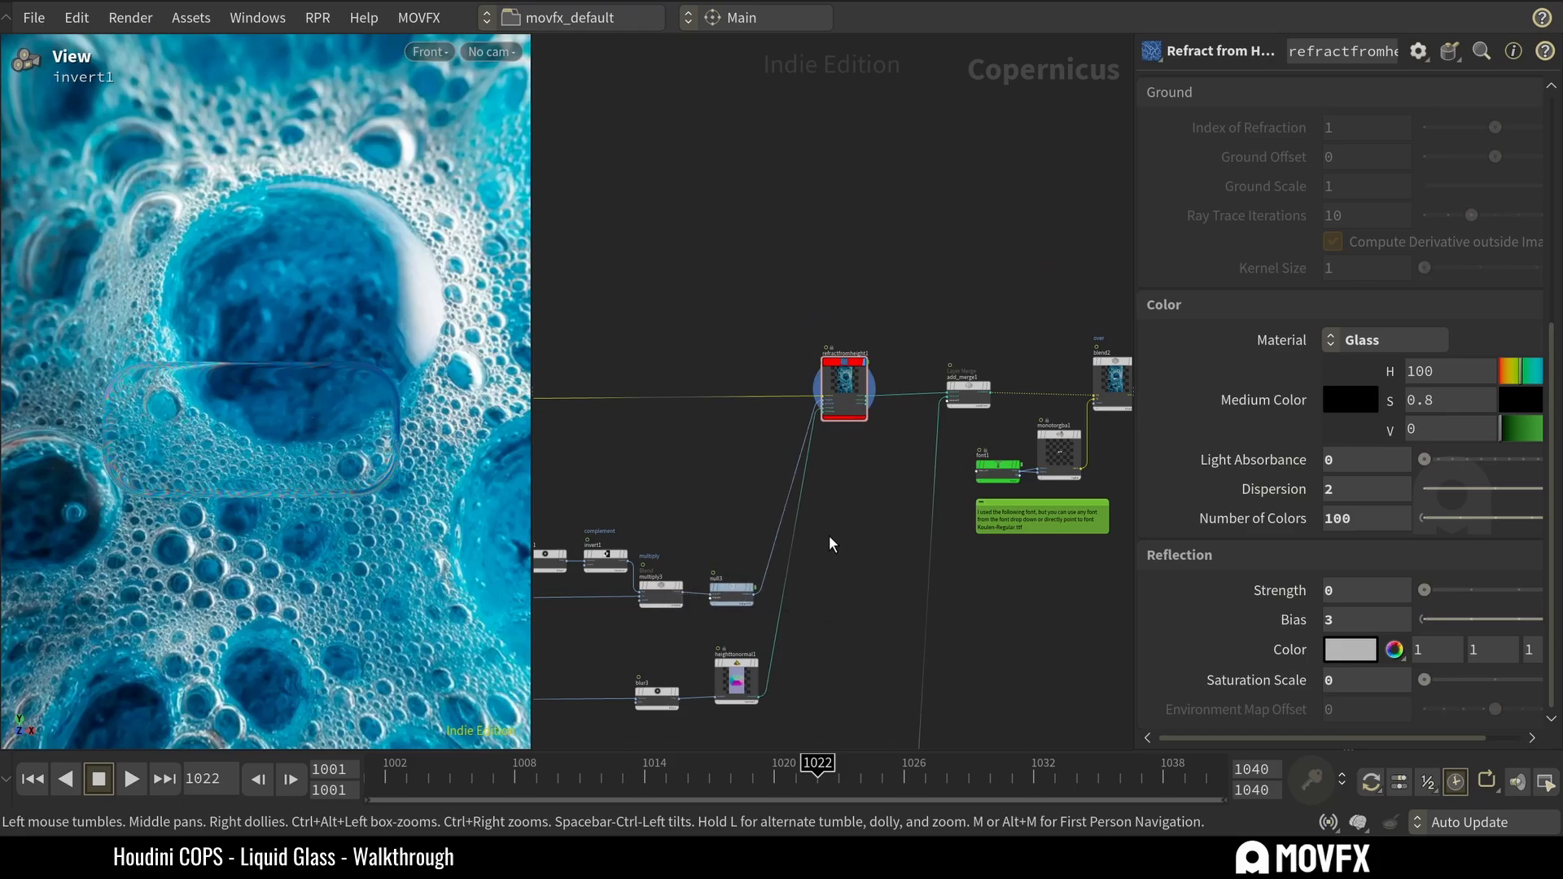
# Inspect the refracted edge of the rounded rectangle up close in the viewport and save the scene file.
pyautogui.scroll(5, 124, 400)
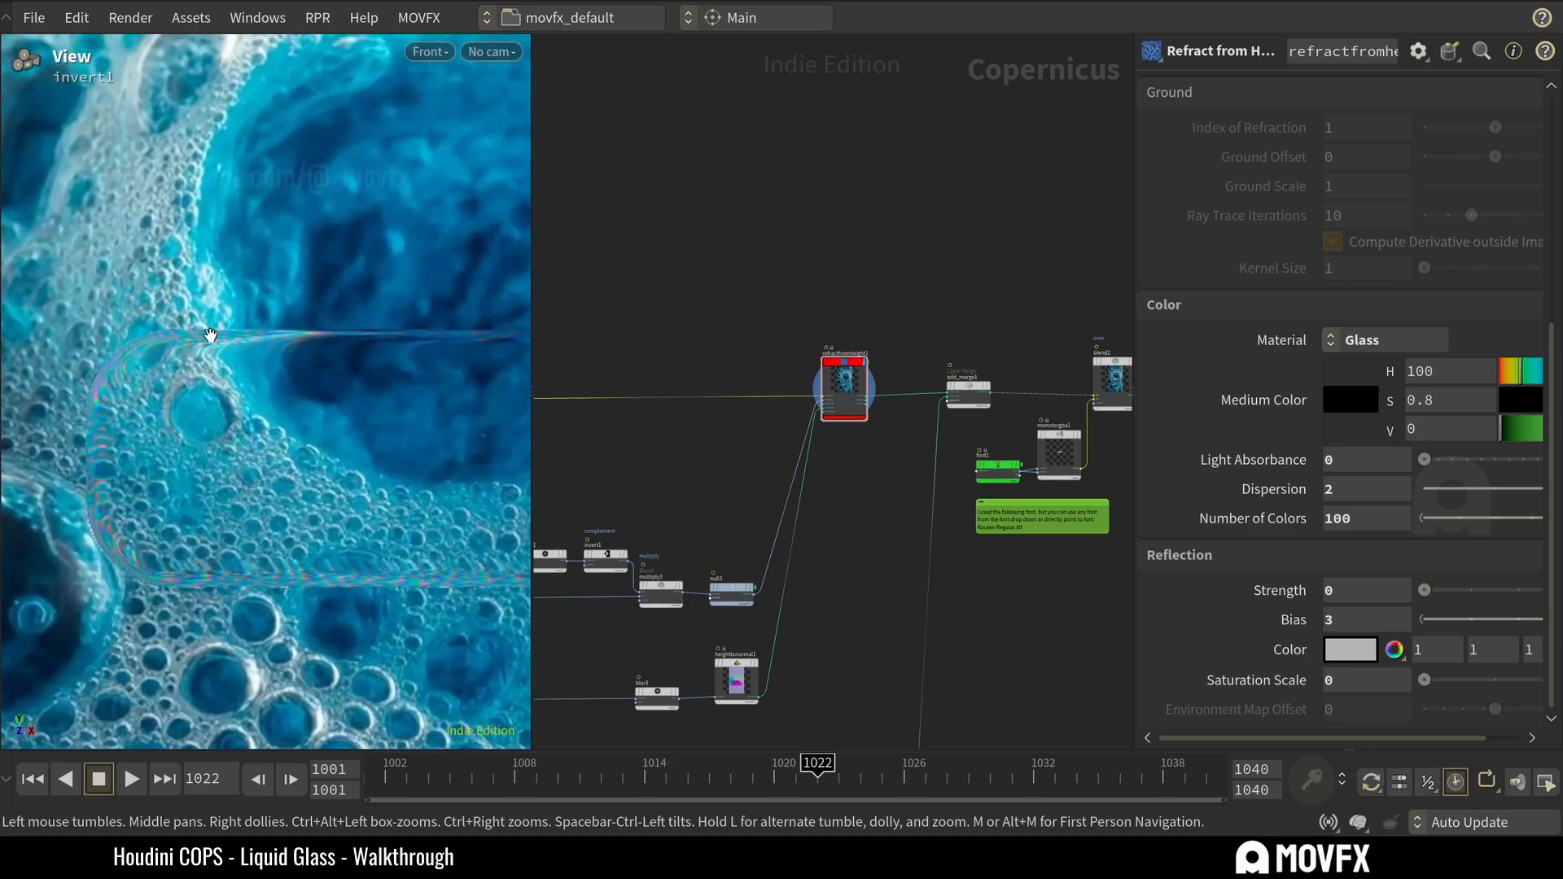
pyautogui.scroll(-3, 376, 530)
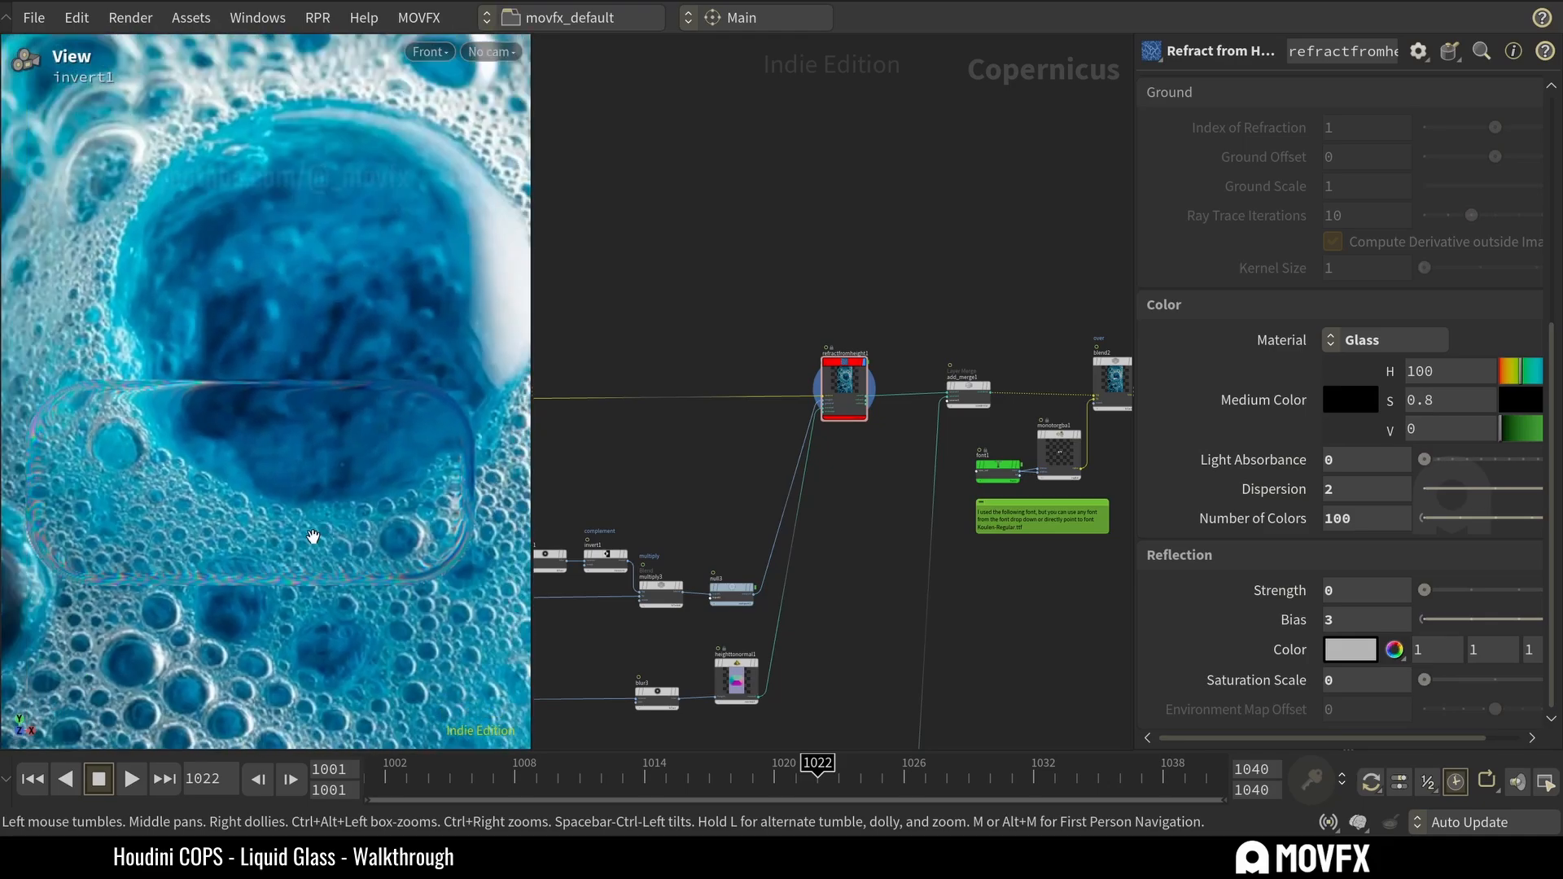
pyautogui.moveTo(299, 538); pyautogui.dragTo(337, 535)
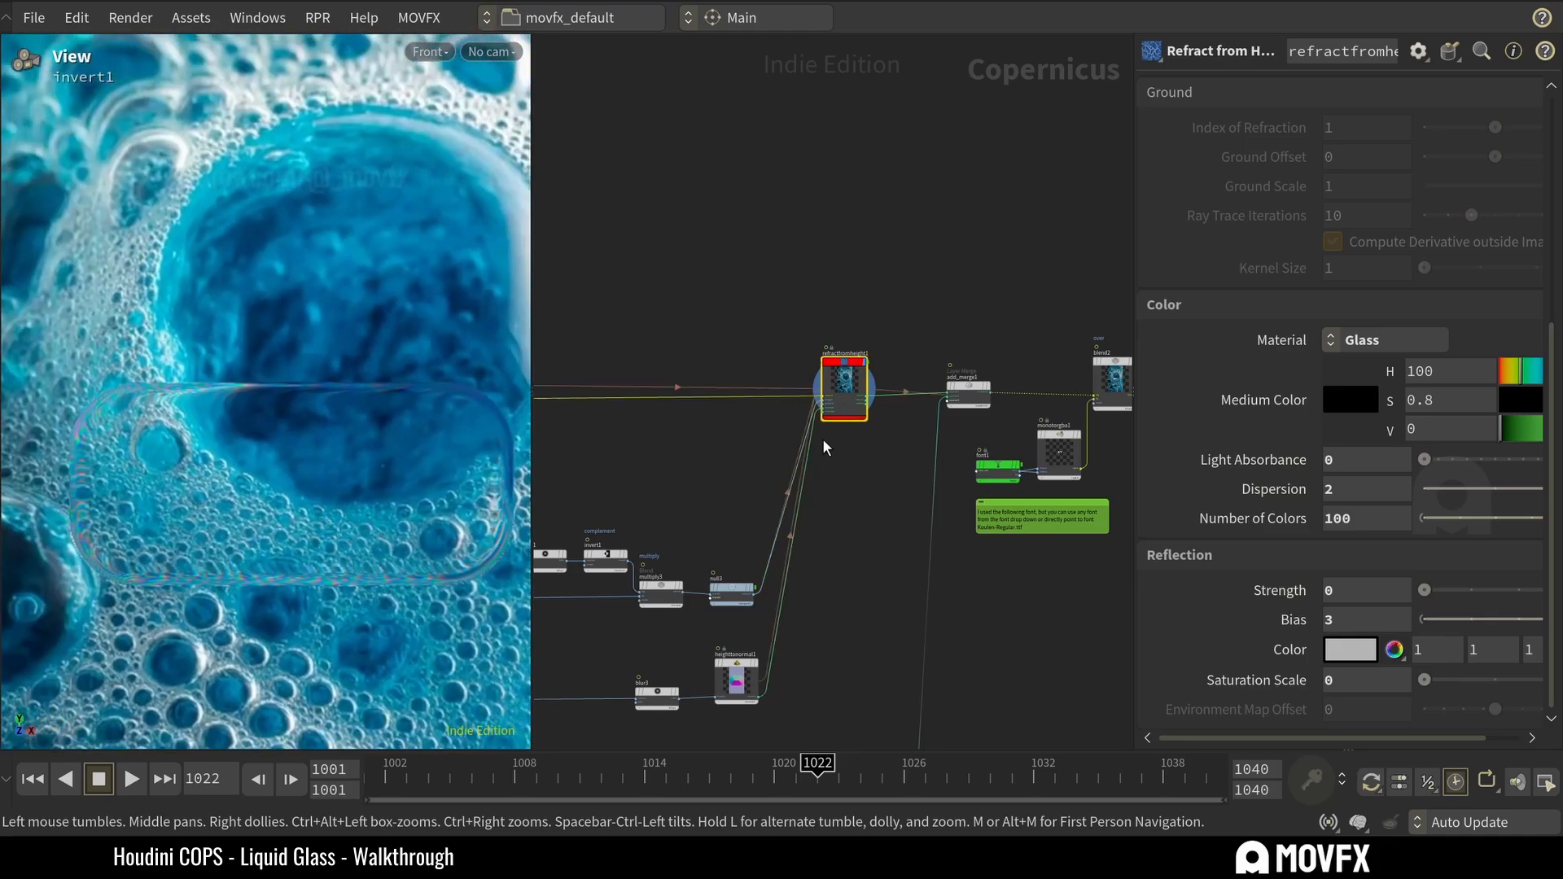
pyautogui.scroll(3, 847, 447)
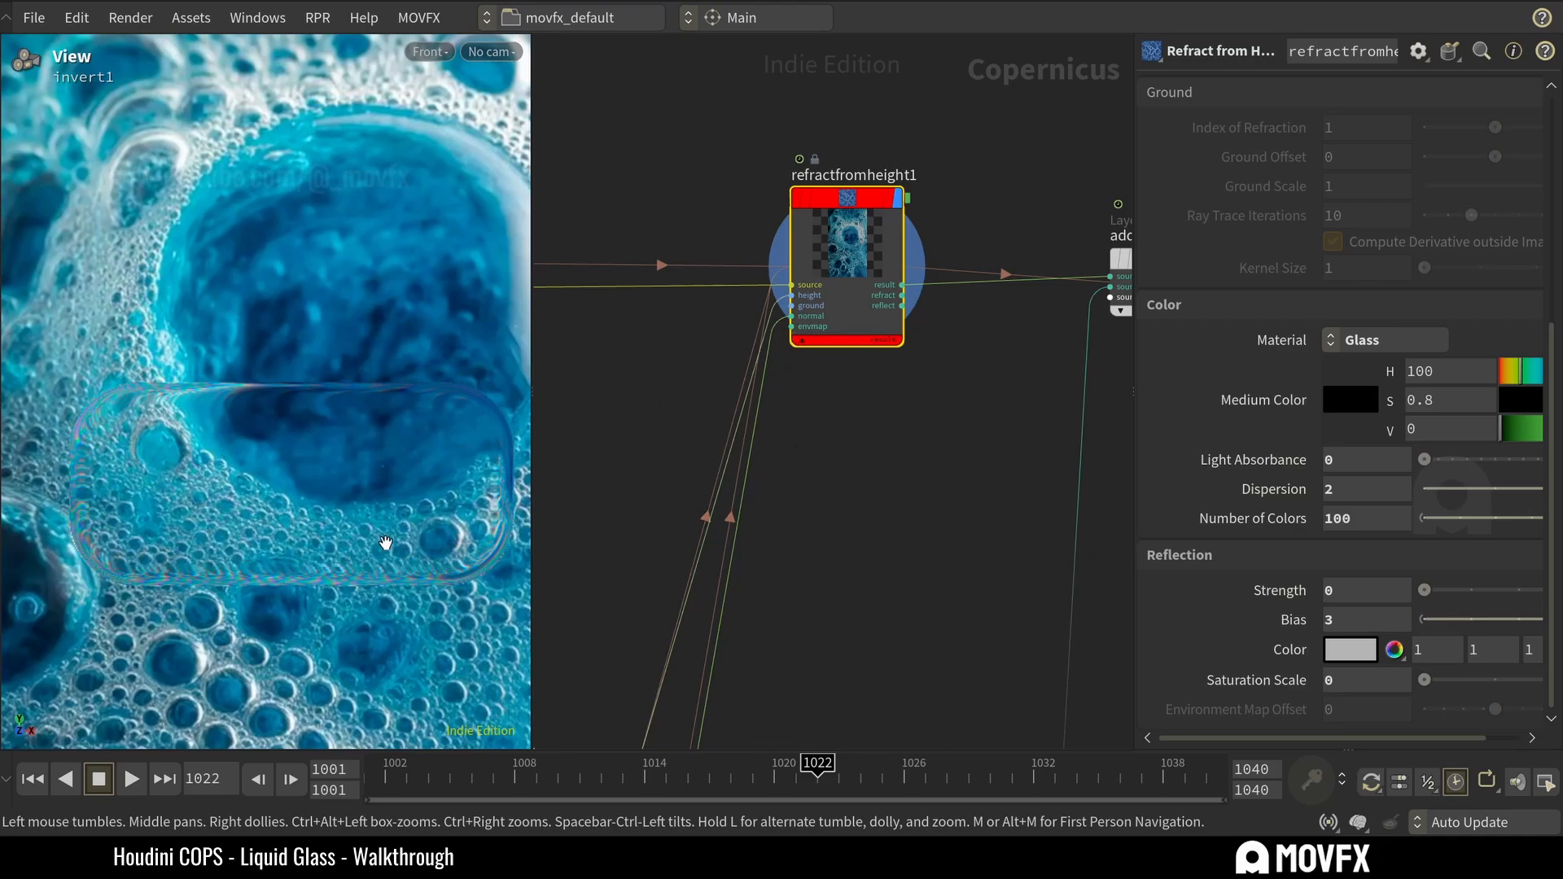
pyautogui.hotkey('ctrl', 's')
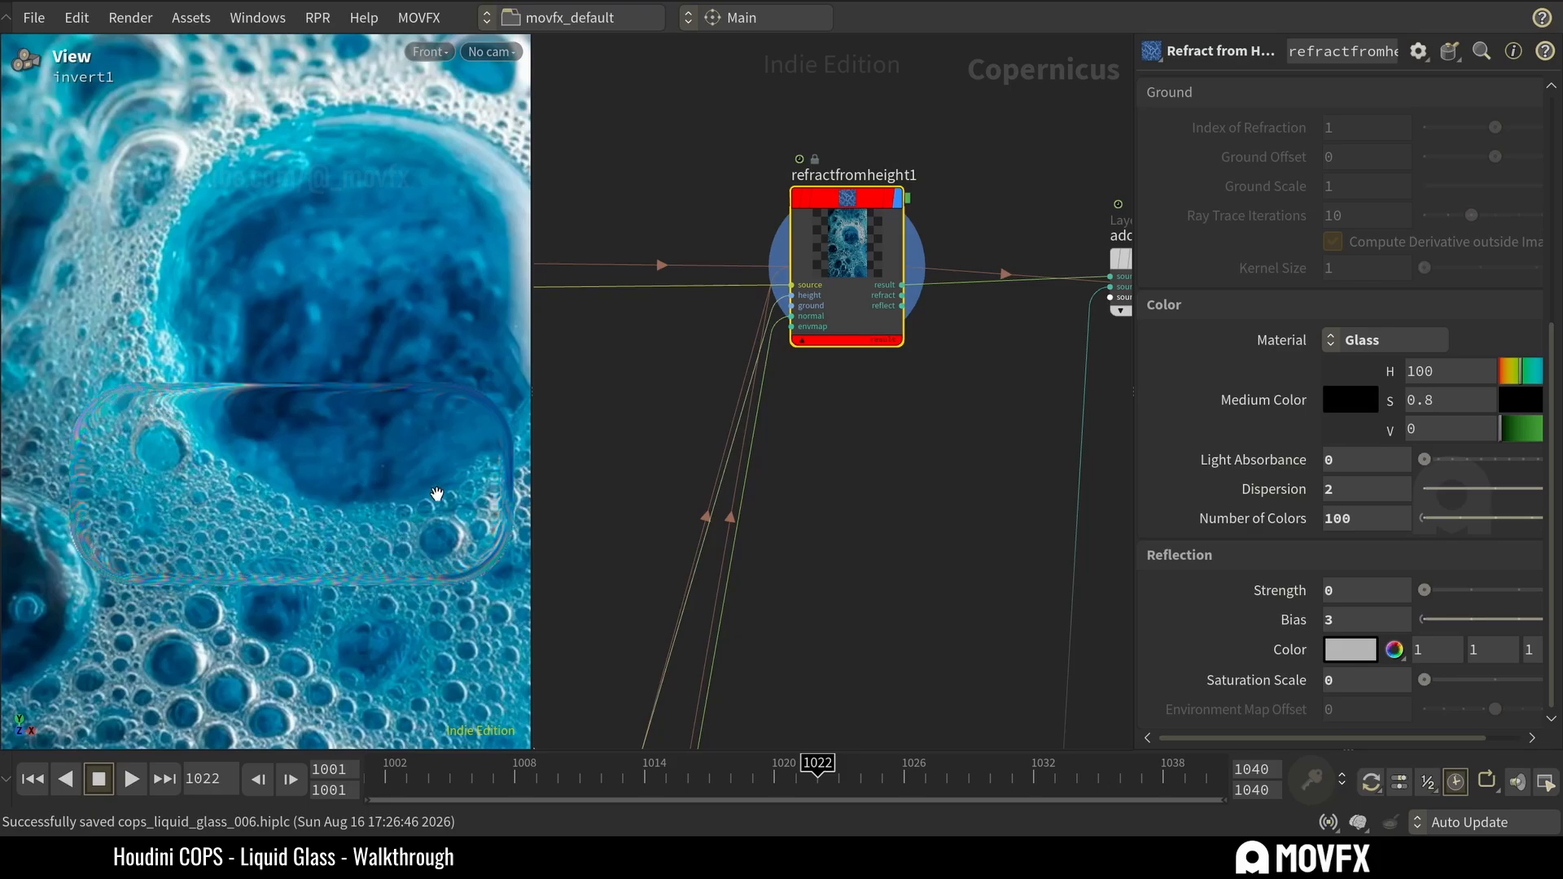
# Display the add_merge1 node and examine the glass outline it adds over the refraction.
pyautogui.scroll(-3, 799, 448)
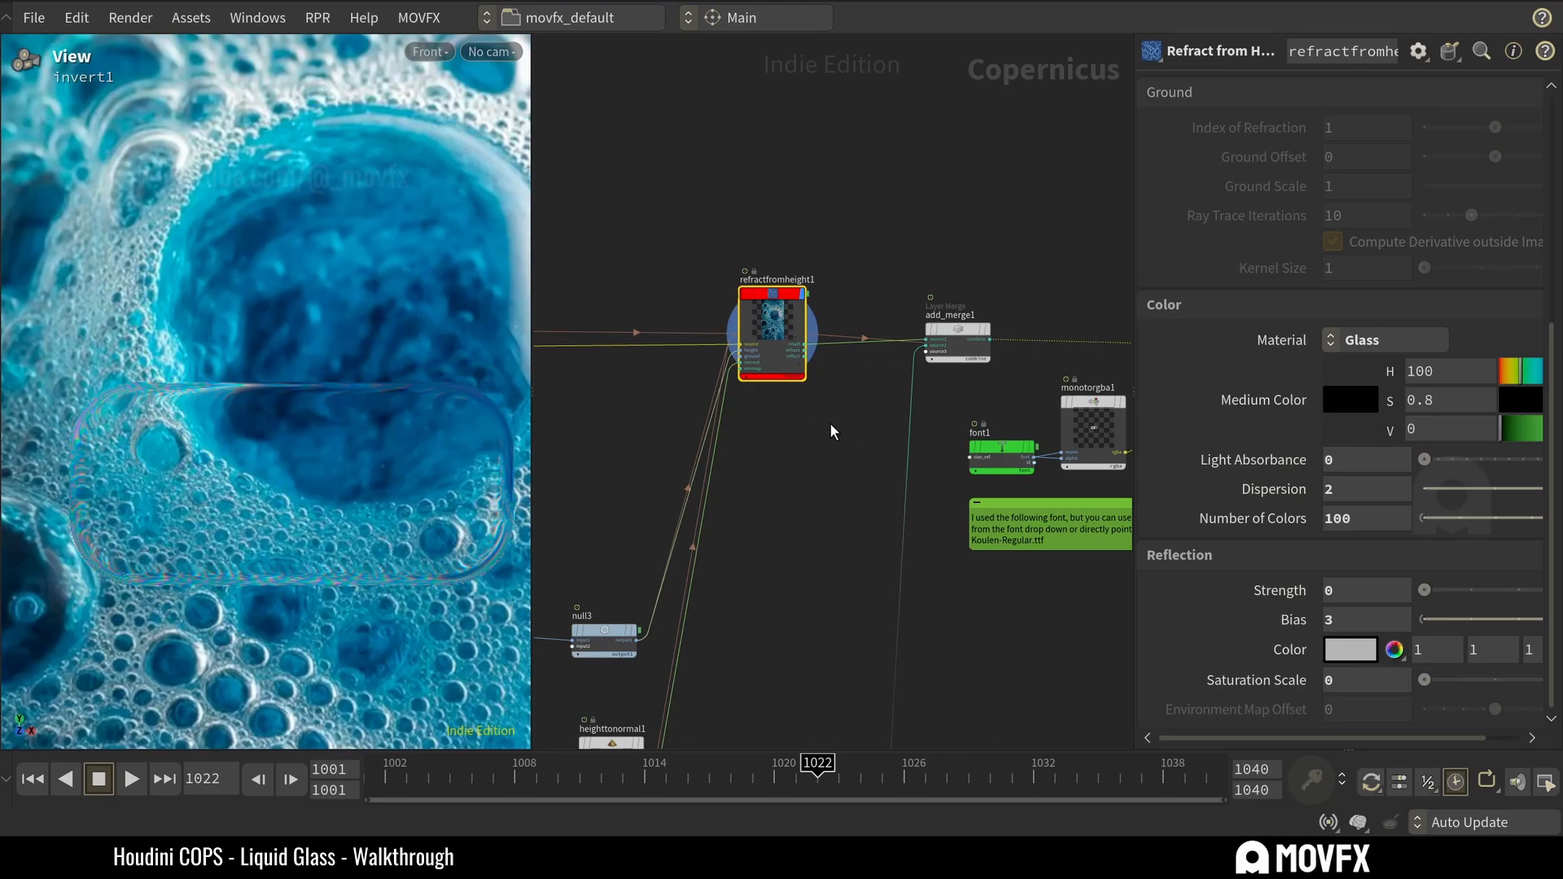
pyautogui.moveTo(1001, 309)
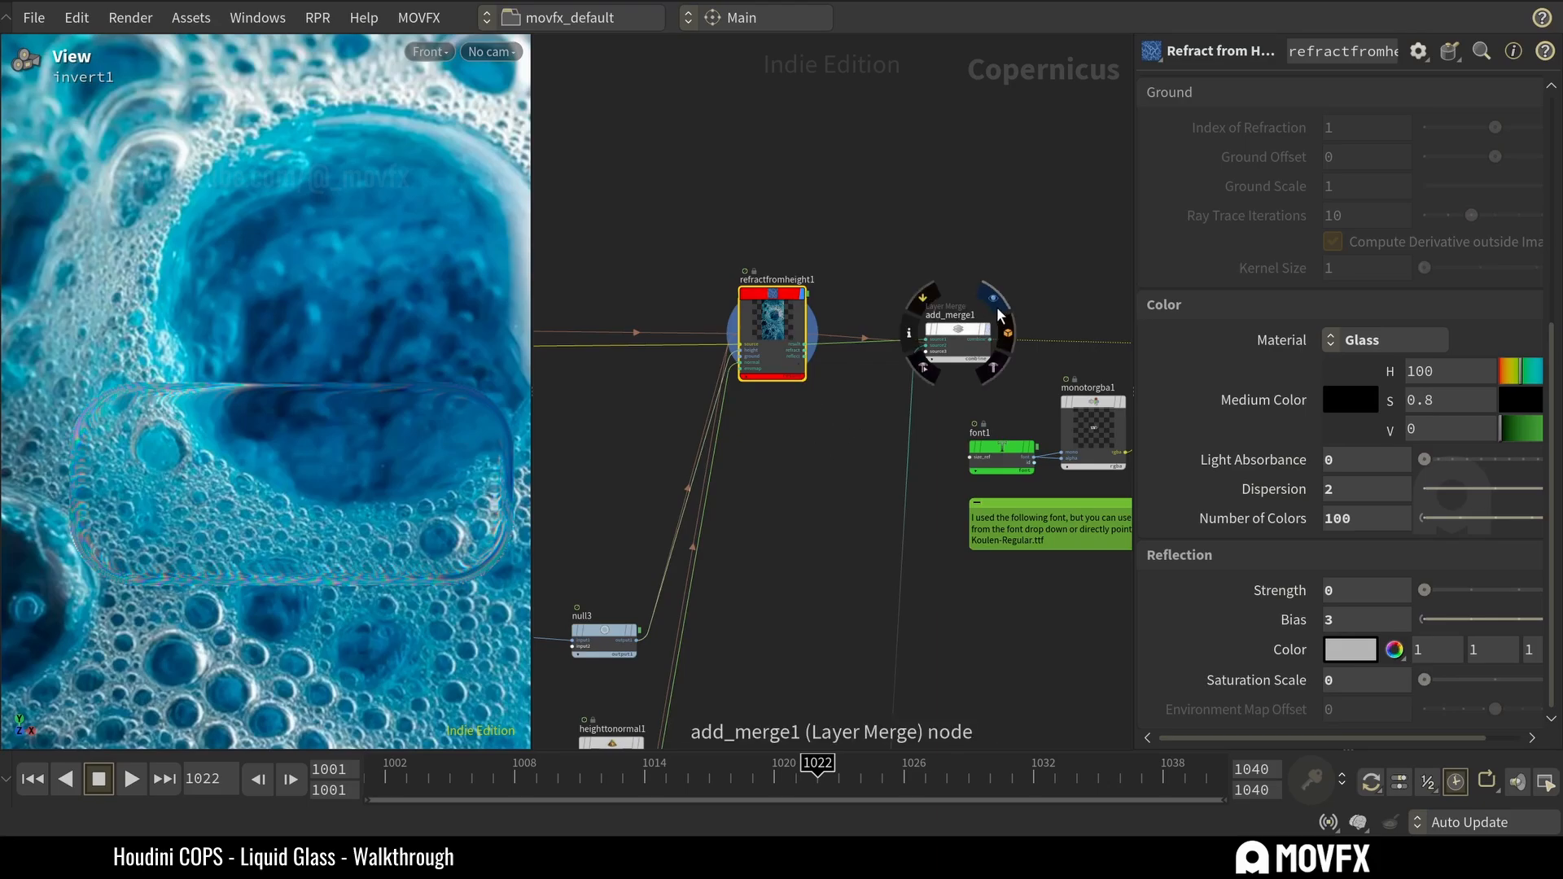
pyautogui.click(936, 330)
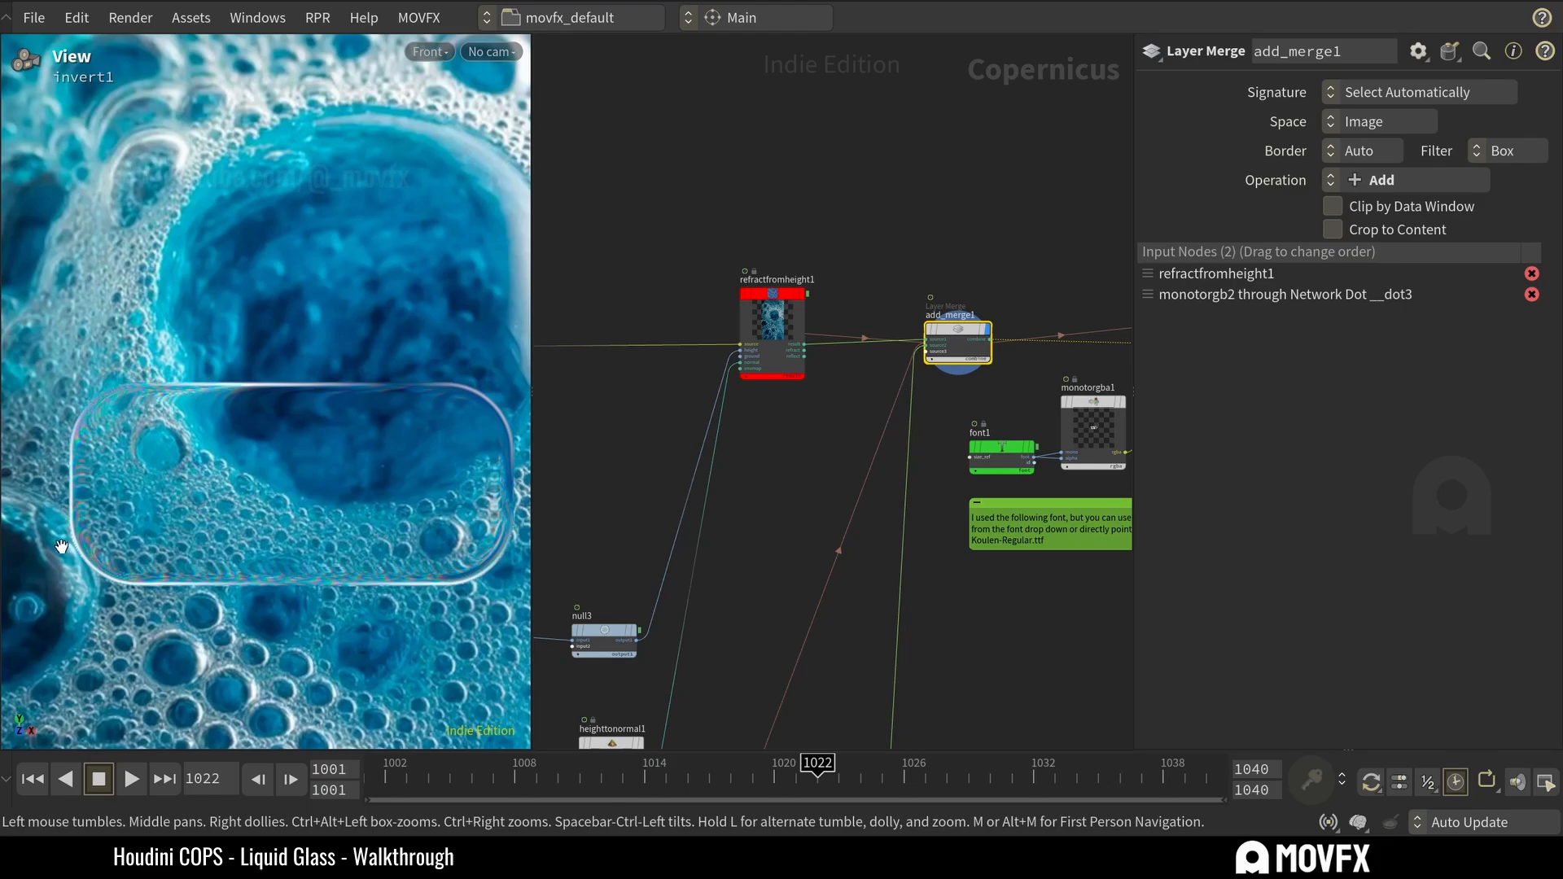
pyautogui.moveTo(936, 323)
pyautogui.scroll(-4, 398, 469)
pyautogui.moveTo(399, 478); pyautogui.dragTo(326, 480, button='middle')
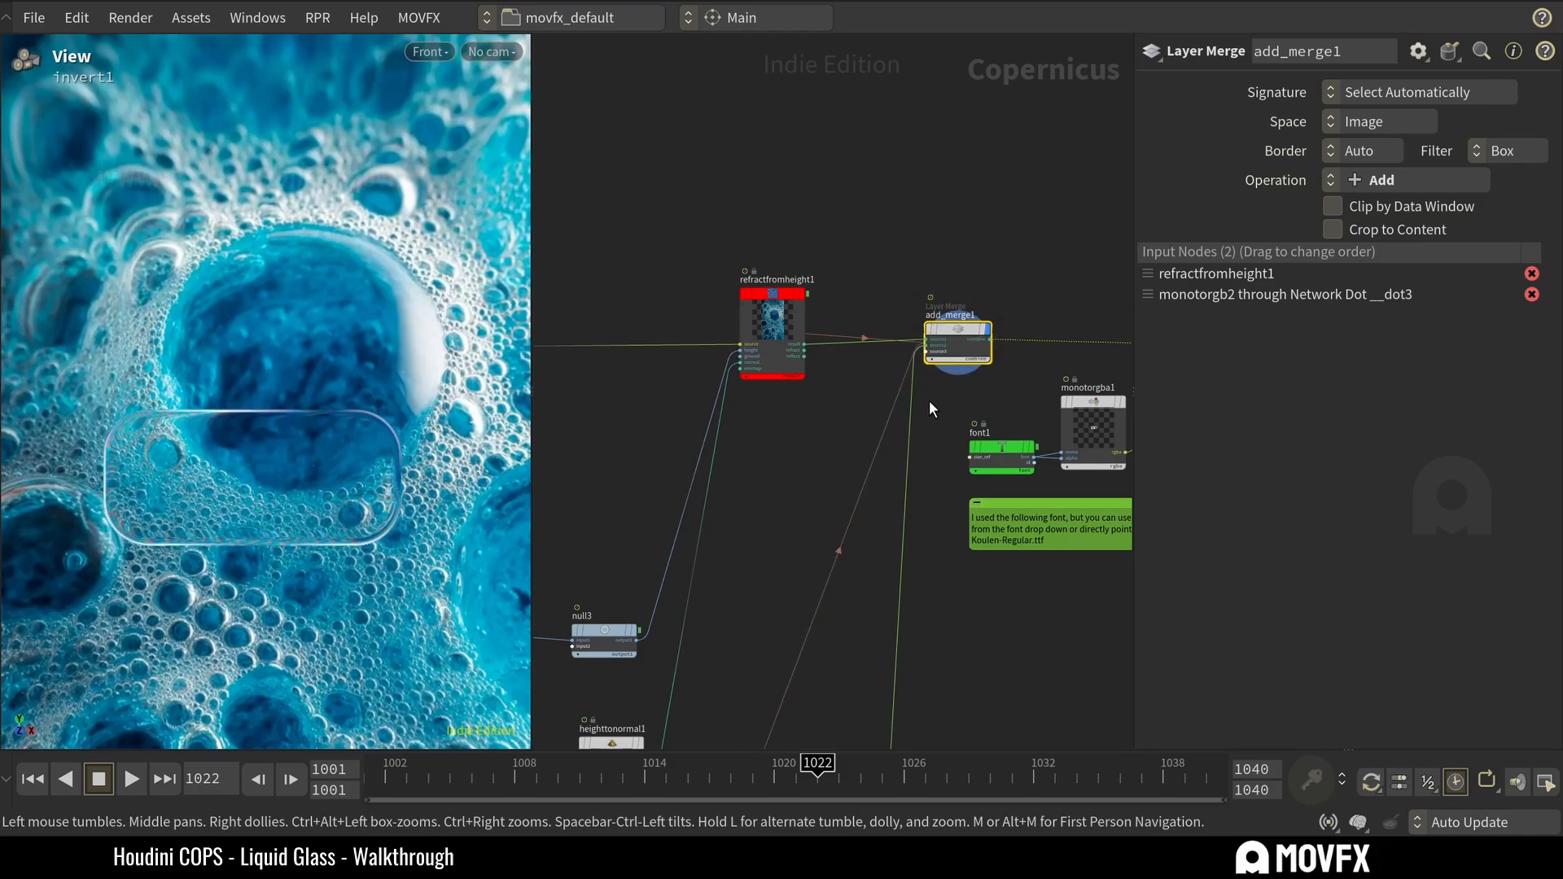
# Return the display to refractfromheight1 and trace its upstream branches back to the sdfshape1 node.
pyautogui.click(772, 329)
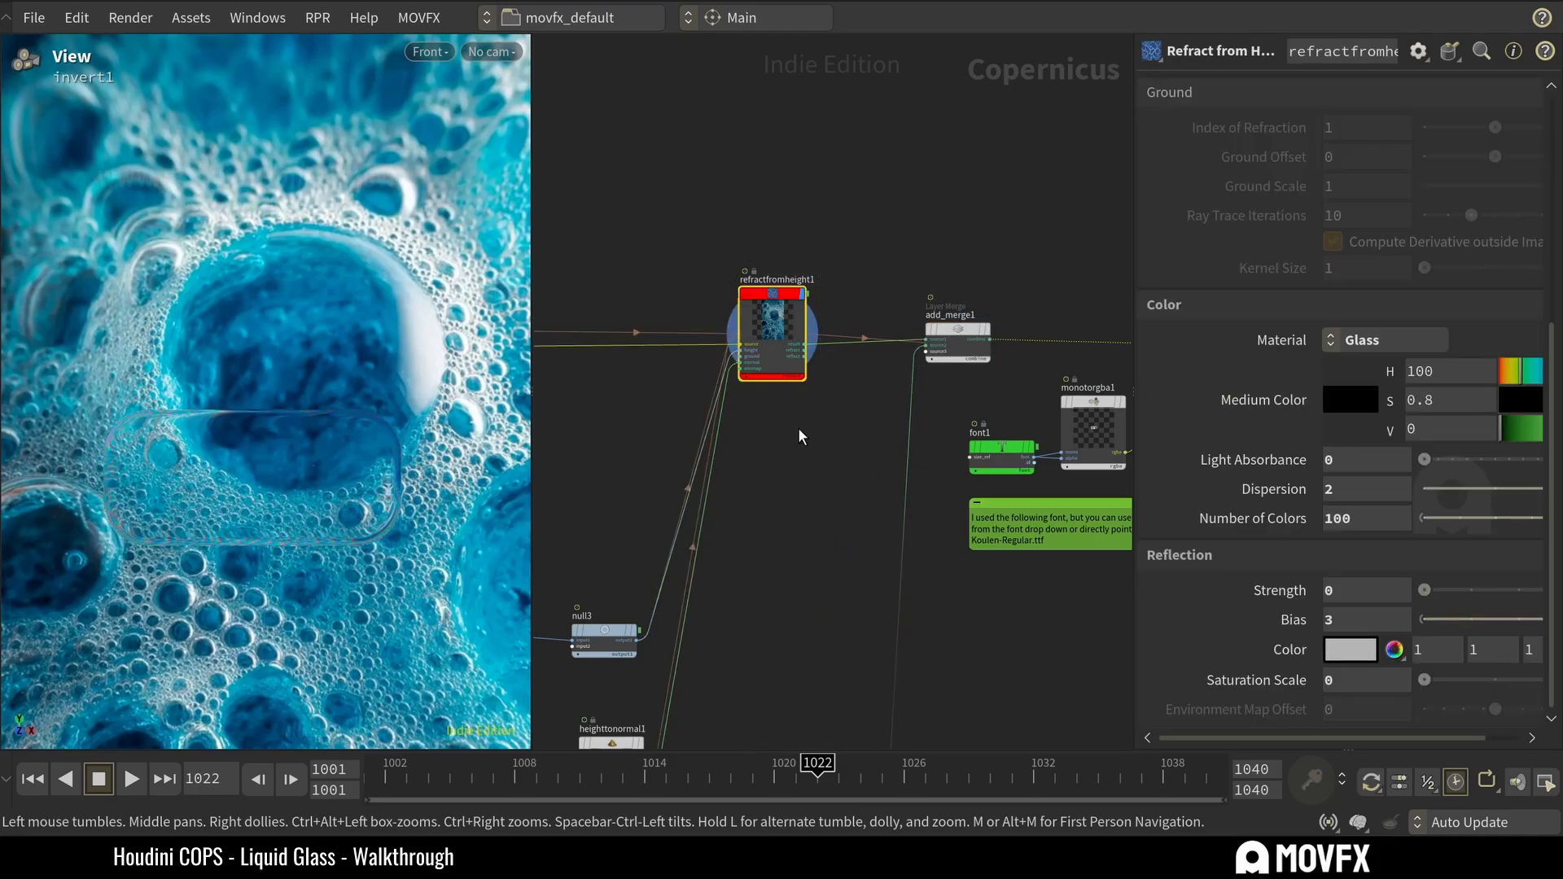
pyautogui.scroll(-2, 814, 437)
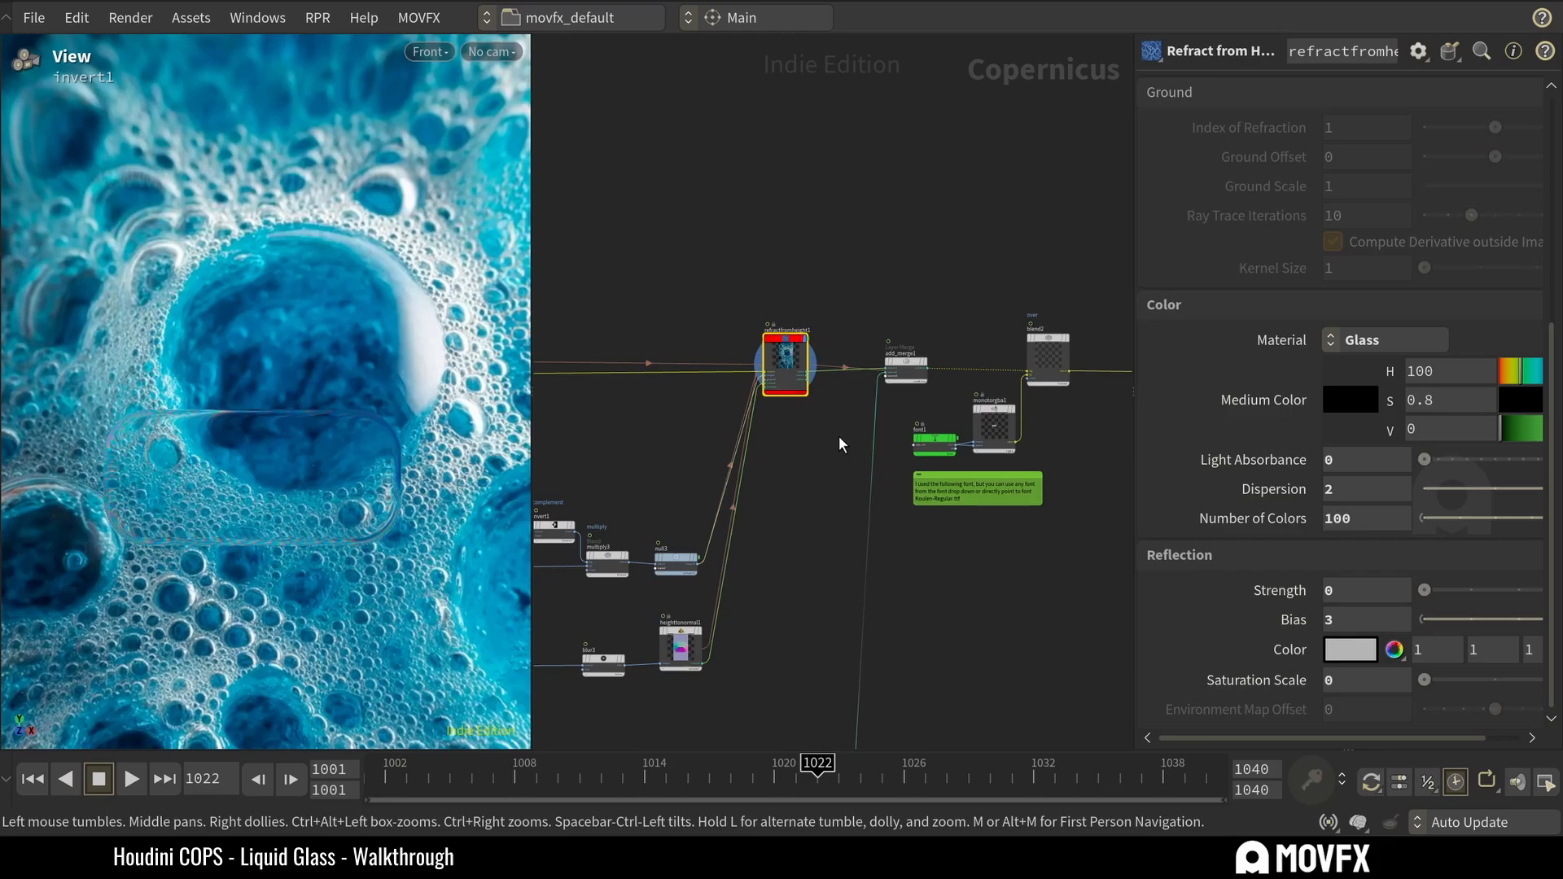
pyautogui.scroll(-3, 837, 438)
pyautogui.moveTo(810, 455); pyautogui.dragTo(856, 446, button='middle')
pyautogui.scroll(4, 854, 435)
pyautogui.moveTo(806, 501); pyautogui.dragTo(886, 458, button='middle')
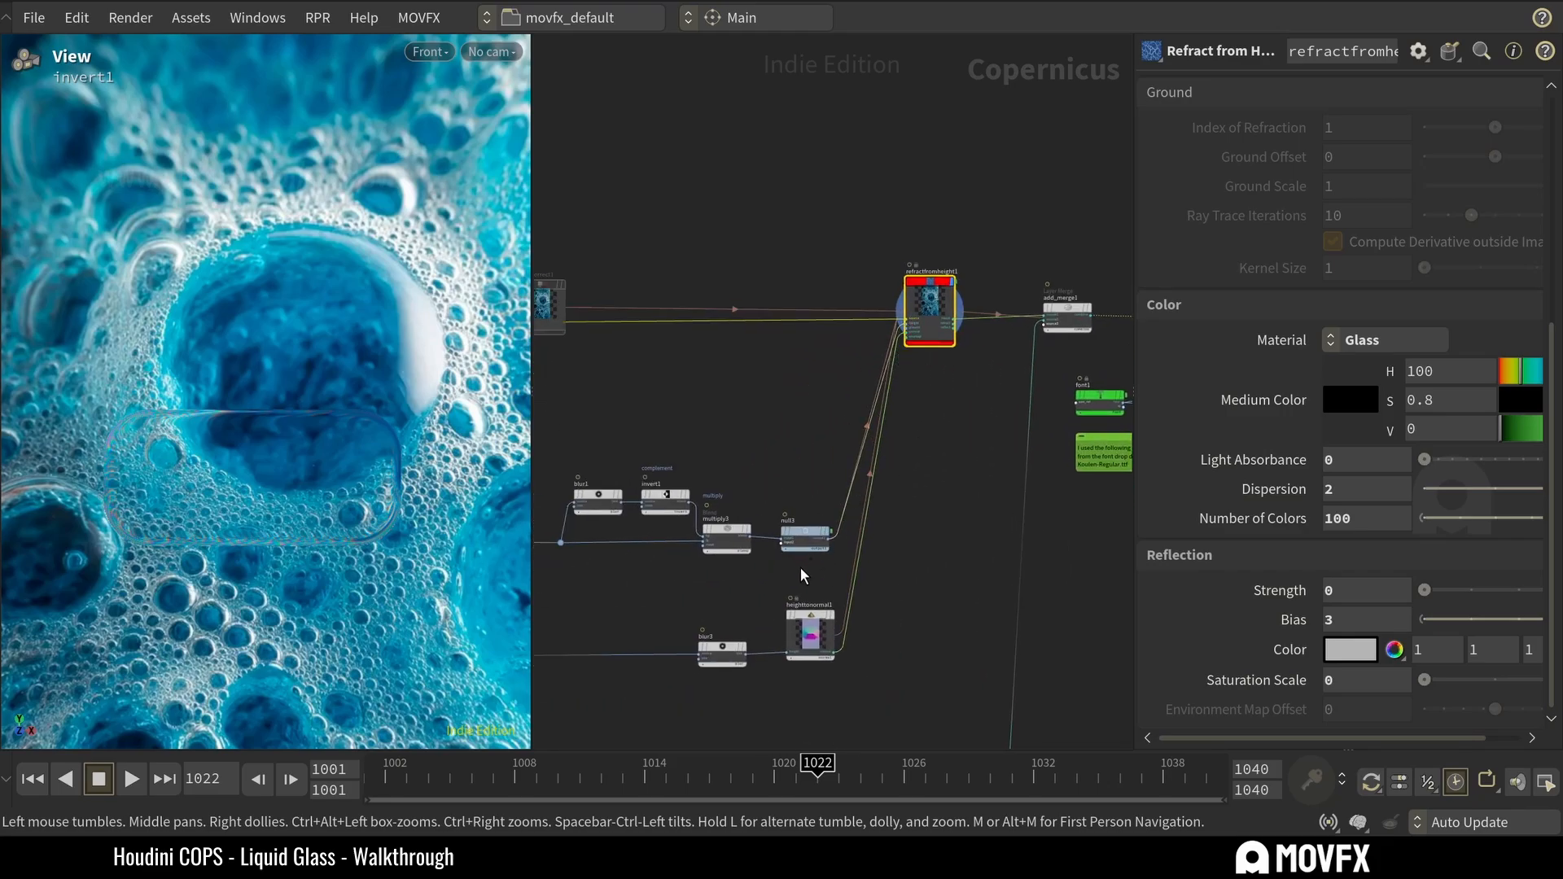
pyautogui.moveTo(624, 573); pyautogui.dragTo(839, 560, button='middle')
pyautogui.scroll(-3, 815, 543)
pyautogui.scroll(3, 672, 644)
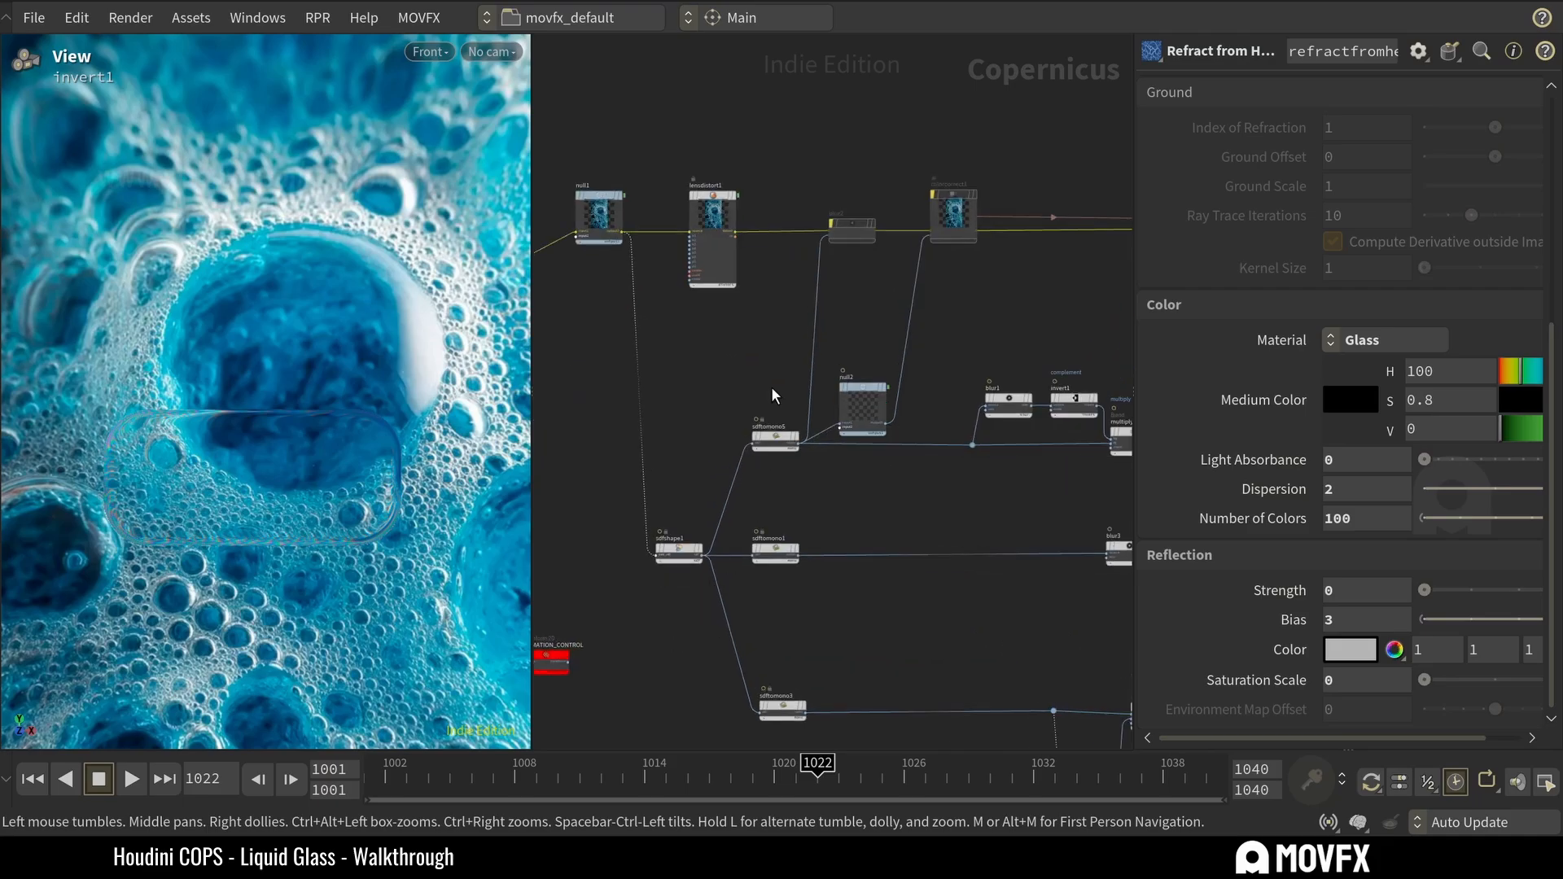
# Preview the sdfshape1 rectangle and its three SDF to Mono branches: sdftomono5, sdftomono1 and sdftomono3.
pyautogui.click(680, 552)
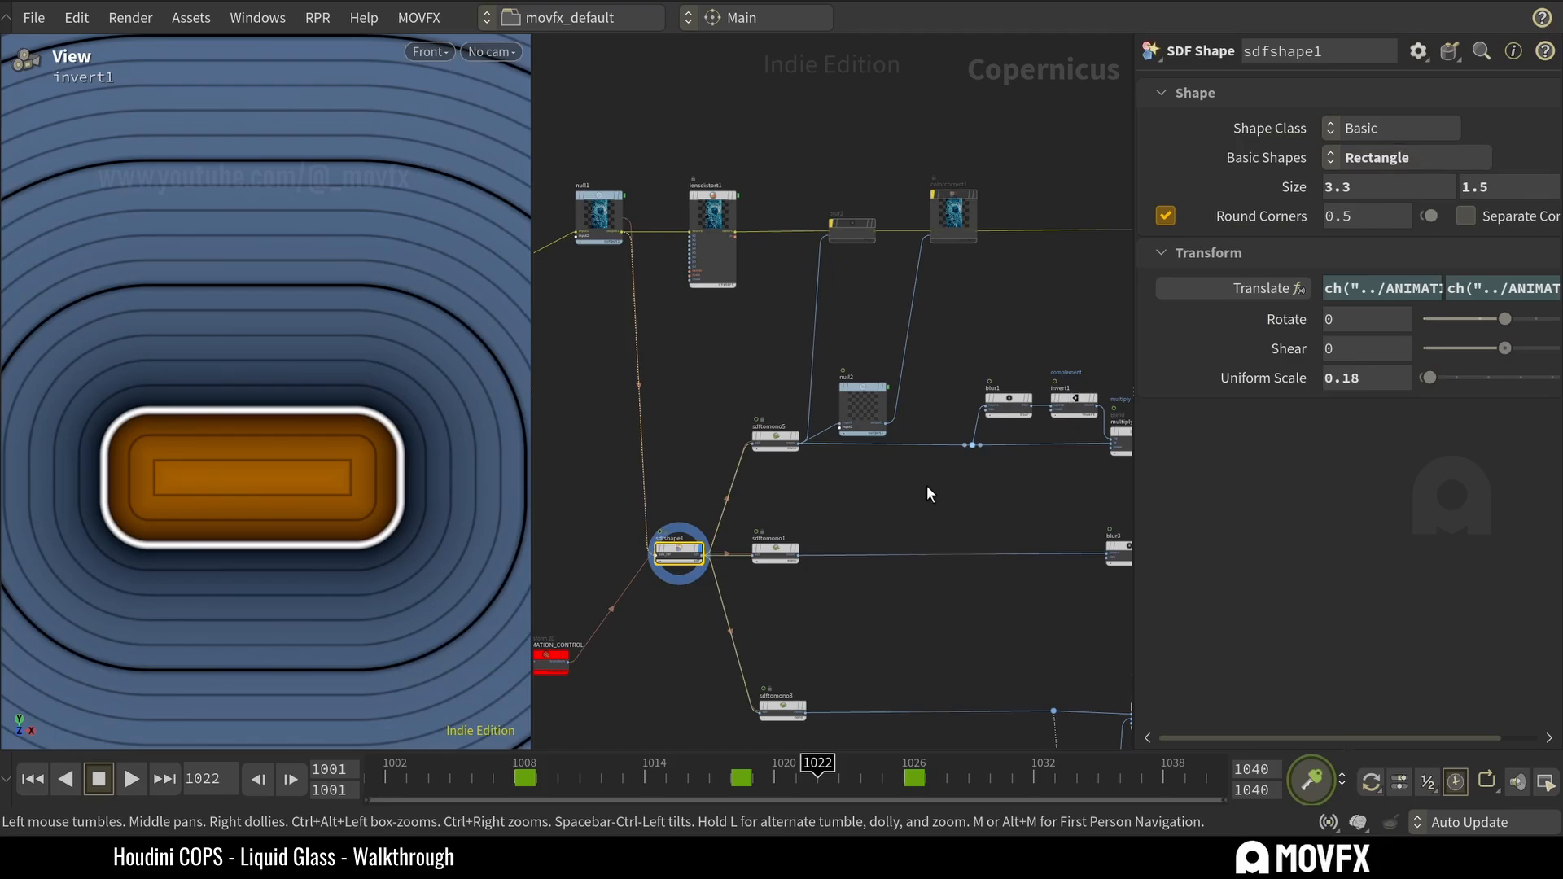
pyautogui.scroll(1, 818, 491)
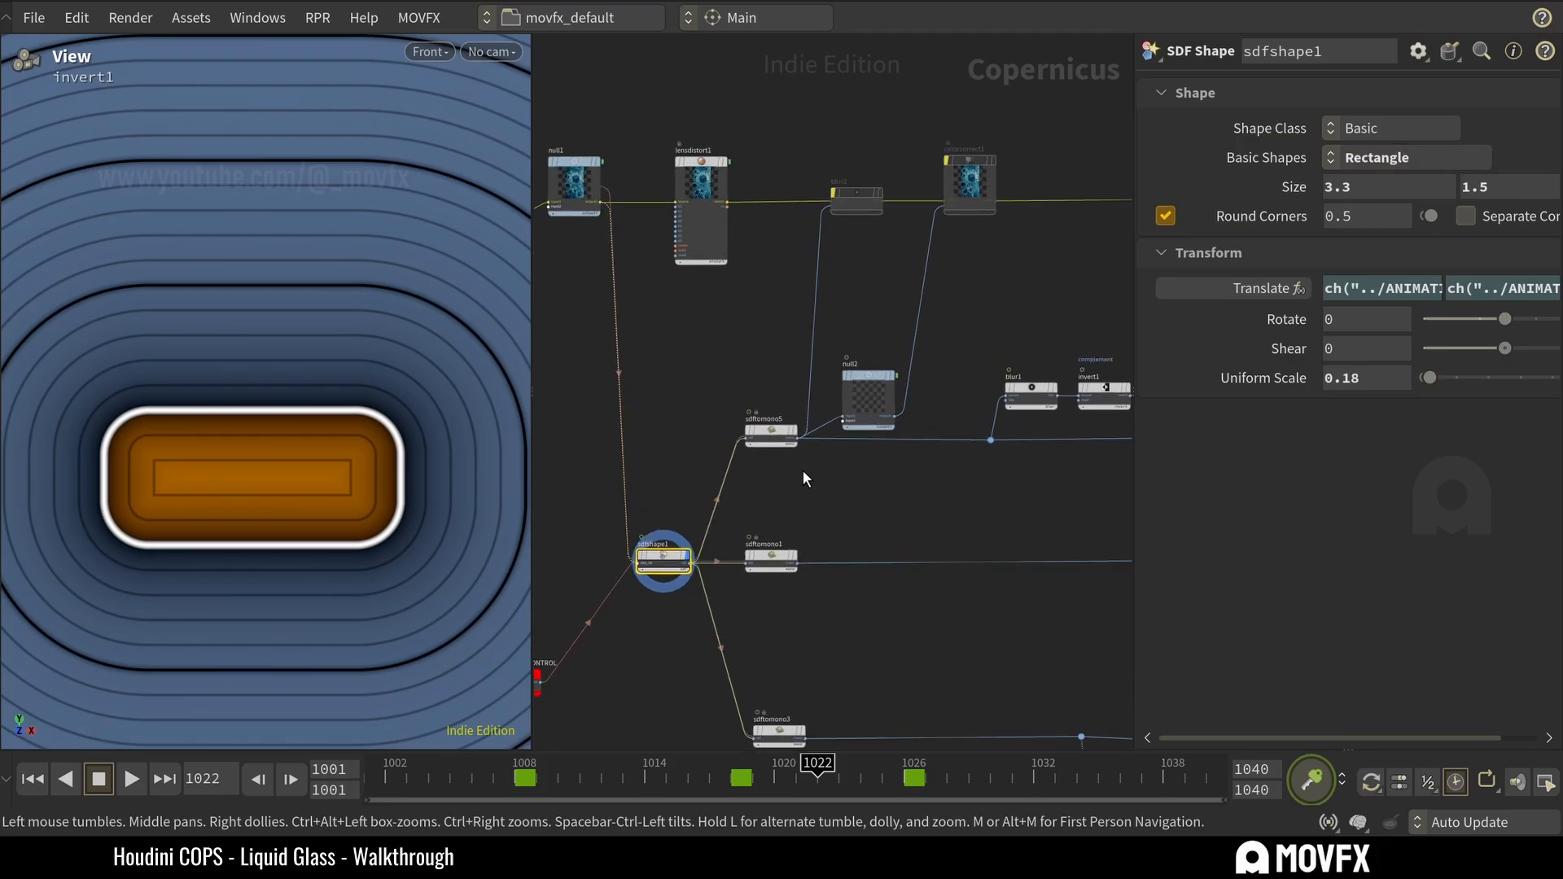
pyautogui.click(771, 434)
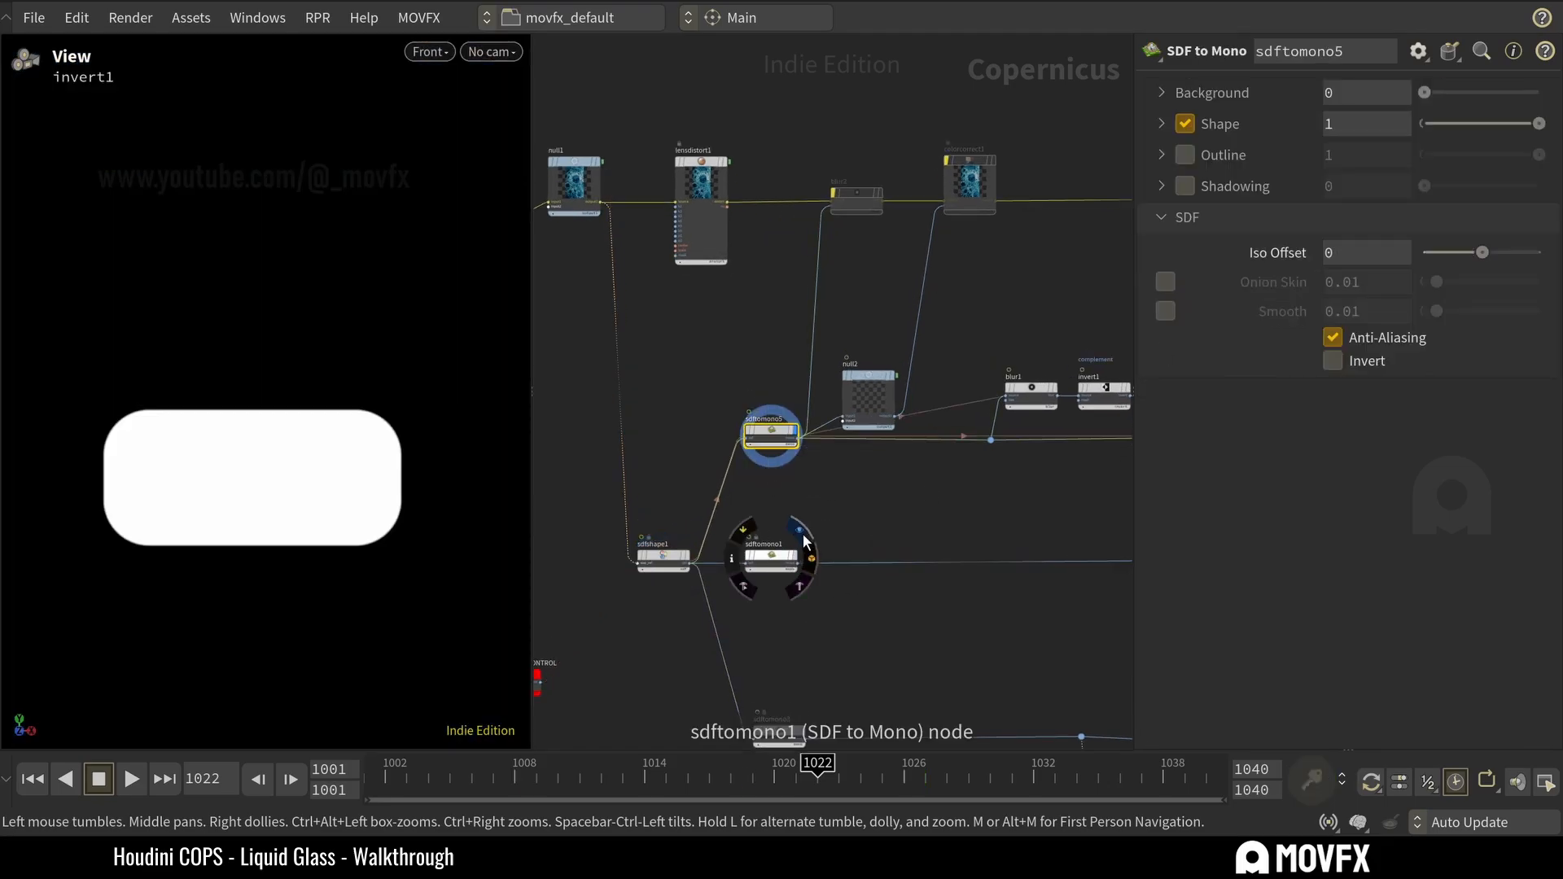
pyautogui.click(780, 558)
pyautogui.moveTo(790, 632); pyautogui.dragTo(788, 565, button='middle')
pyautogui.click(770, 568)
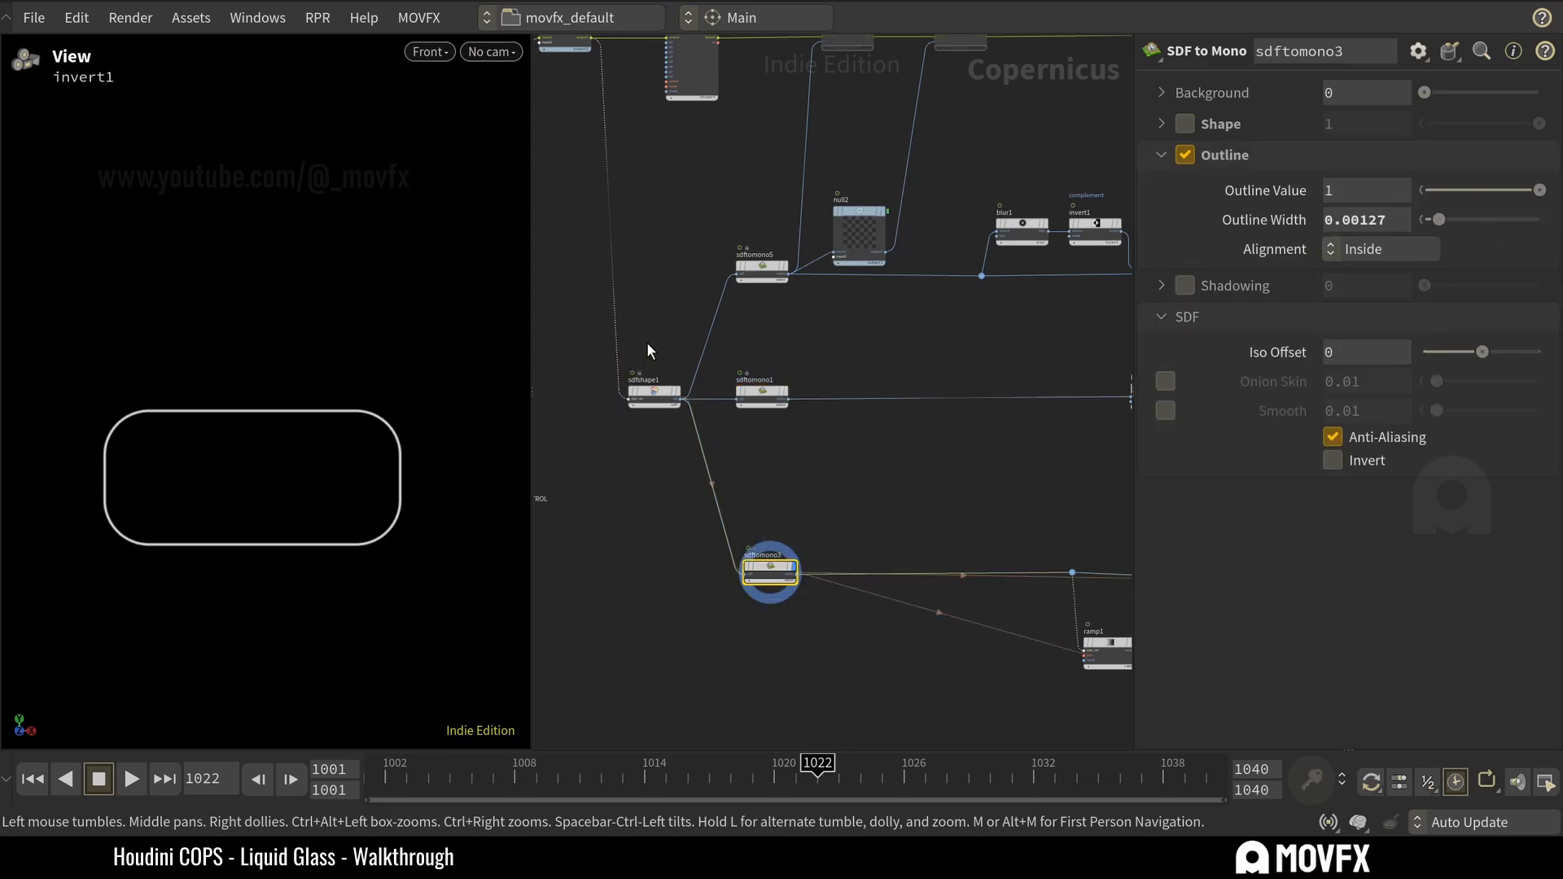
# Compare the sdftomono5 fill, the smoothed sdftomono1 and the sdftomono3 outline again, saving the scene file along the way.
pyautogui.click(787, 267)
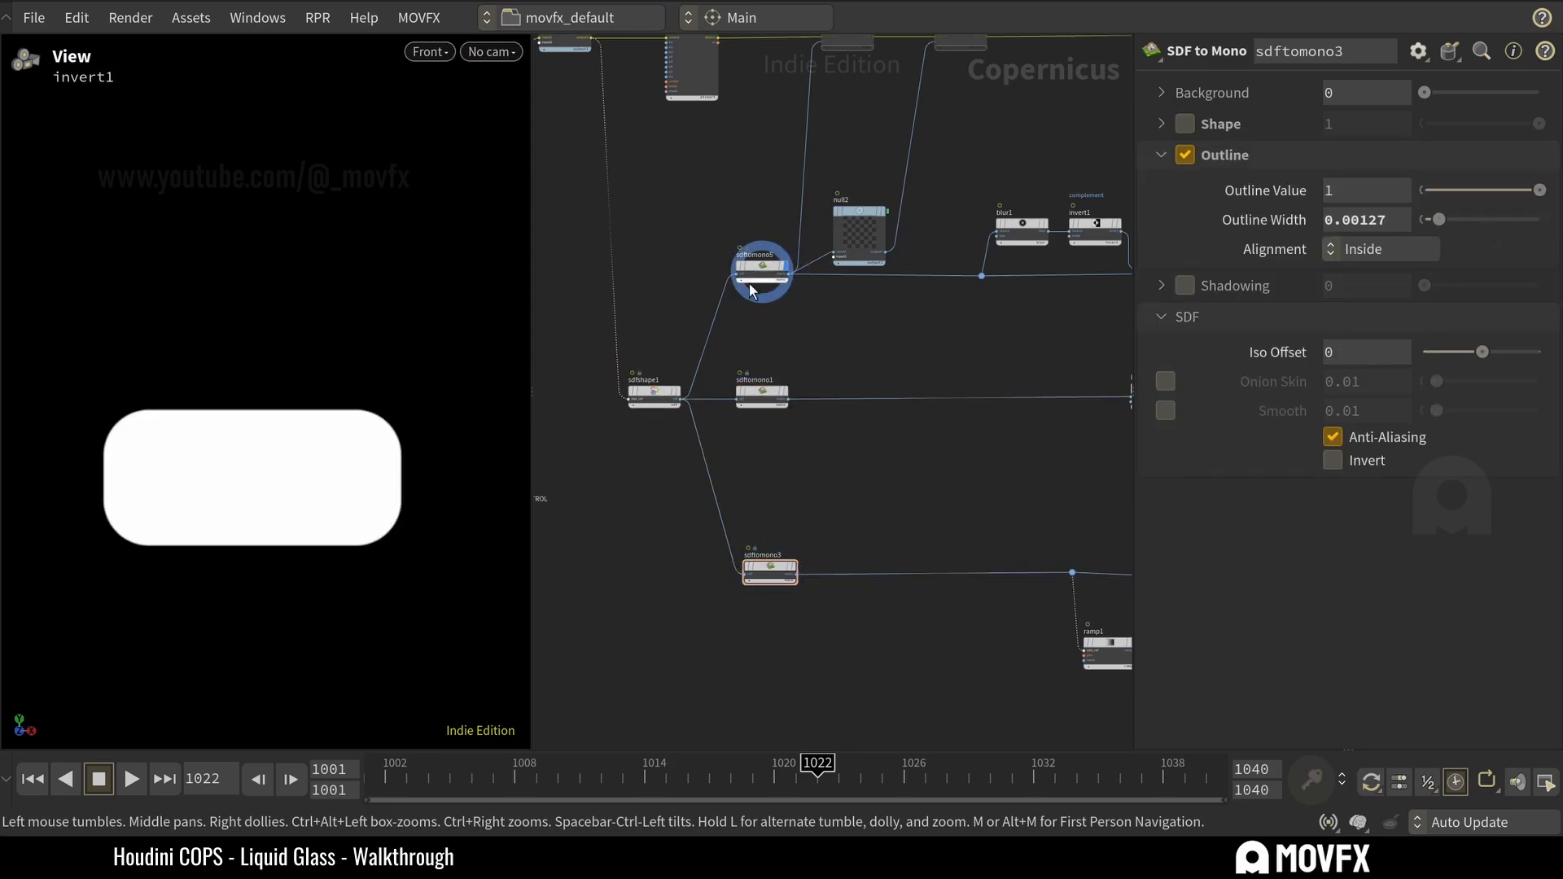
pyautogui.click(779, 396)
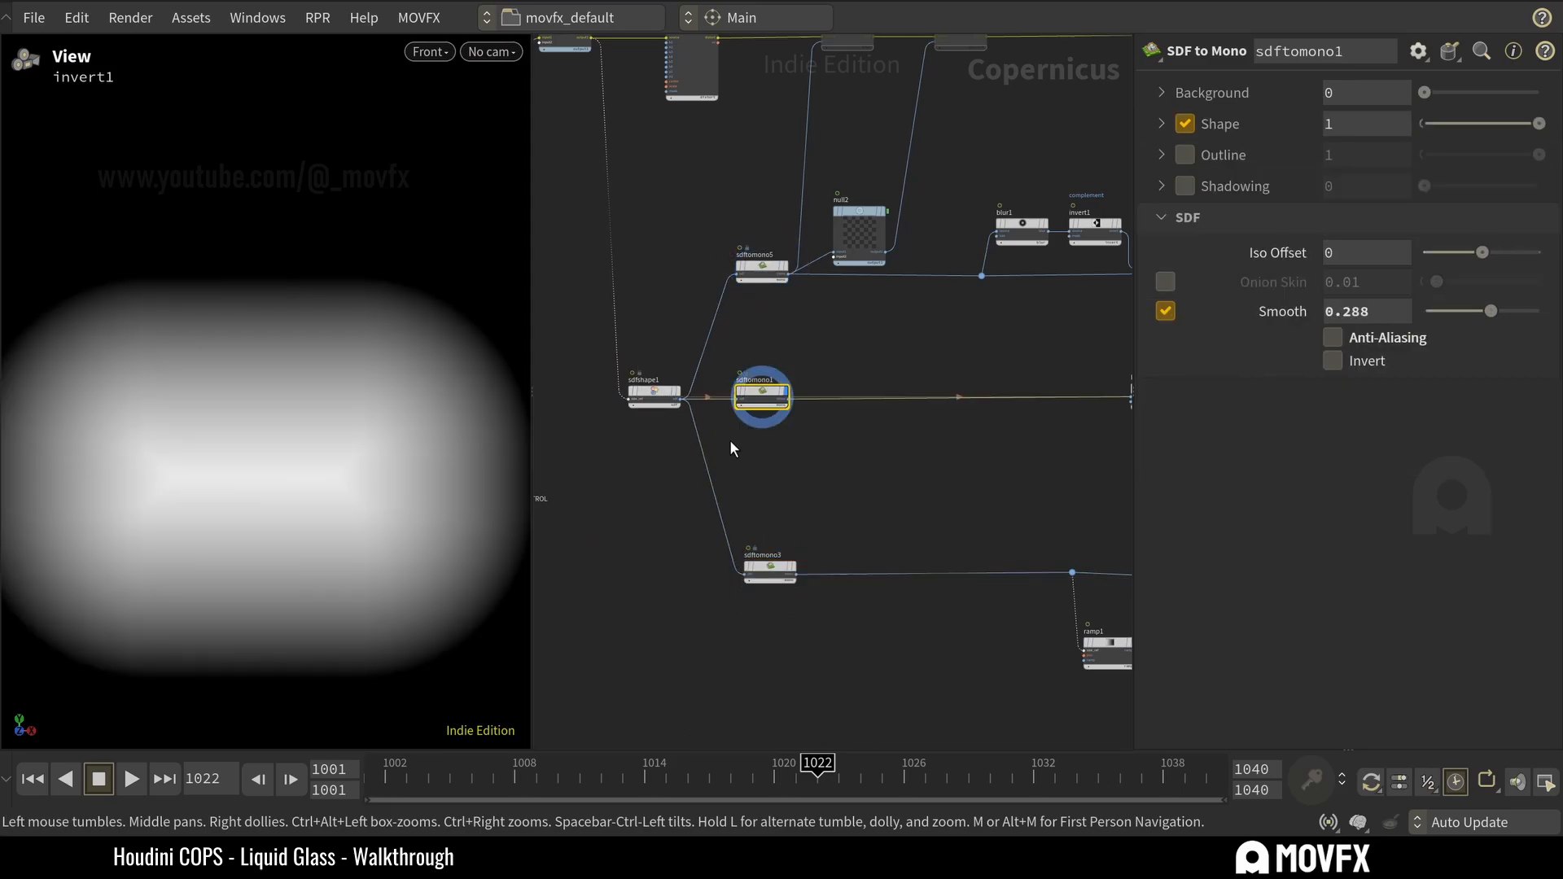
pyautogui.hotkey('ctrl', 's')
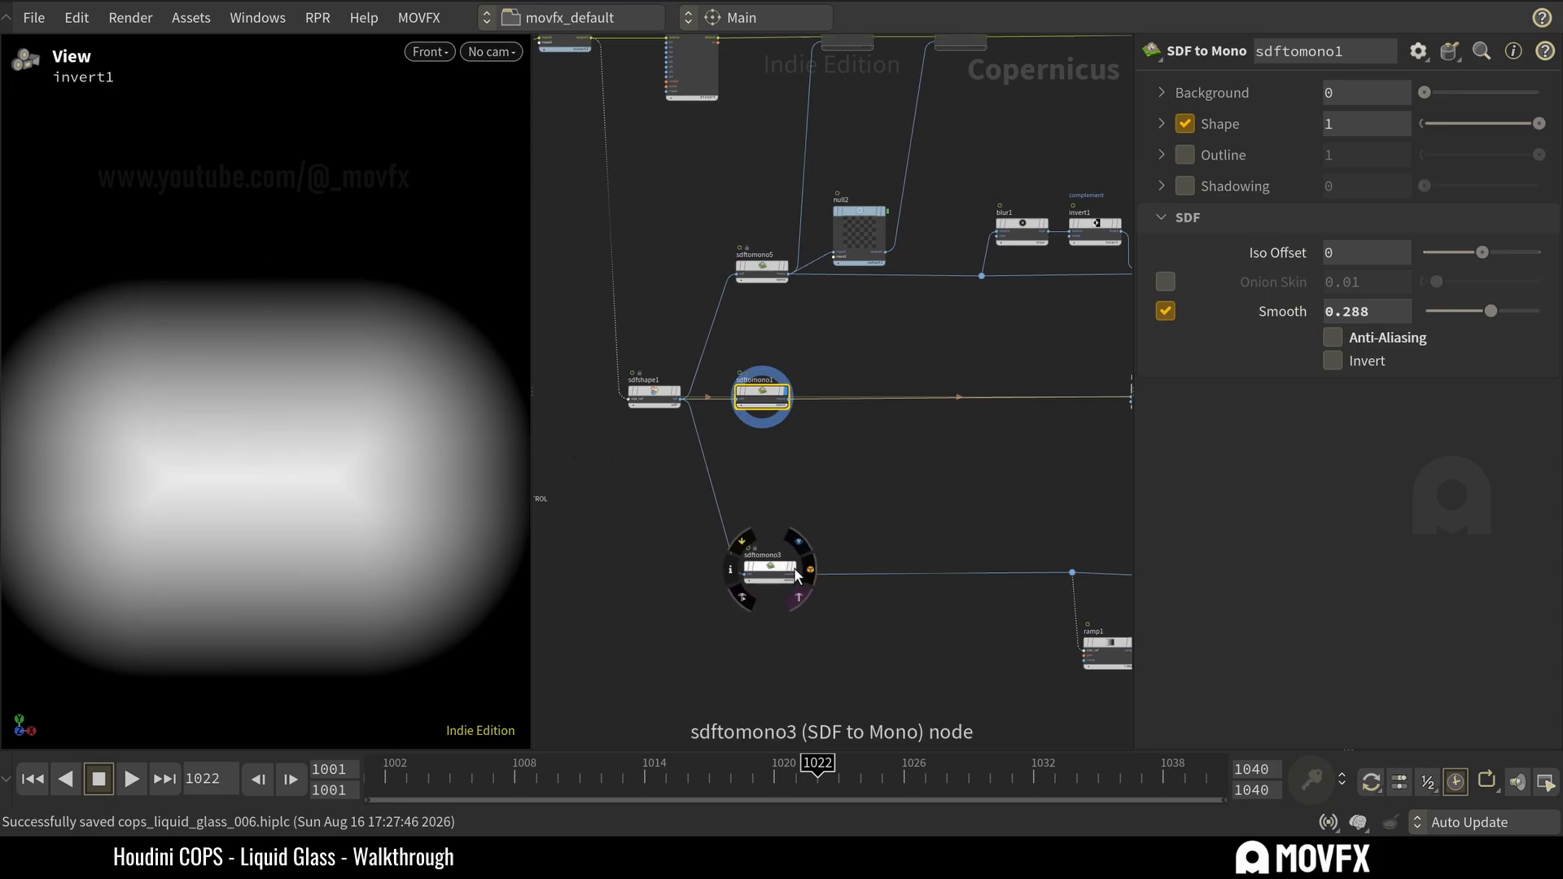
pyautogui.click(769, 565)
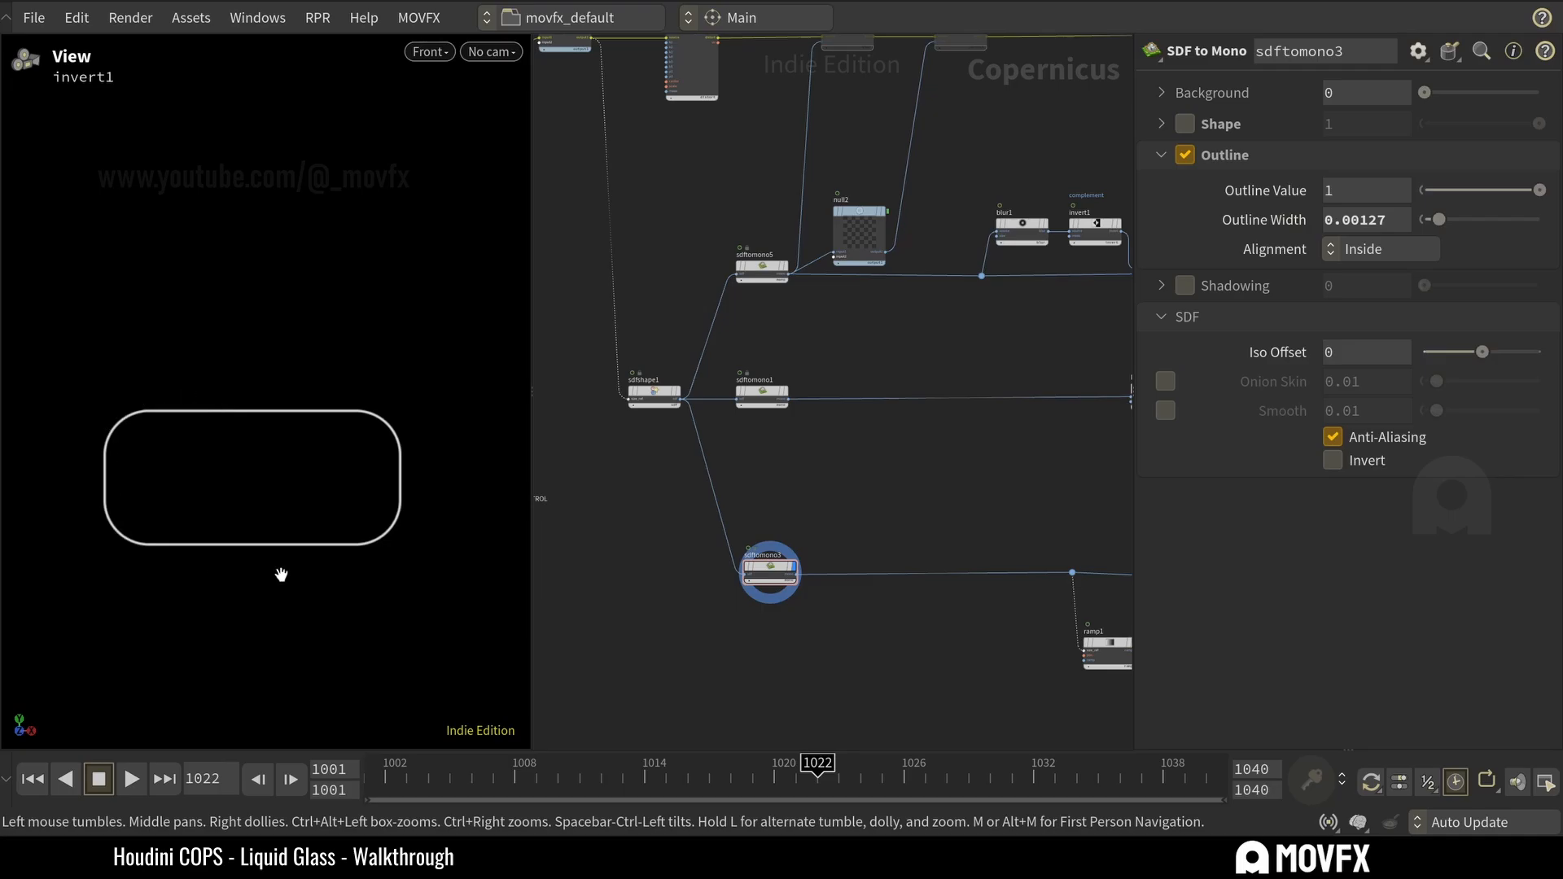
pyautogui.scroll(-4, 821, 488)
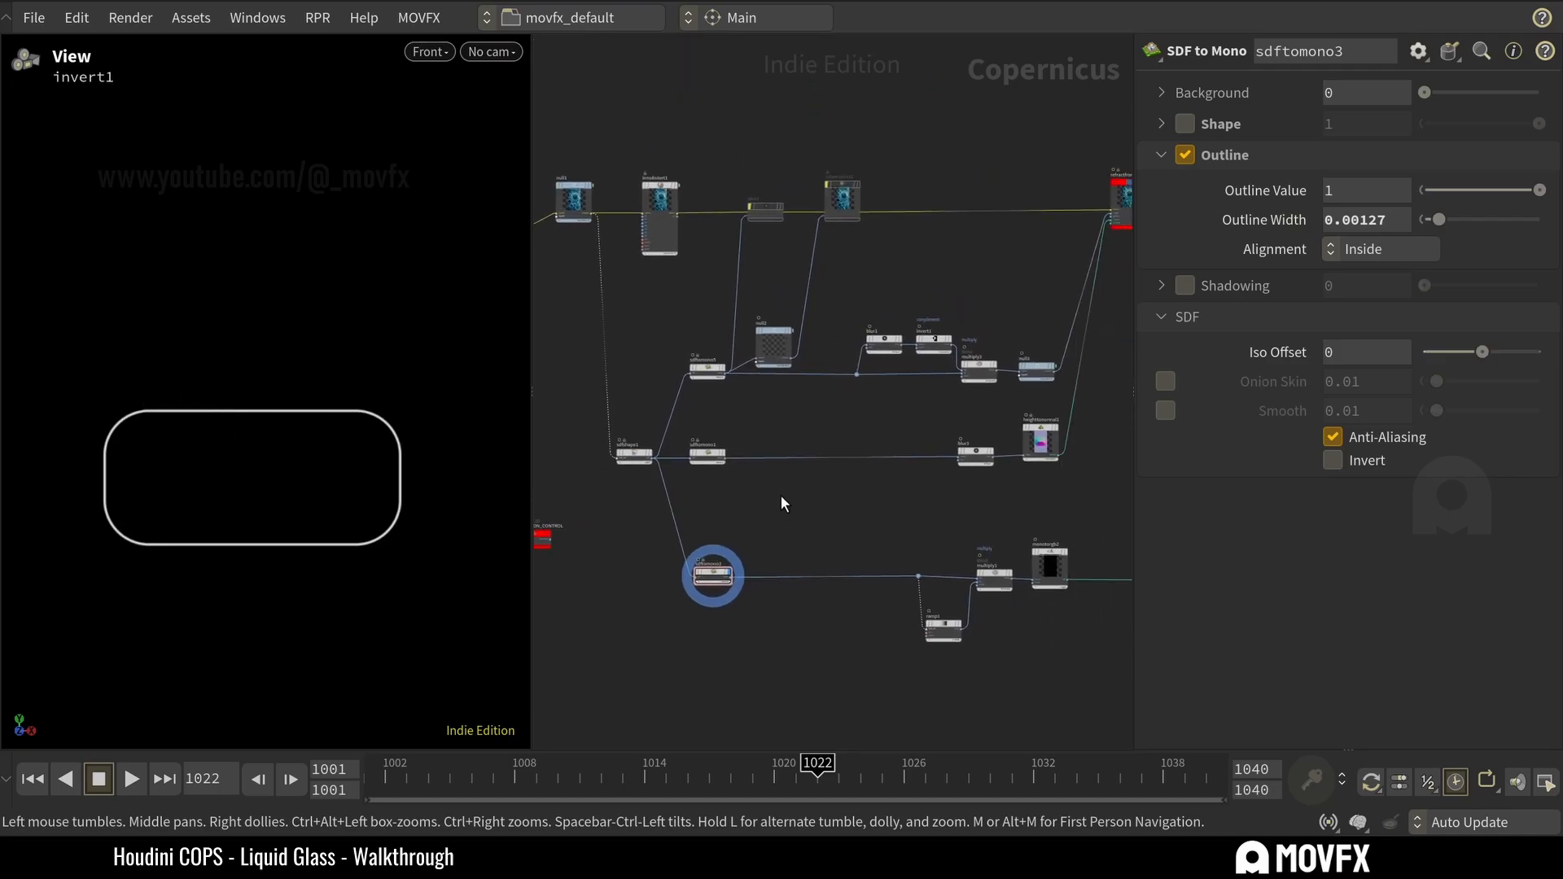
pyautogui.scroll(2, 732, 431)
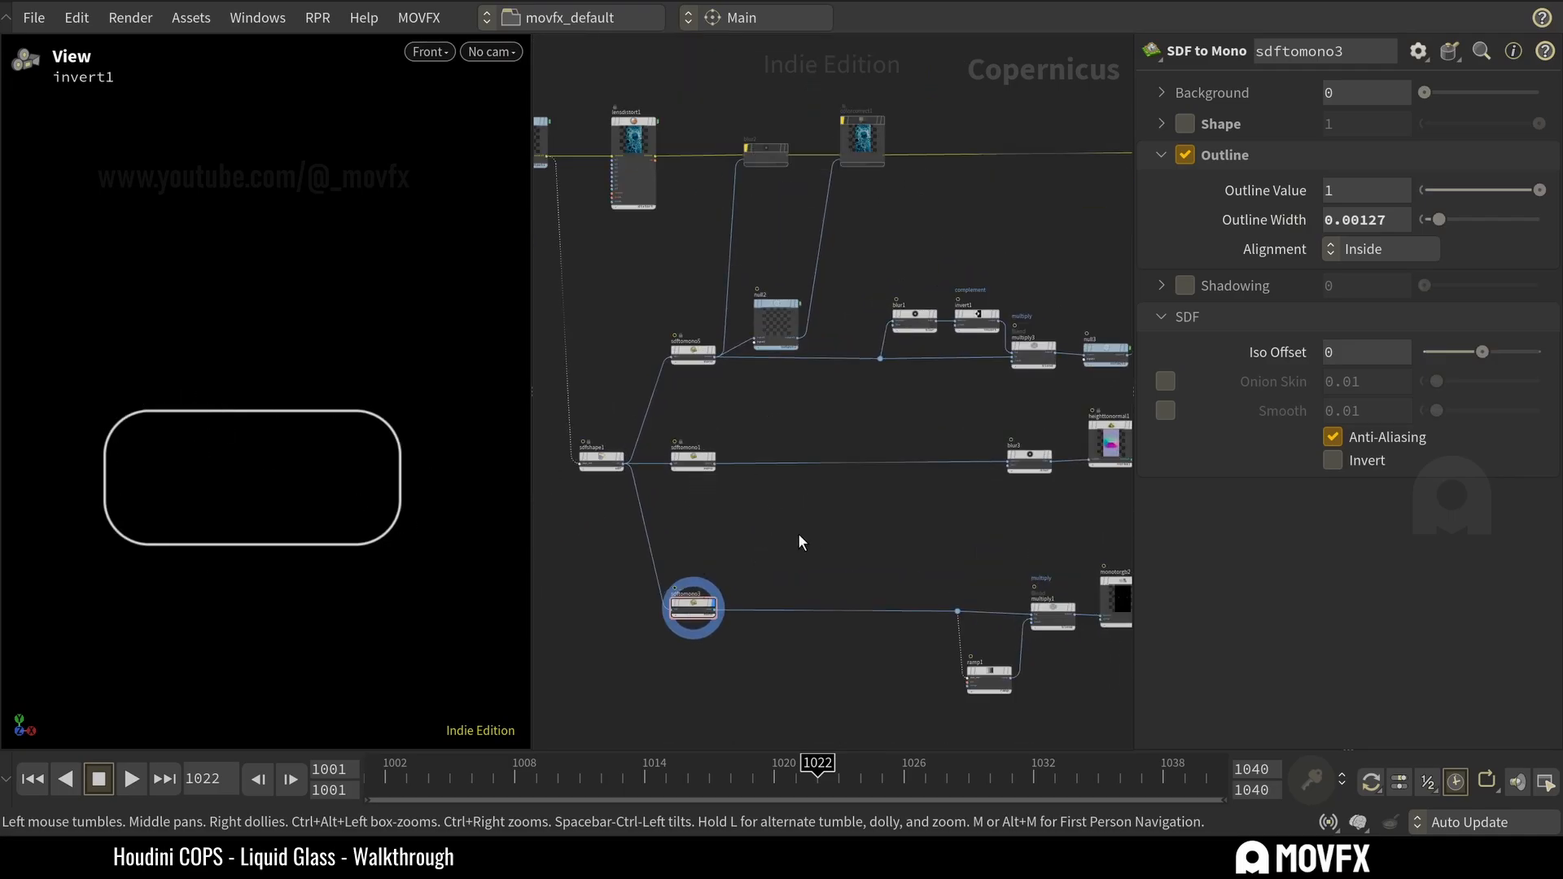
# Display sdfshape1, and select the ANIMATION_CONTROL Transform 2D node, moving it slightly higher in the network.
pyautogui.click(578, 452)
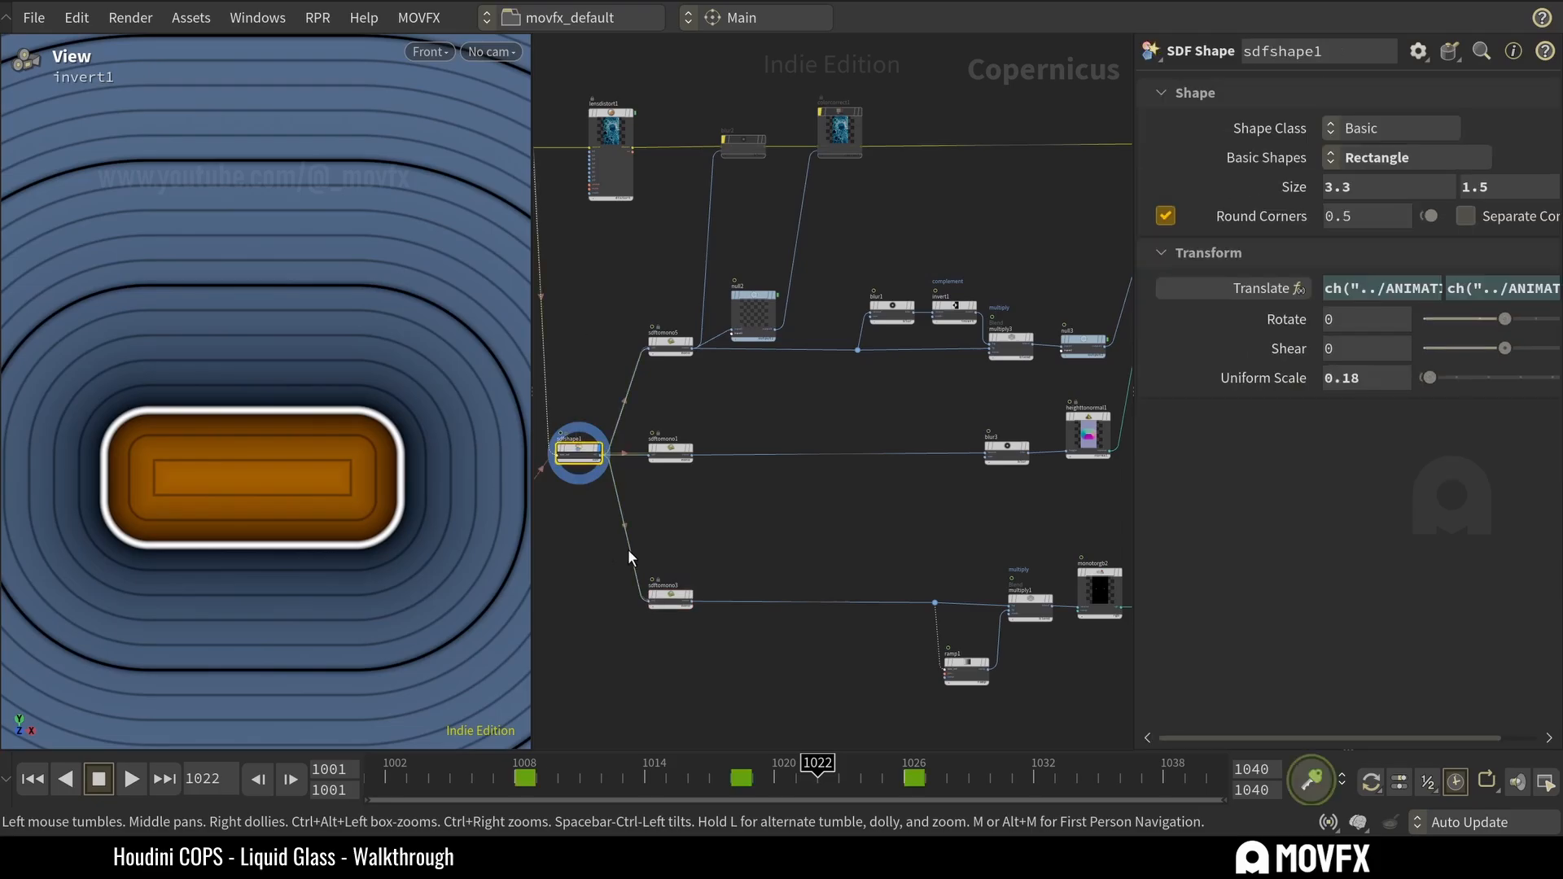
pyautogui.moveTo(624, 511); pyautogui.dragTo(708, 585, button='middle')
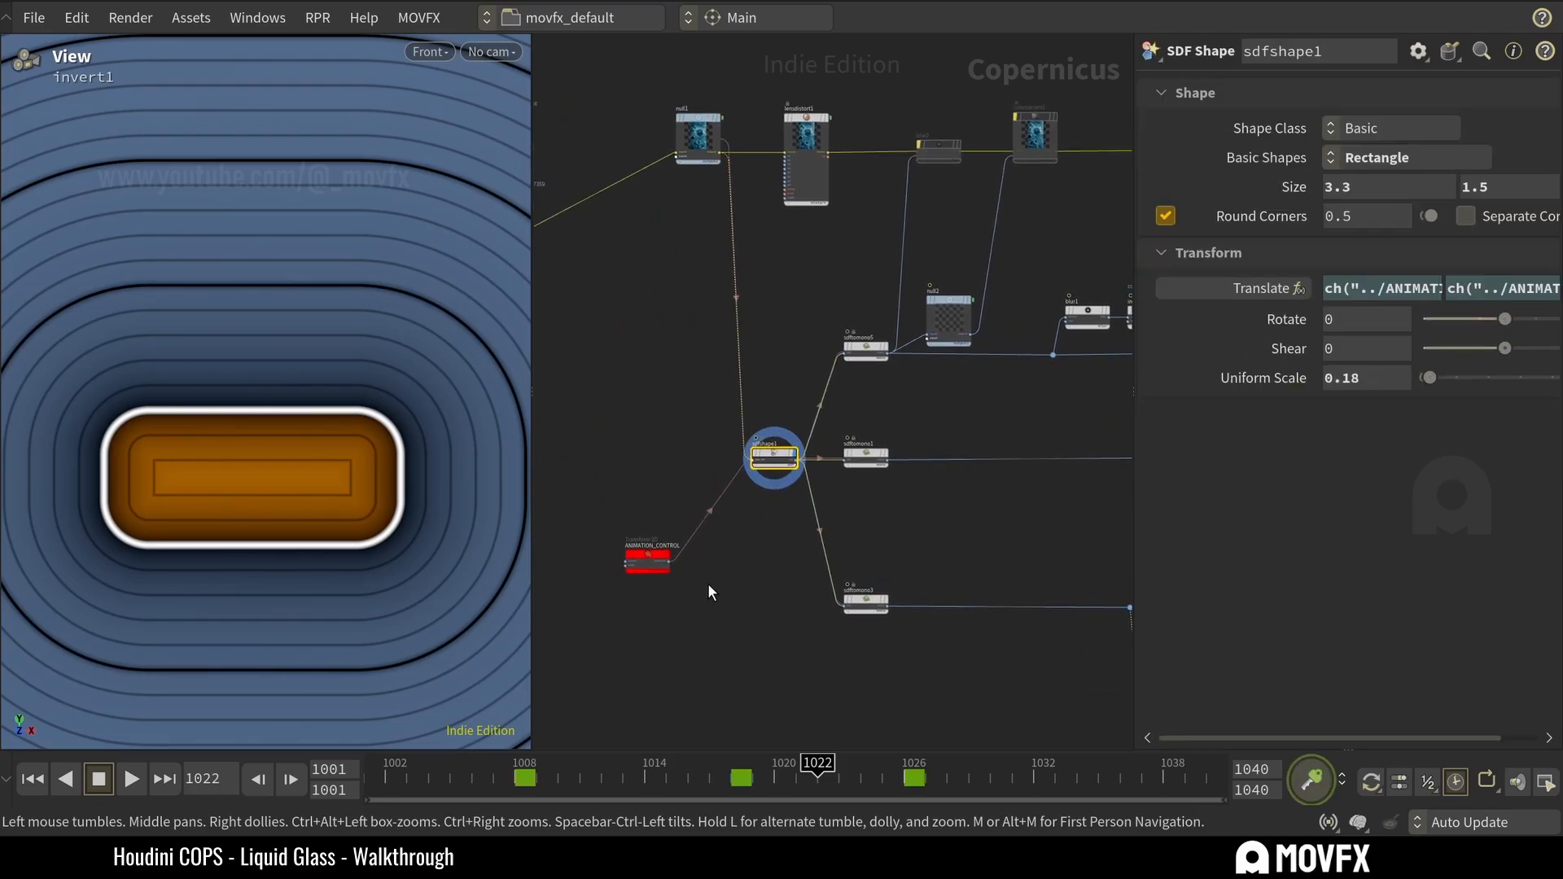
pyautogui.moveTo(647, 561); pyautogui.dragTo(640, 526)
pyautogui.scroll(3, 648, 581)
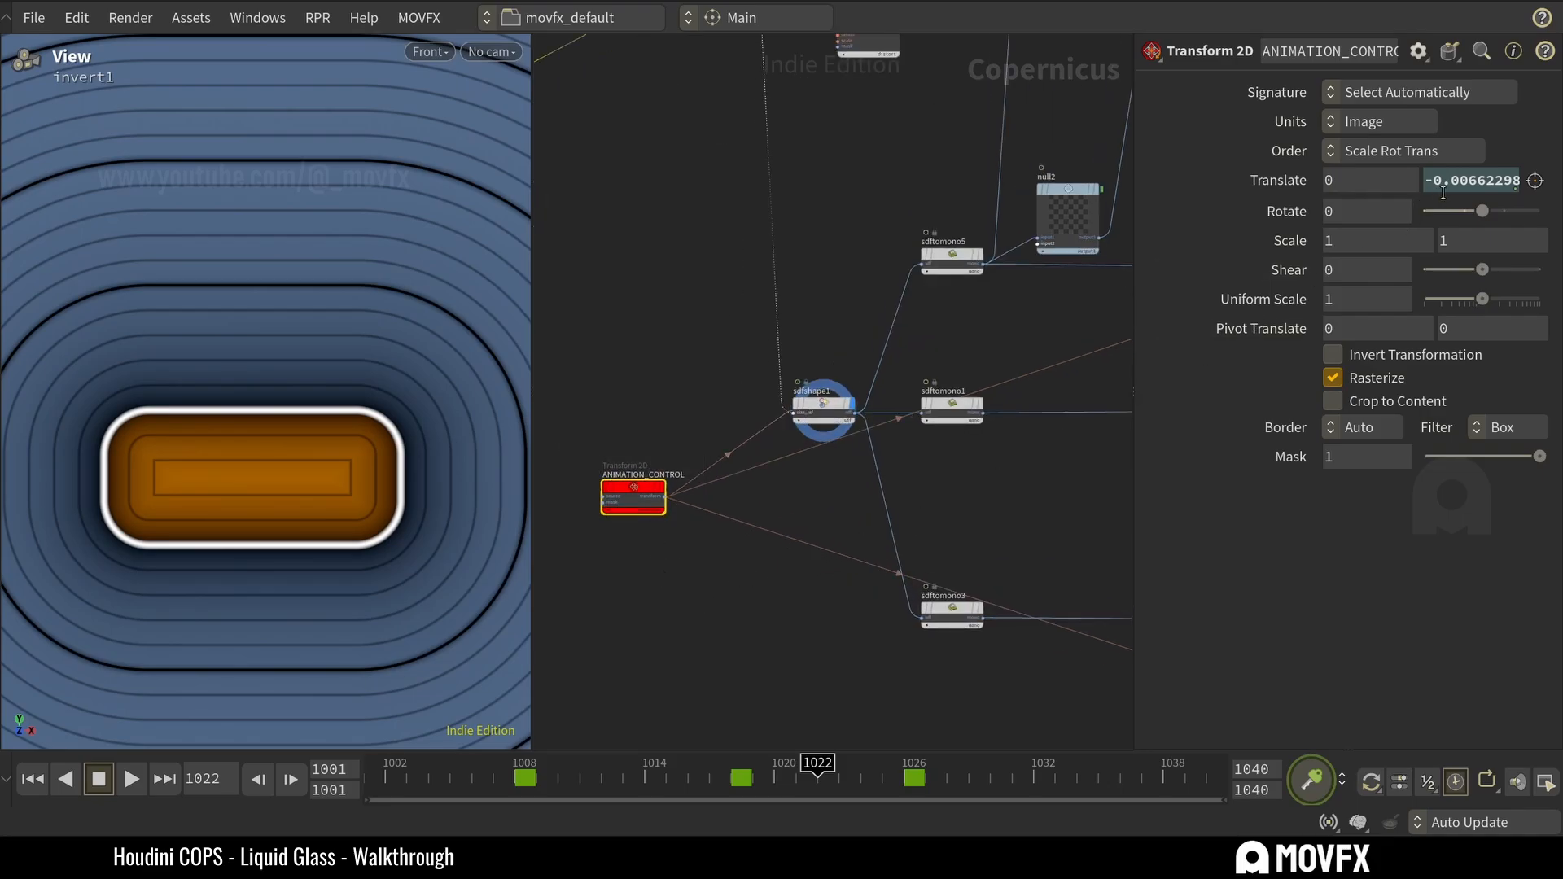
# Inspect the keyframed vertical Translate value on ANIMATION_CONTROL, deselecting and reselecting the node to show its links to the dependent nodes.
pyautogui.moveTo(1429, 180); pyautogui.dragTo(1529, 181)
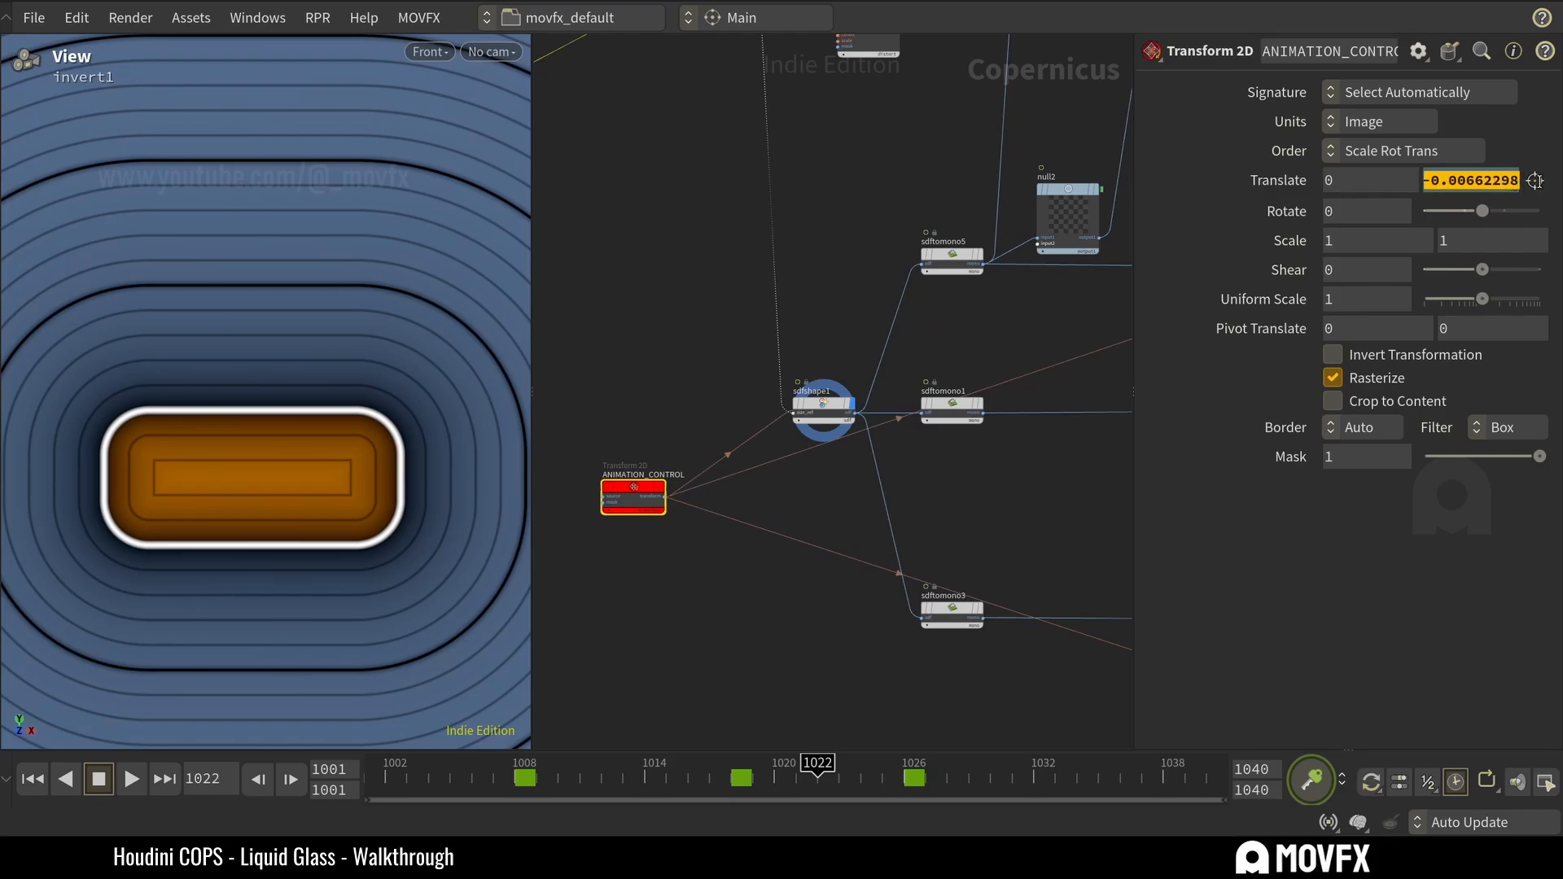
pyautogui.click(1274, 605)
pyautogui.click(681, 605)
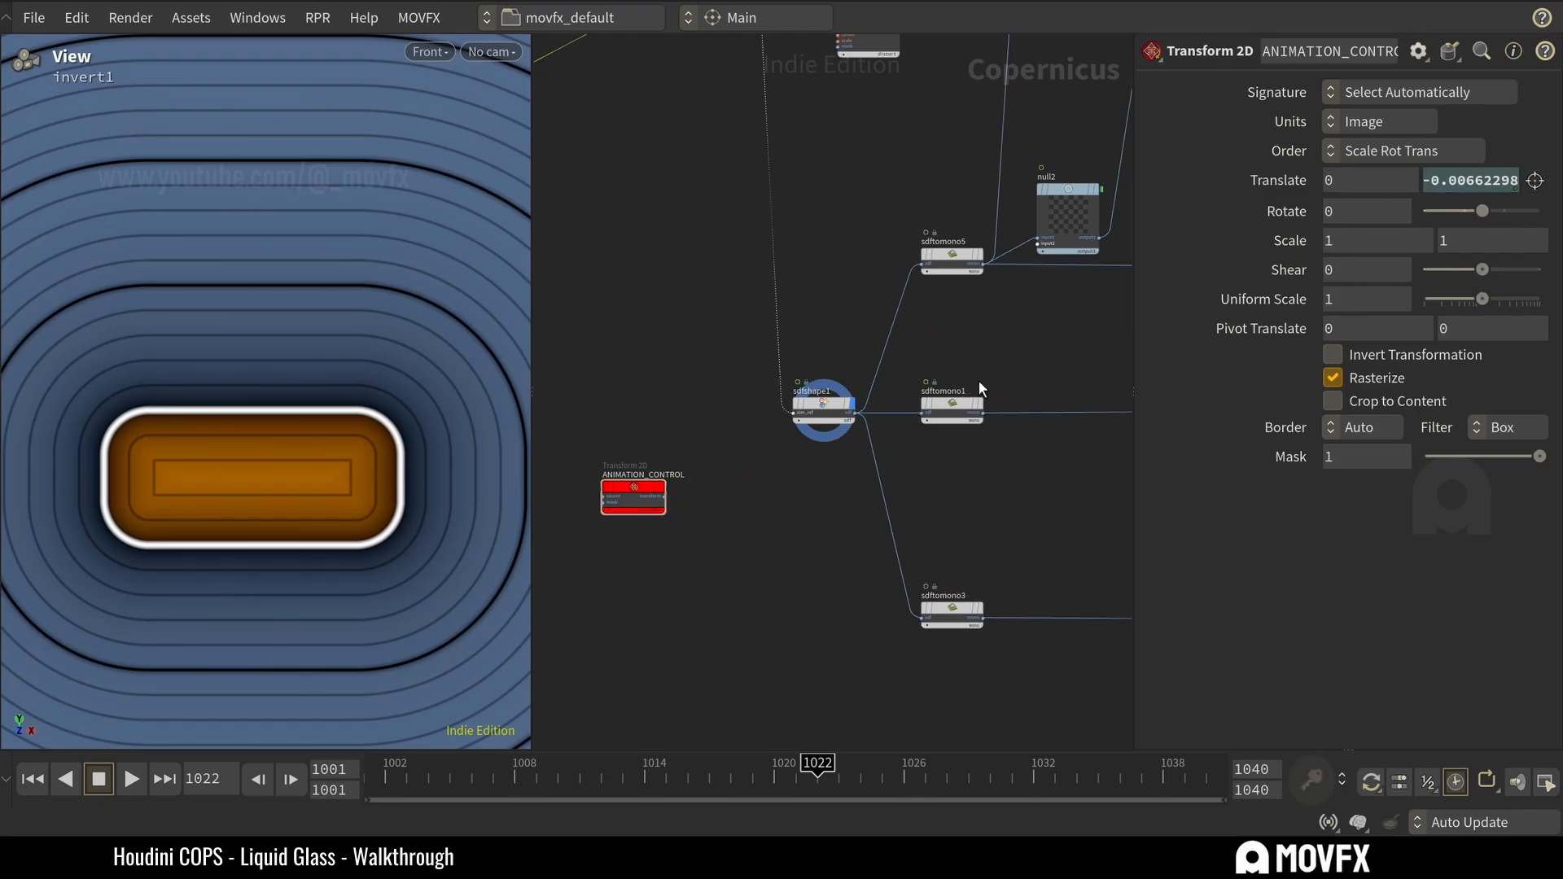
pyautogui.click(662, 510)
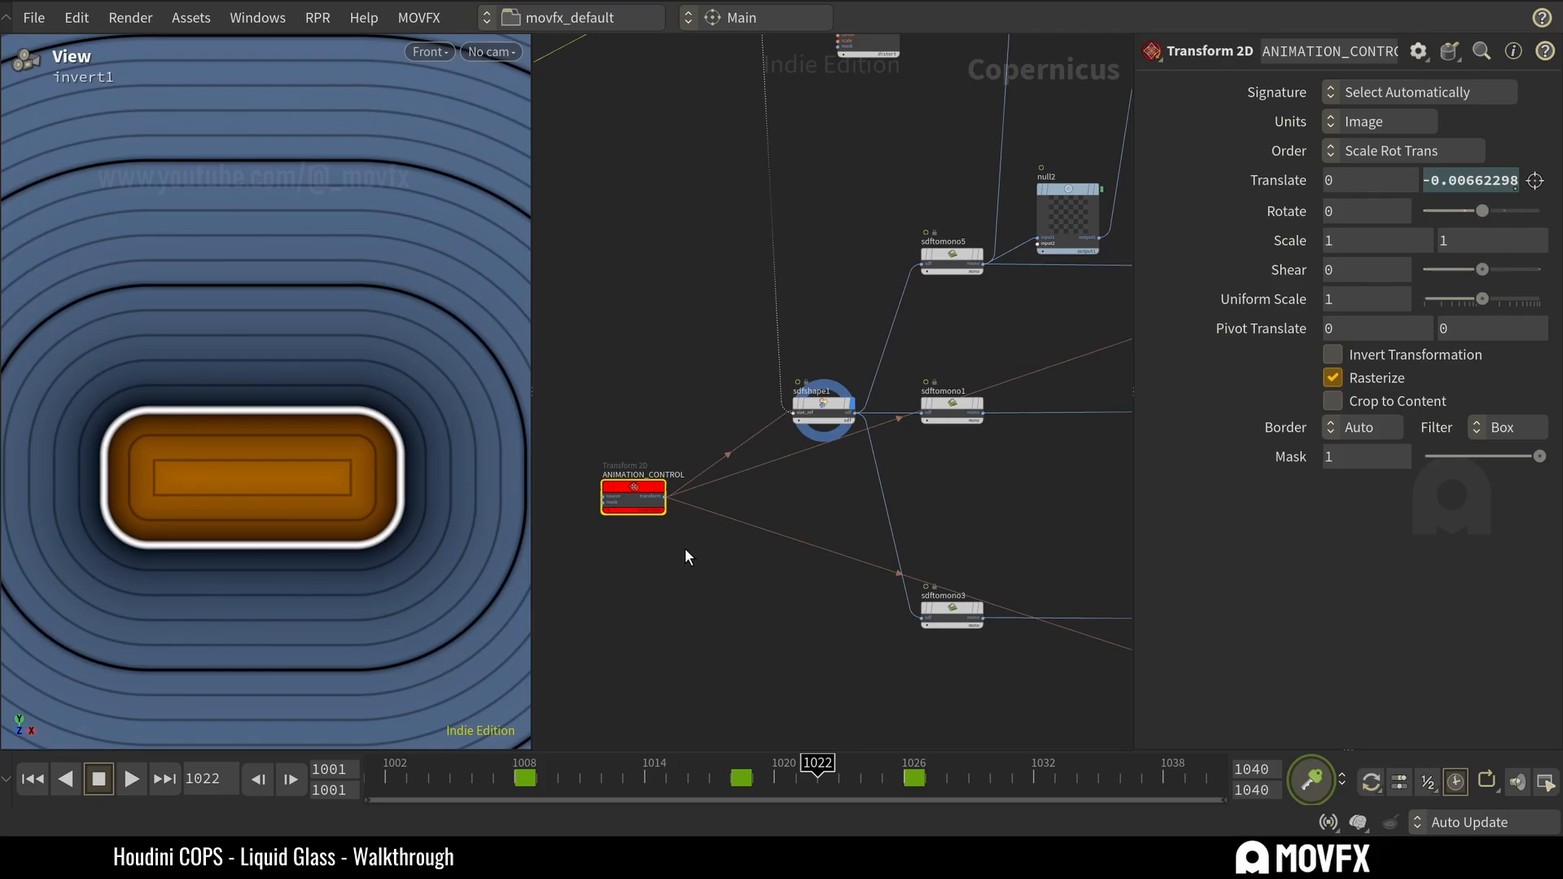
pyautogui.doubleClick(631, 475)
pyautogui.click(632, 563)
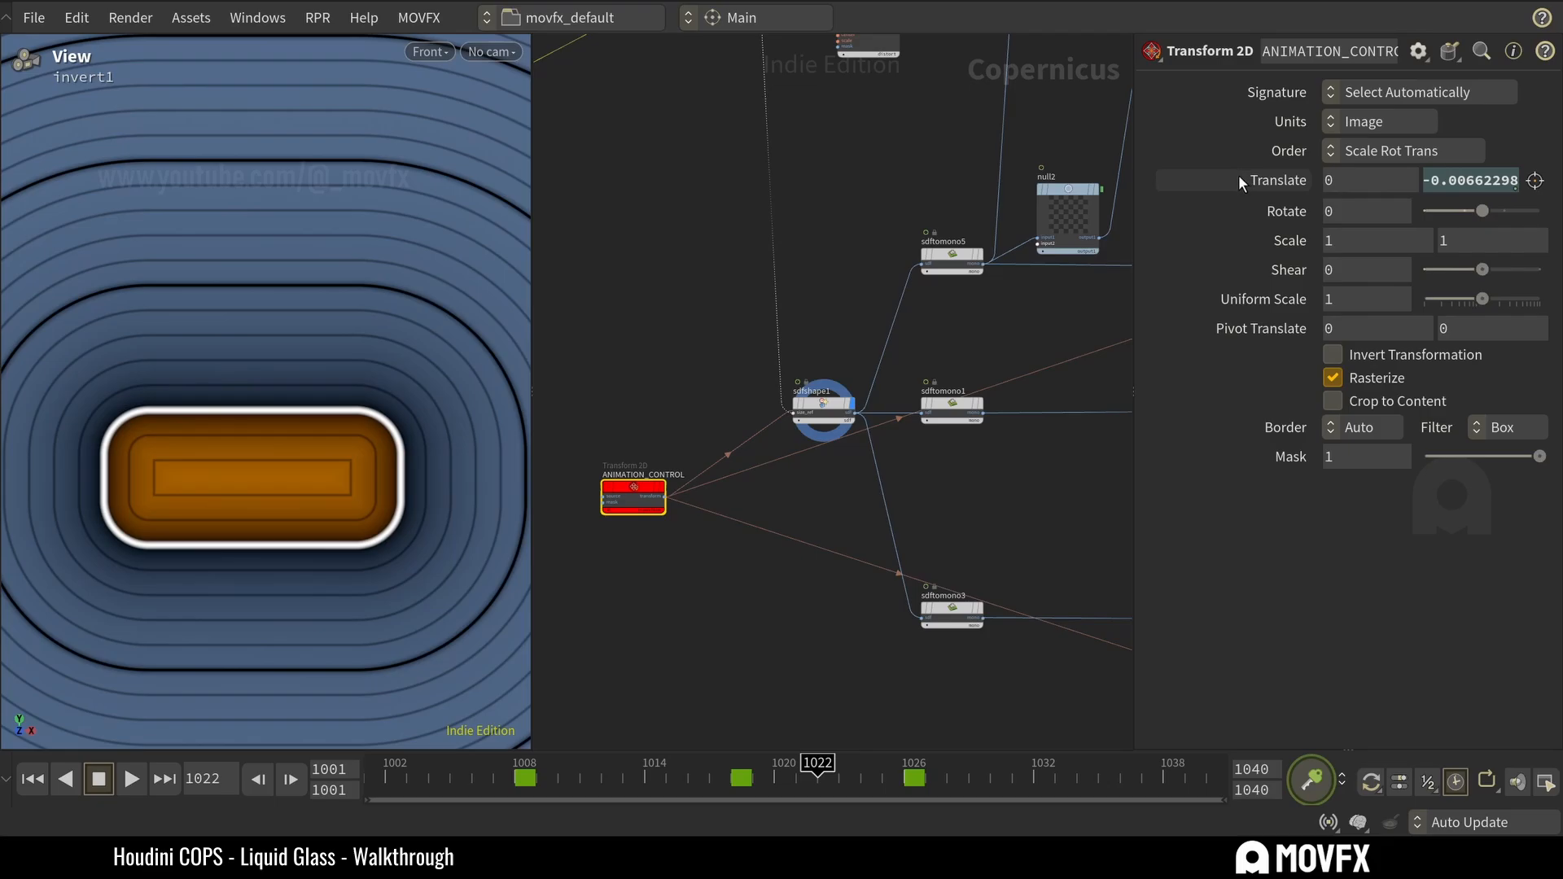
# Open the Translate Y animation curve of ANIMATION_CONTROL in the Animation Editor, review it and close the editor.
pyautogui.scroll(-2, 798, 523)
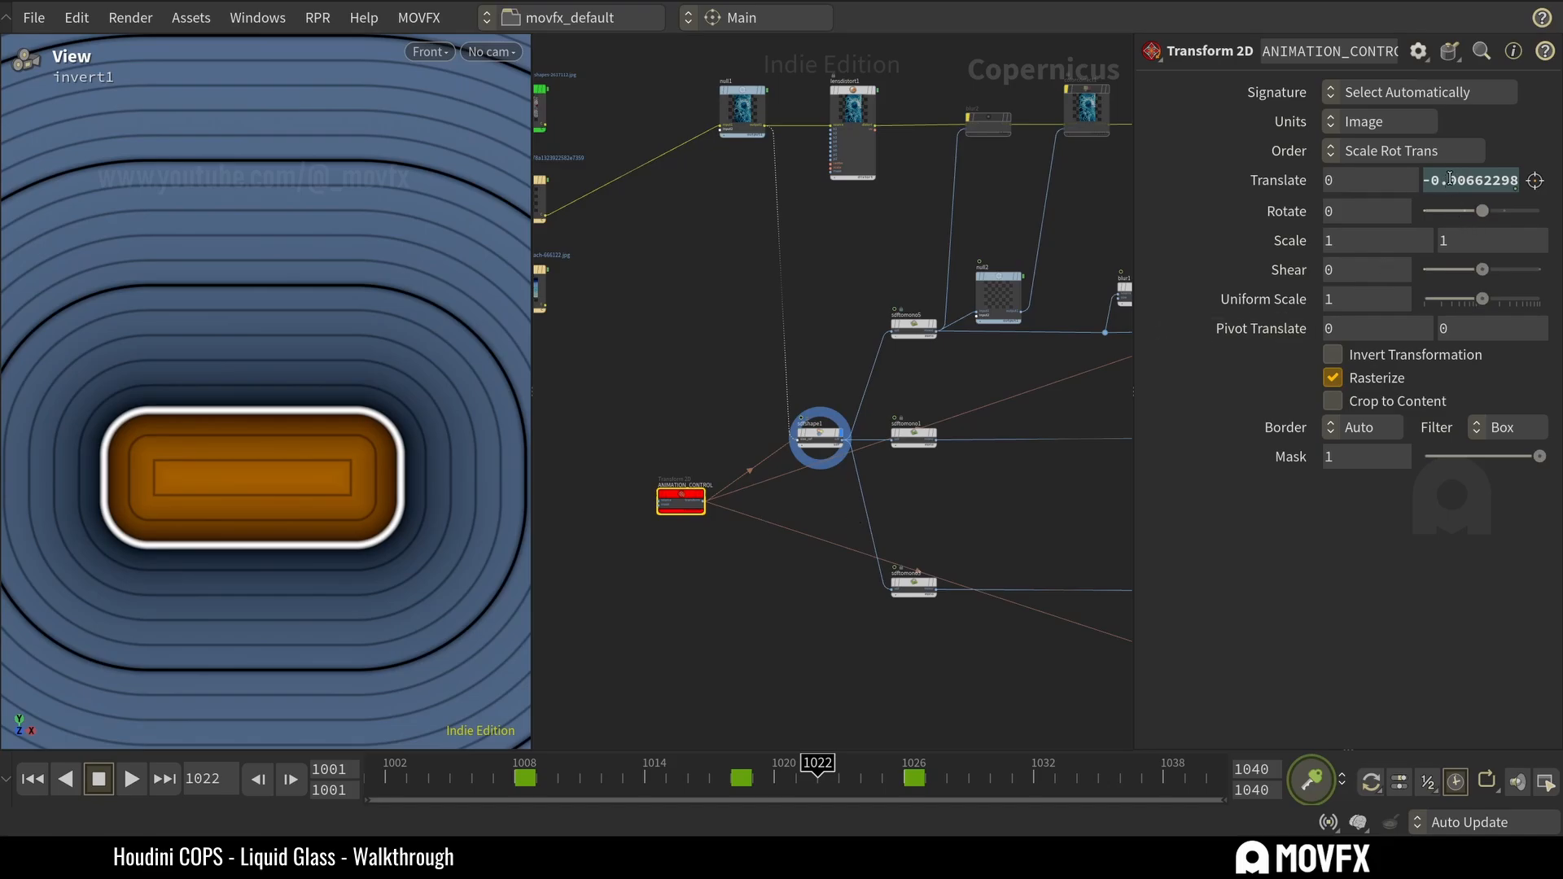
pyautogui.keyDown('shift'); pyautogui.click(1476, 178); pyautogui.keyUp('shift')
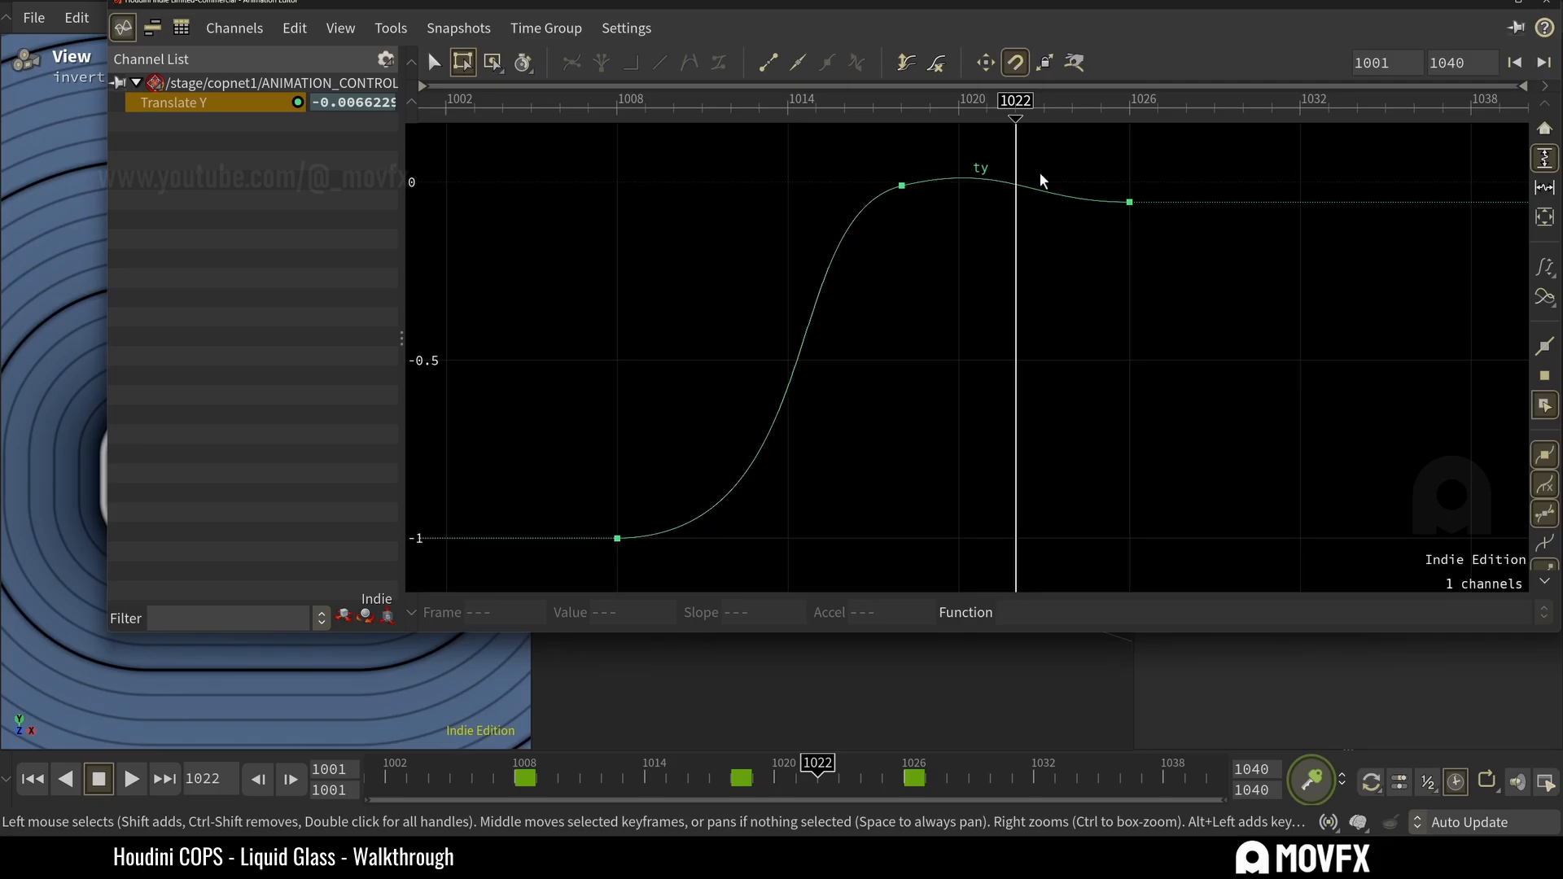
pyautogui.click(1546, 4)
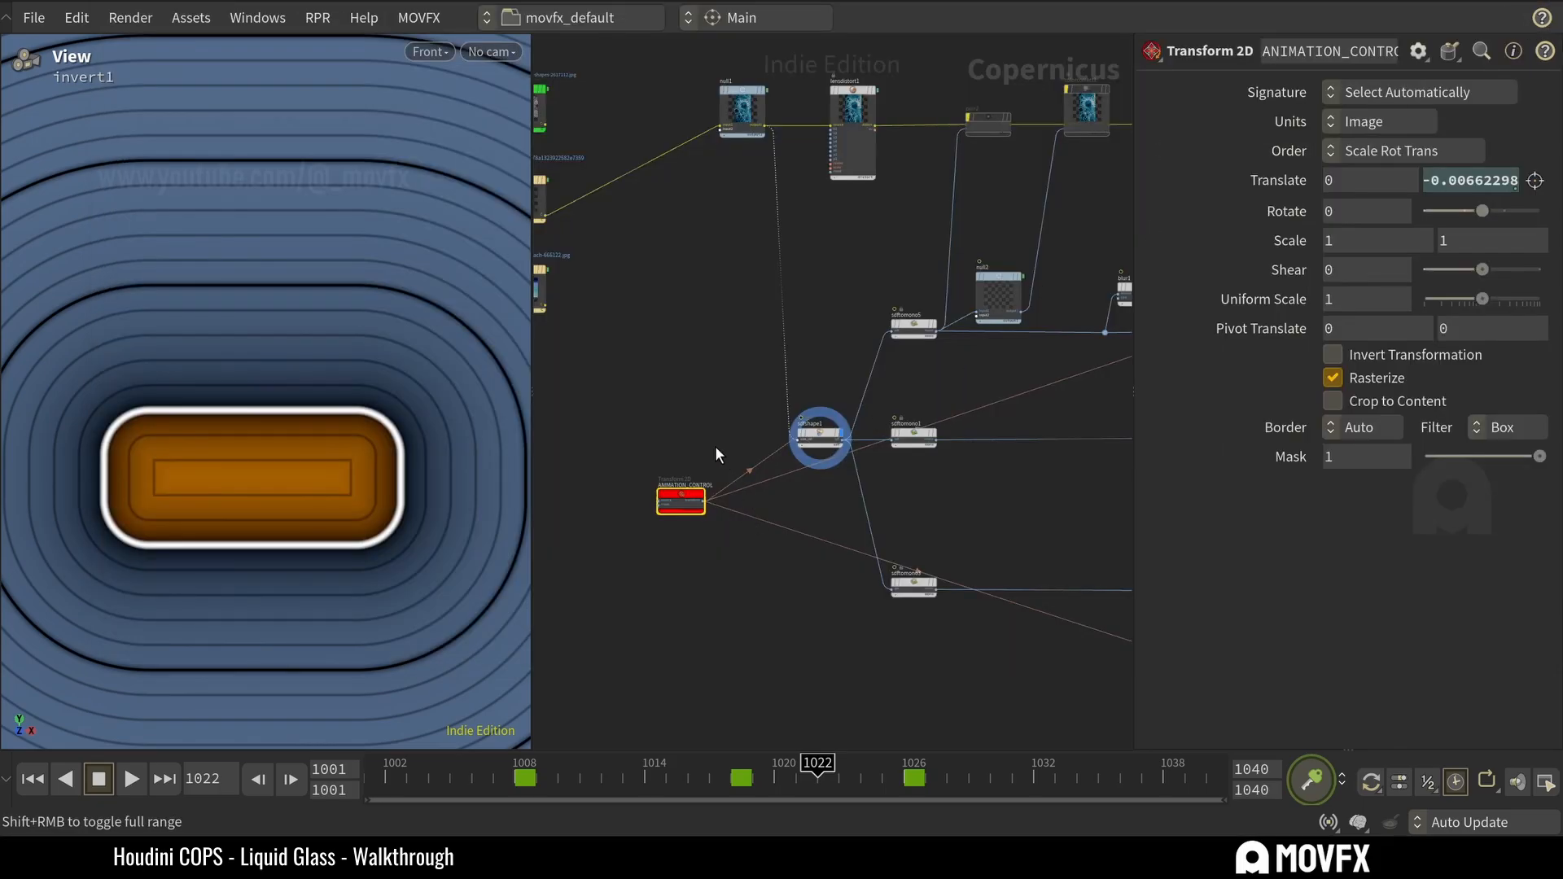
# Review the Translate expressions on the sdfshape1 and font1 nodes that reference ANIMATION_CONTROL, saving the scene file along the way.
pyautogui.click(810, 437)
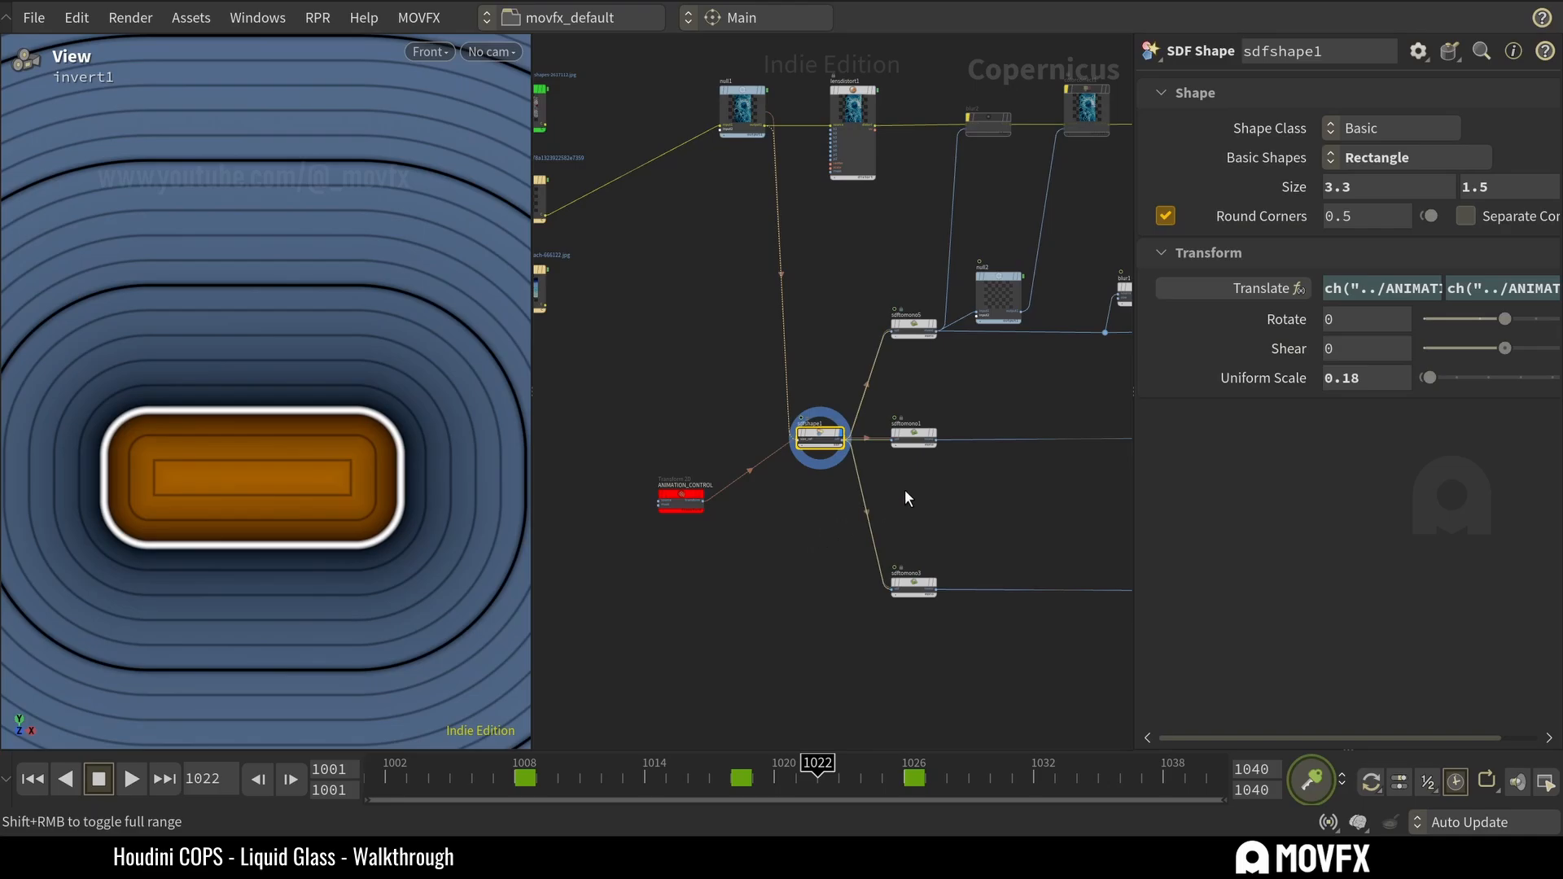
pyautogui.scroll(-3, 905, 491)
pyautogui.moveTo(936, 506)
pyautogui.mouseDown(button='middle')
pyautogui.moveTo(803, 517)
pyautogui.moveTo(756, 561)
pyautogui.mouseUp(button='middle')
pyautogui.moveTo(967, 528); pyautogui.dragTo(828, 565, button='middle')
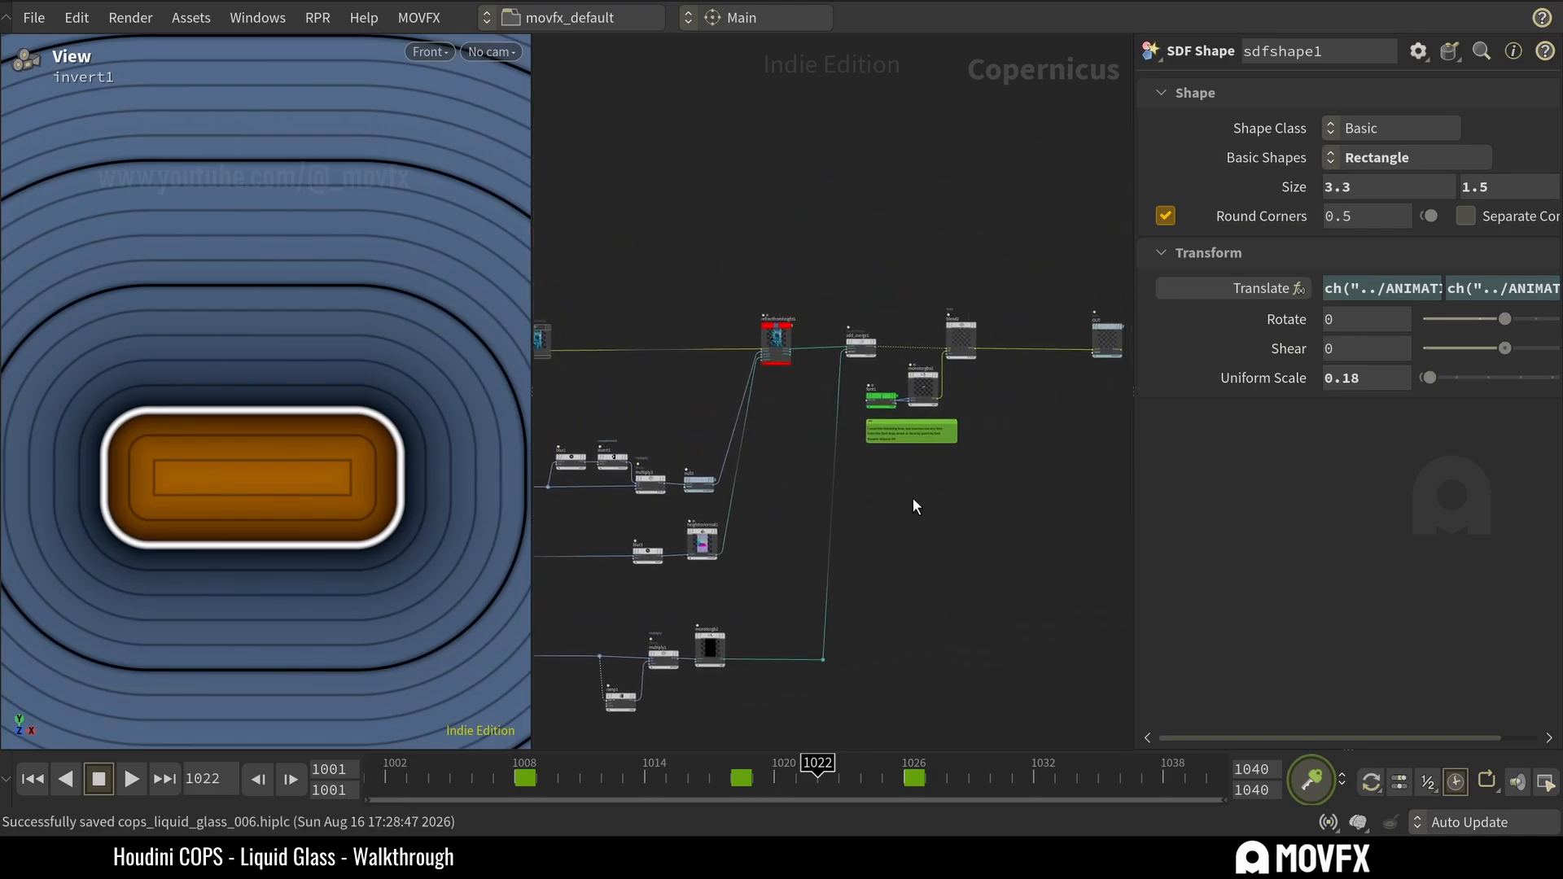
pyautogui.click(884, 400)
pyautogui.click(922, 498)
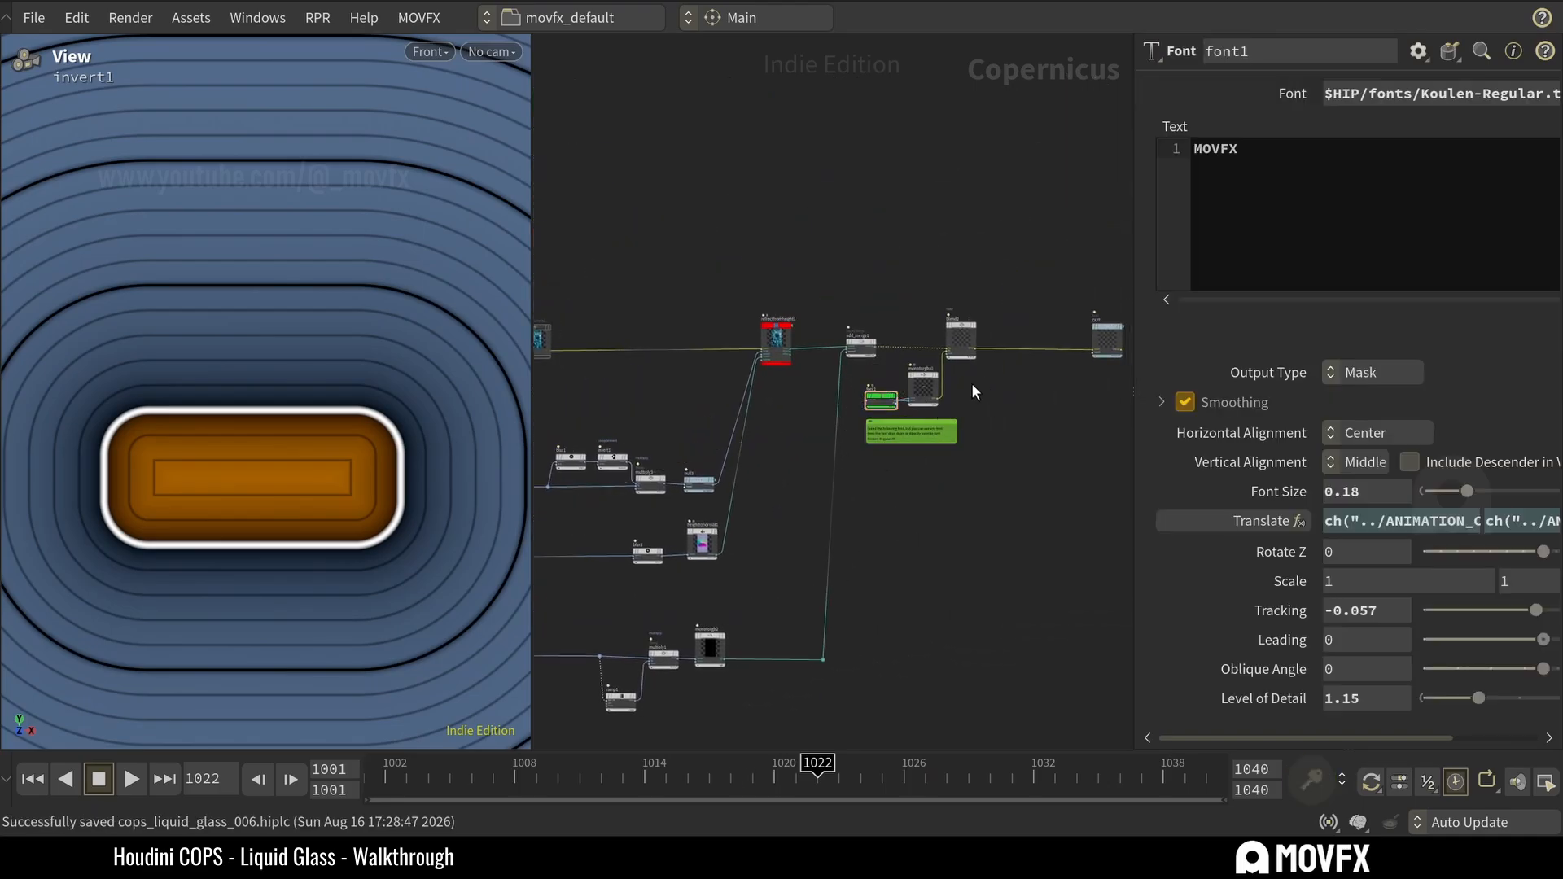
# Display the blend2 composite with the MOVFX text, and scrub the rendered animation to frame 1020 in MPlay.
pyautogui.moveTo(974, 324)
pyautogui.click(985, 296)
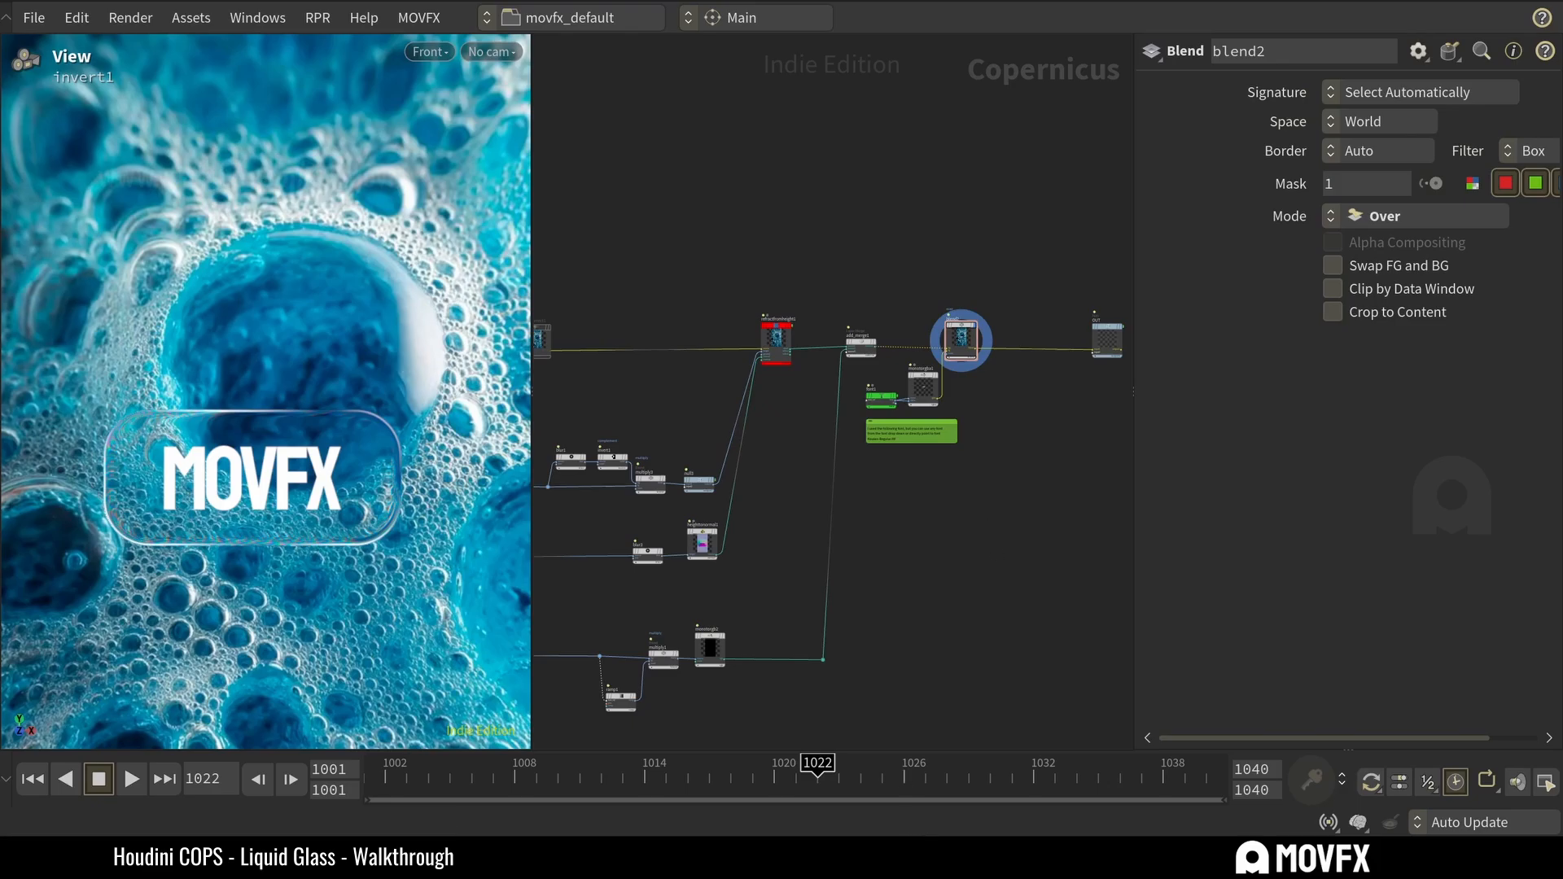
pyautogui.click(912, 860)
pyautogui.moveTo(472, 666); pyautogui.dragTo(544, 666)
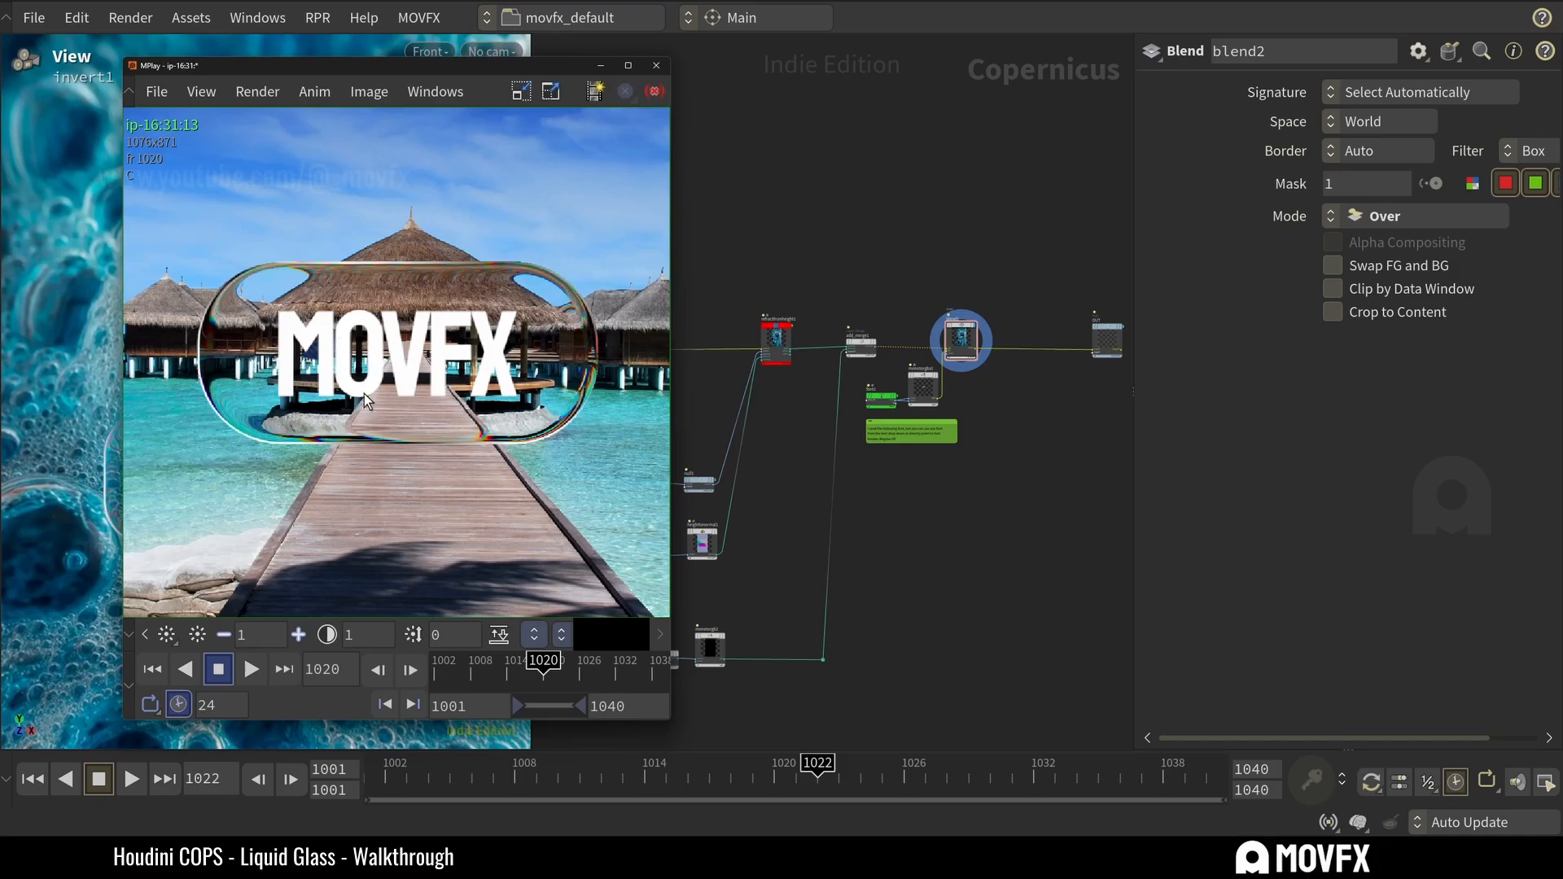
pyautogui.click(944, 547)
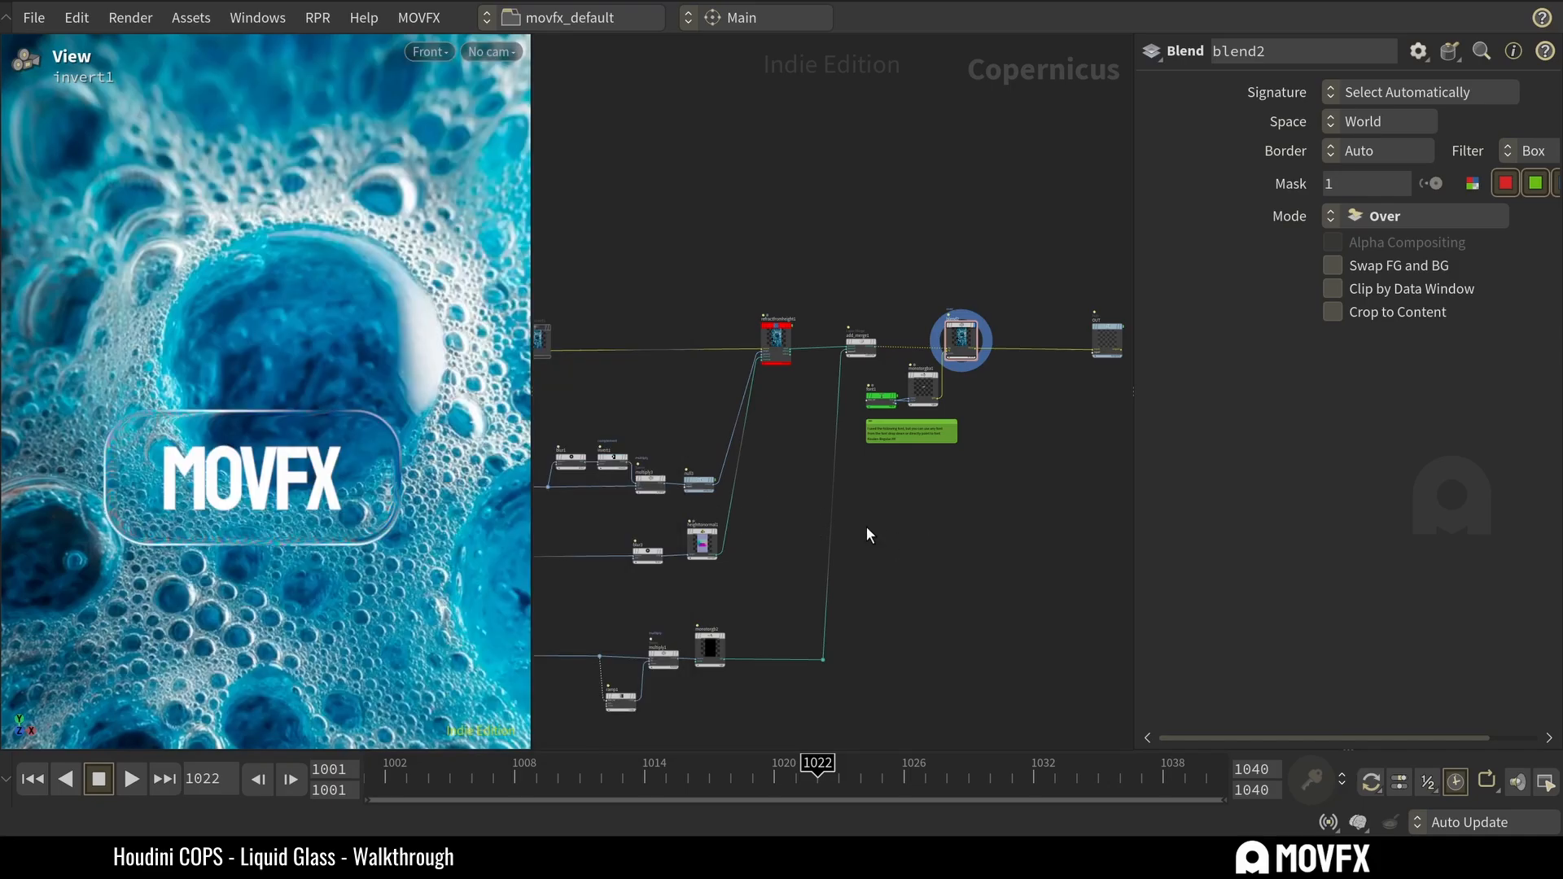
# Trace the dependency links of ANIMATION_CONTROL and inspect the Start and End Position expressions on ramp1.
pyautogui.scroll(-5, 912, 521)
pyautogui.scroll(5, 718, 548)
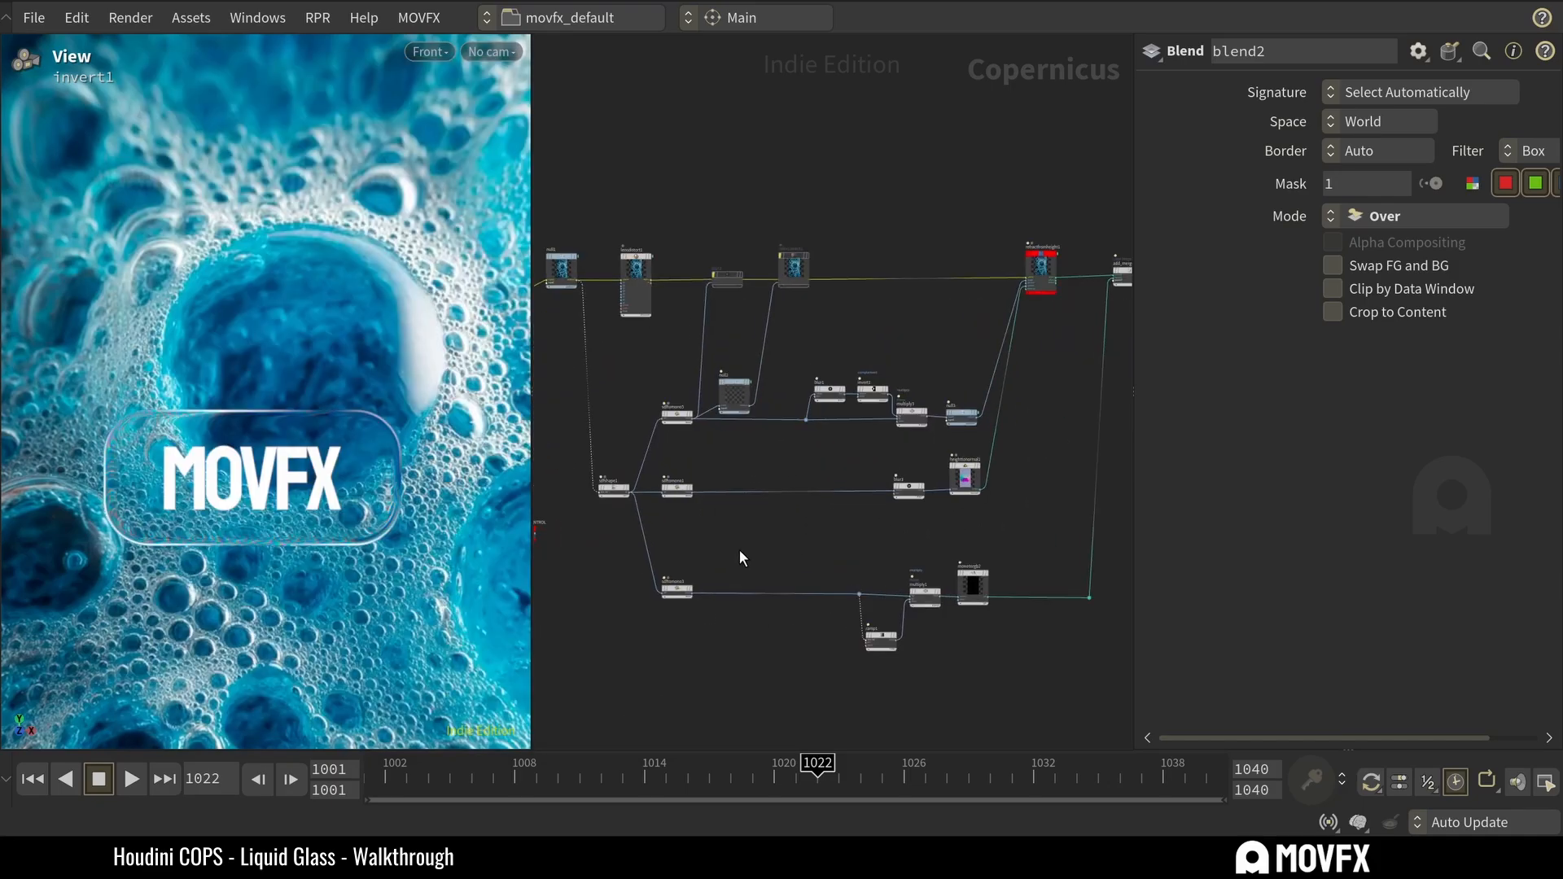
pyautogui.click(625, 490)
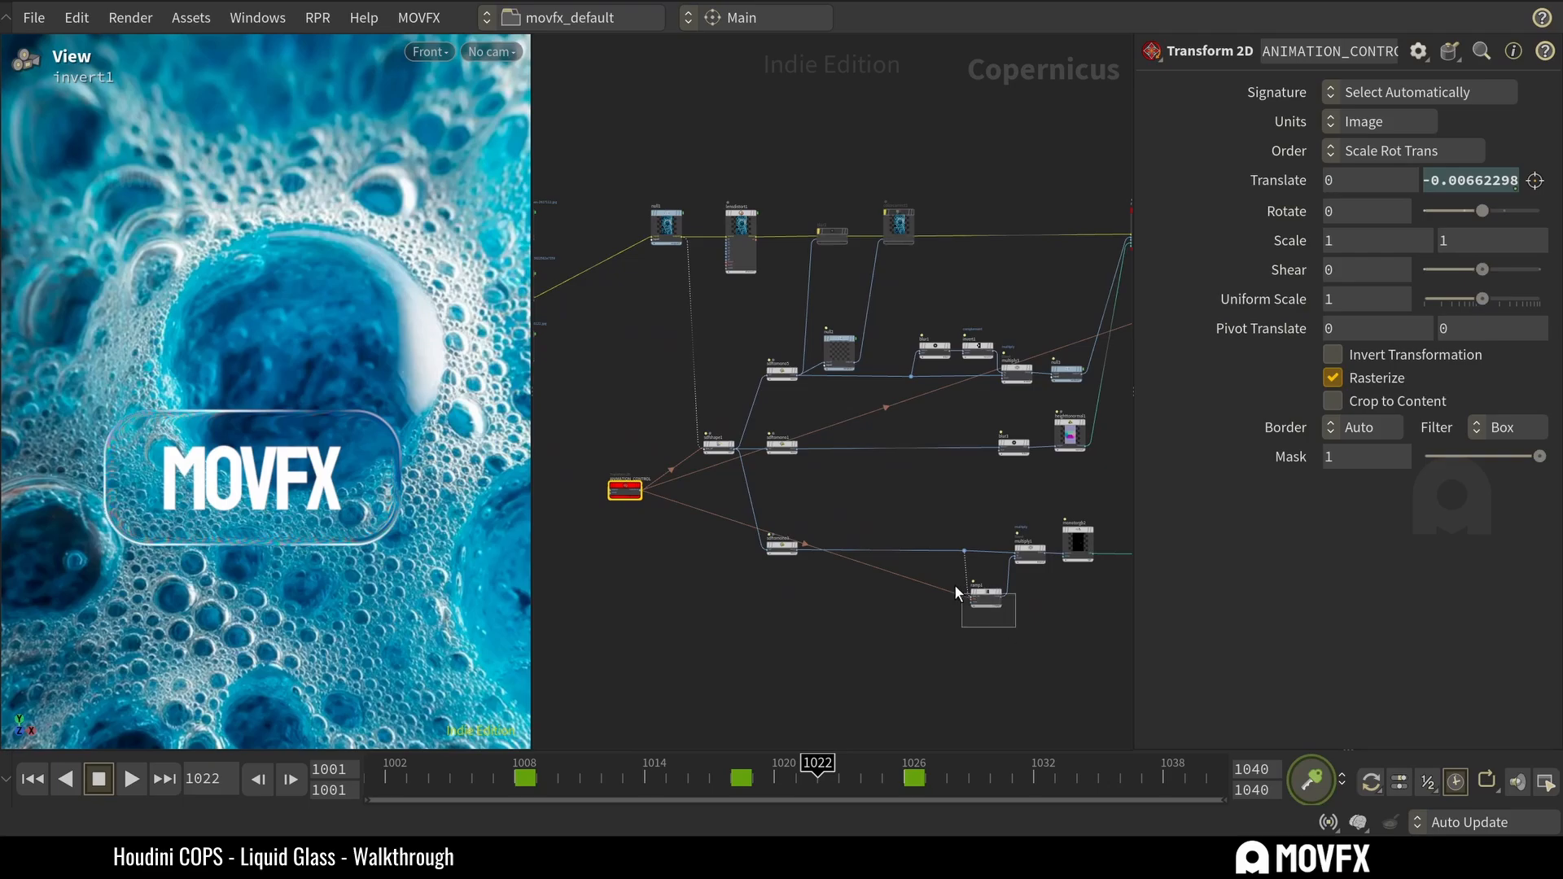
pyautogui.moveTo(954, 585); pyautogui.dragTo(957, 587)
pyautogui.click(877, 507)
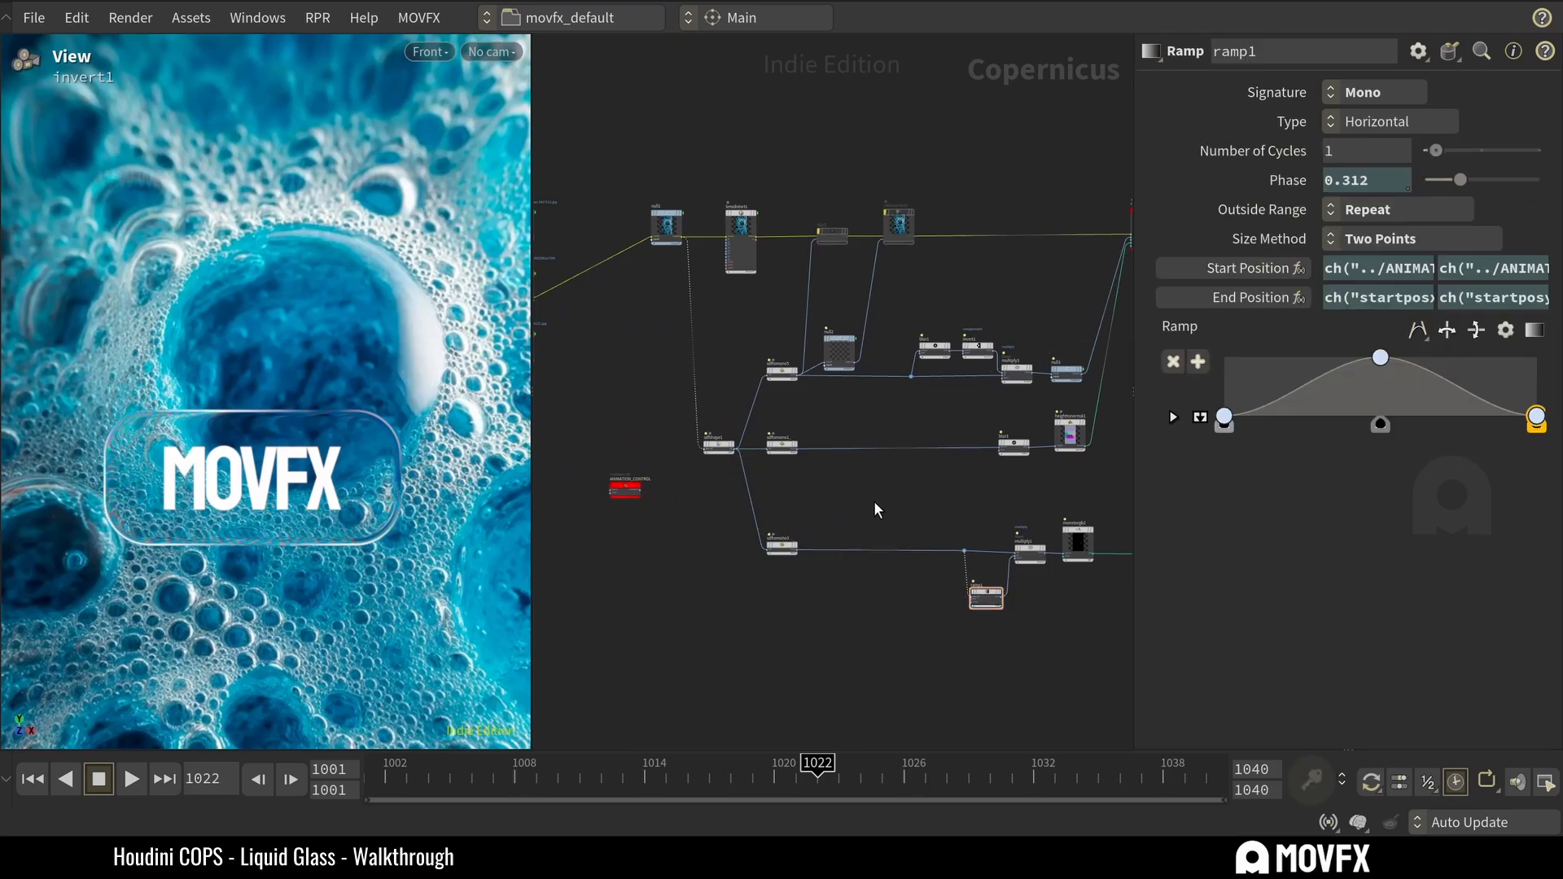
# Preview the sdftomono5 fill and the null3 height output, enlarging the viewport image around the glass edge.
pyautogui.scroll(5, 863, 491)
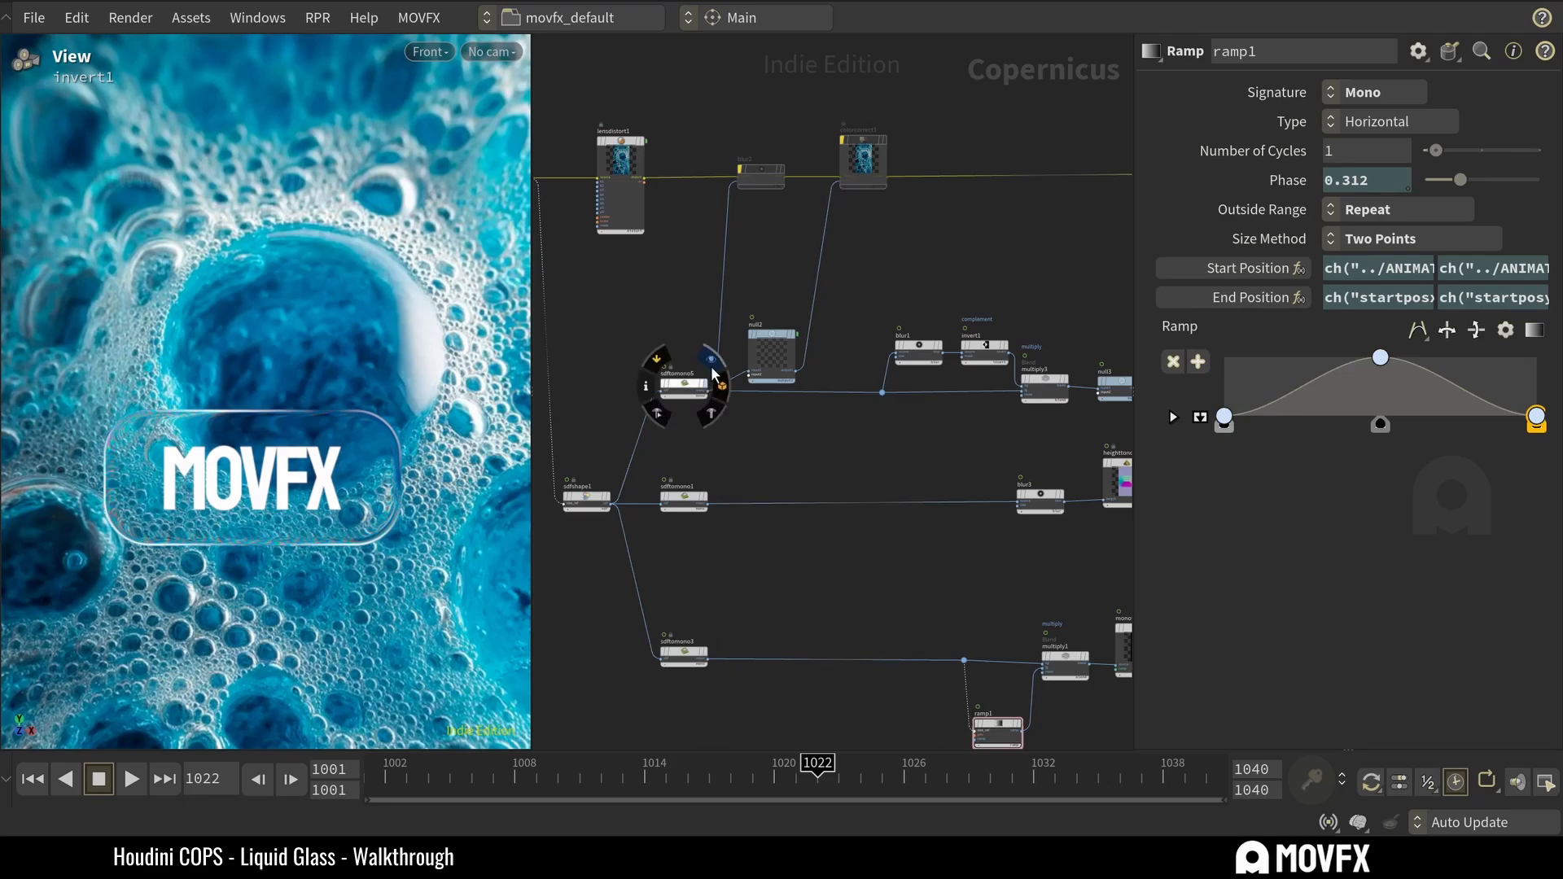
pyautogui.moveTo(828, 444); pyautogui.dragTo(718, 456, button='middle')
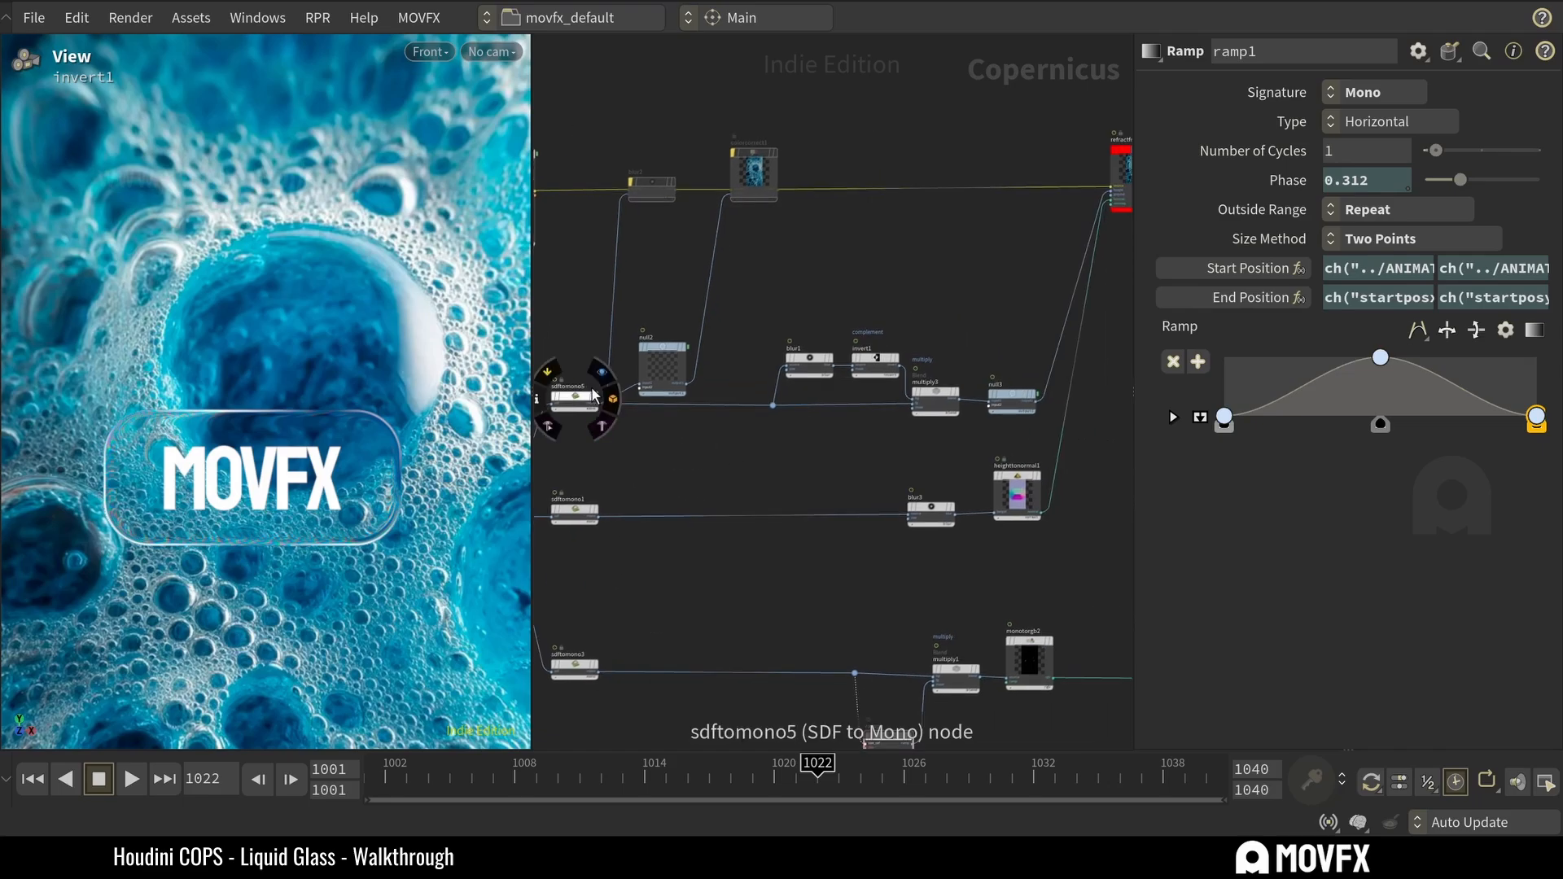
pyautogui.click(574, 399)
pyautogui.moveTo(887, 444); pyautogui.dragTo(785, 426, button='middle')
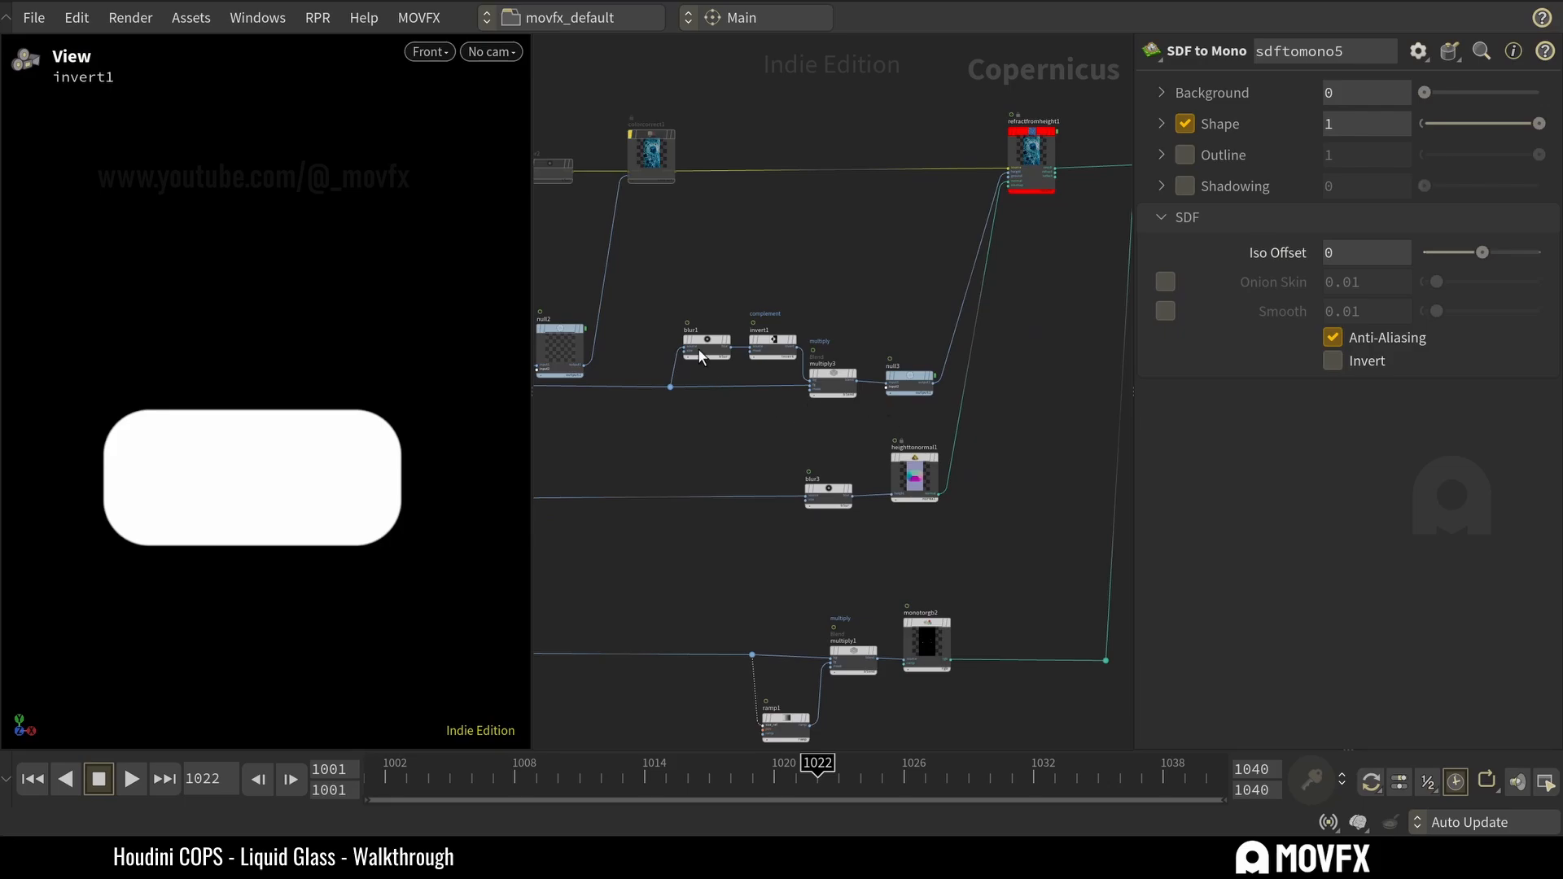
pyautogui.click(911, 377)
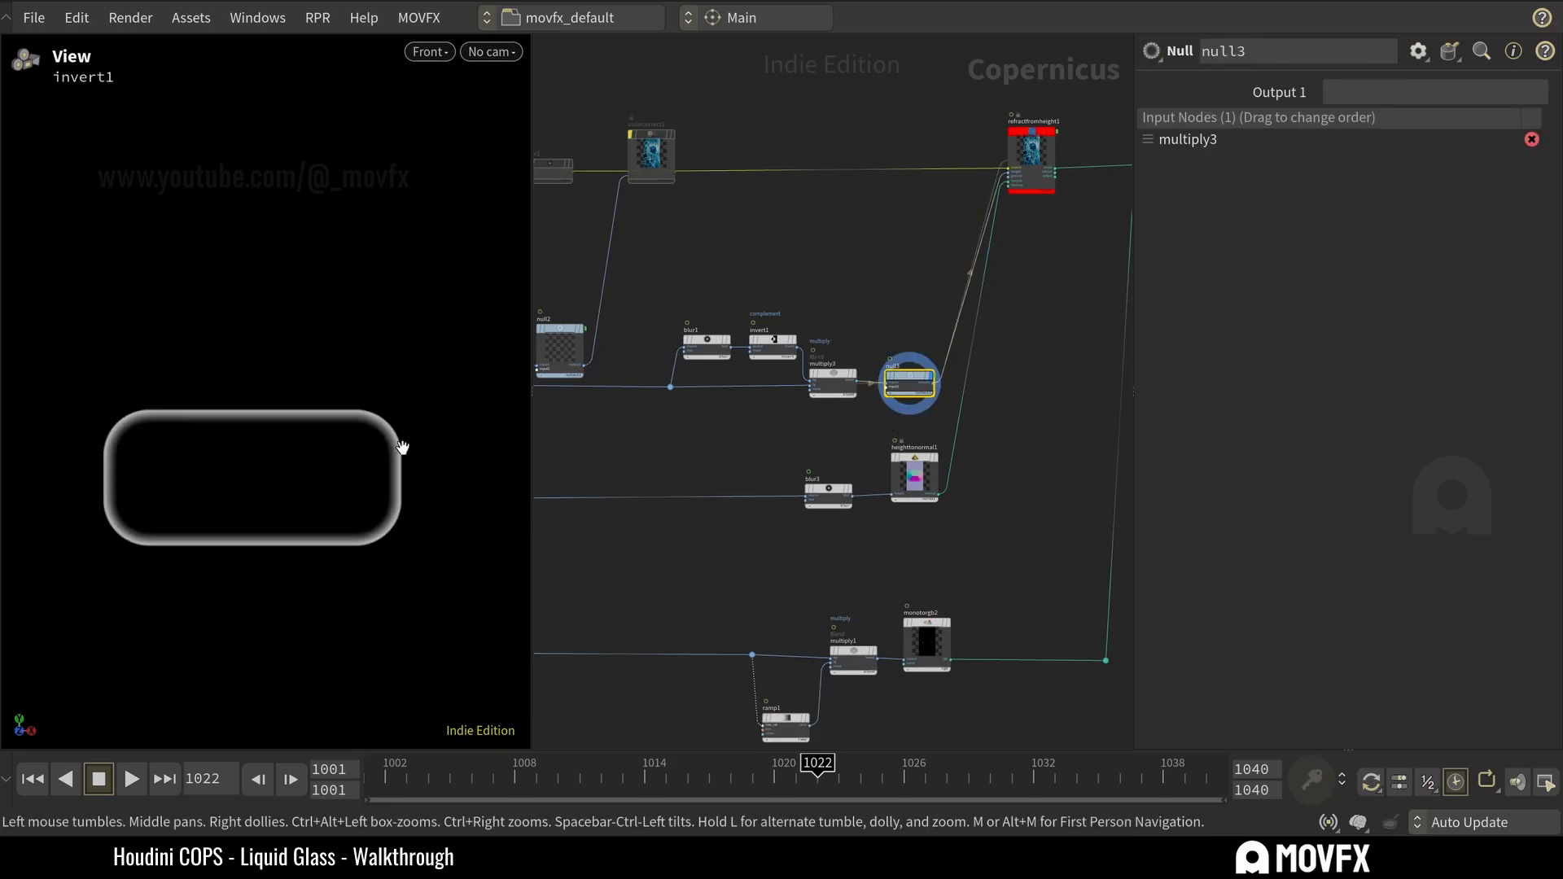
pyautogui.scroll(3, 358, 429)
pyautogui.scroll(-1, 427, 383)
pyautogui.moveTo(360, 436); pyautogui.dragTo(421, 342, button='middle')
# Display refractfromheight1 and review its parameters, and compare it with the blur1 and null3 previews.
pyautogui.click(1061, 107)
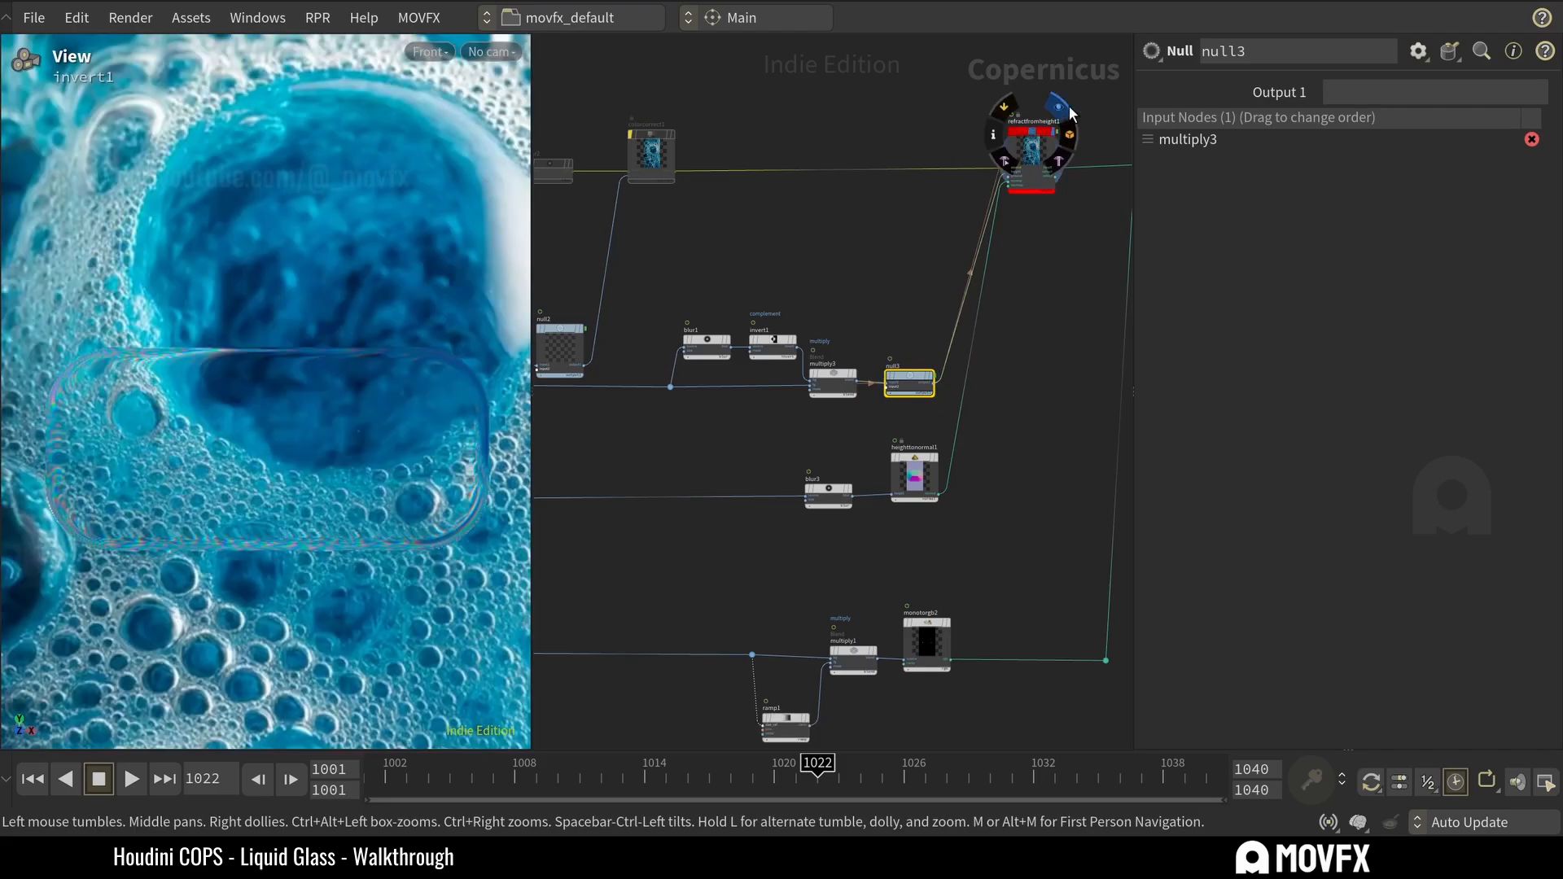
pyautogui.click(1034, 173)
pyautogui.scroll(2, 869, 321)
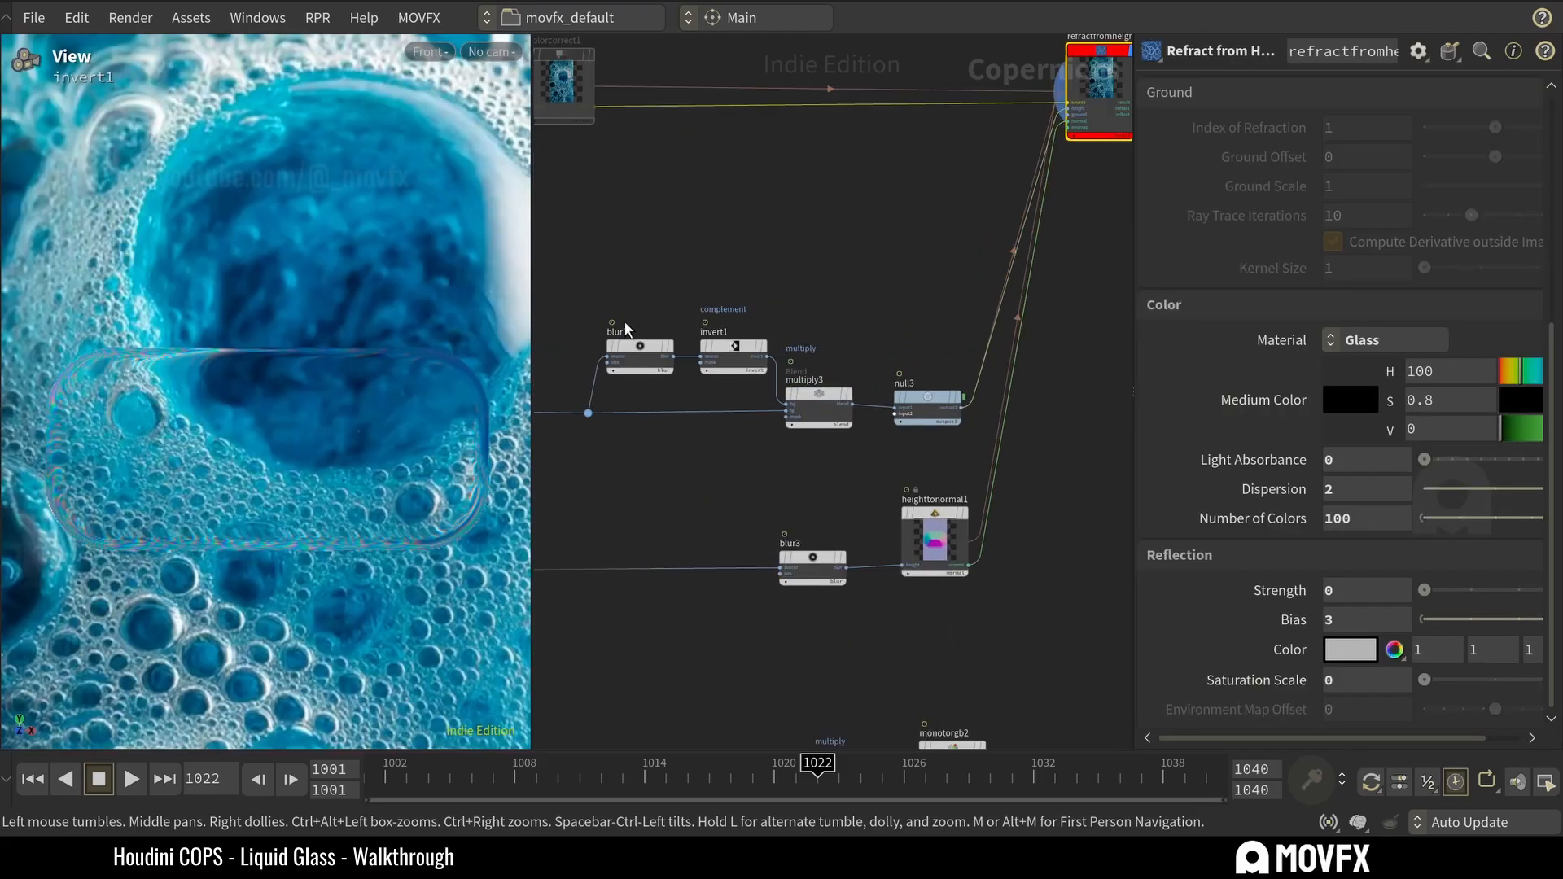
pyautogui.click(651, 348)
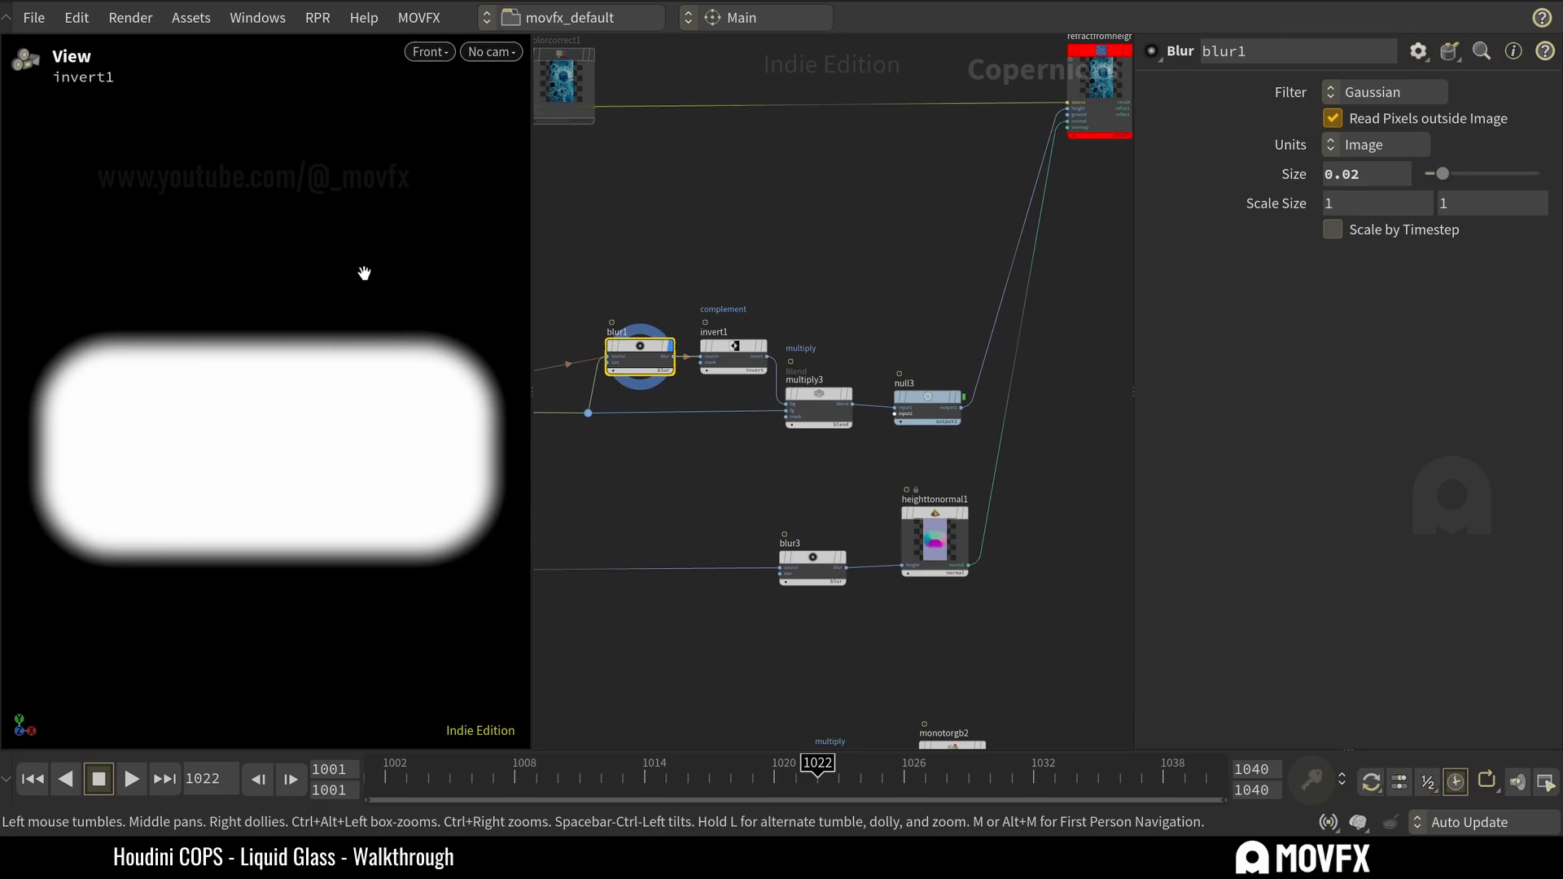
pyautogui.click(959, 397)
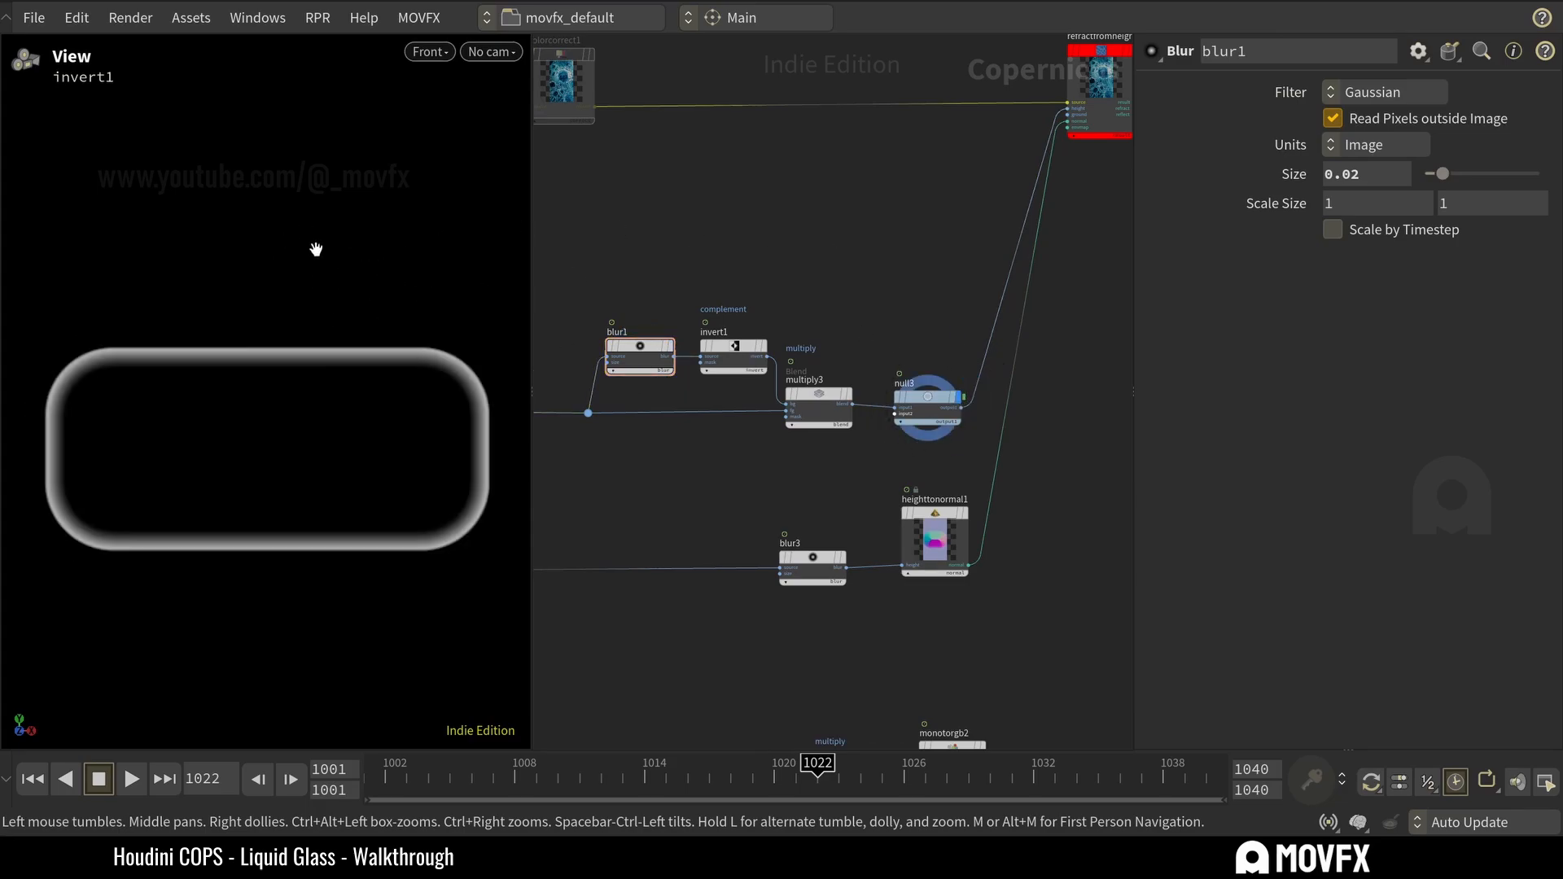
# Display blur1 and try a larger blur, leaving its Size at 0.0265.
pyautogui.moveTo(798, 246); pyautogui.dragTo(704, 298, button='middle')
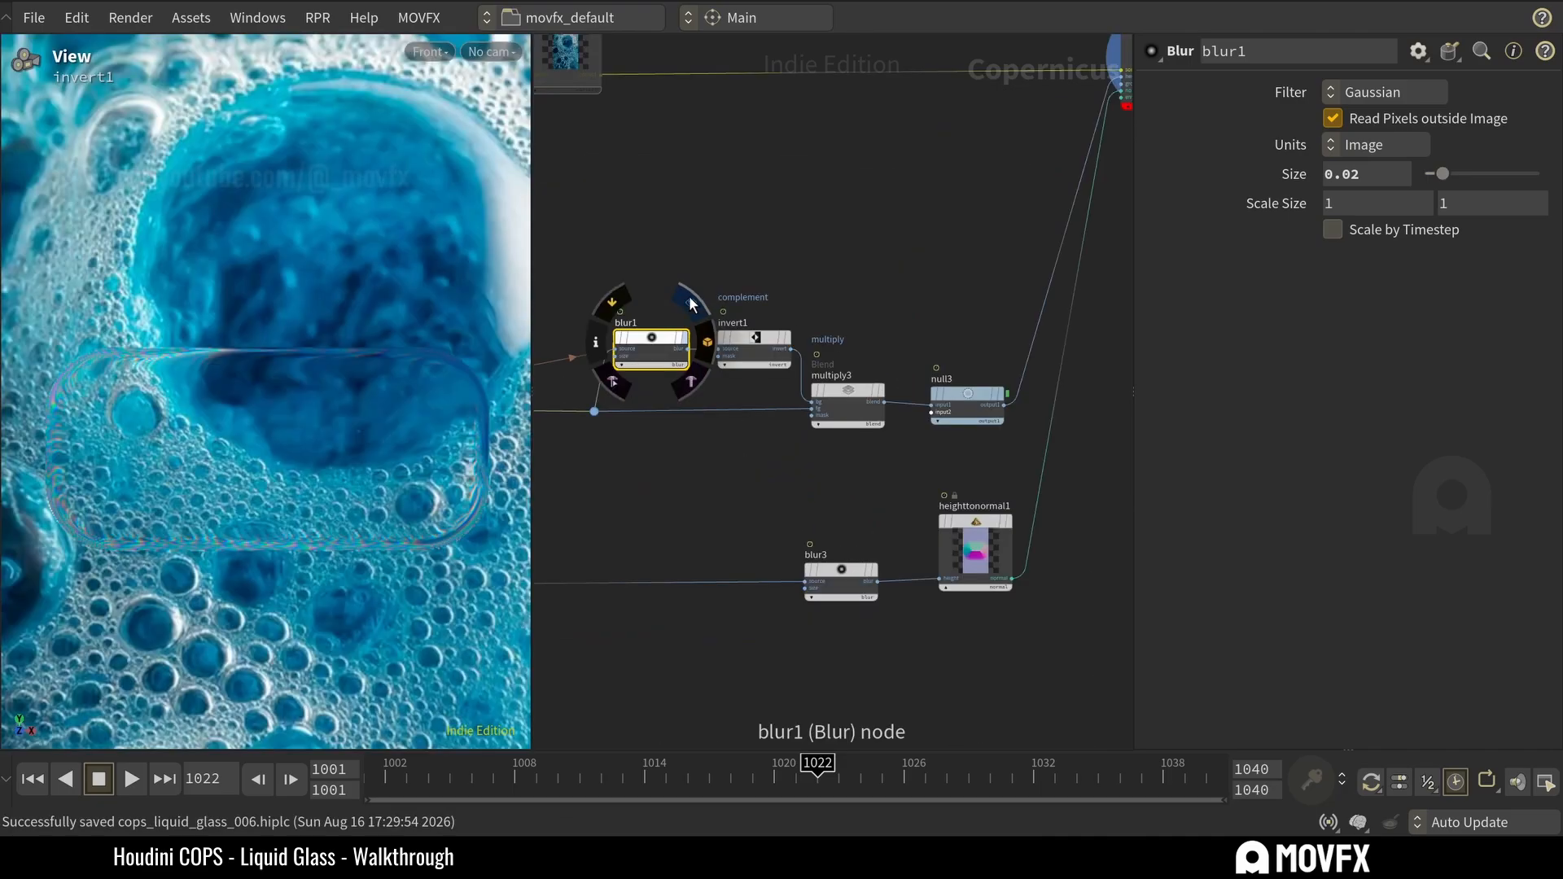
pyautogui.click(682, 337)
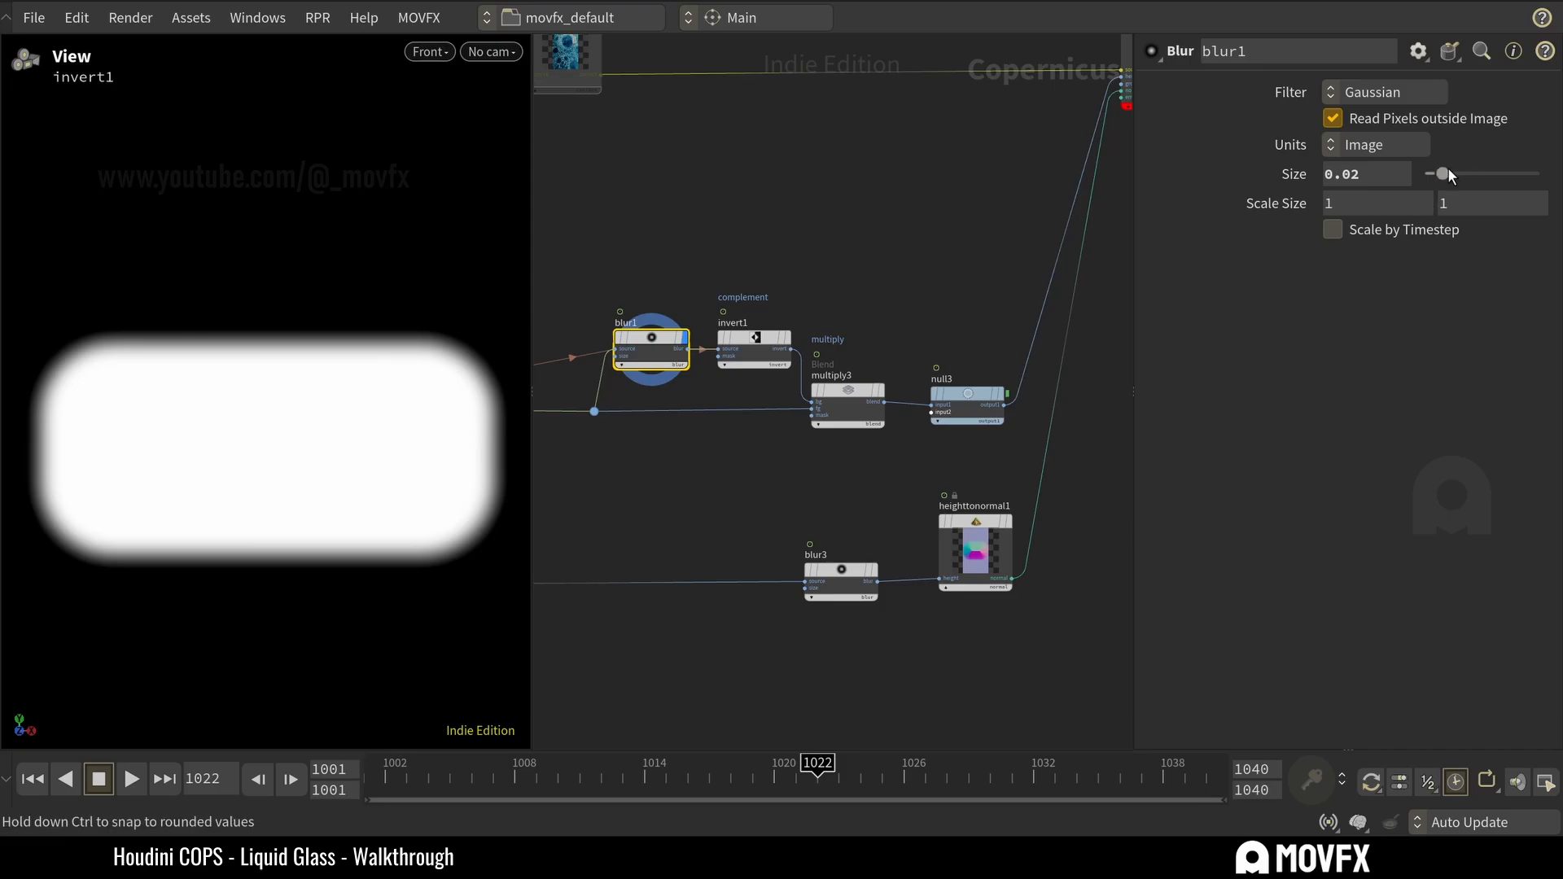
pyautogui.moveTo(1443, 172); pyautogui.dragTo(1473, 171)
pyautogui.moveTo(1454, 174); pyautogui.dragTo(1444, 176)
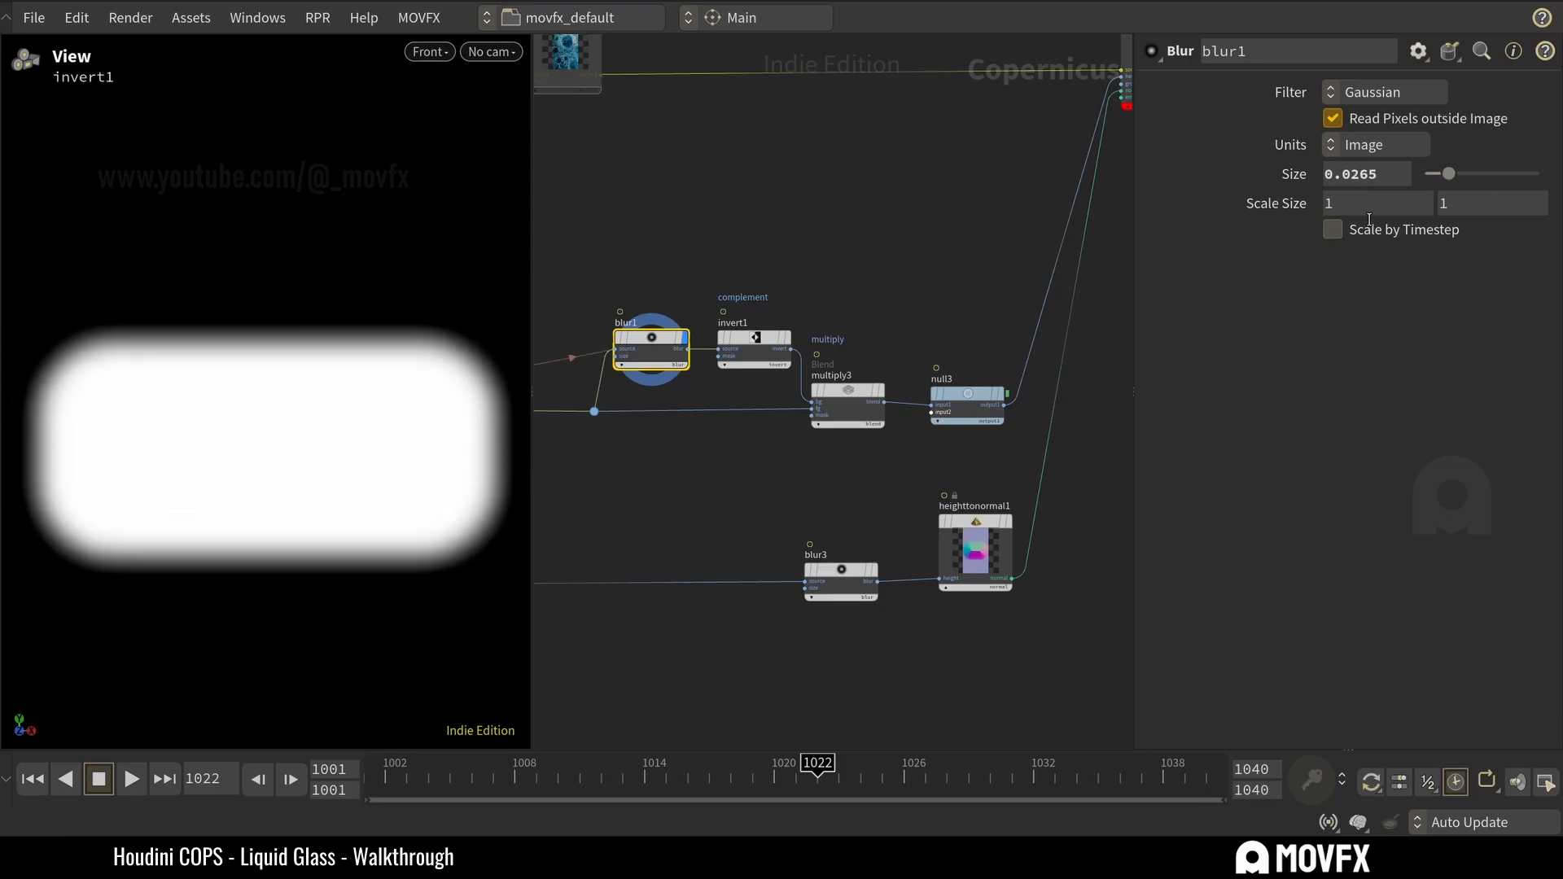
# Display the refractfromheight1 result and adjust blur1's Size to 0.0212 while watching the glass edge.
pyautogui.moveTo(1100, 268); pyautogui.dragTo(964, 368, button='middle')
pyautogui.click(1055, 113)
pyautogui.click(1048, 142)
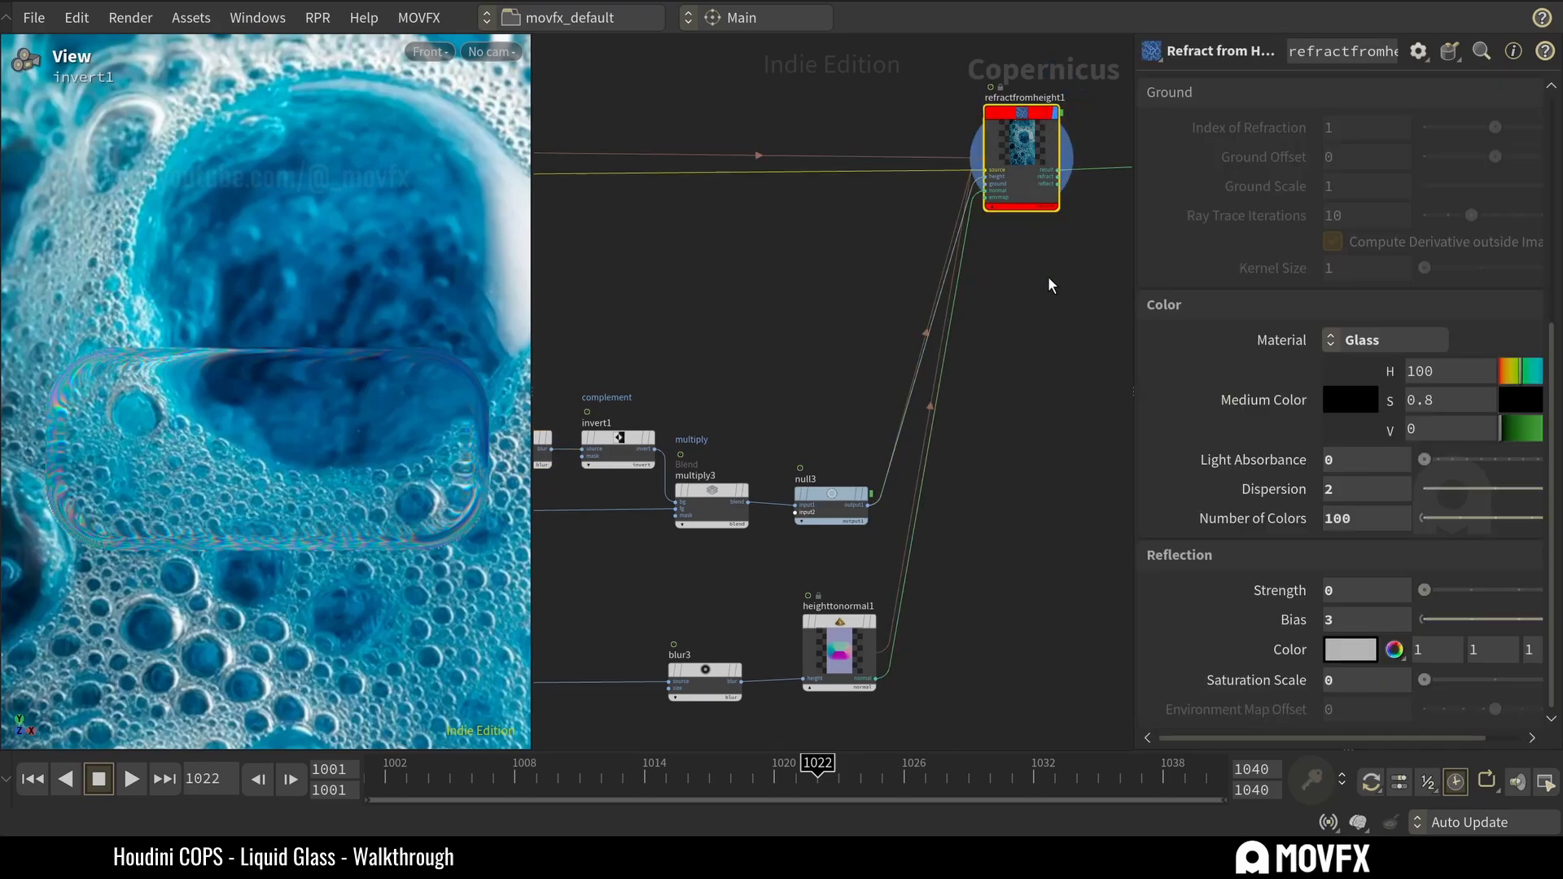
pyautogui.moveTo(784, 317); pyautogui.dragTo(896, 279, button='middle')
pyautogui.click(631, 403)
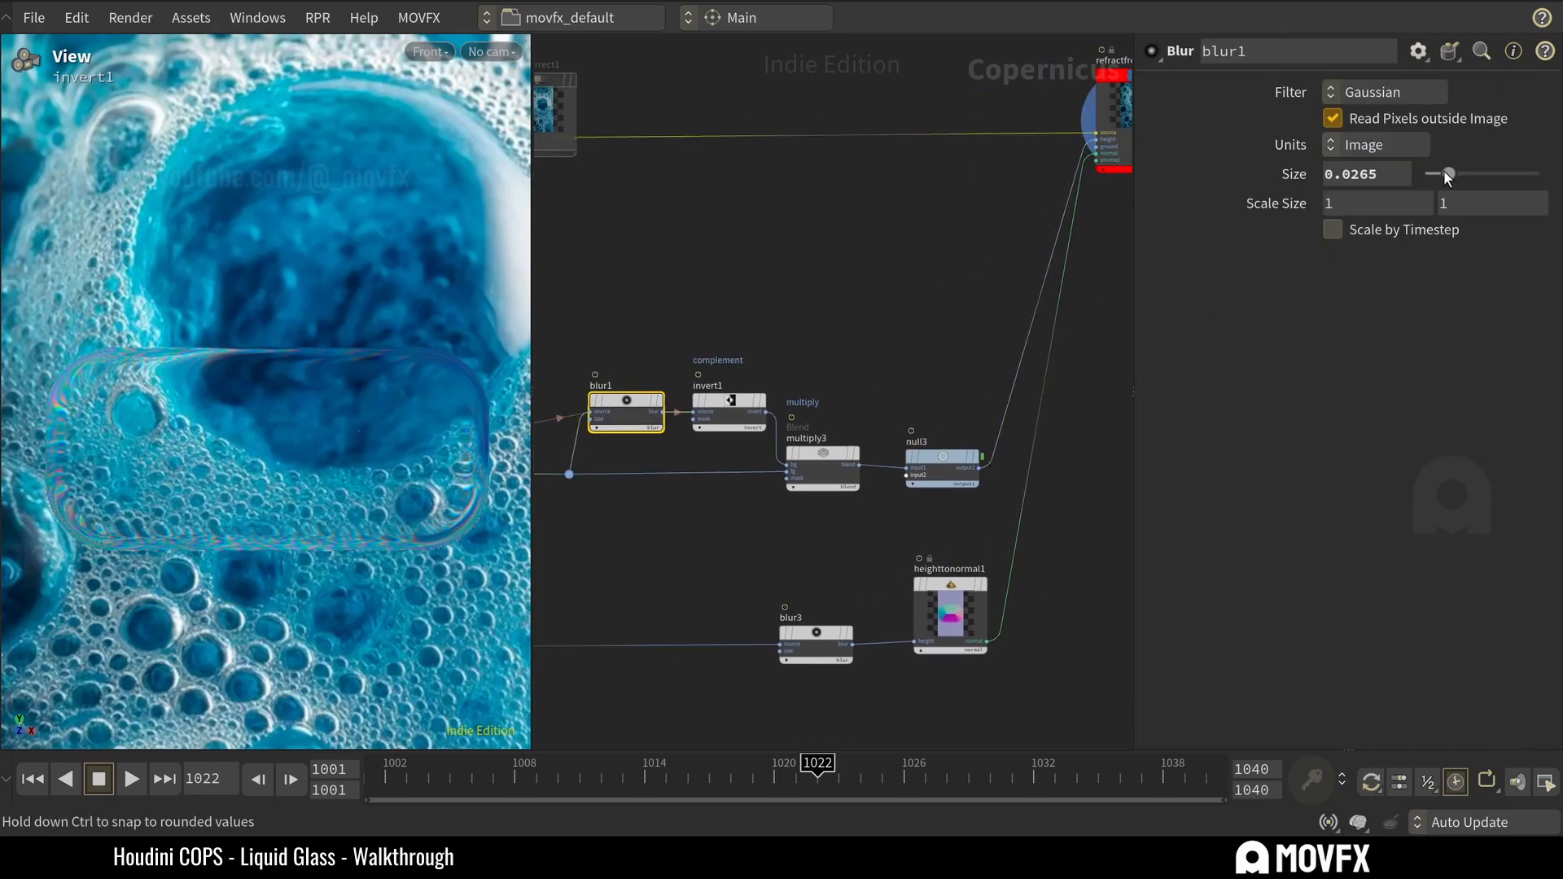
pyautogui.moveTo(1446, 172)
pyautogui.mouseDown()
pyautogui.moveTo(1516, 176)
pyautogui.moveTo(1420, 192)
pyautogui.moveTo(1434, 192)
pyautogui.mouseUp()
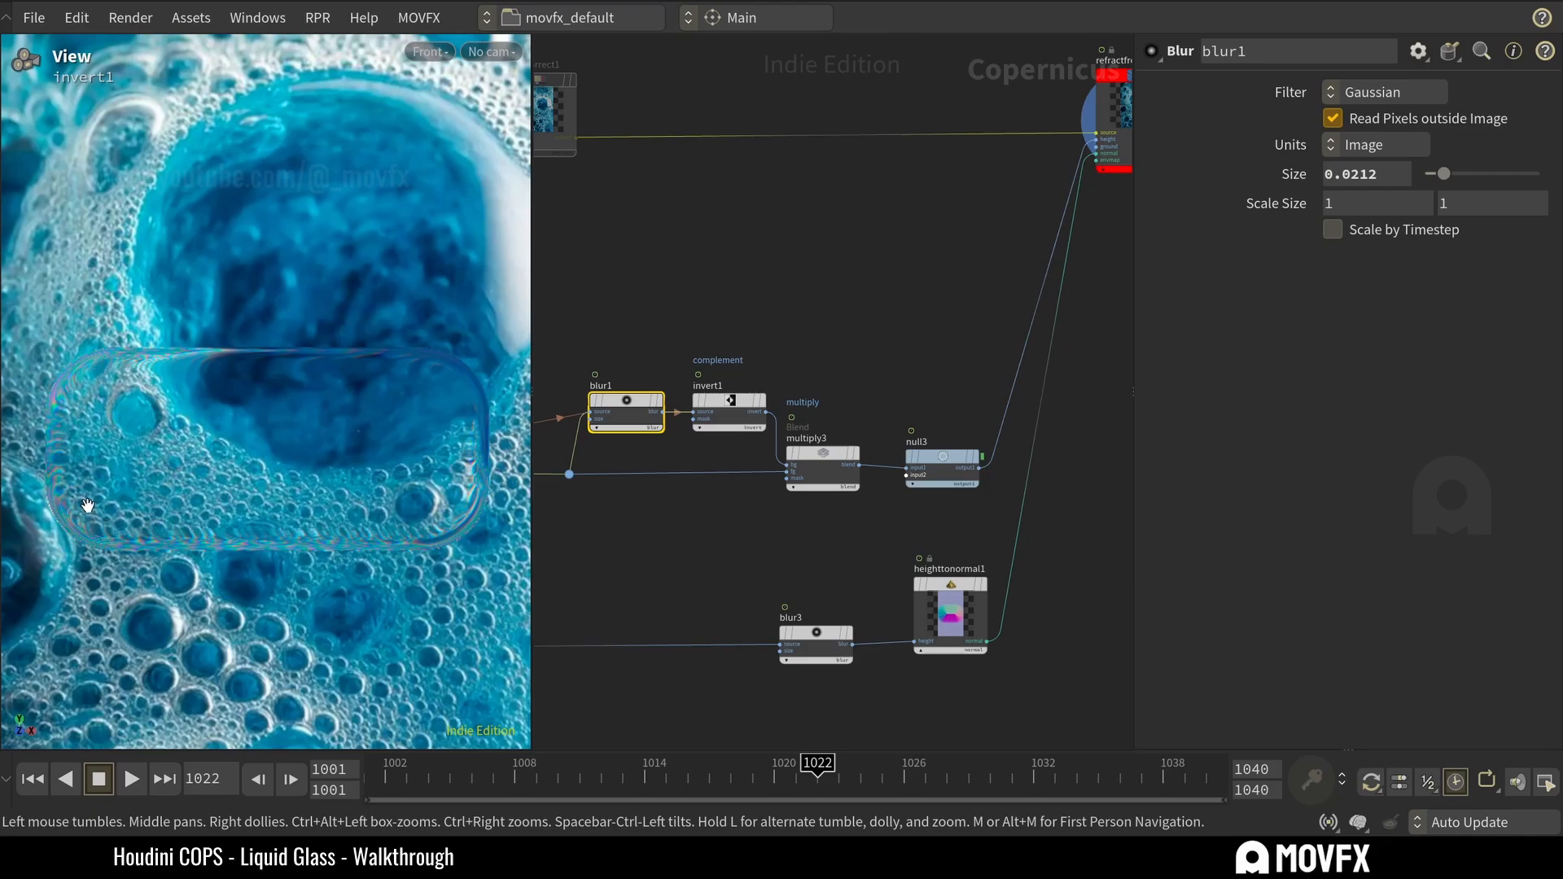
# Set blur1's Size to 0.02.
pyautogui.click(1397, 175)
pyautogui.press('BackSpace')
pyautogui.press('BackSpace')
pyautogui.press('Return')
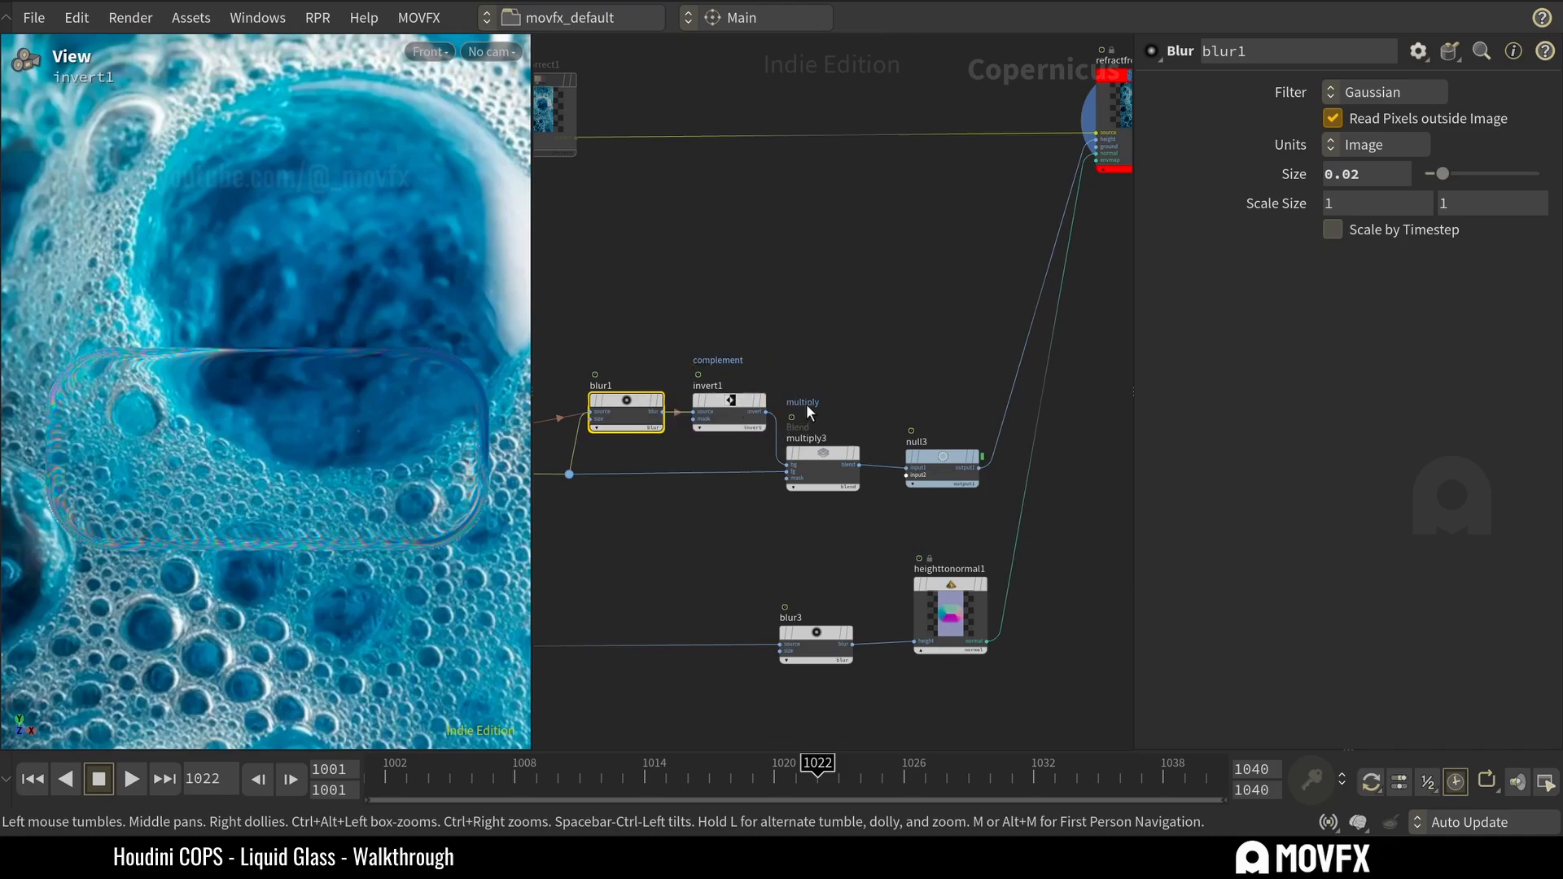
# Preview the height branch node by node: blur1, the invert1 complement and the multiply3 blend.
pyautogui.click(664, 375)
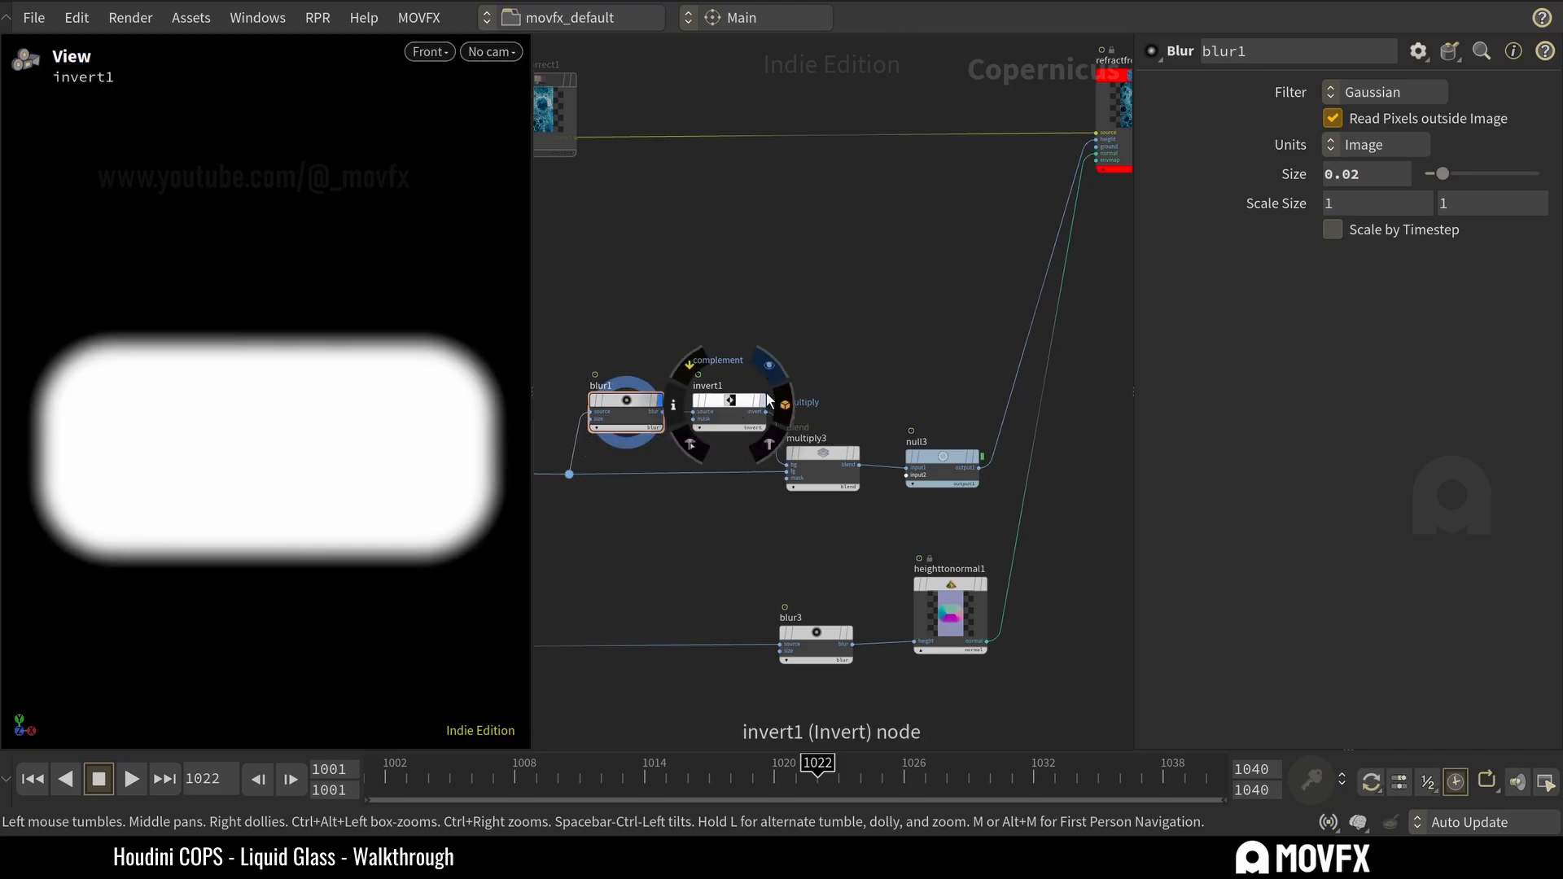
pyautogui.click(768, 374)
pyautogui.moveTo(761, 268); pyautogui.dragTo(721, 407)
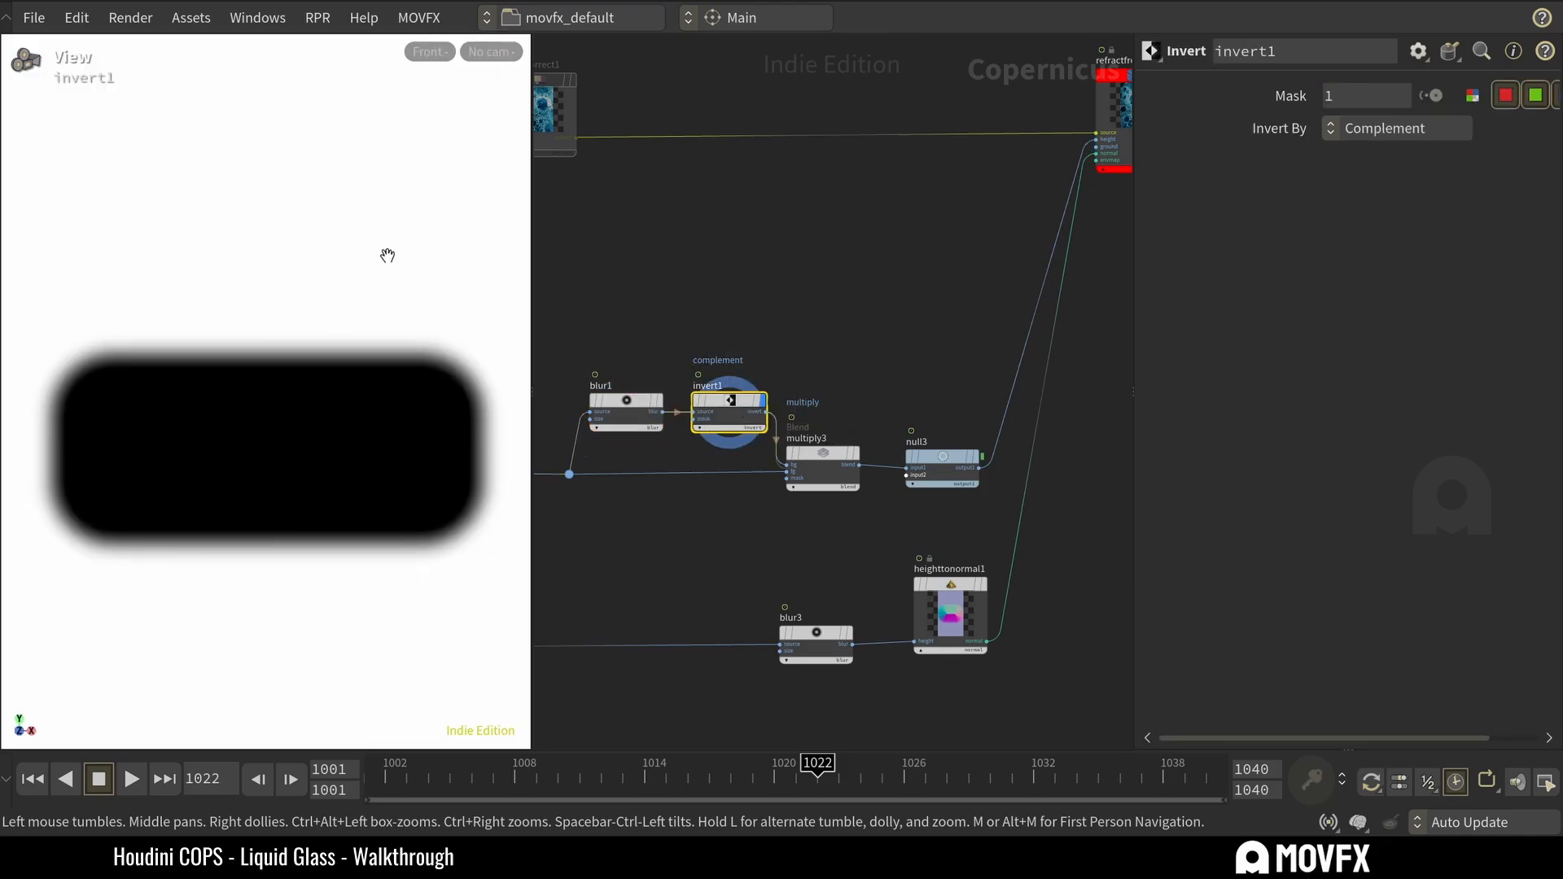
pyautogui.moveTo(871, 414); pyautogui.dragTo(830, 466)
pyautogui.click(863, 429)
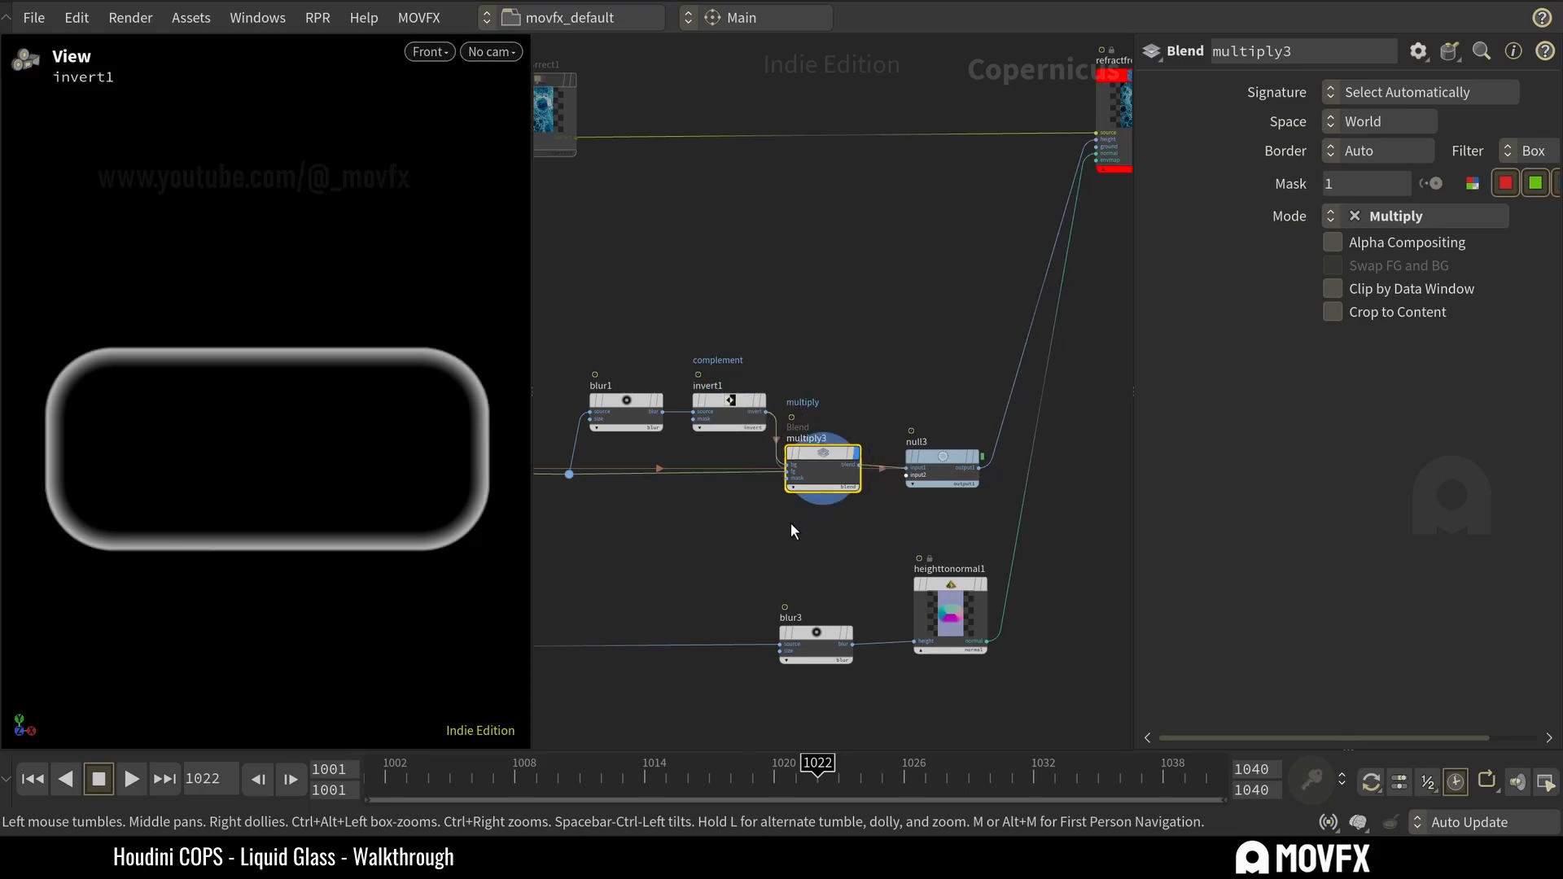
# Trace the second input of multiply3 back to sdftomono5 and preview that node's solid fill.
pyautogui.moveTo(791, 525); pyautogui.dragTo(890, 517, button='middle')
pyautogui.click(675, 433)
pyautogui.moveTo(652, 370); pyautogui.dragTo(619, 489)
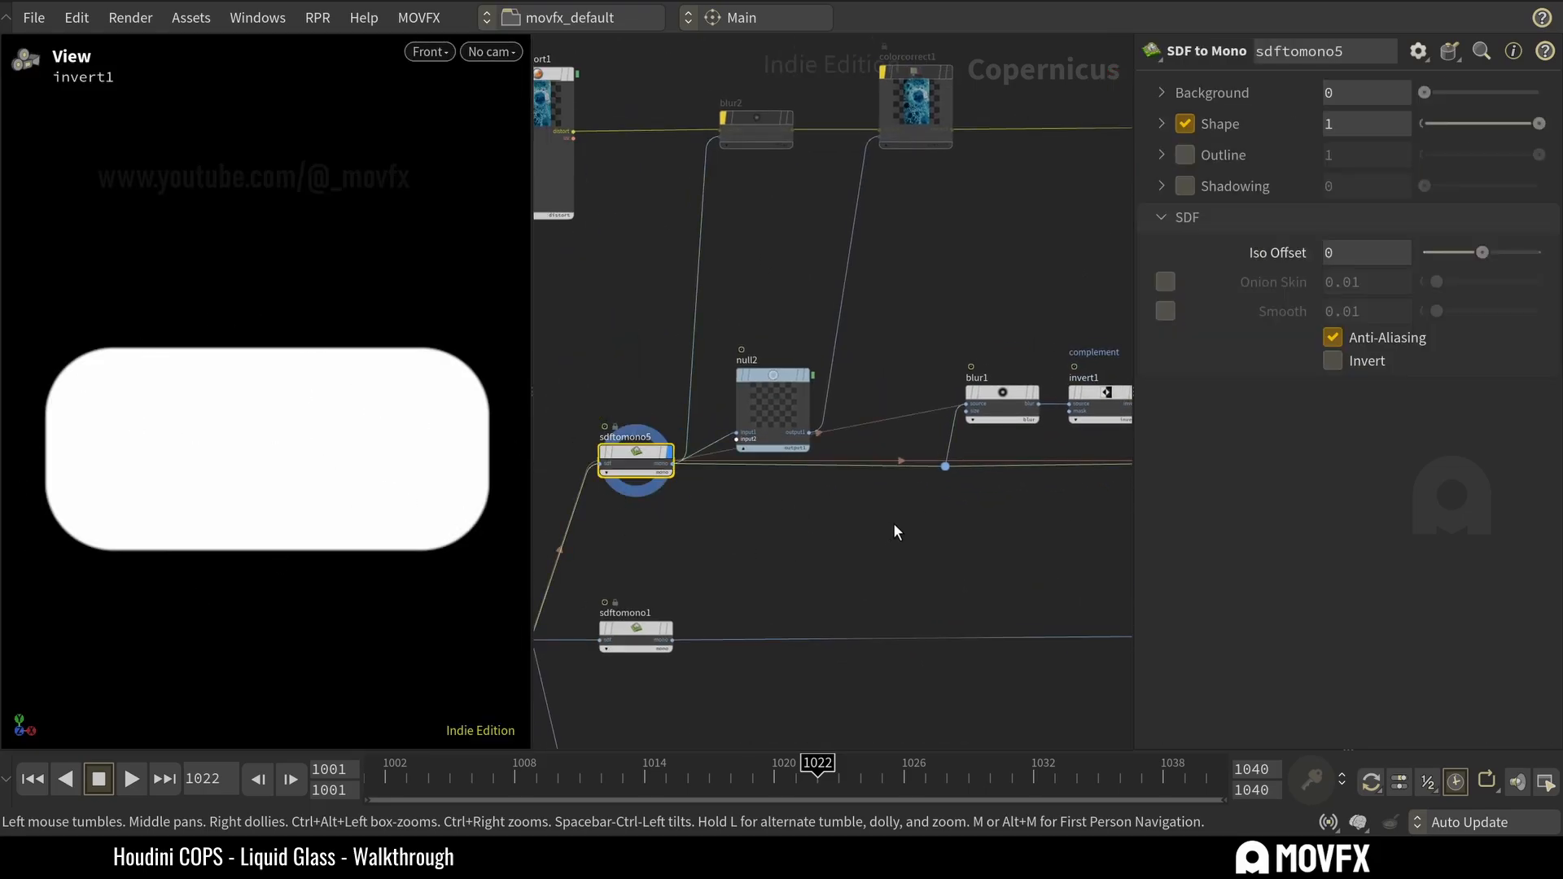
# Preview multiply3 while trying blur1's Size at 0.0562, and undo the size change.
pyautogui.moveTo(947, 521); pyautogui.dragTo(649, 518, button='middle')
pyautogui.click(940, 446)
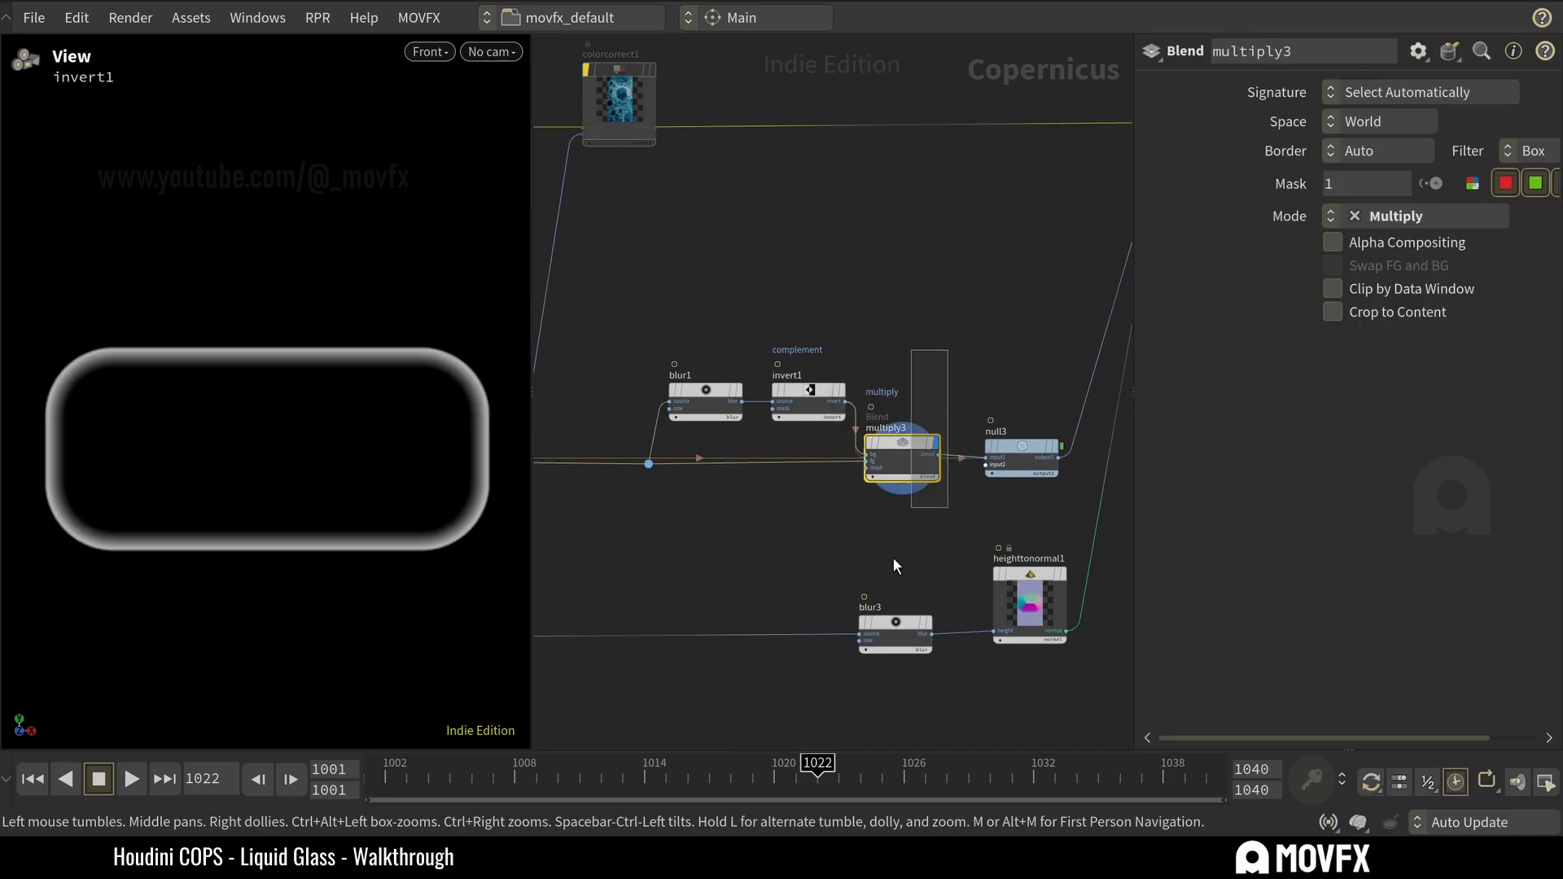
pyautogui.click(706, 399)
pyautogui.moveTo(1449, 173)
pyautogui.mouseDown()
pyautogui.moveTo(1488, 173)
pyautogui.moveTo(1433, 173)
pyautogui.moveTo(1476, 174)
pyautogui.mouseUp()
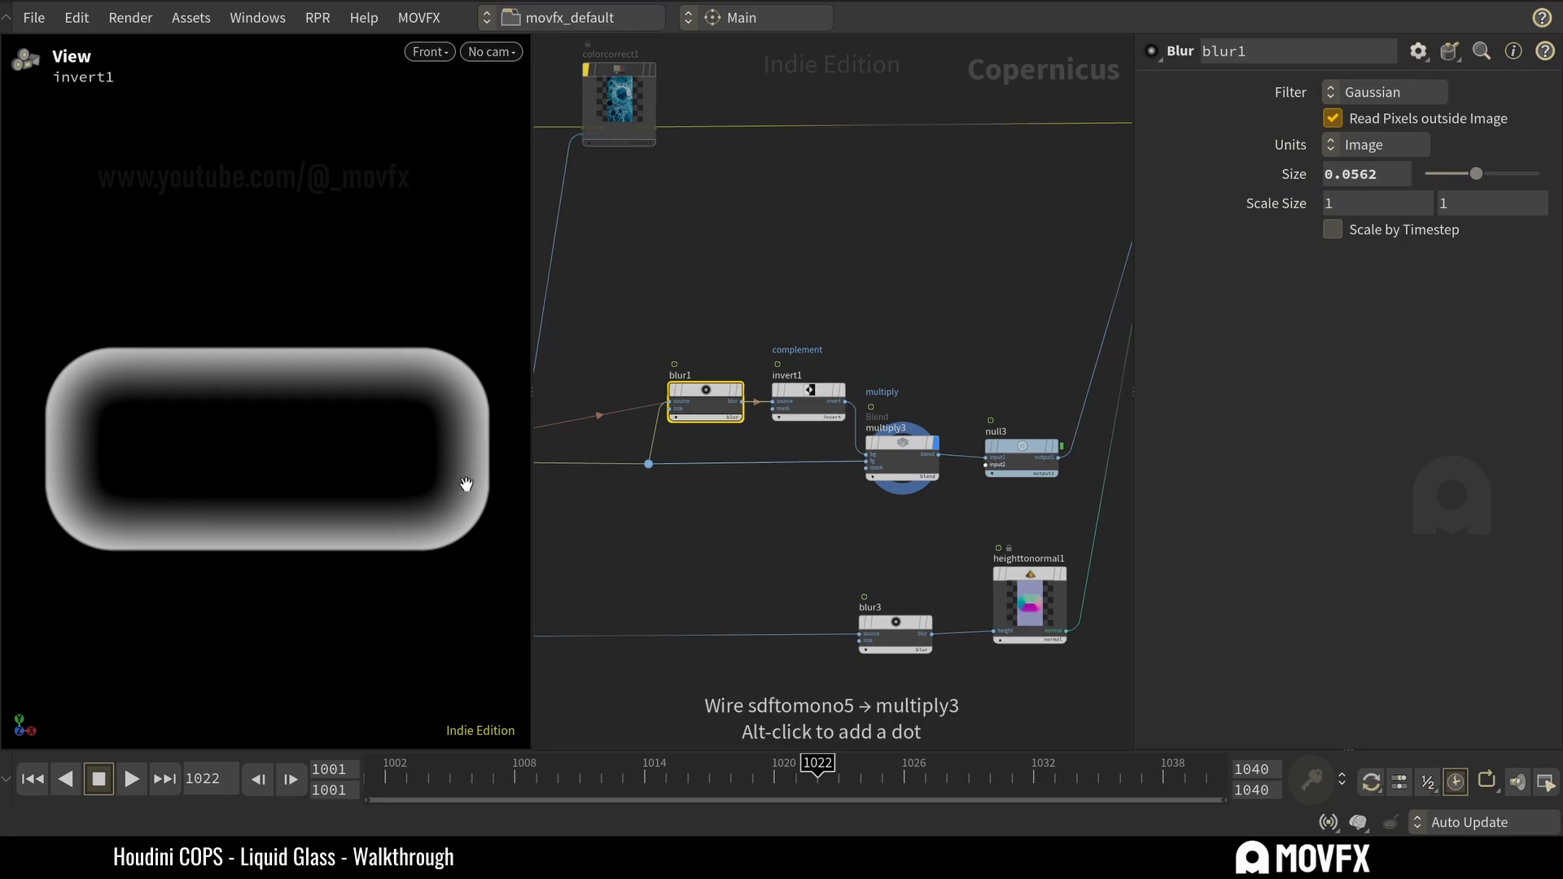
pyautogui.hotkey('ctrl', 'z')
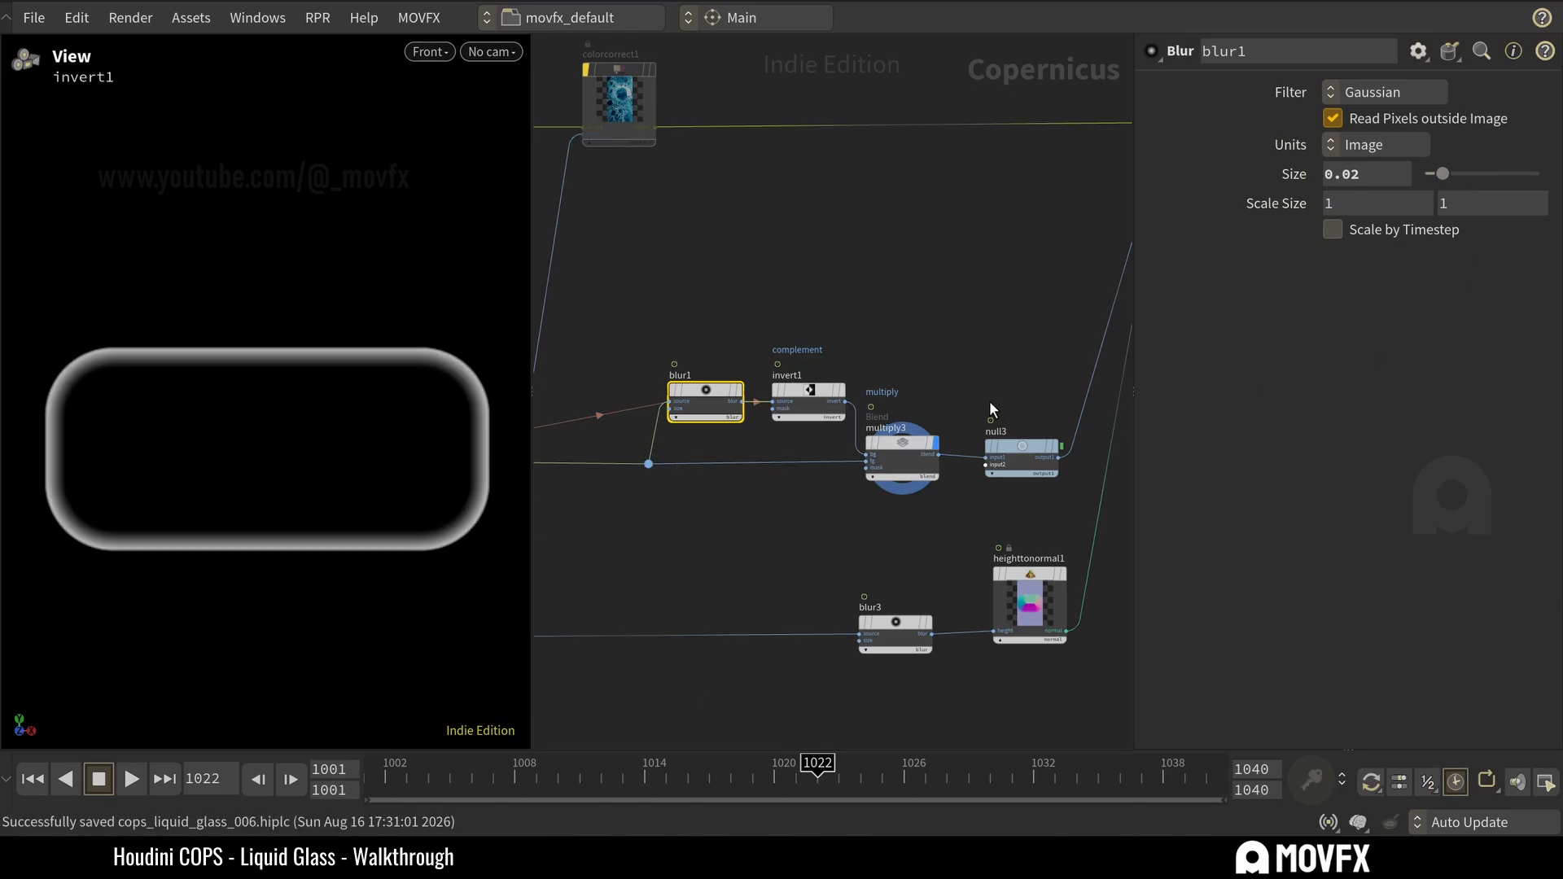
# Trace the normal input of refractfromheight1 and preview heighttonormal1 and its source blur3.
pyautogui.moveTo(1025, 338); pyautogui.dragTo(809, 346, button='middle')
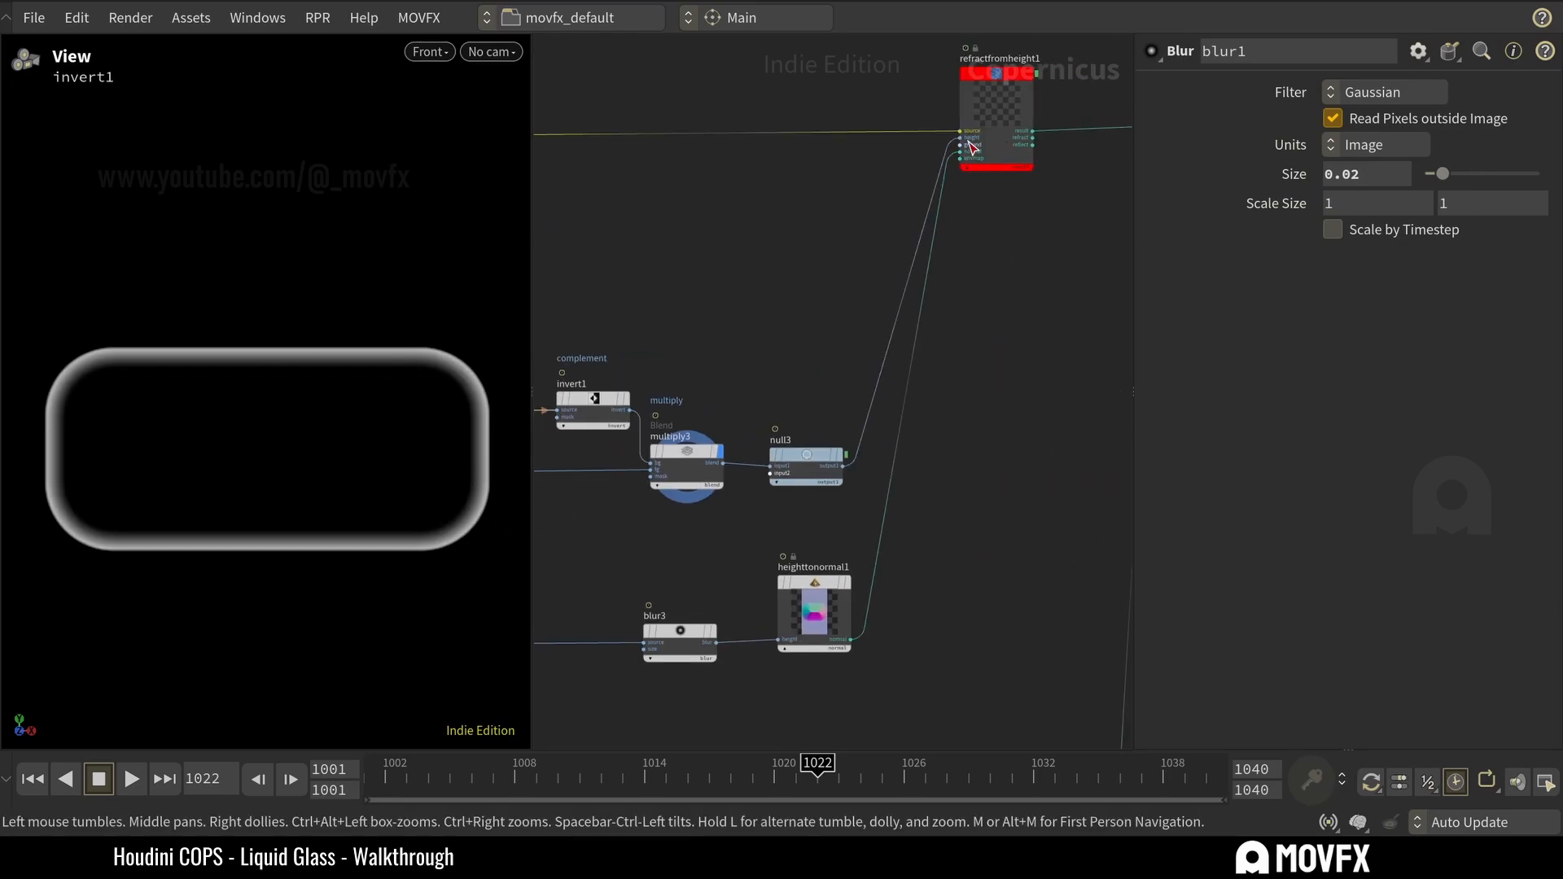
pyautogui.moveTo(864, 569); pyautogui.dragTo(862, 508, button='middle')
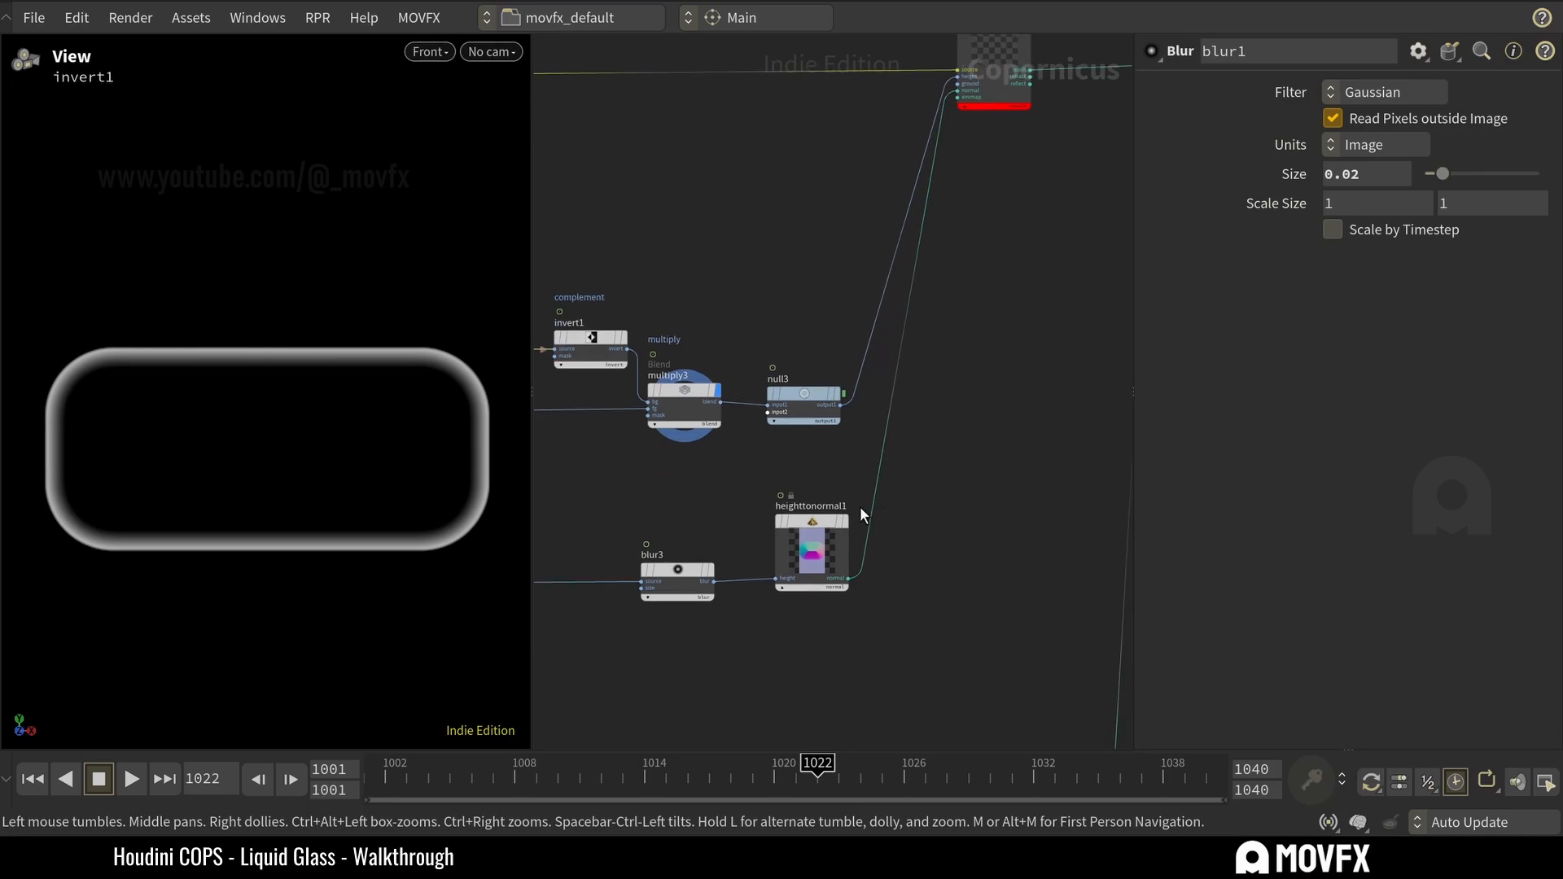
pyautogui.click(810, 566)
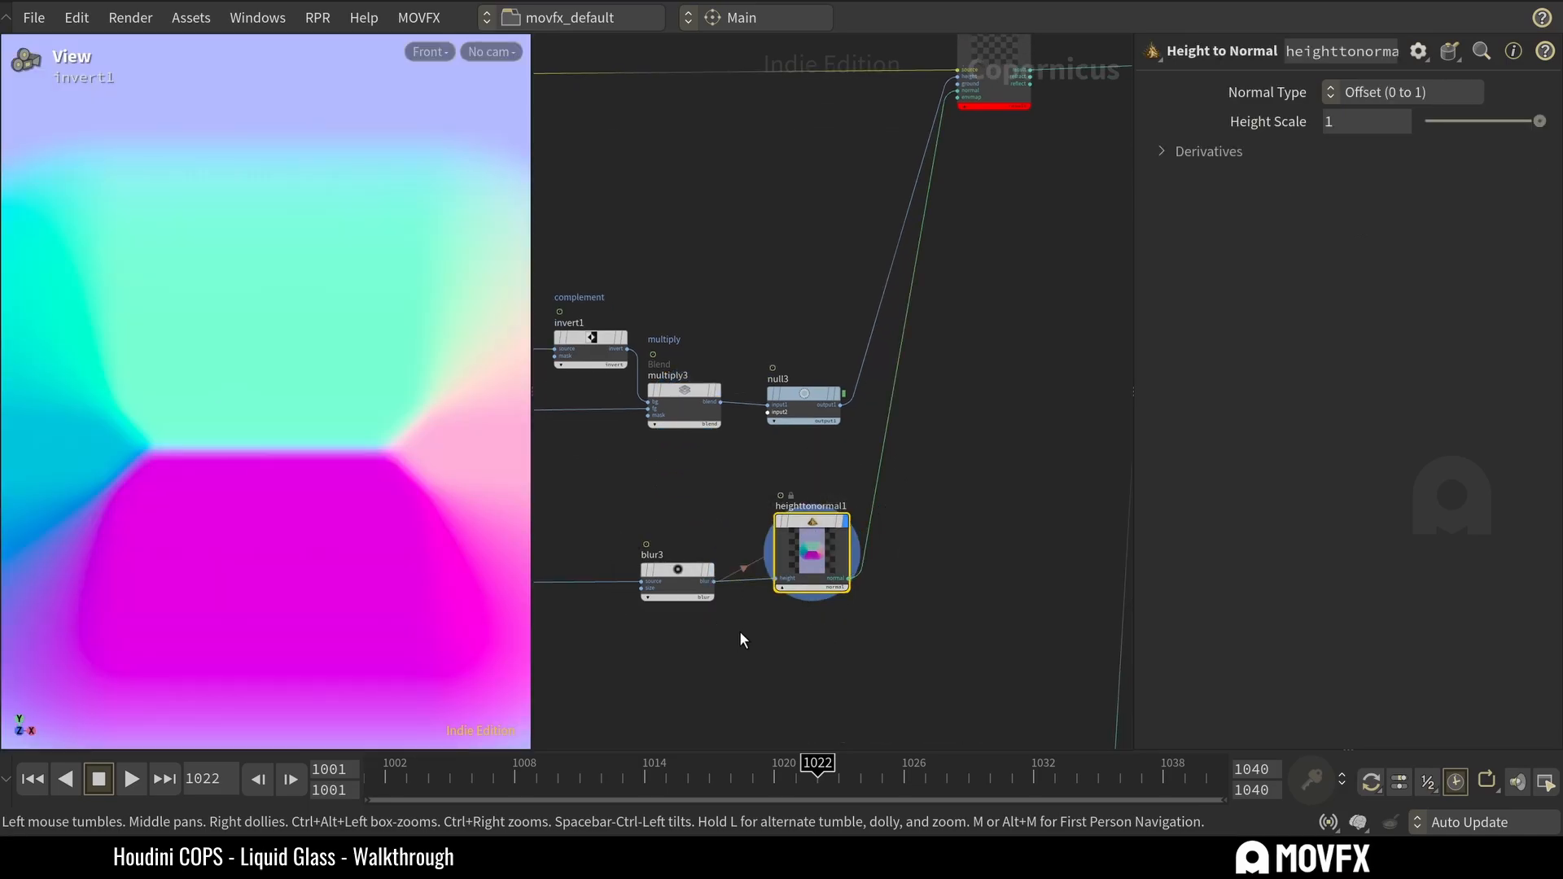
pyautogui.click(717, 538)
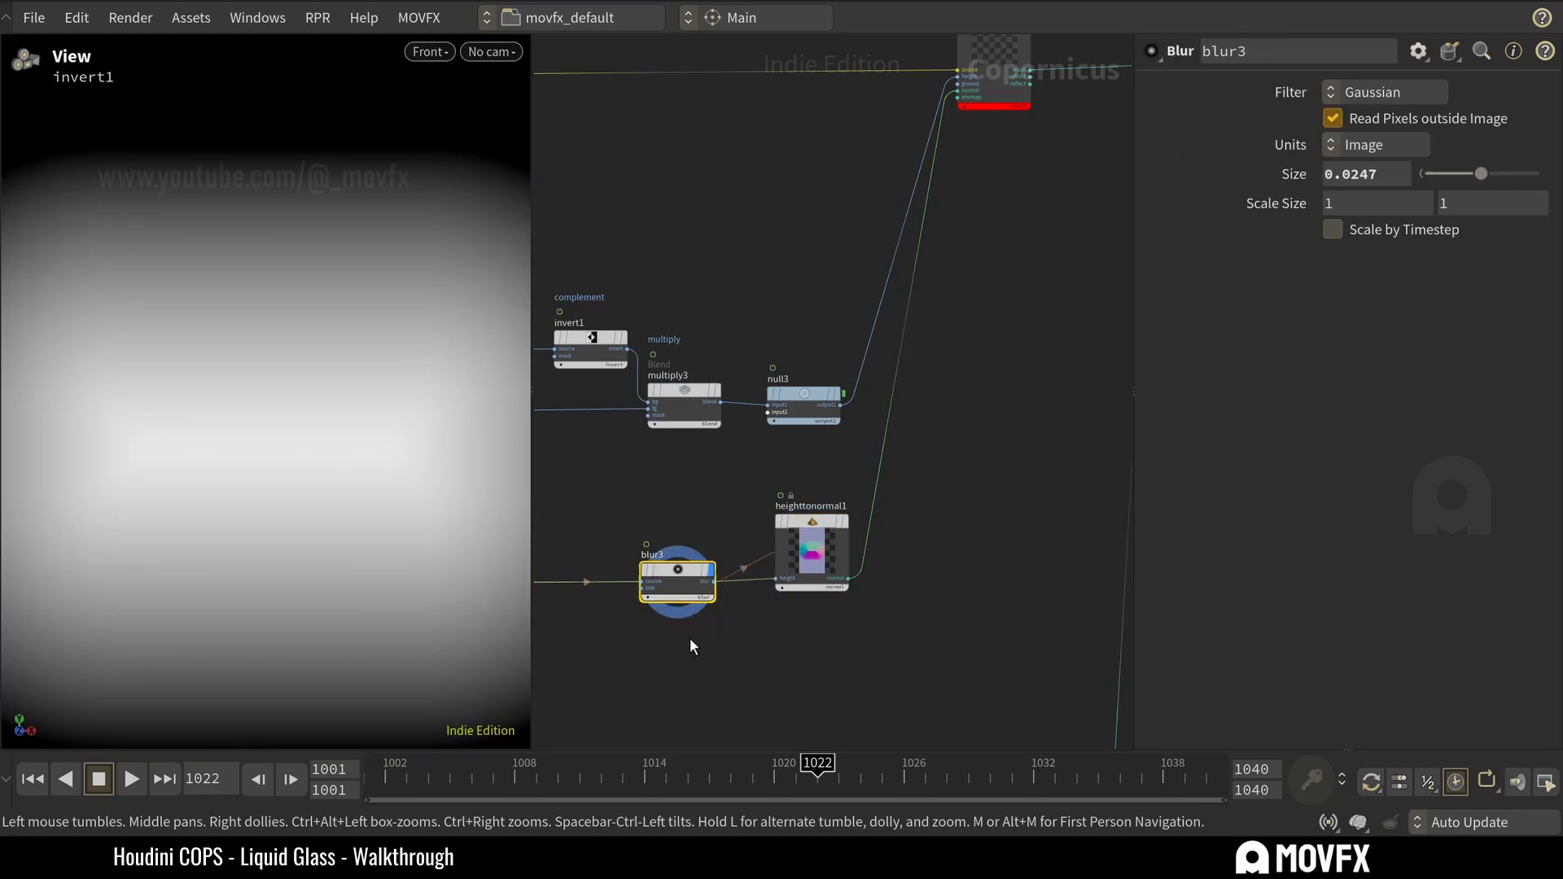
# Follow blur3's input back to sdftomono1 and return to the blurred height gradient.
pyautogui.moveTo(690, 637); pyautogui.dragTo(1106, 564, button='middle')
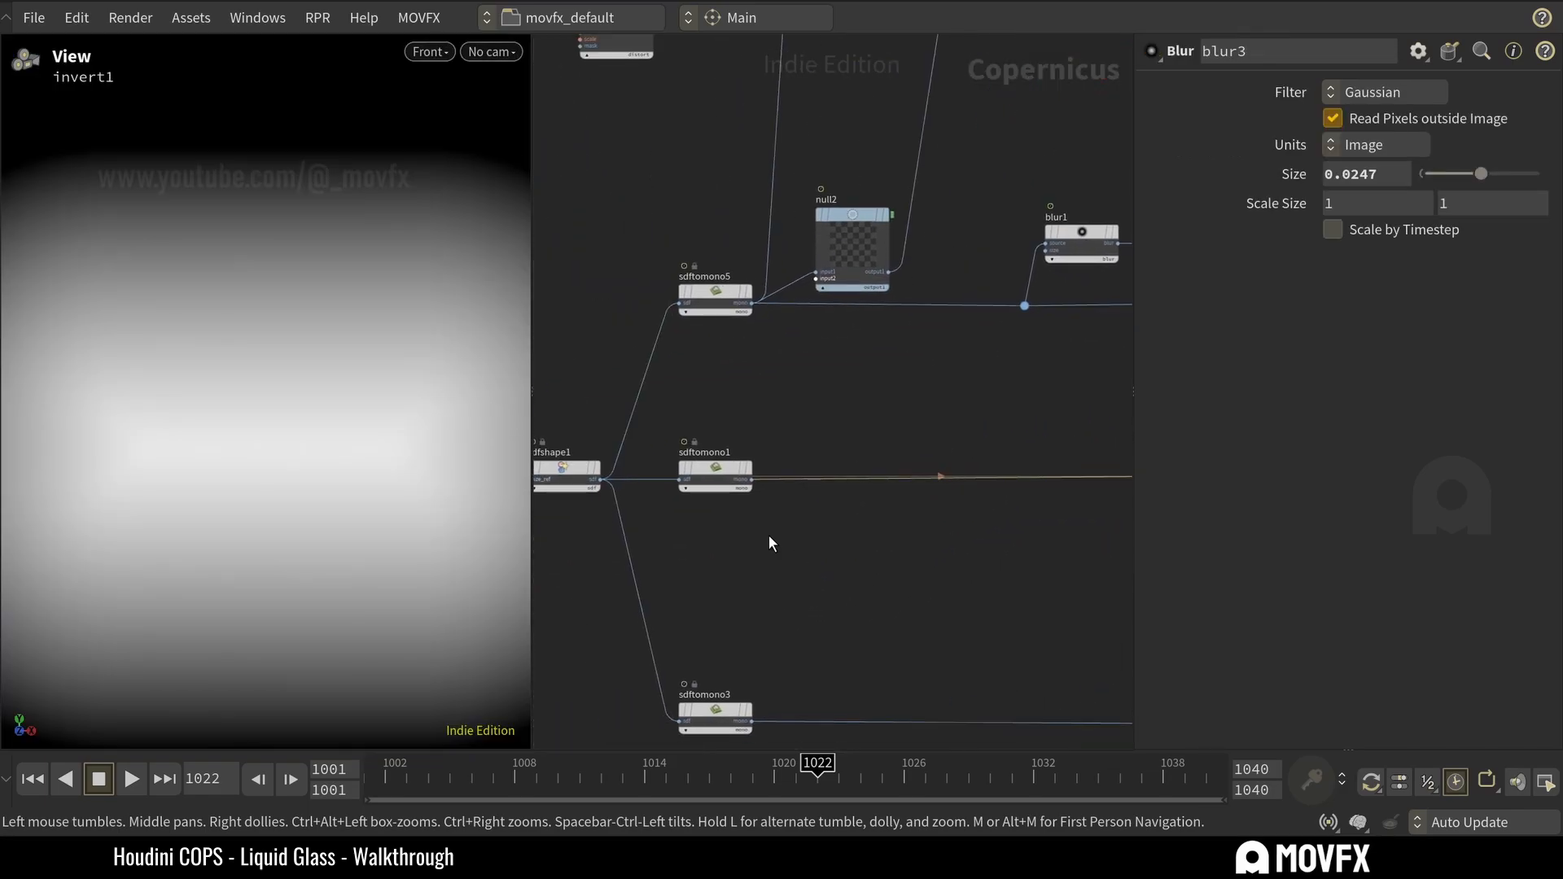
pyautogui.click(754, 470)
pyautogui.moveTo(981, 418); pyautogui.dragTo(743, 429, button='middle')
pyautogui.click(887, 507)
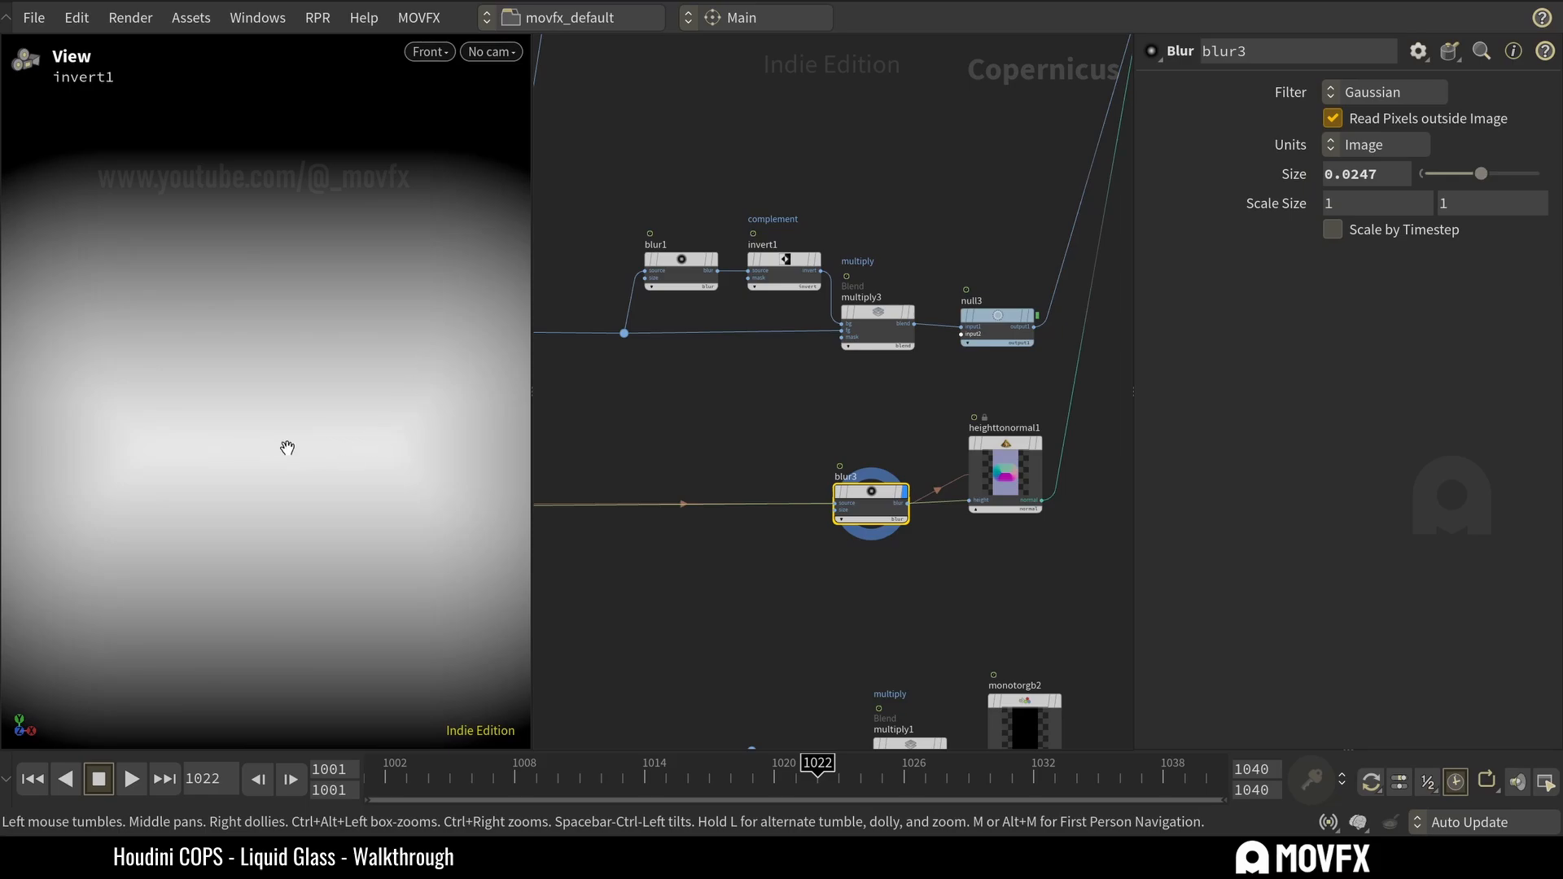
# Compare the whole heighttonormal1 normal map with the edge height mask from null3.
pyautogui.click(1005, 468)
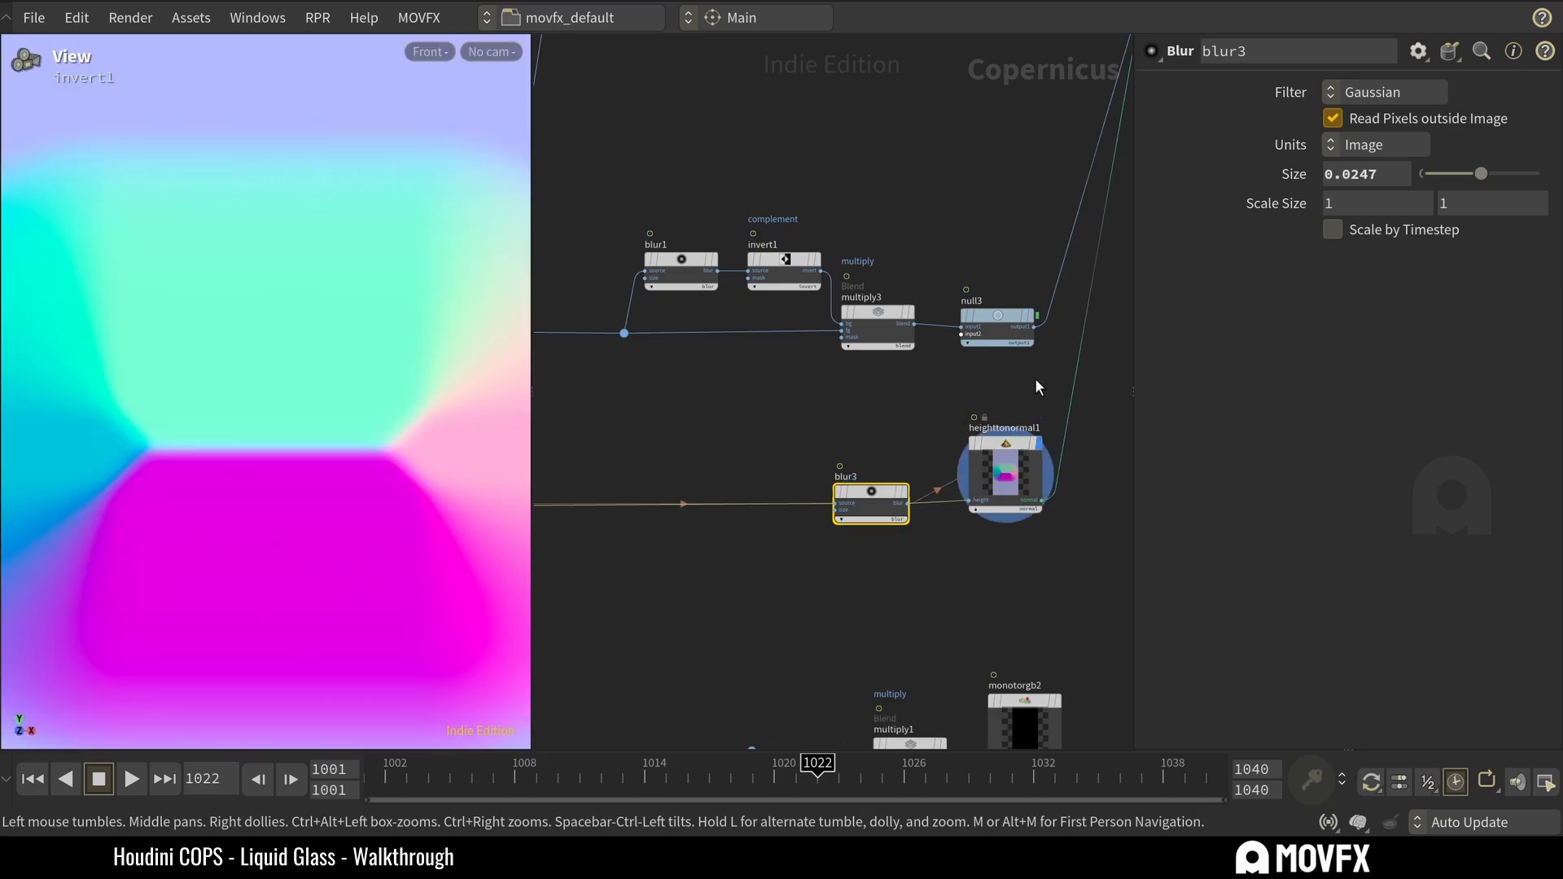
pyautogui.scroll(-3, 214, 458)
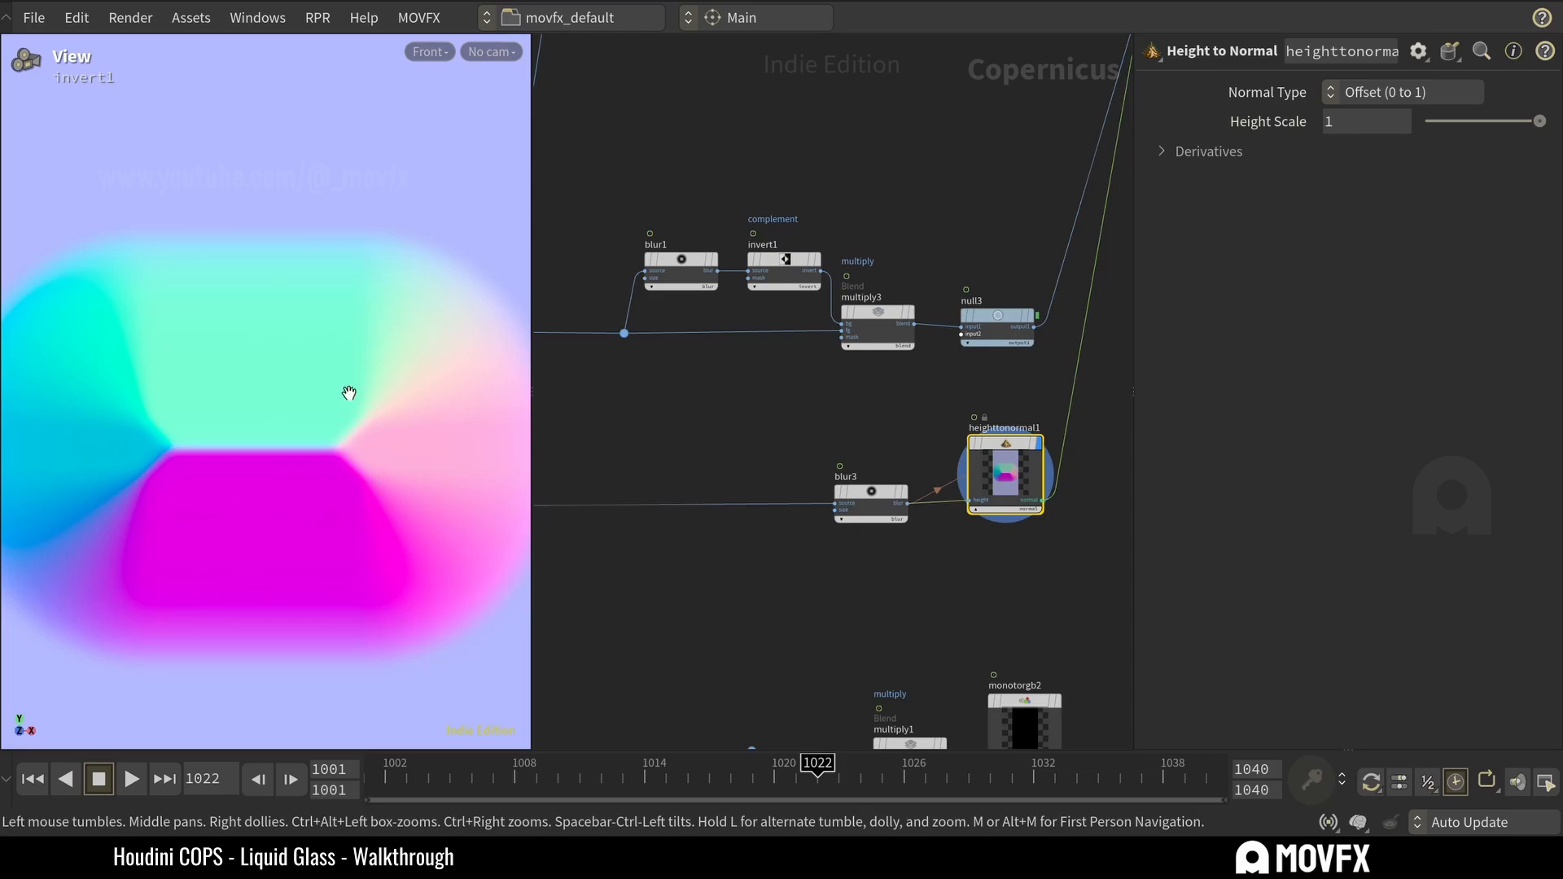
pyautogui.click(998, 326)
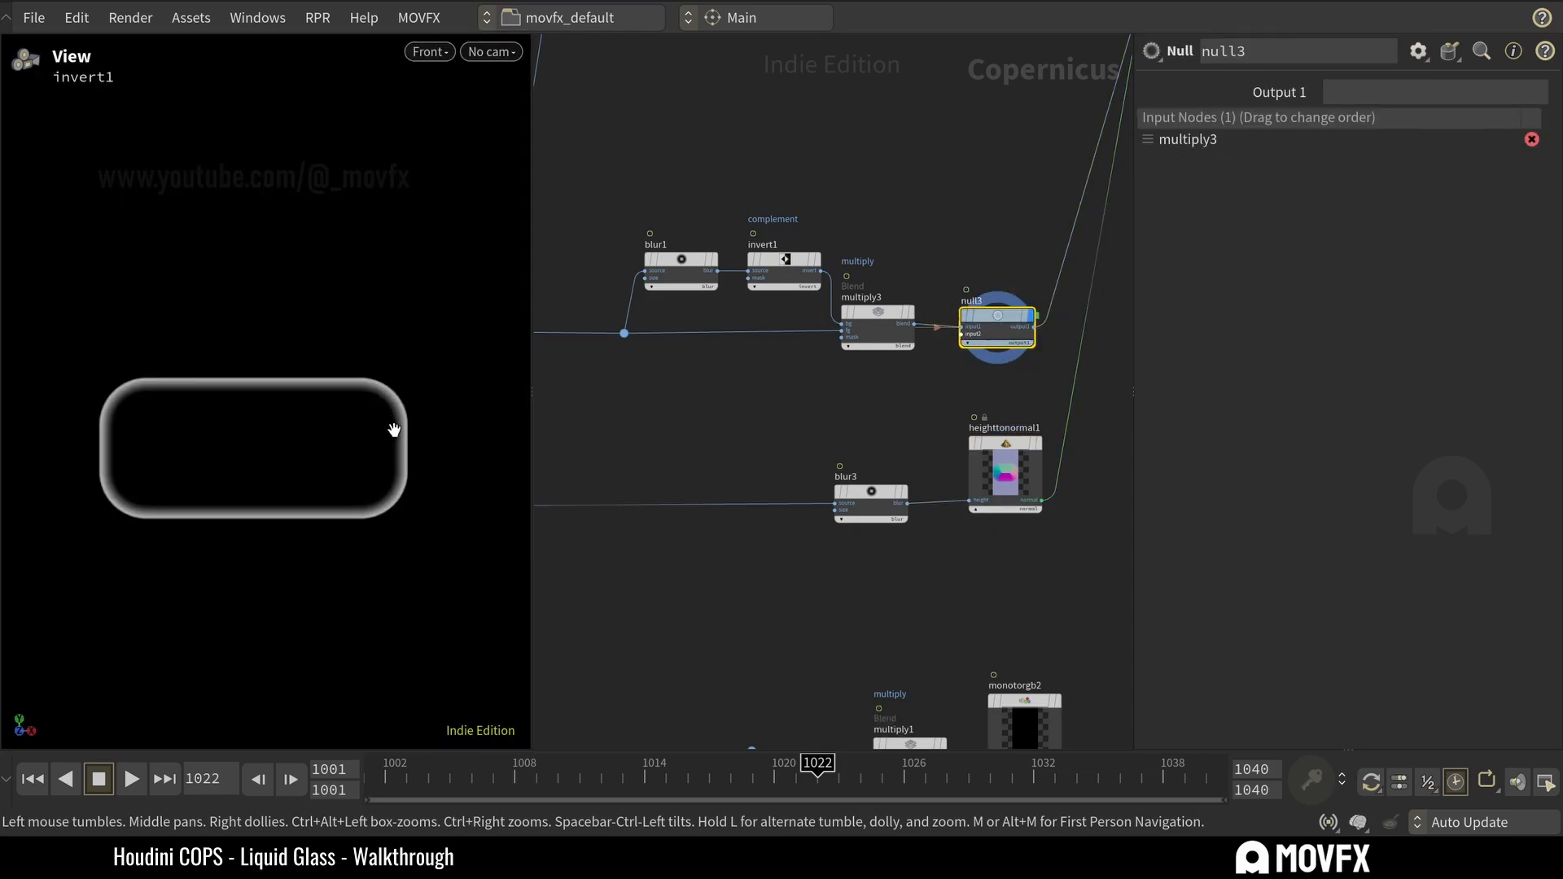
pyautogui.click(988, 501)
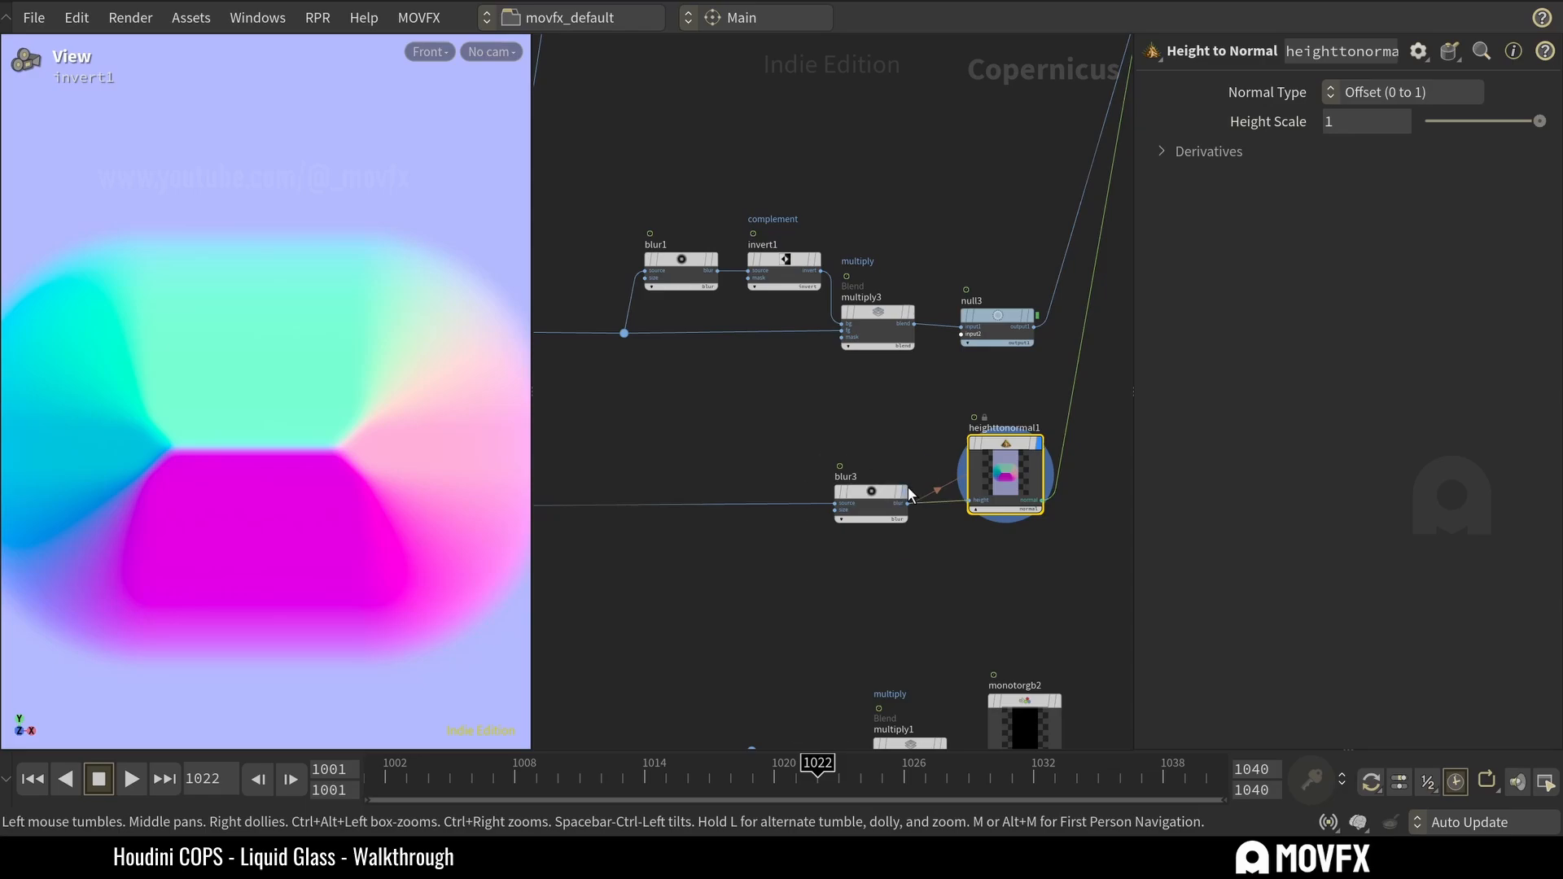
# Set blur3's Size to 0.05, try 0.25 while watching the normal map, and undo the 0.25 value.
pyautogui.click(888, 503)
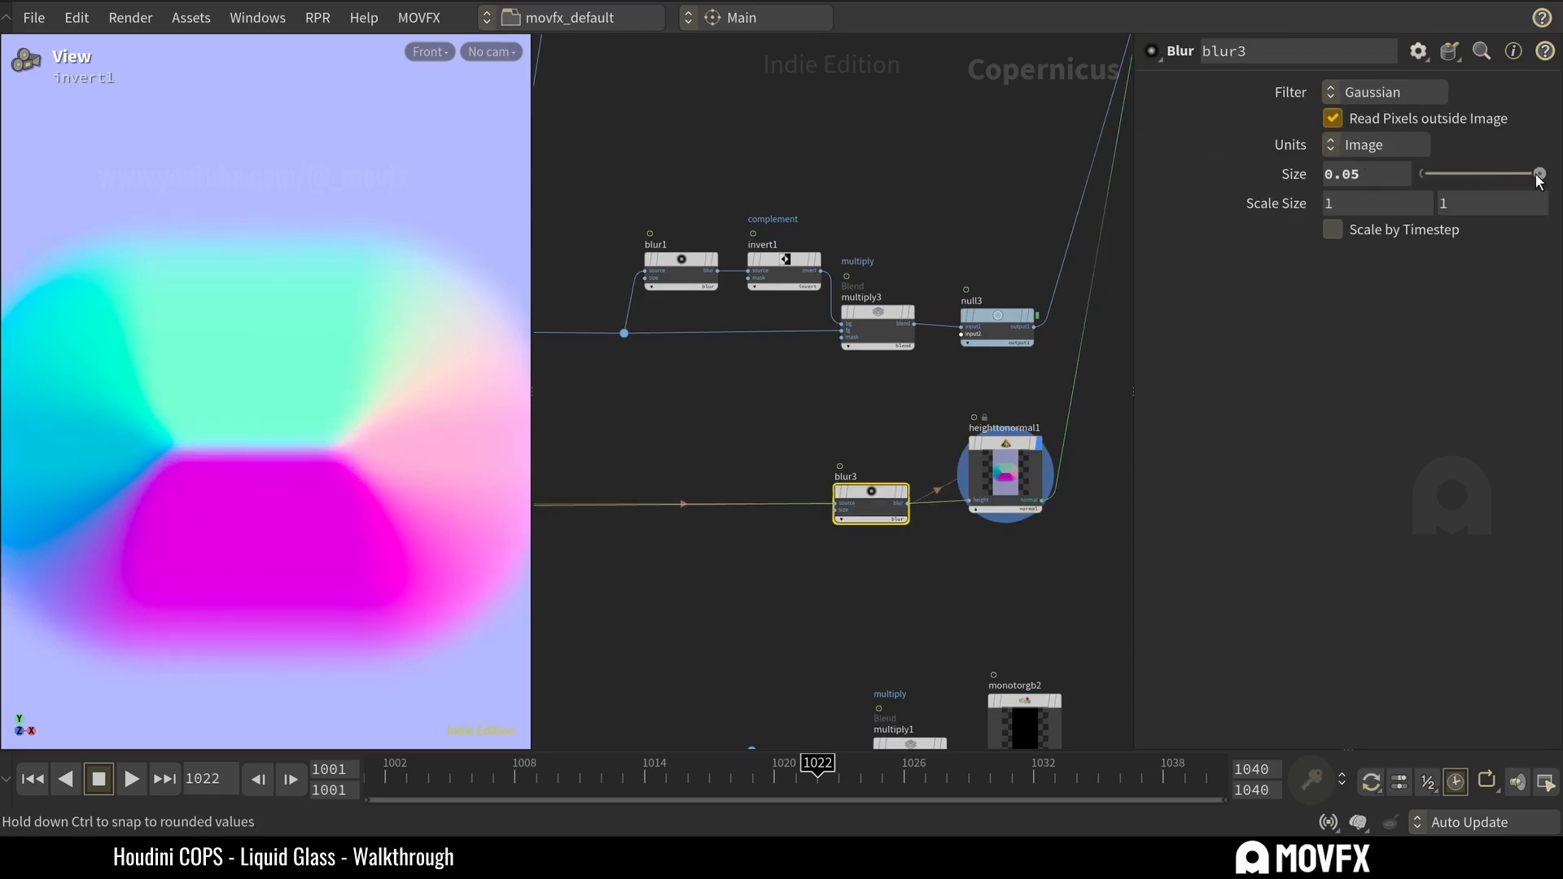
pyautogui.moveTo(1364, 175); pyautogui.dragTo(1397, 203, button='middle')
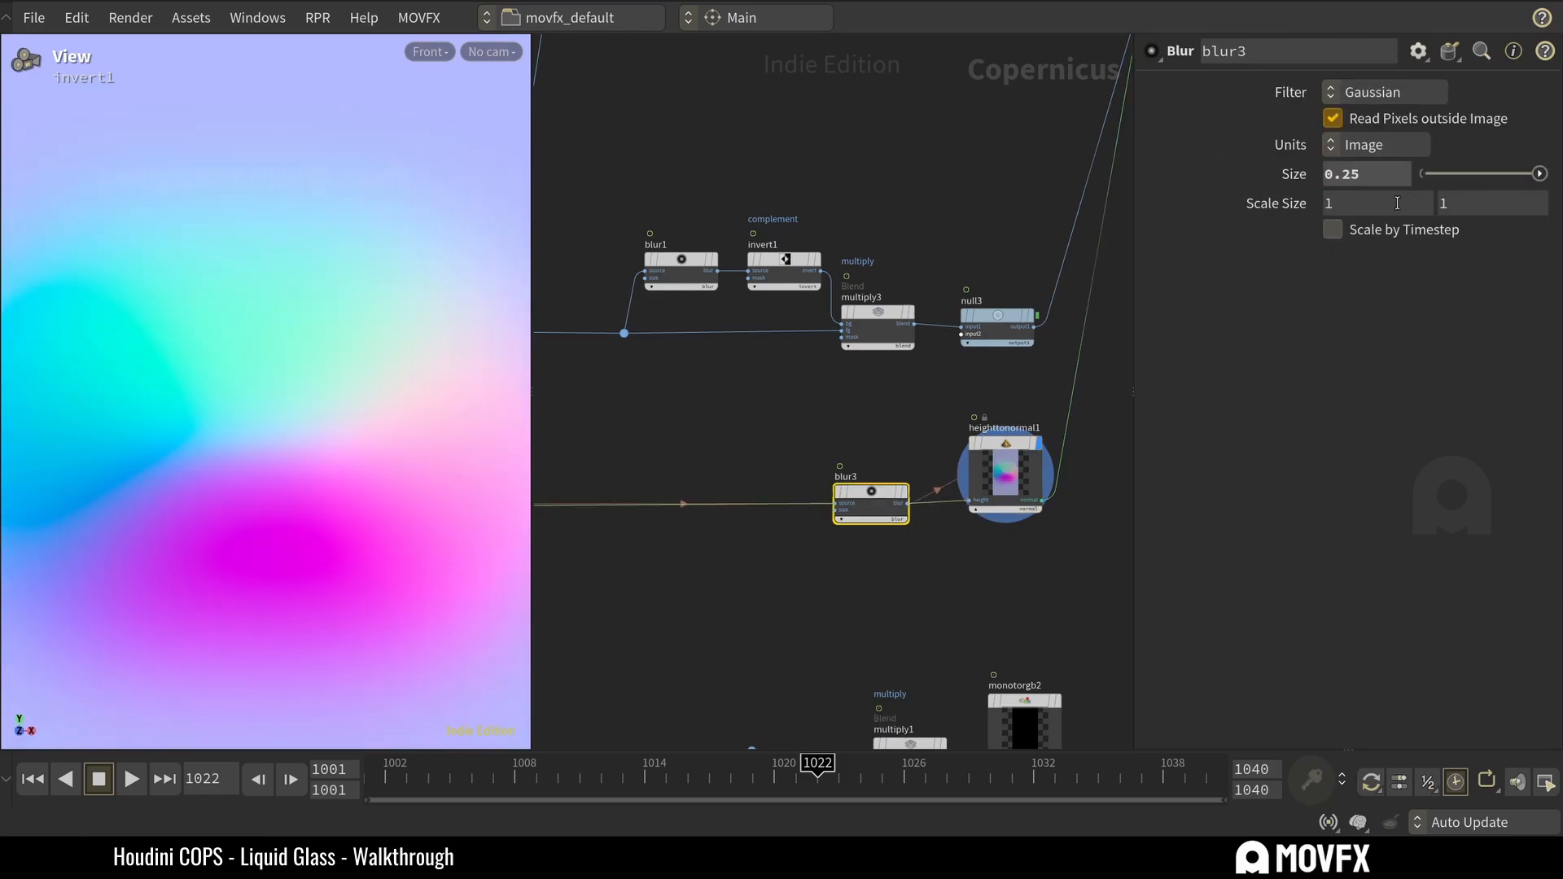
pyautogui.hotkey('ctrl', 'z')
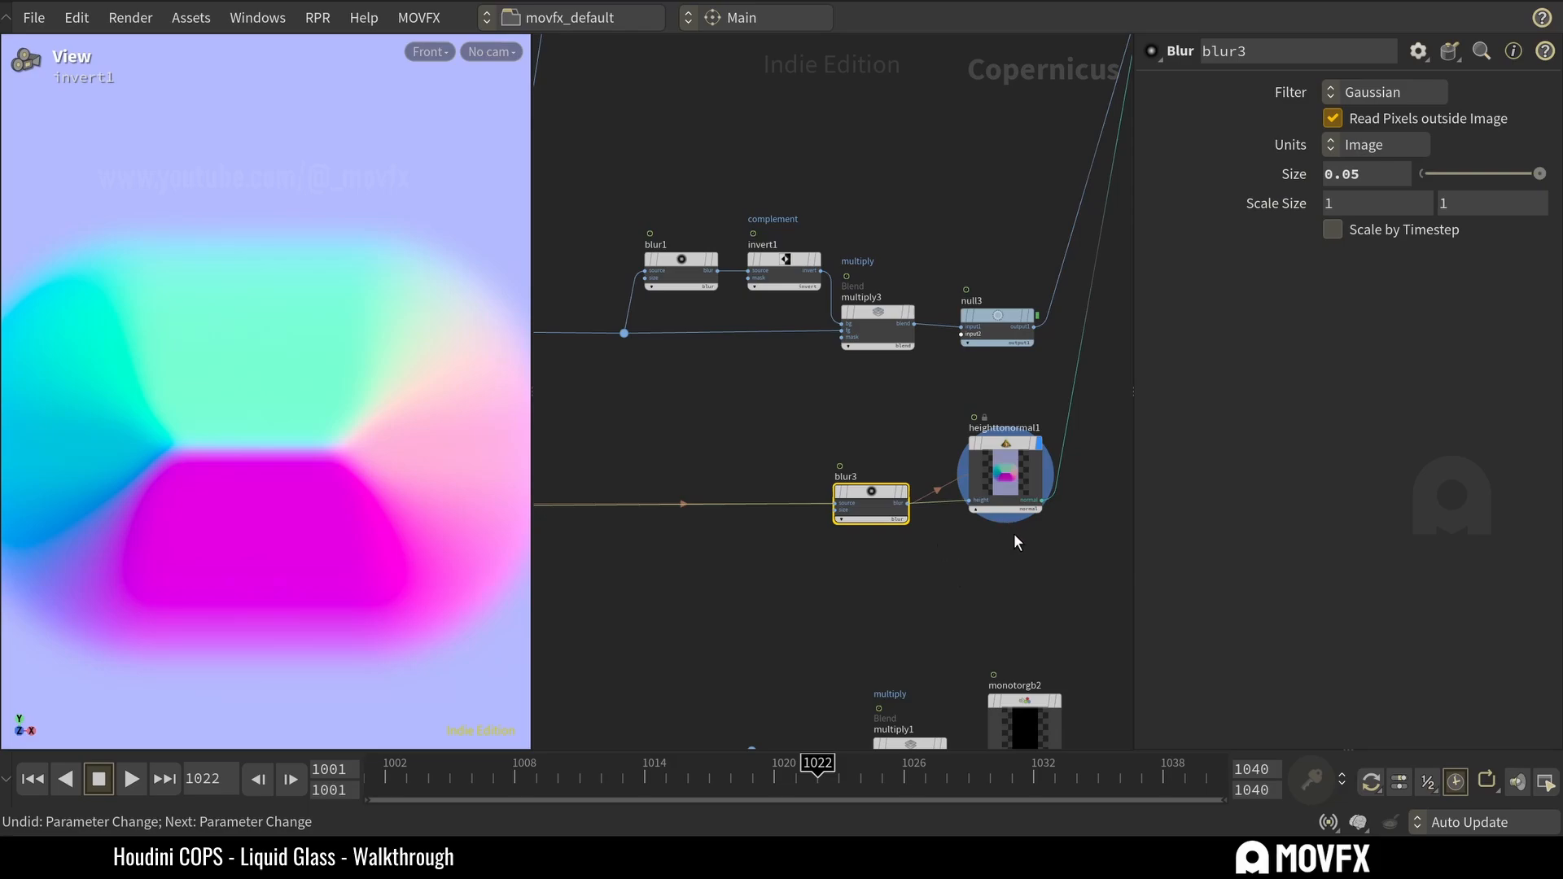
# Trace heighttonormal1 to refractfromheight1, display the refraction result, and save the scene.
pyautogui.click(1008, 492)
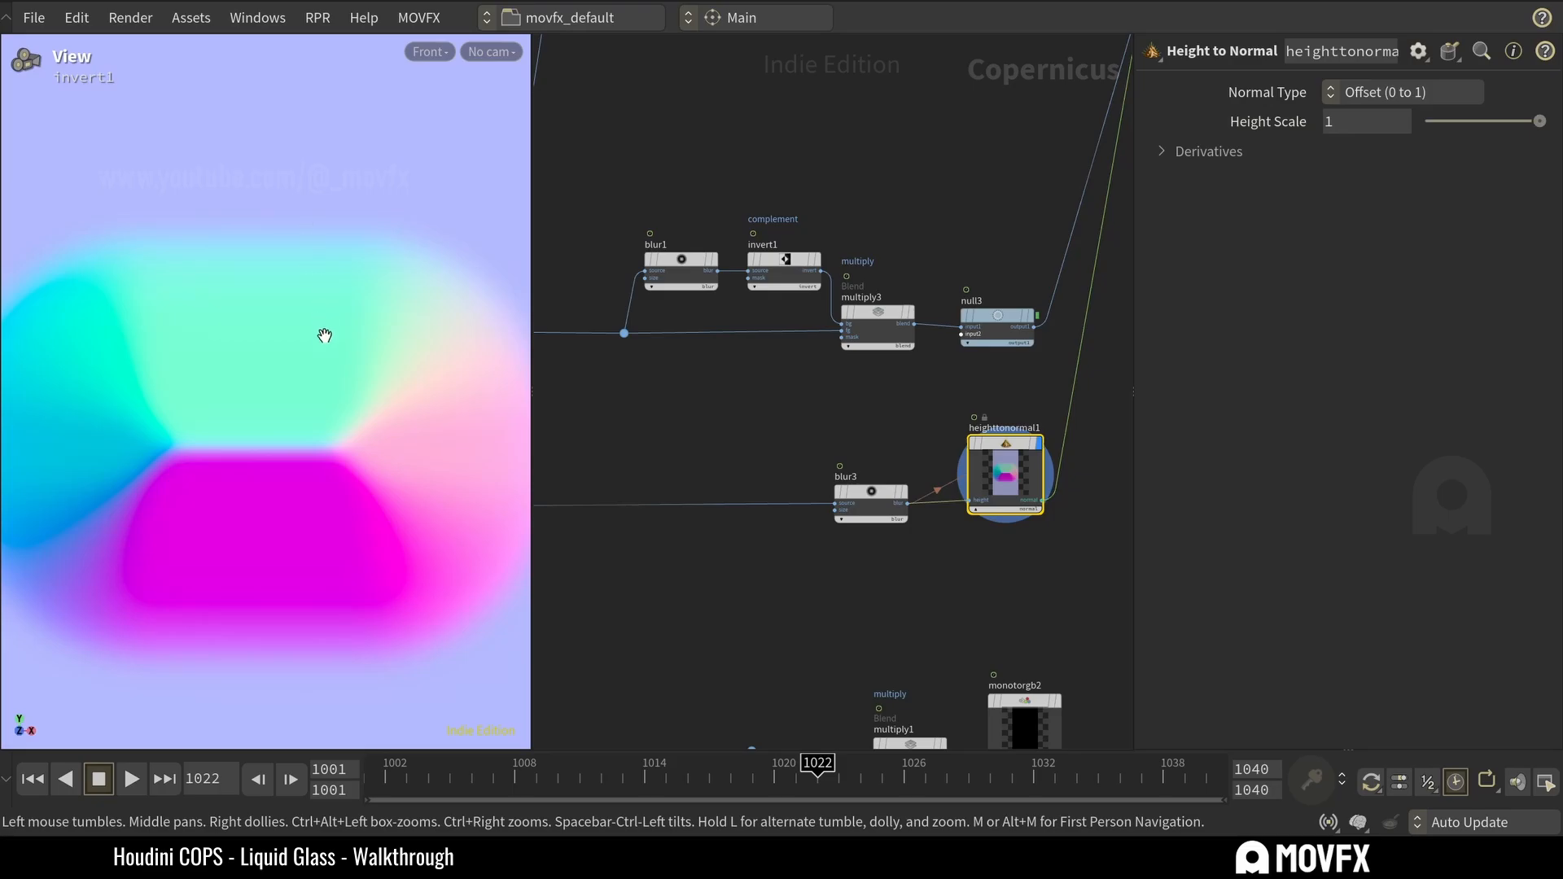
pyautogui.moveTo(932, 410); pyautogui.dragTo(683, 634, button='middle')
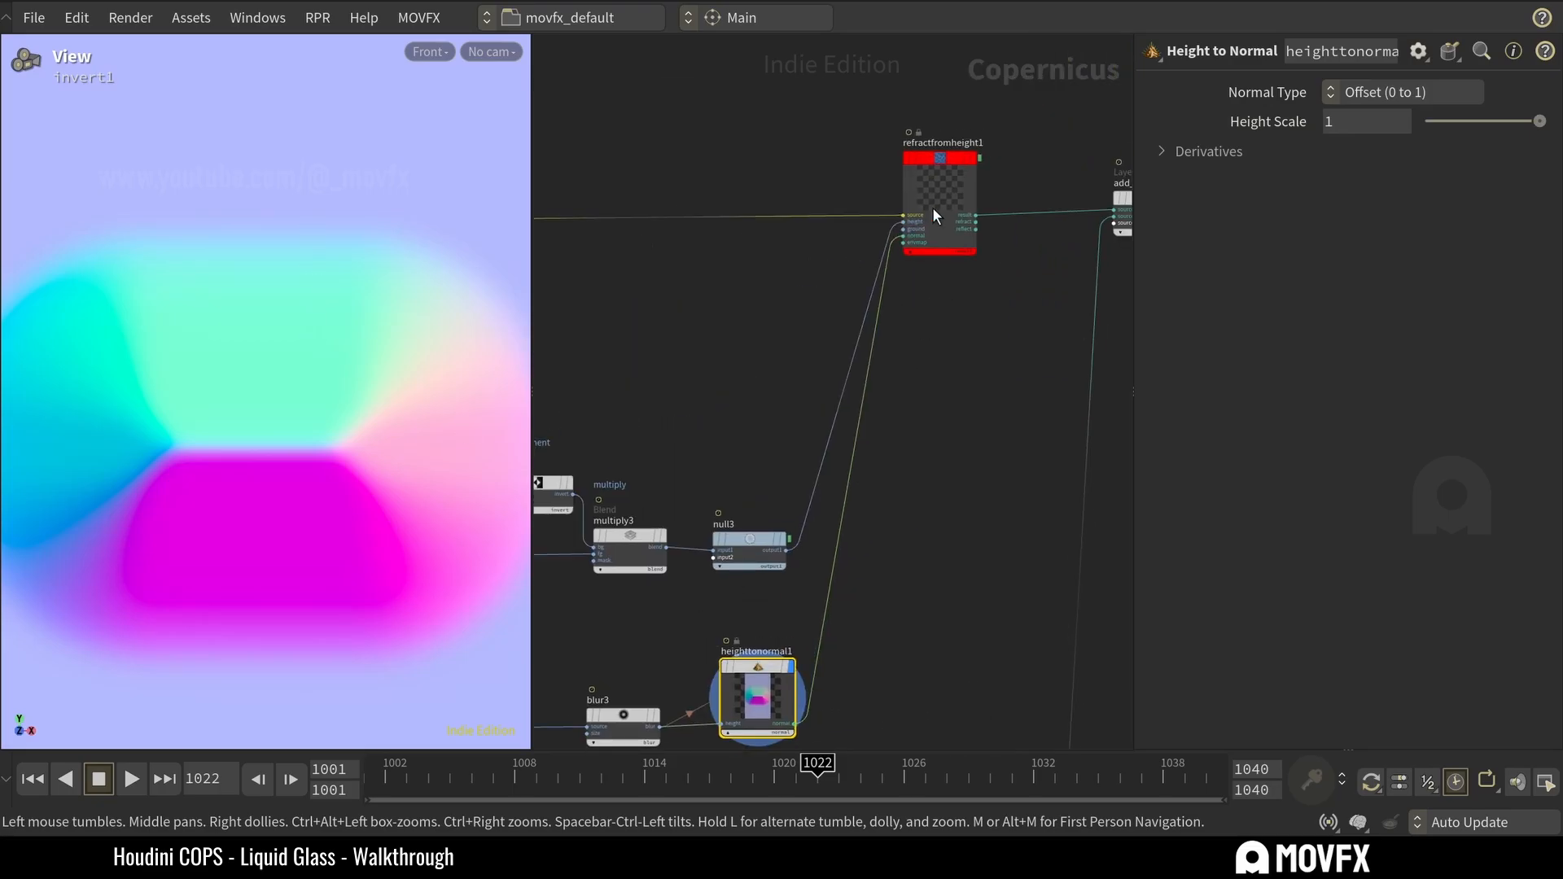
pyautogui.click(974, 160)
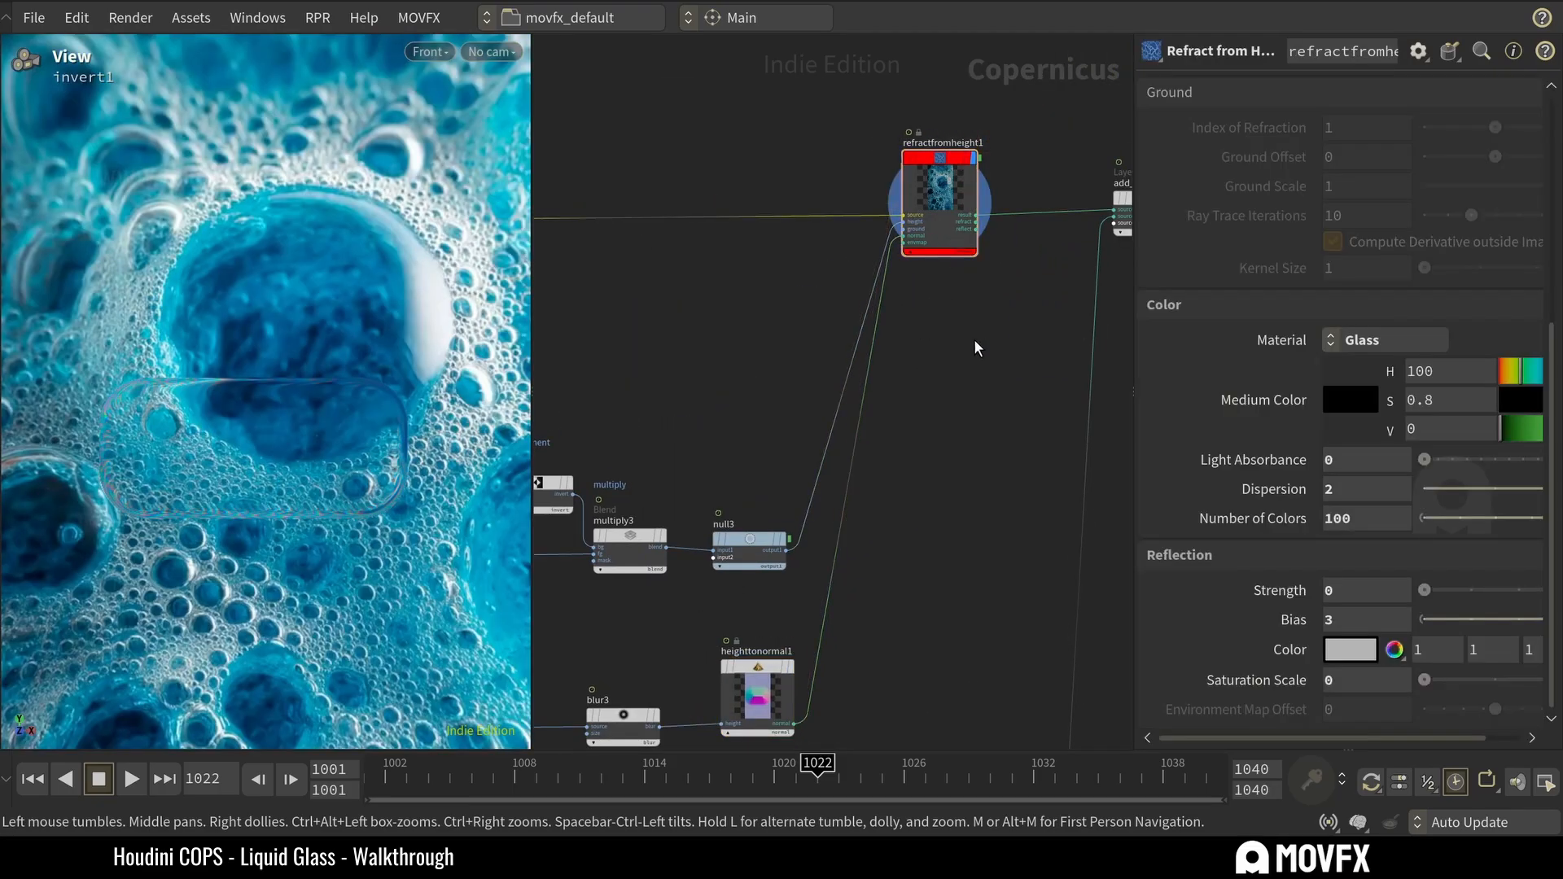
pyautogui.hotkey('ctrl', 's')
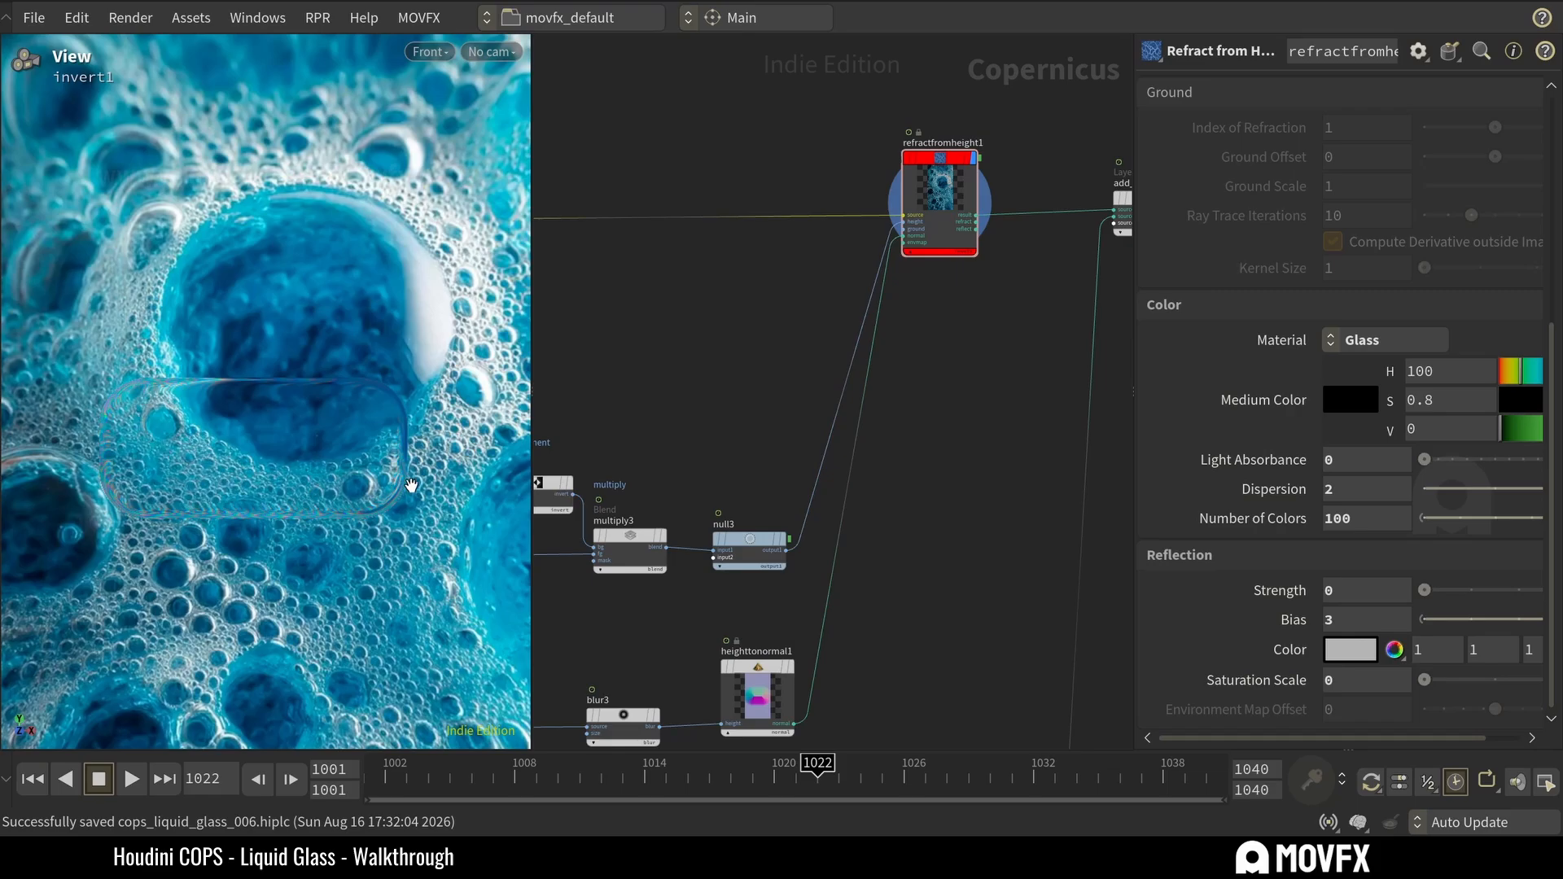
# Locate the lowest branch of the network and preview the edge highlight at monotorgb2.
pyautogui.scroll(-5, 984, 401)
pyautogui.scroll(2, 597, 424)
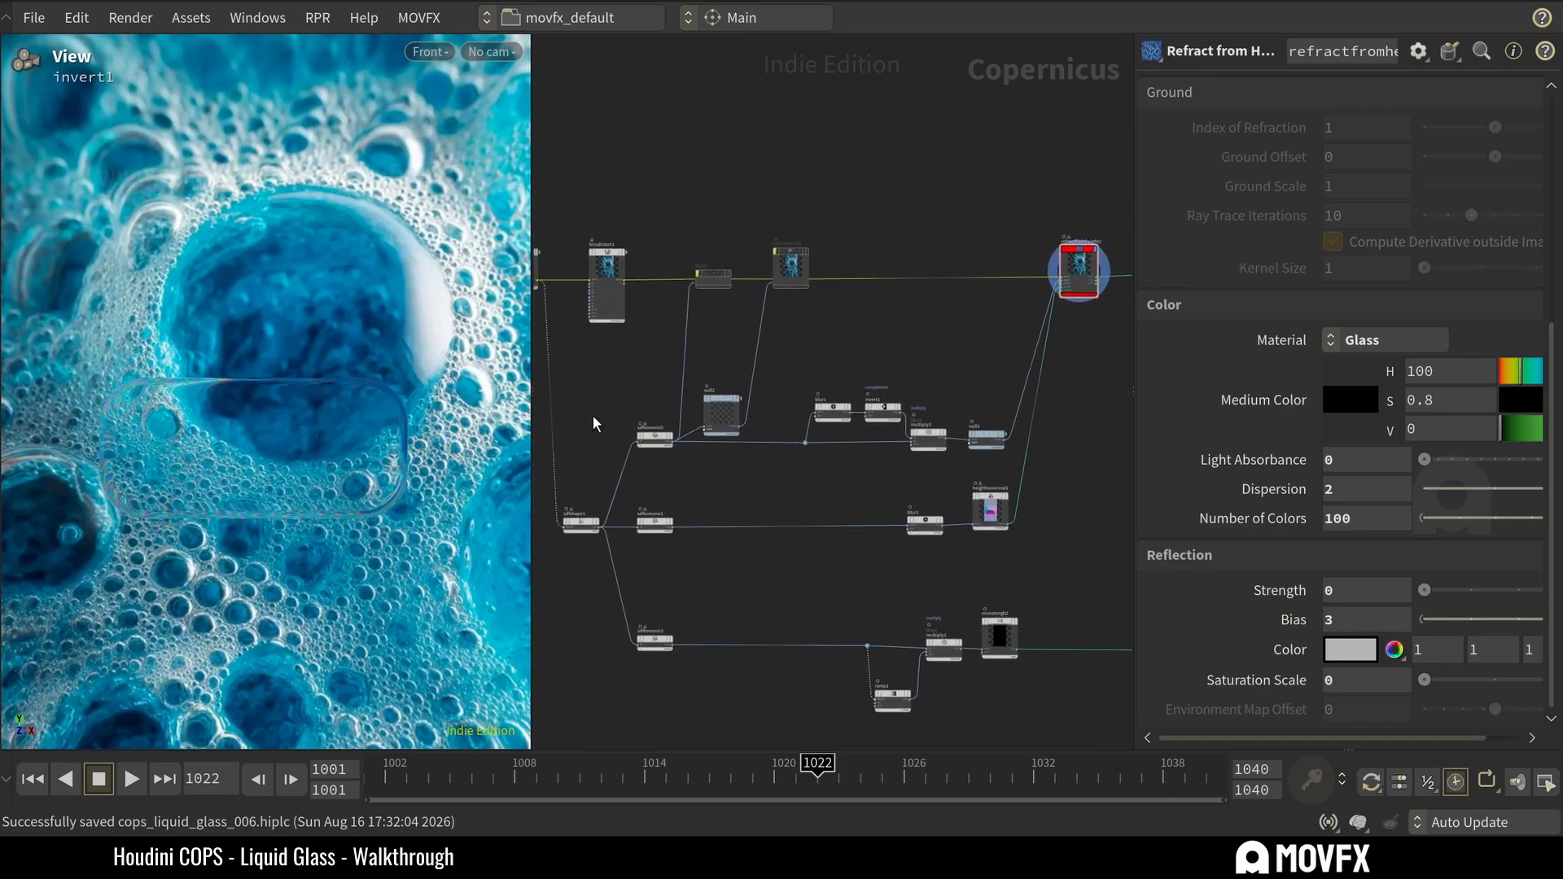
pyautogui.moveTo(1064, 402); pyautogui.dragTo(1006, 400, button='middle')
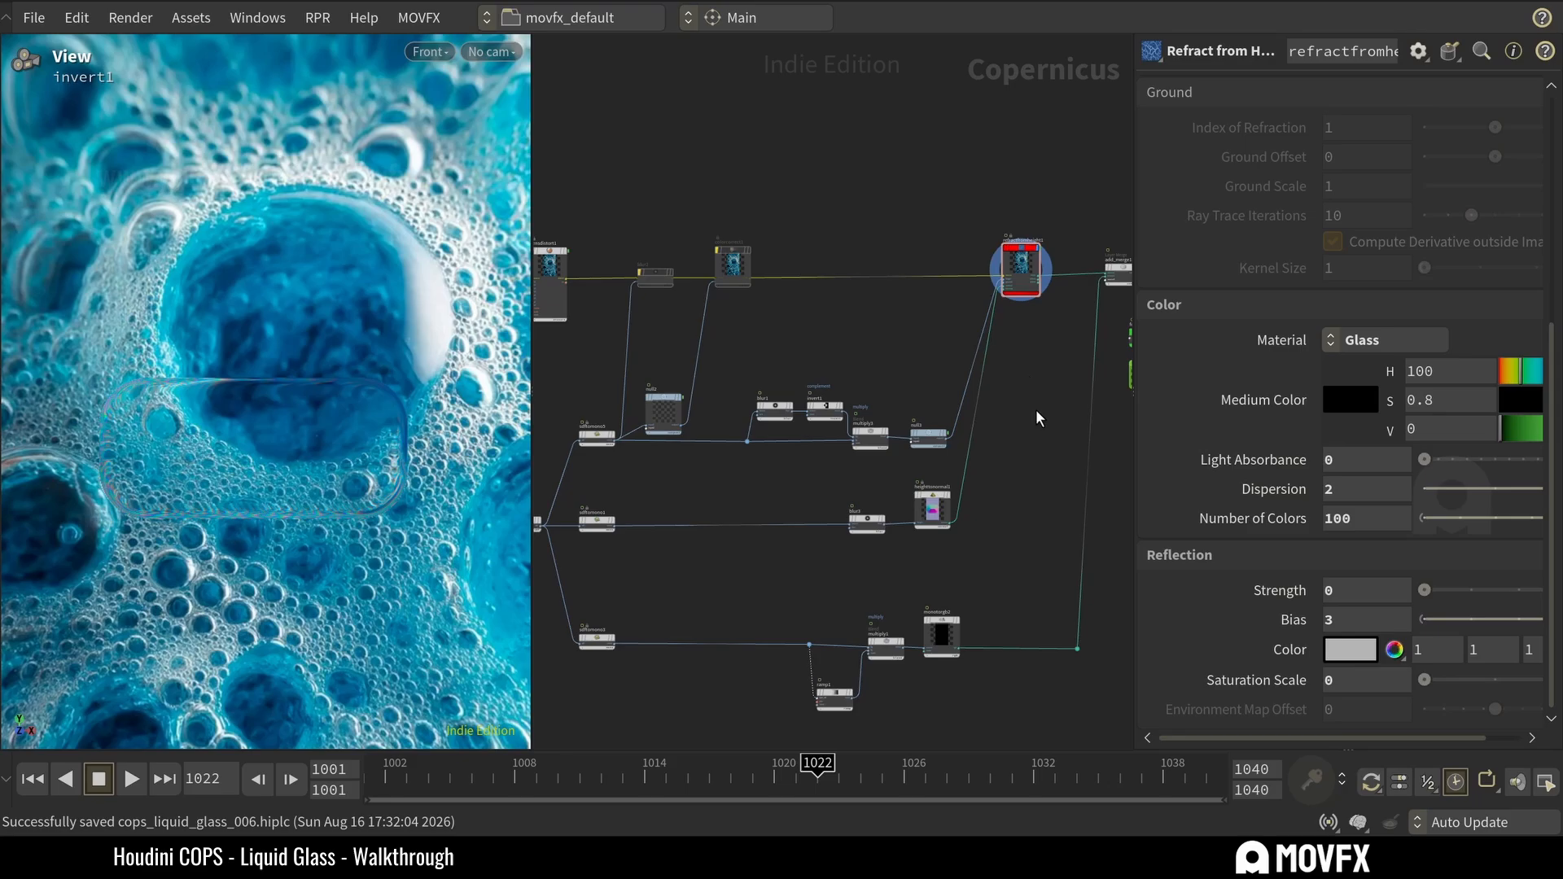
pyautogui.moveTo(1020, 476); pyautogui.dragTo(1008, 408, button='middle')
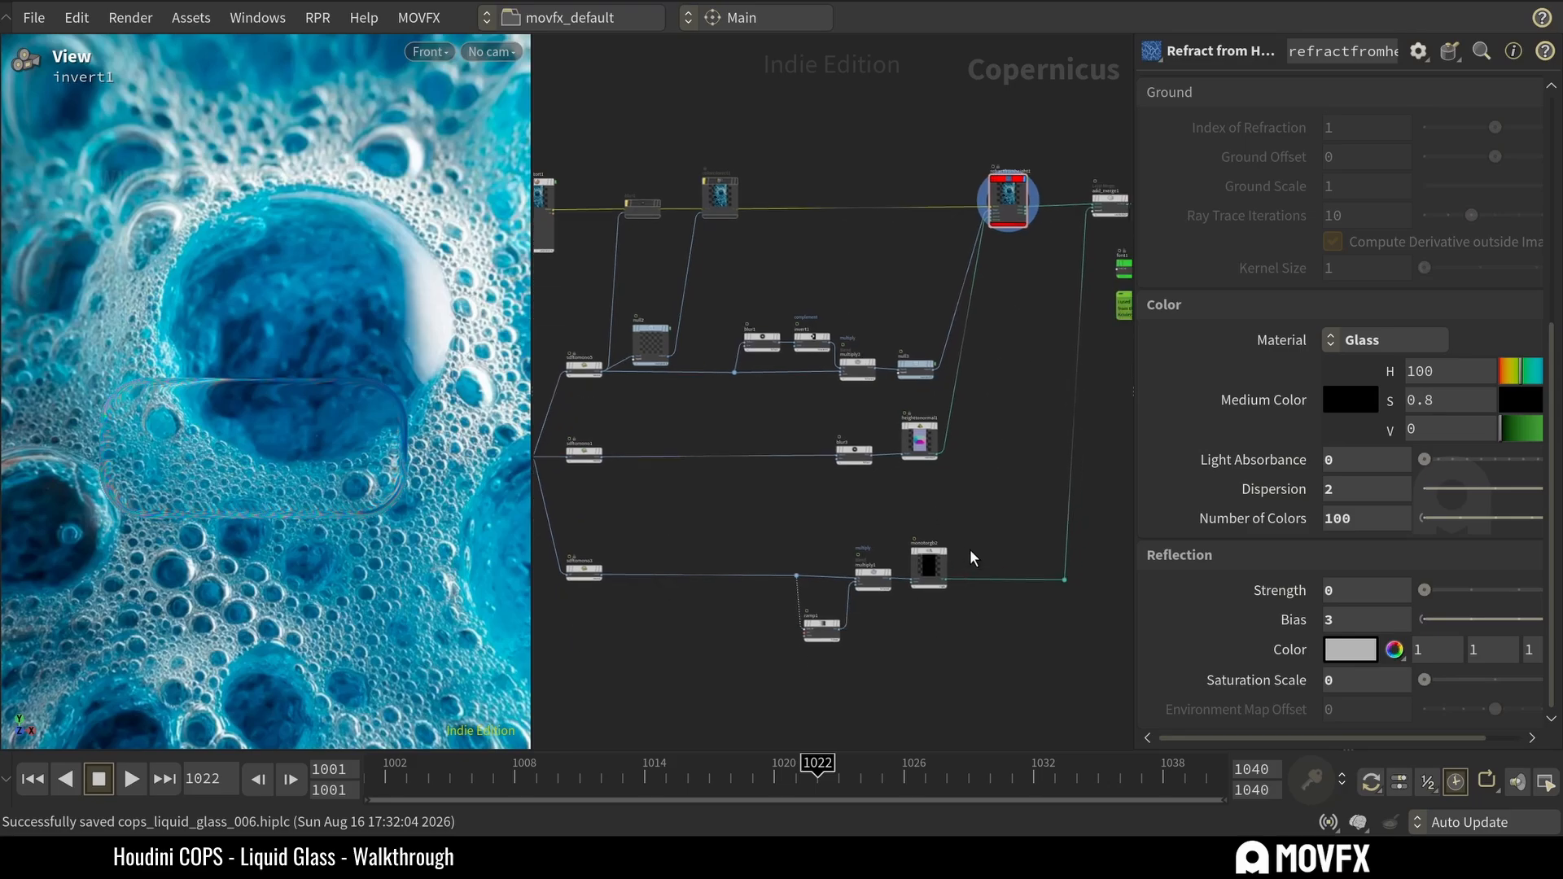
pyautogui.scroll(3, 970, 551)
pyautogui.click(941, 549)
# Preview the add_merge1 composite and compare it with the monotorgb2 edge highlight feeding it.
pyautogui.moveTo(1041, 301); pyautogui.dragTo(902, 520, button='middle')
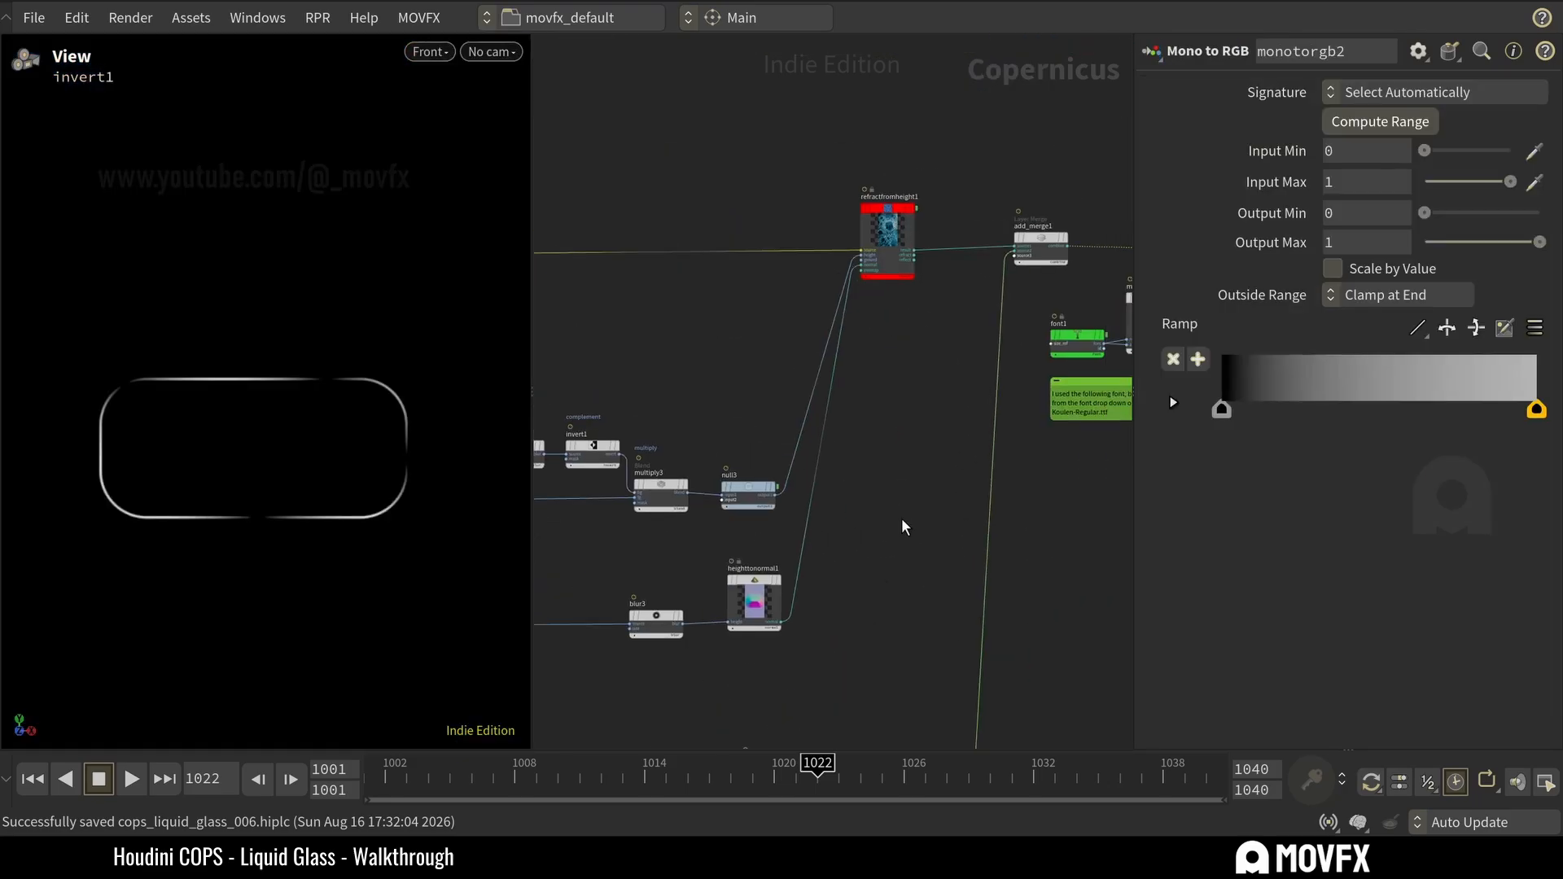
pyautogui.click(1063, 239)
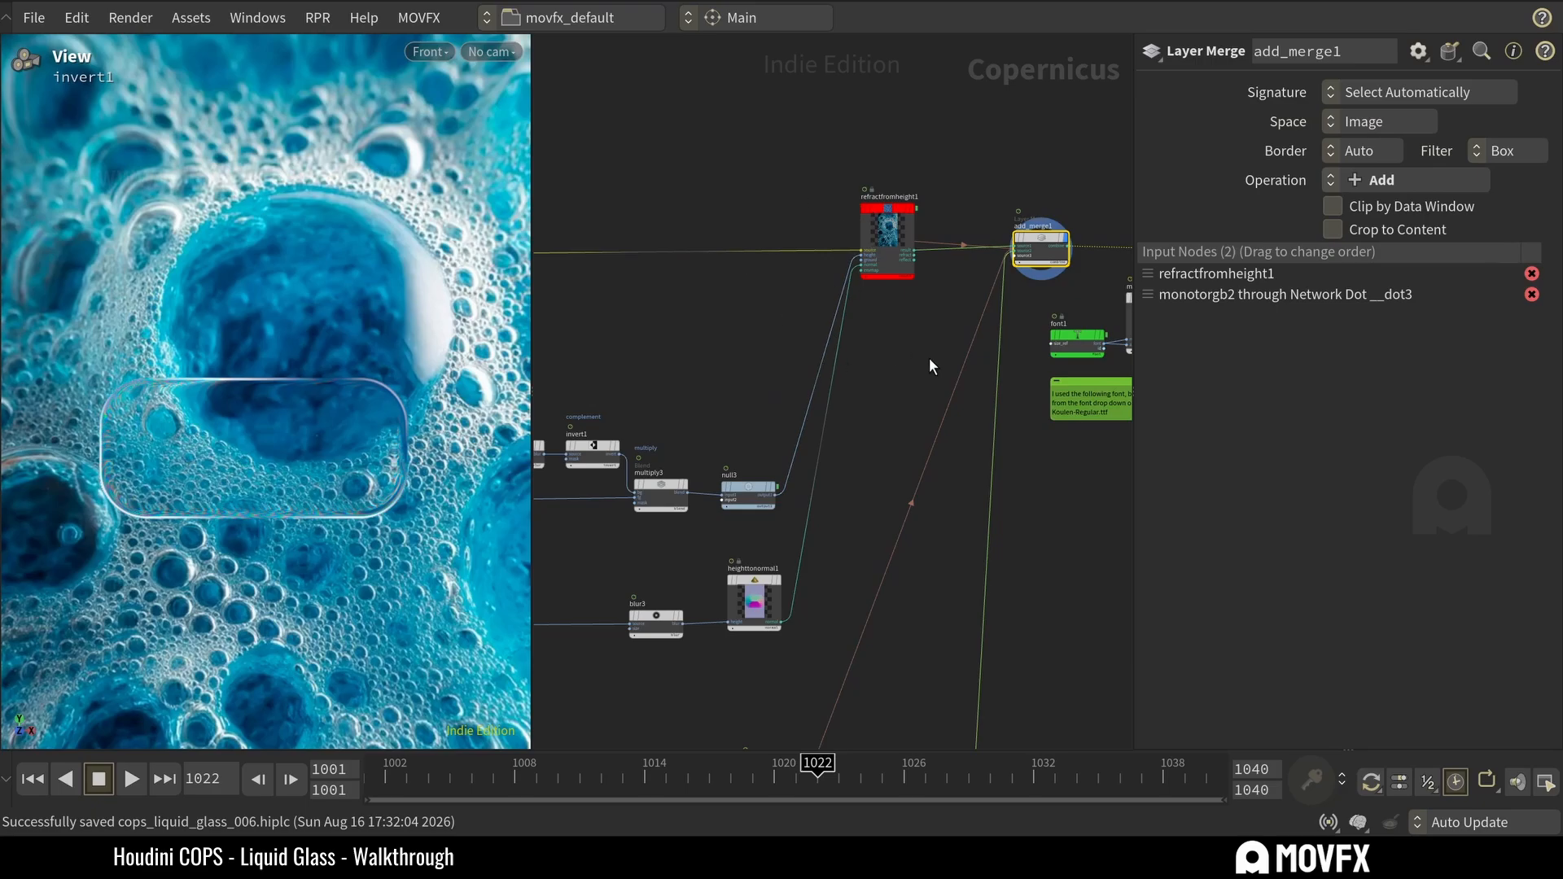
pyautogui.moveTo(887, 643); pyautogui.dragTo(910, 271, button='middle')
pyautogui.click(817, 394)
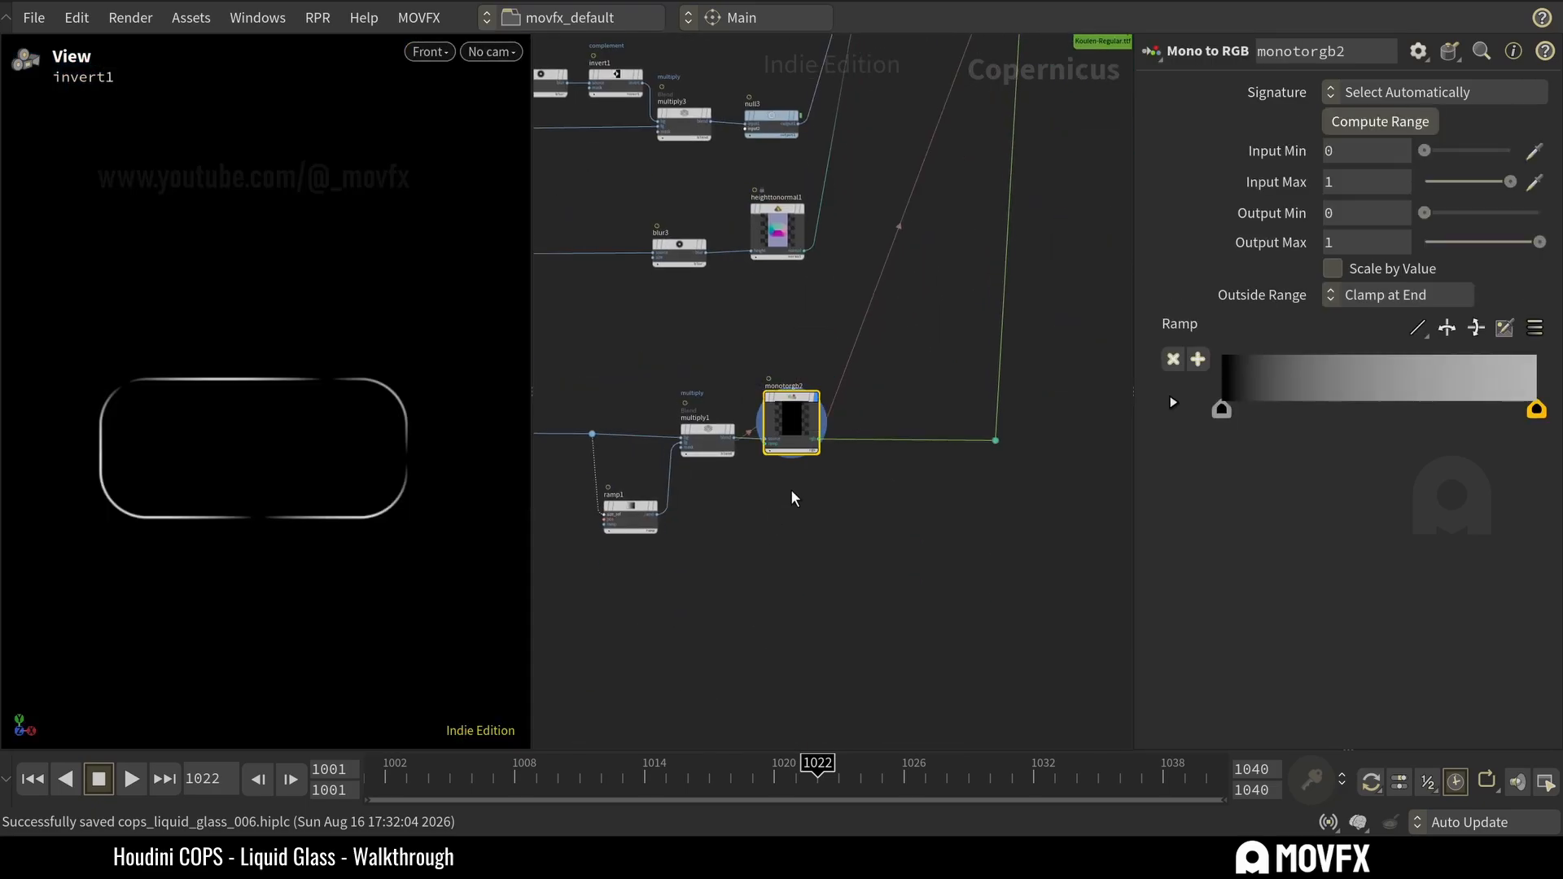
# Trace the highlight branch back to sdftomono3 and preview its outline.
pyautogui.moveTo(717, 501); pyautogui.dragTo(831, 478, button='middle')
pyautogui.scroll(3, 836, 480)
pyautogui.moveTo(553, 474); pyautogui.dragTo(961, 495, button='middle')
pyautogui.scroll(1, 946, 495)
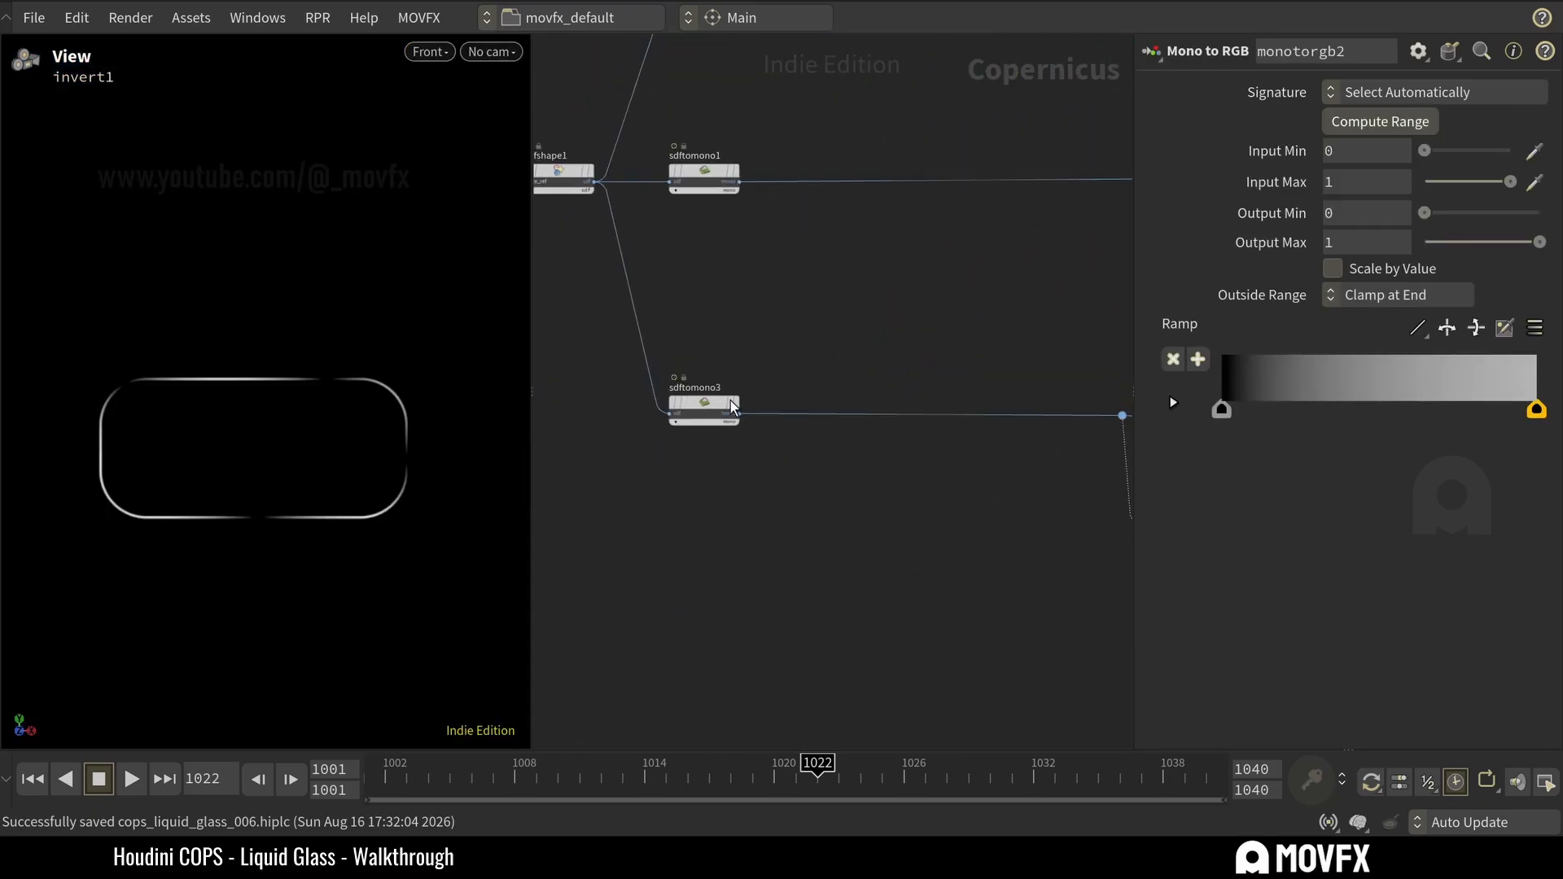
pyautogui.click(732, 405)
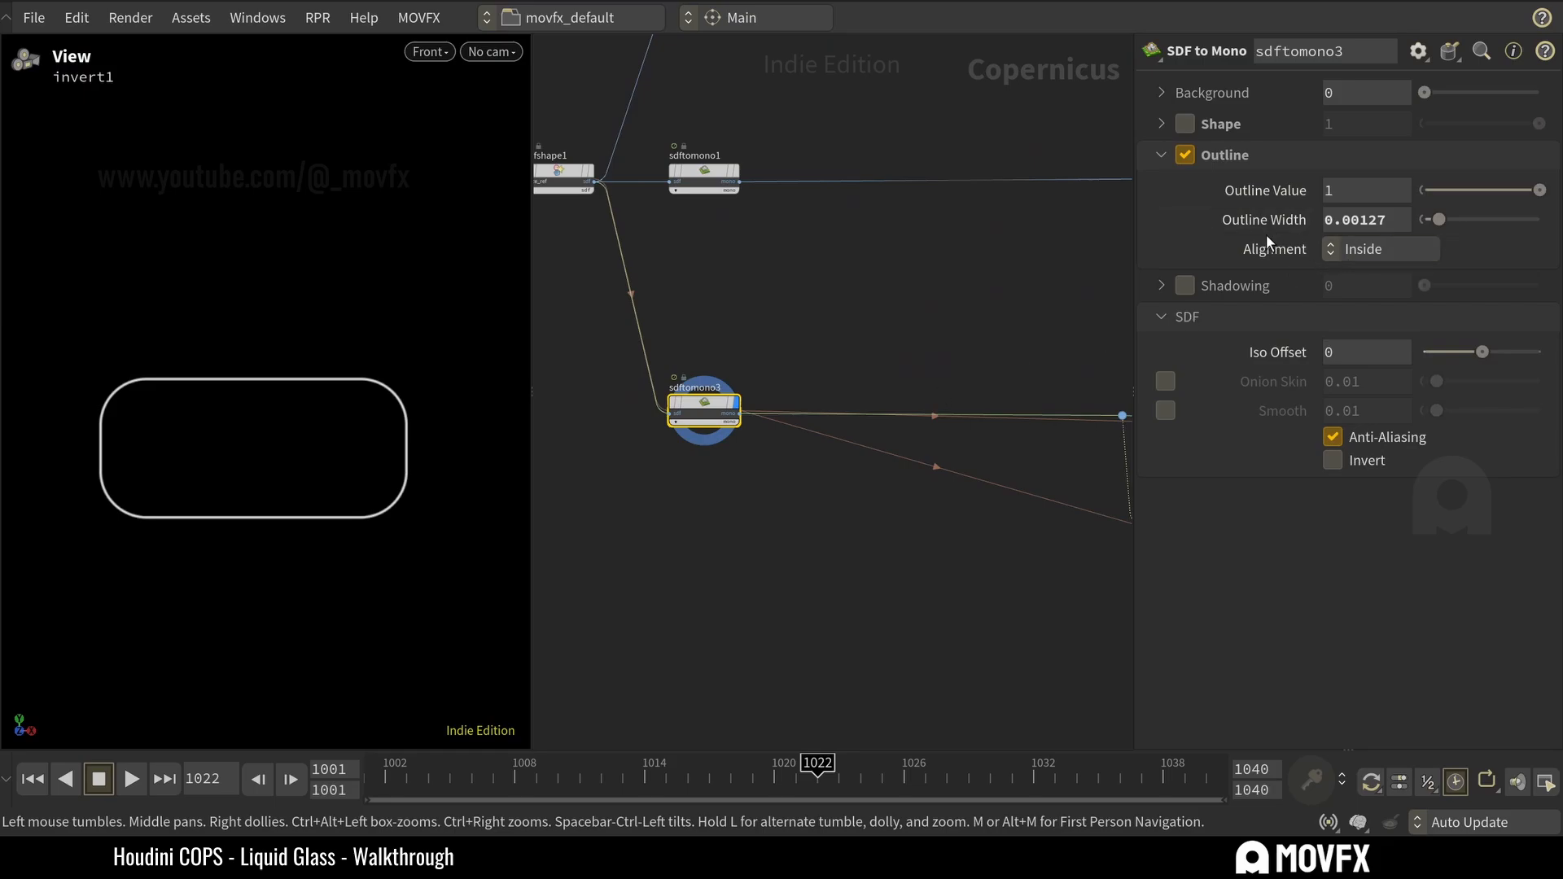
# Try a wider outline and an Iso Offset of 0.06 on sdftomono3, and undo both changes.
pyautogui.moveTo(1437, 219); pyautogui.dragTo(1497, 231)
pyautogui.hotkey('ctrl', 'z')
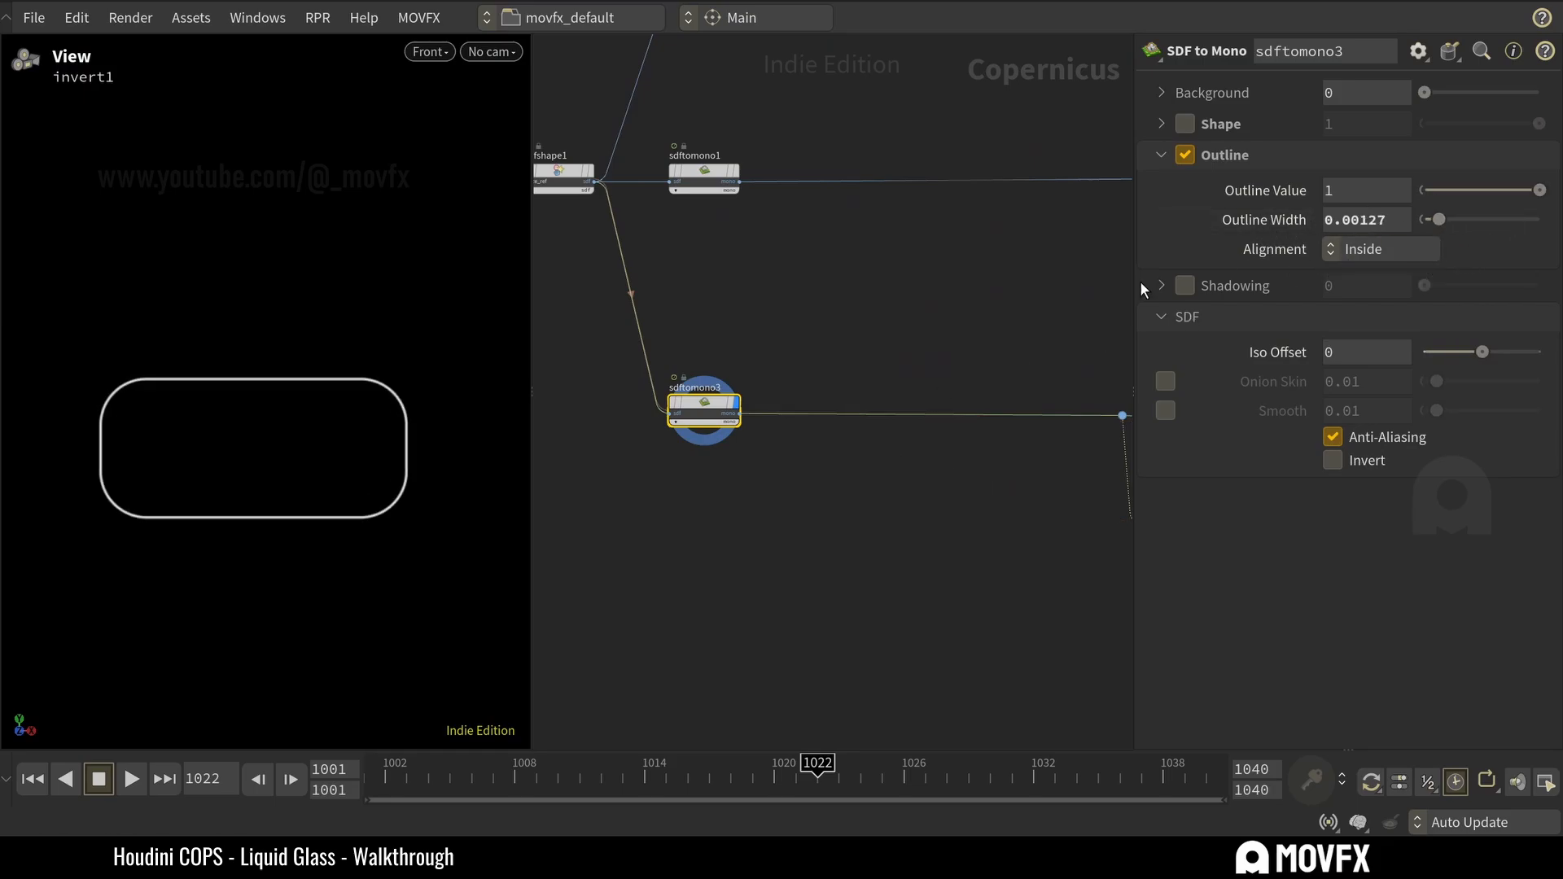
pyautogui.middleClick(1525, 191)
pyautogui.moveTo(1483, 359)
pyautogui.mouseDown()
pyautogui.moveTo(1464, 355)
pyautogui.moveTo(1478, 359)
pyautogui.mouseUp()
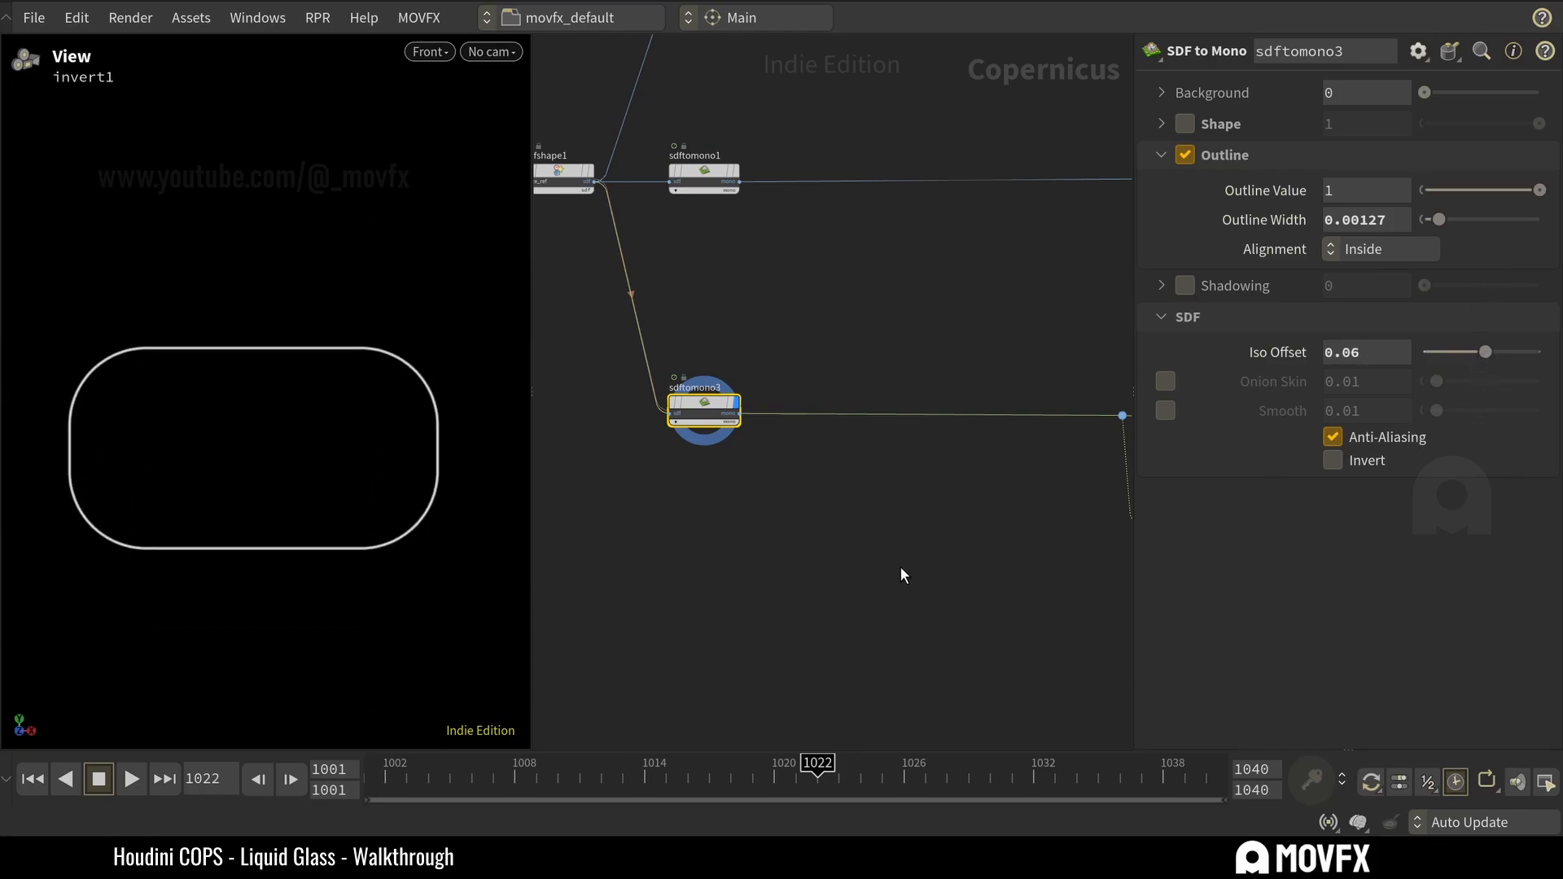
pyautogui.hotkey('ctrl', 'z')
pyautogui.moveTo(801, 496); pyautogui.dragTo(671, 355)
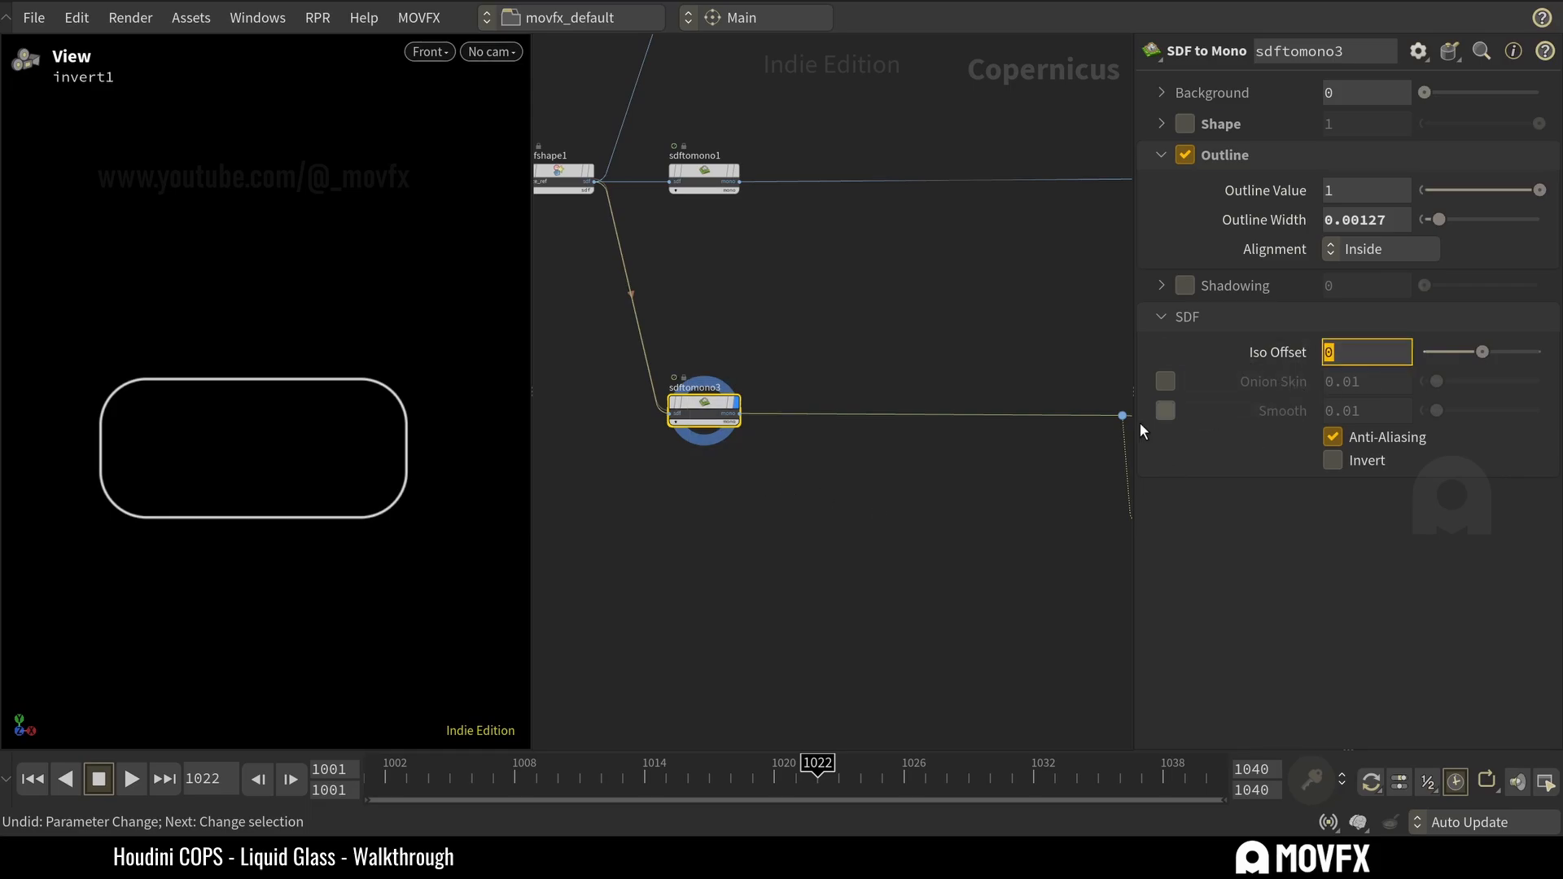
pyautogui.click(931, 446)
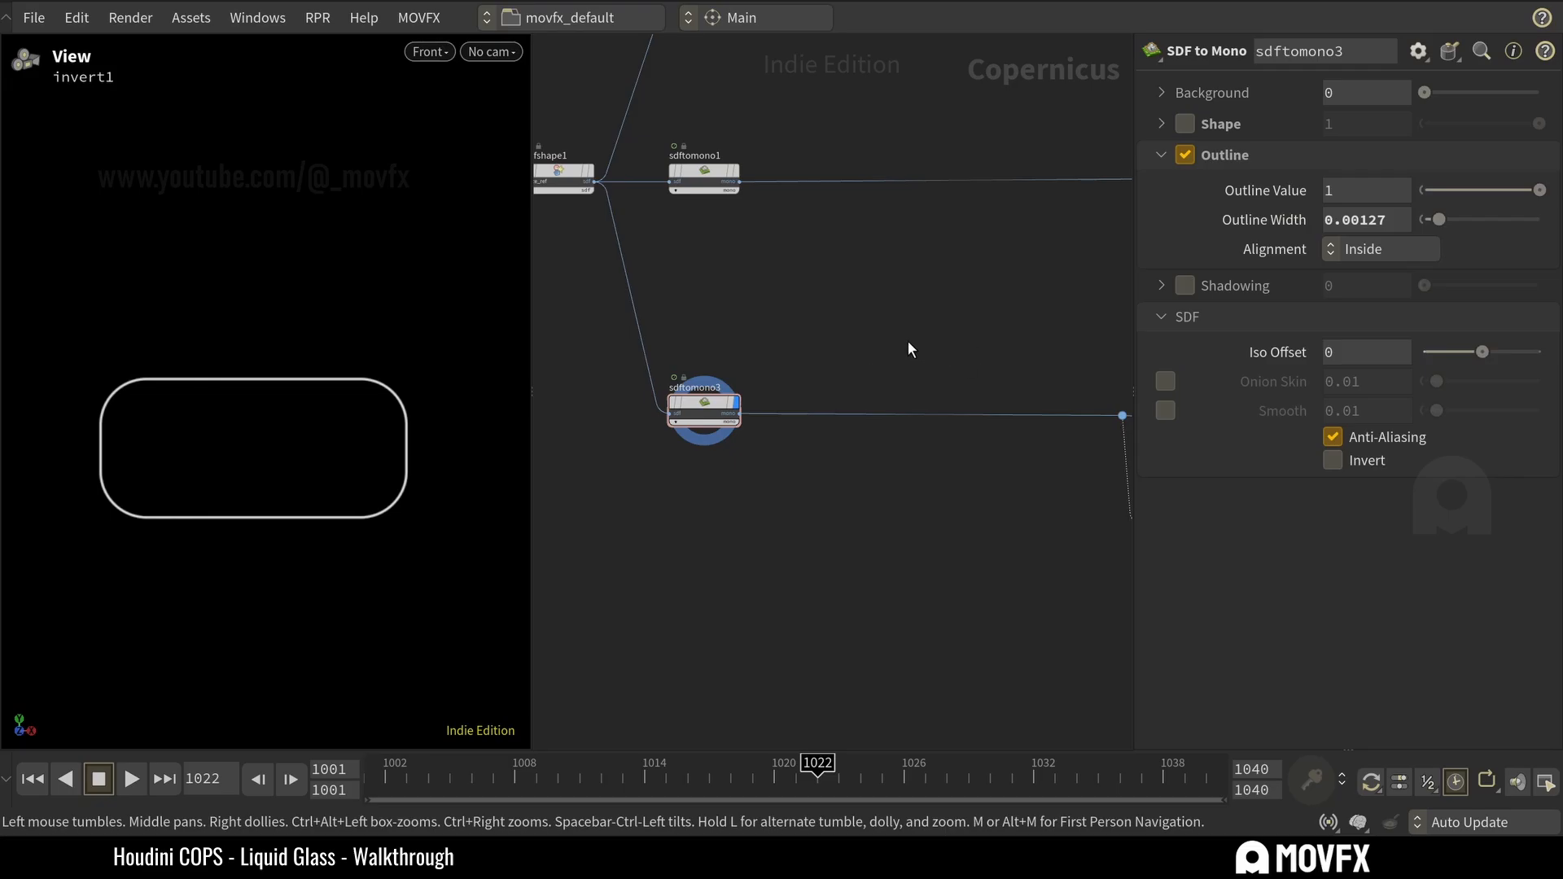
# Preview the ramp1 node feeding multiply1 and inspect its settings and the full diagonal stripe pattern.
pyautogui.moveTo(908, 342); pyautogui.dragTo(708, 295, button='middle')
pyautogui.moveTo(983, 353); pyautogui.dragTo(833, 331, button='middle')
pyautogui.click(871, 448)
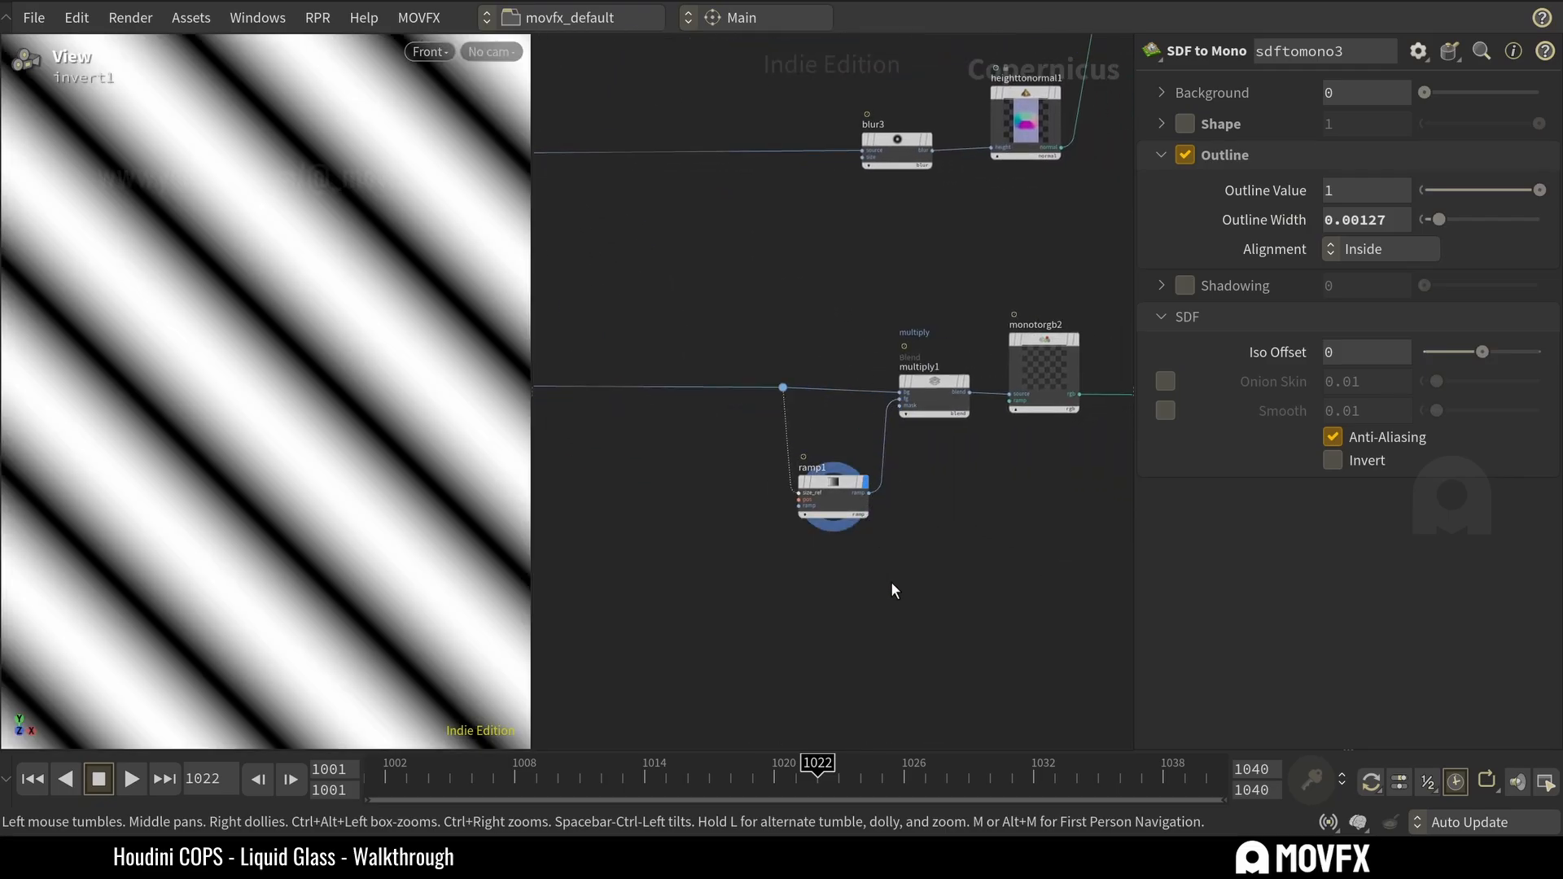
pyautogui.click(851, 511)
pyautogui.scroll(3, 823, 439)
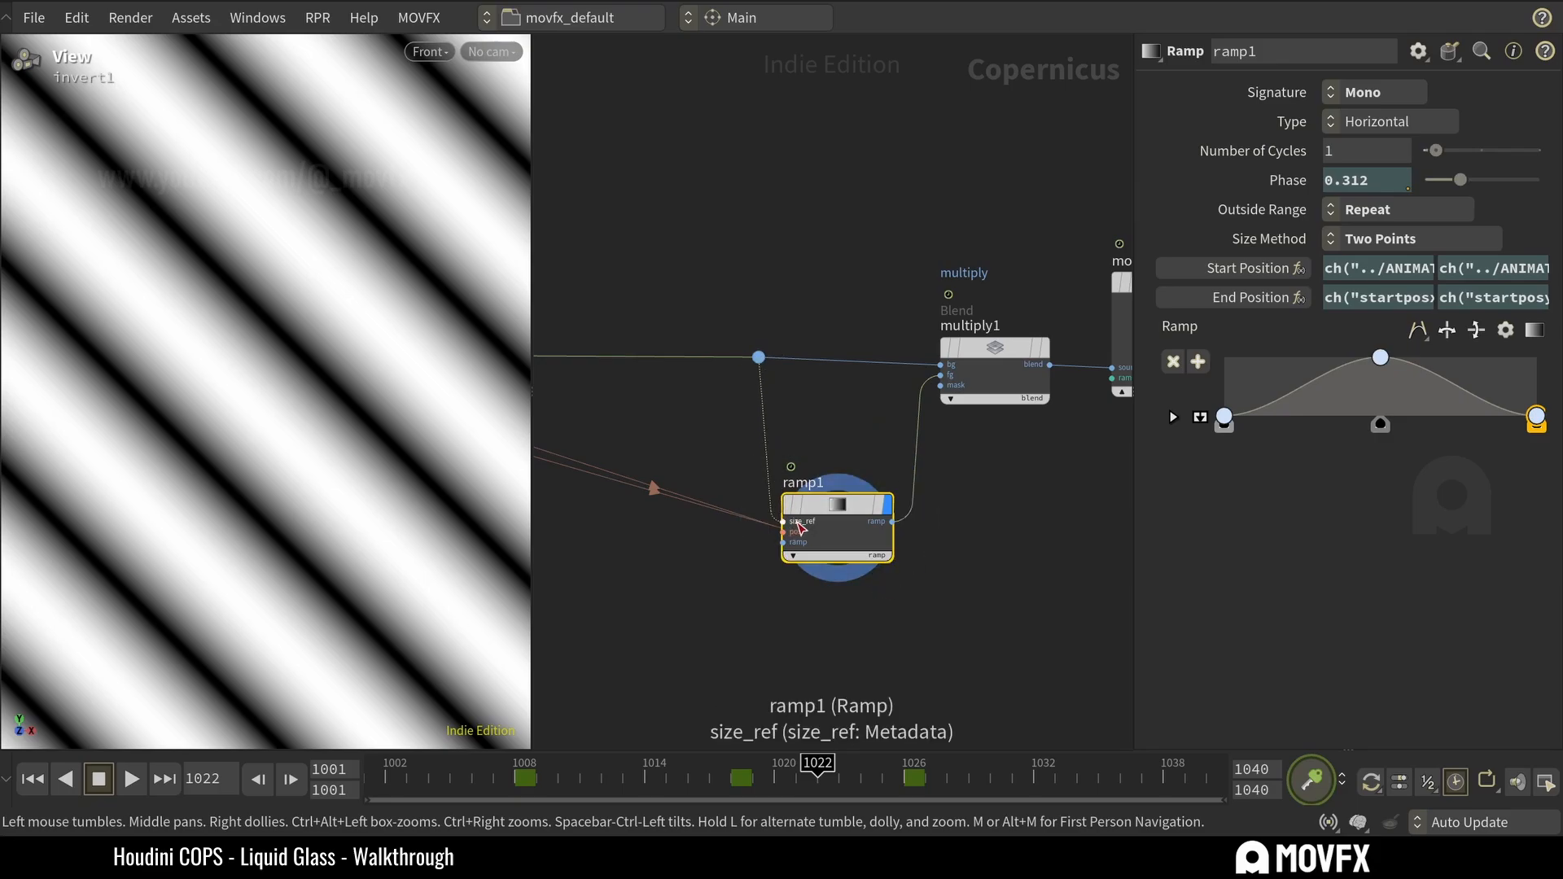
pyautogui.scroll(-5, 388, 365)
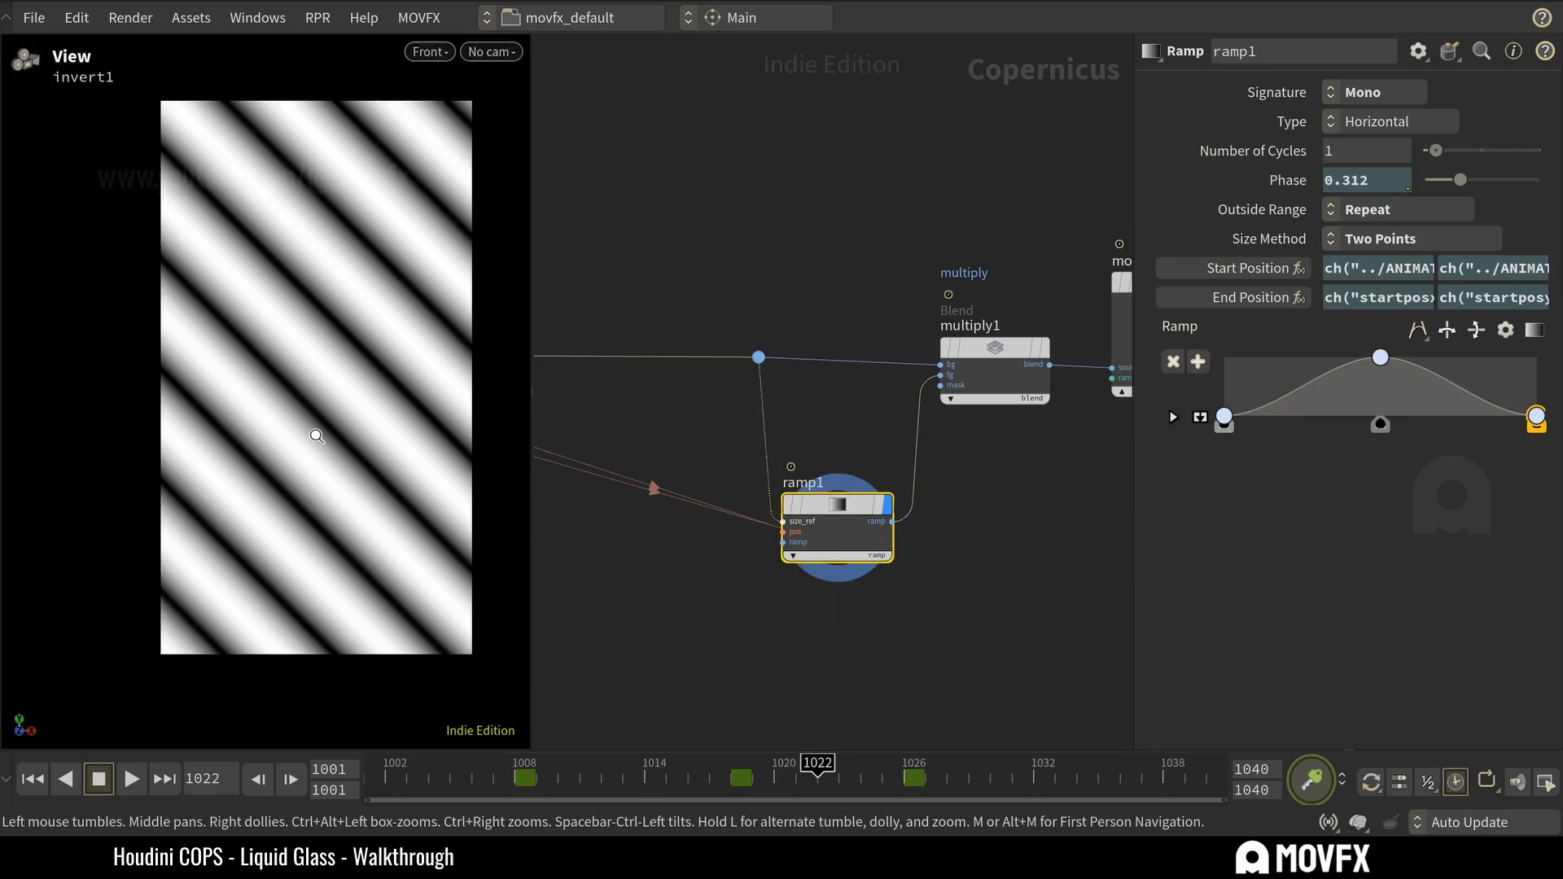
# Look over ramp1's connections to multiply1 and the rest of the highlight branch, and save the scene.
pyautogui.scroll(2, 381, 390)
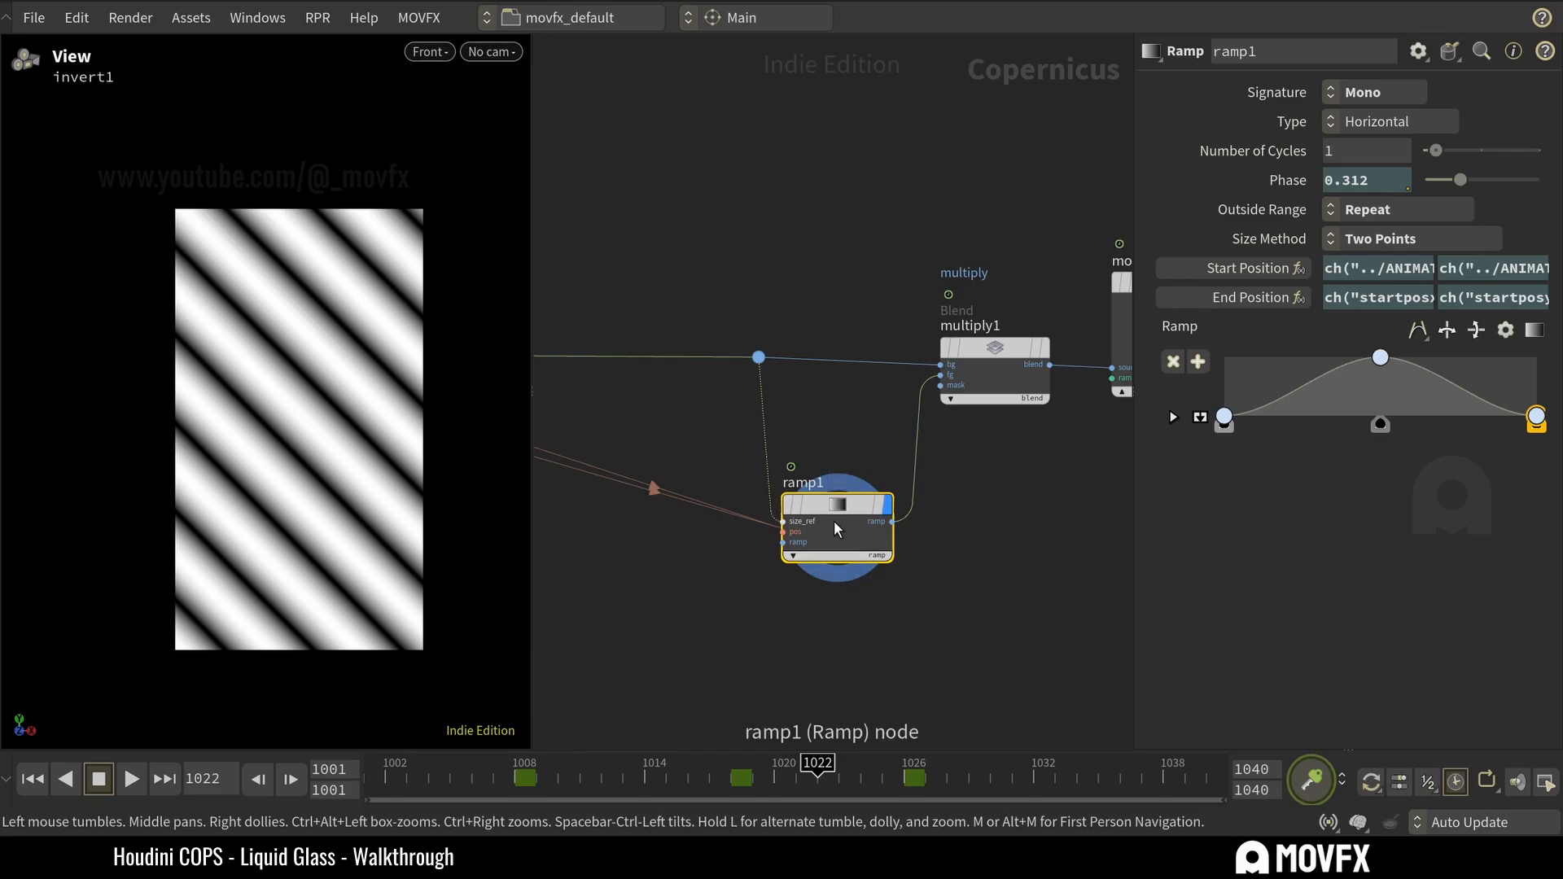
pyautogui.moveTo(834, 510); pyautogui.dragTo(845, 505)
pyautogui.scroll(-5, 813, 415)
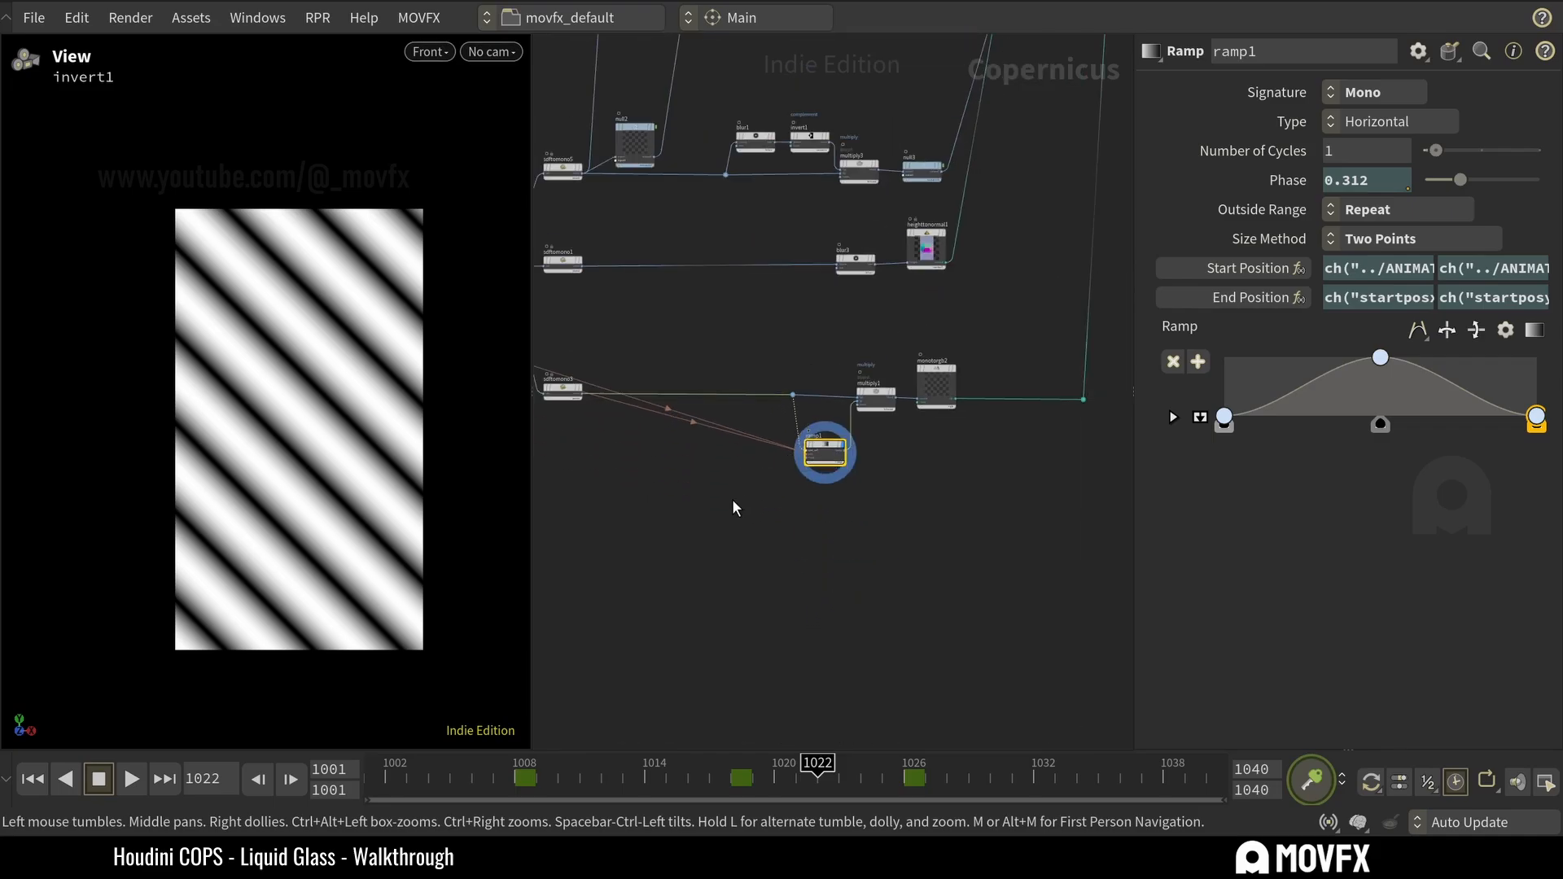
pyautogui.moveTo(903, 580); pyautogui.dragTo(707, 544, button='middle')
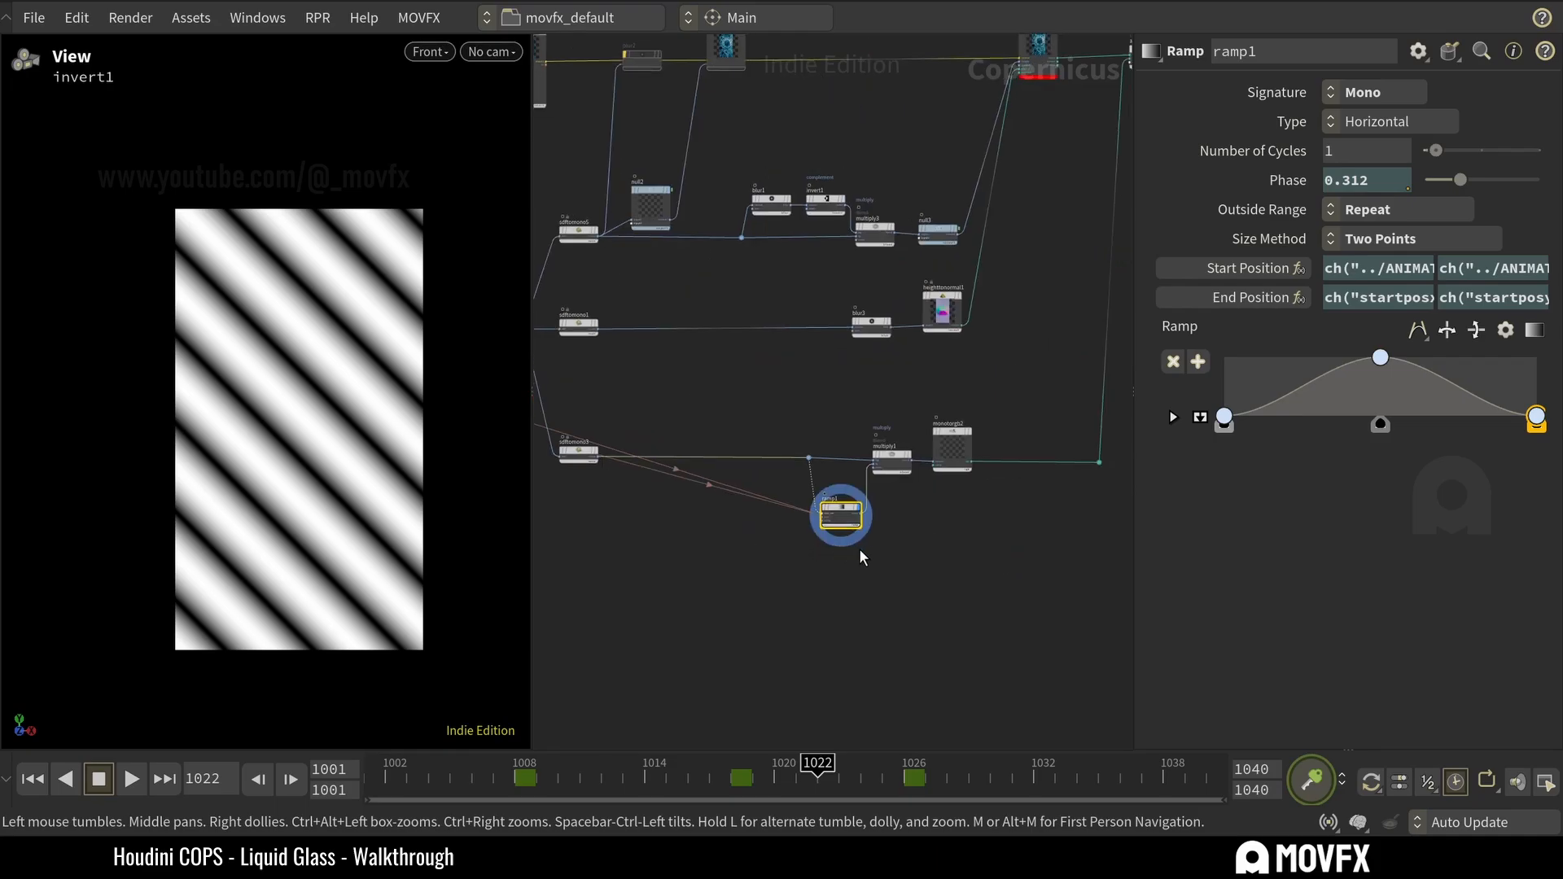
pyautogui.moveTo(869, 560); pyautogui.dragTo(874, 505, button='right')
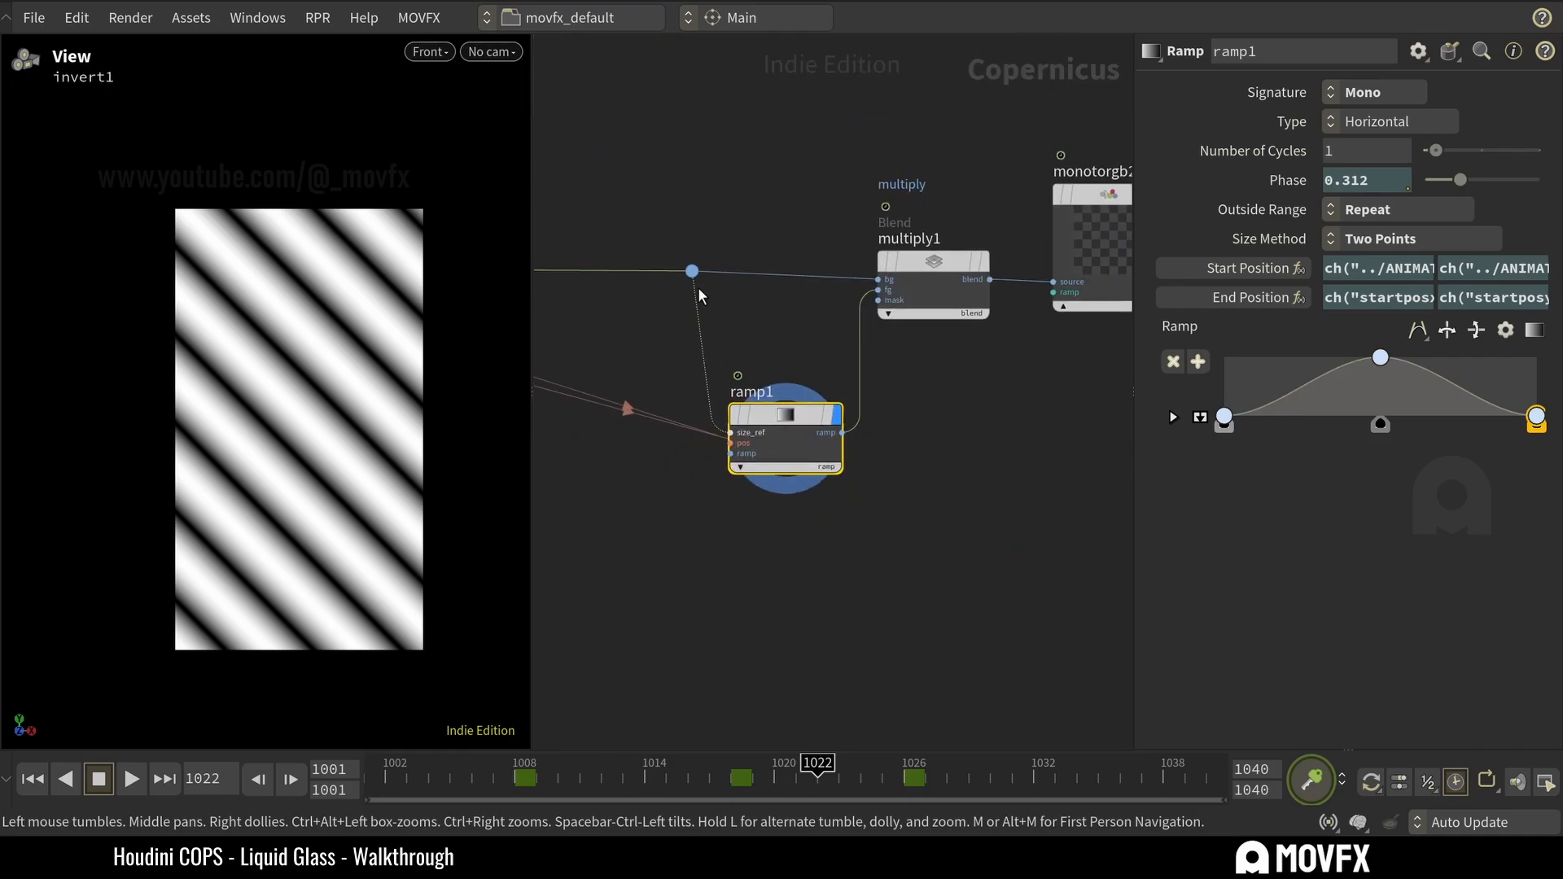
pyautogui.moveTo(749, 420)
pyautogui.hotkey('ctrl', 's')
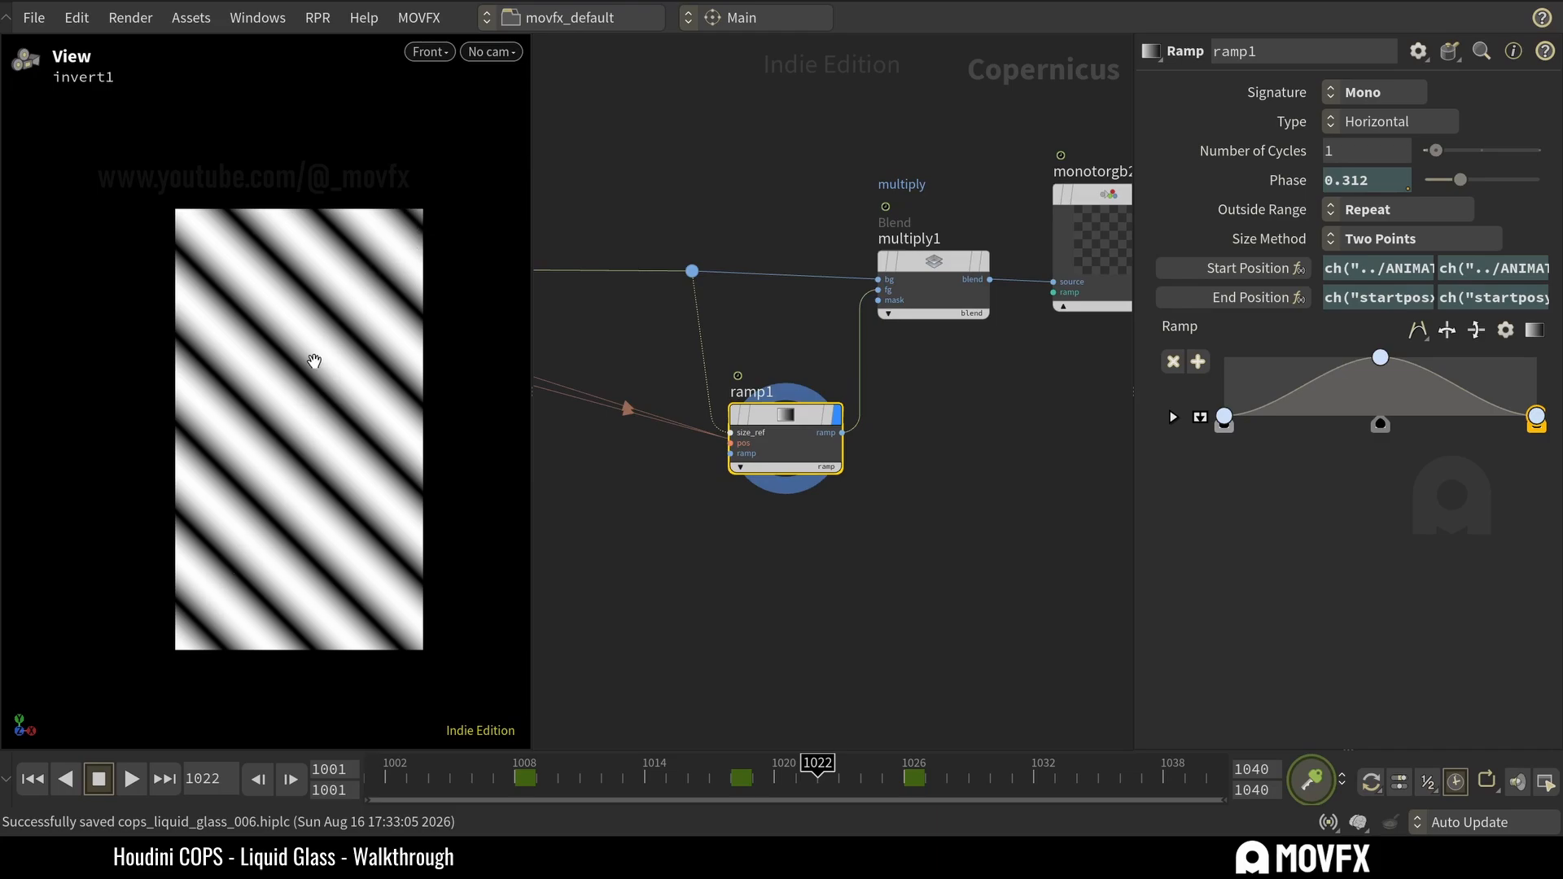
# Preview multiply1 and look closely at the outline masked by the ramp.
pyautogui.moveTo(970, 263)
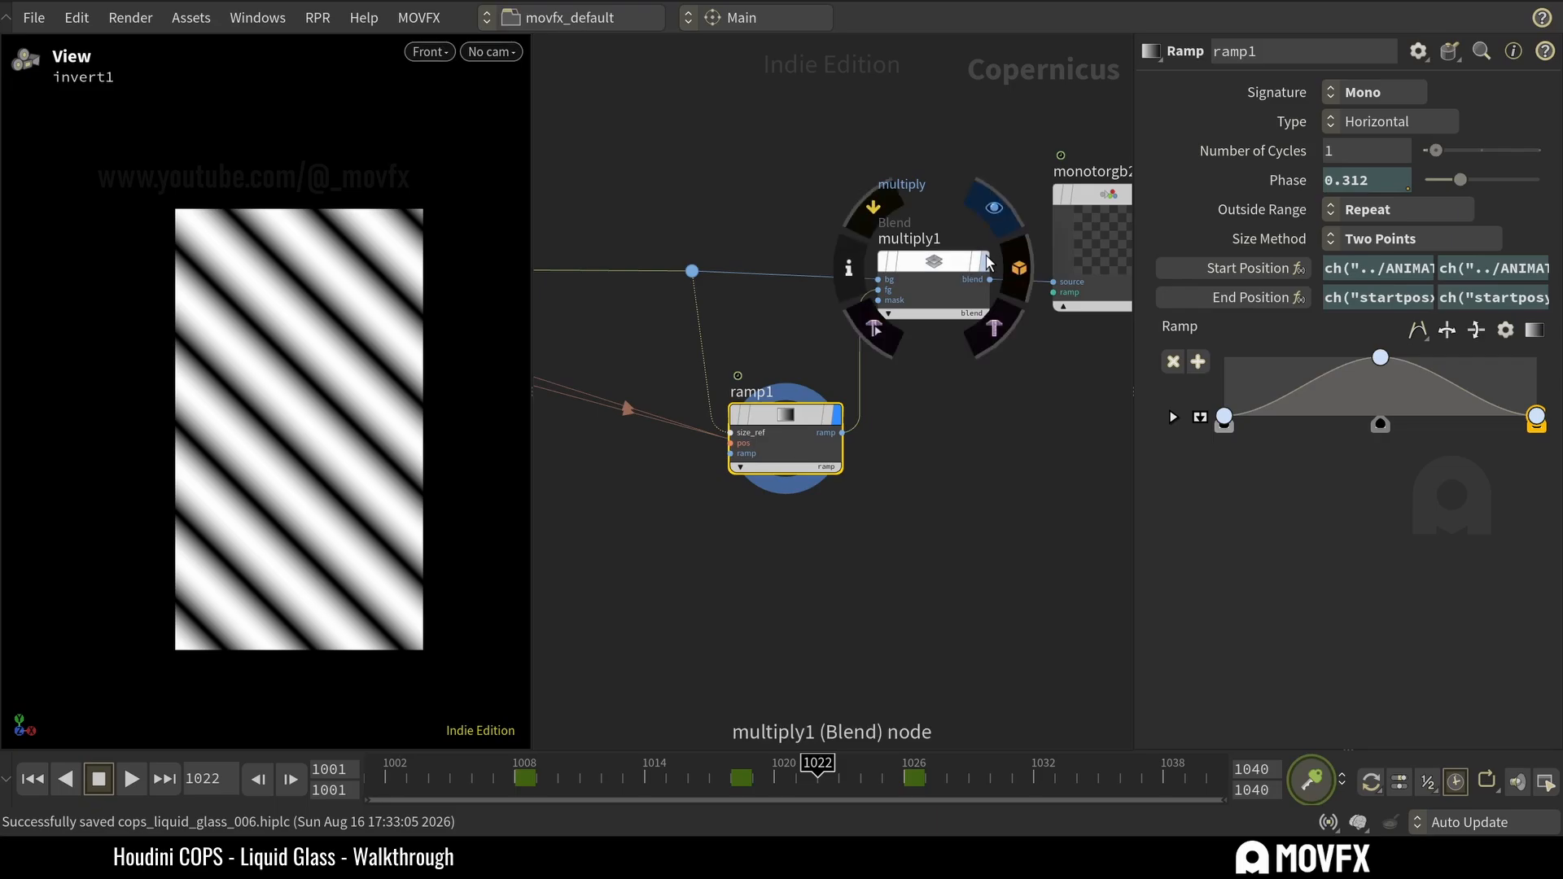
pyautogui.click(1000, 214)
pyautogui.moveTo(1003, 420); pyautogui.dragTo(897, 154)
pyautogui.scroll(5, 344, 399)
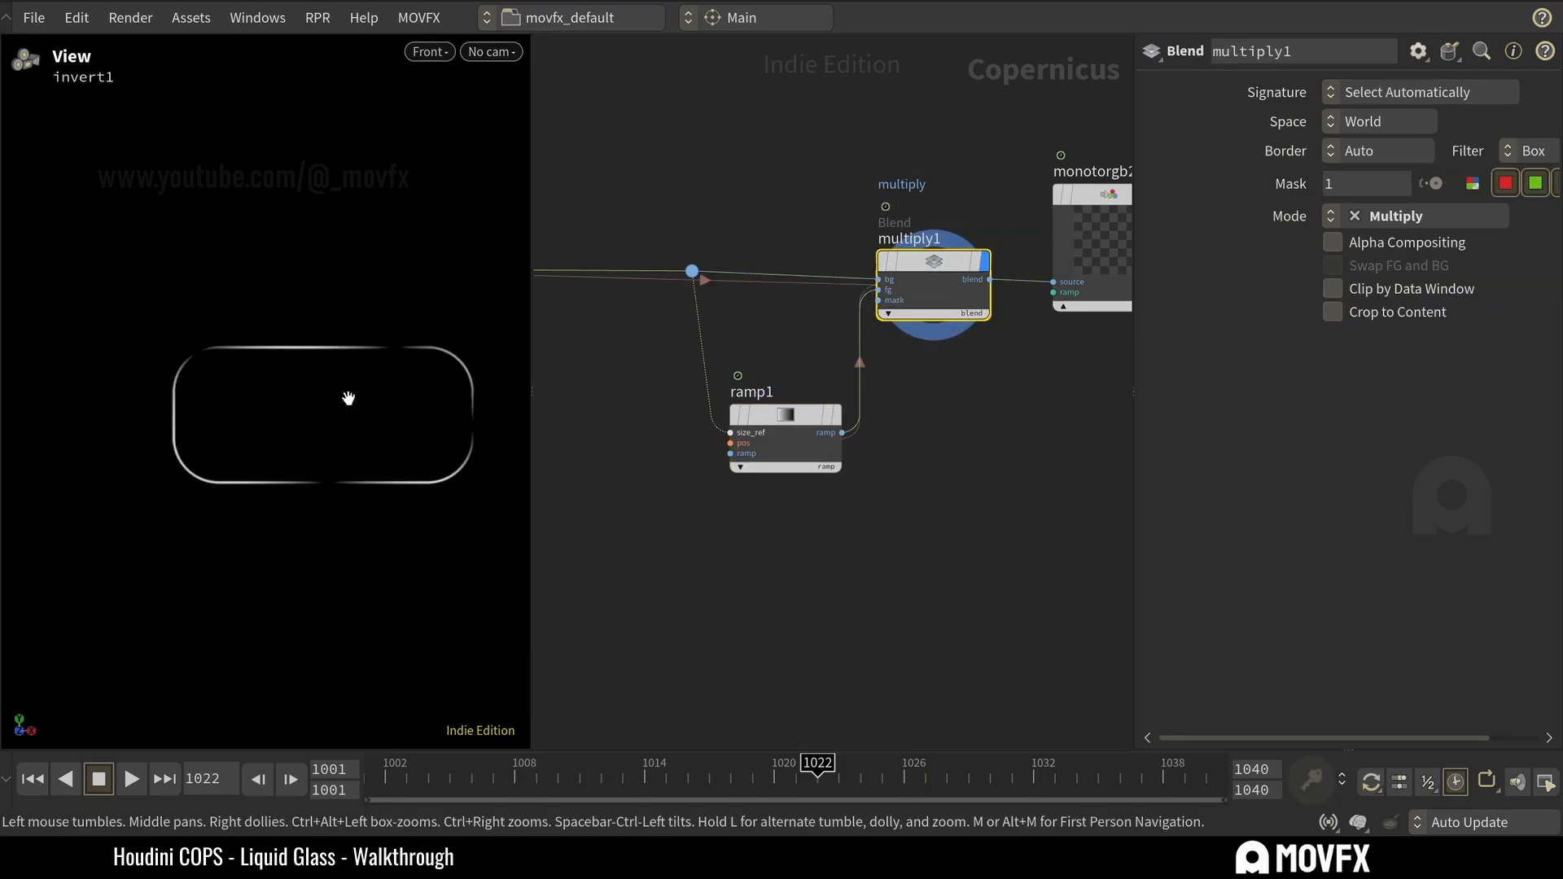
# Insert a Null node between sdftomono3 and the dot feeding multiply1, and preview the unmasked outline through it.
pyautogui.press('Tab')
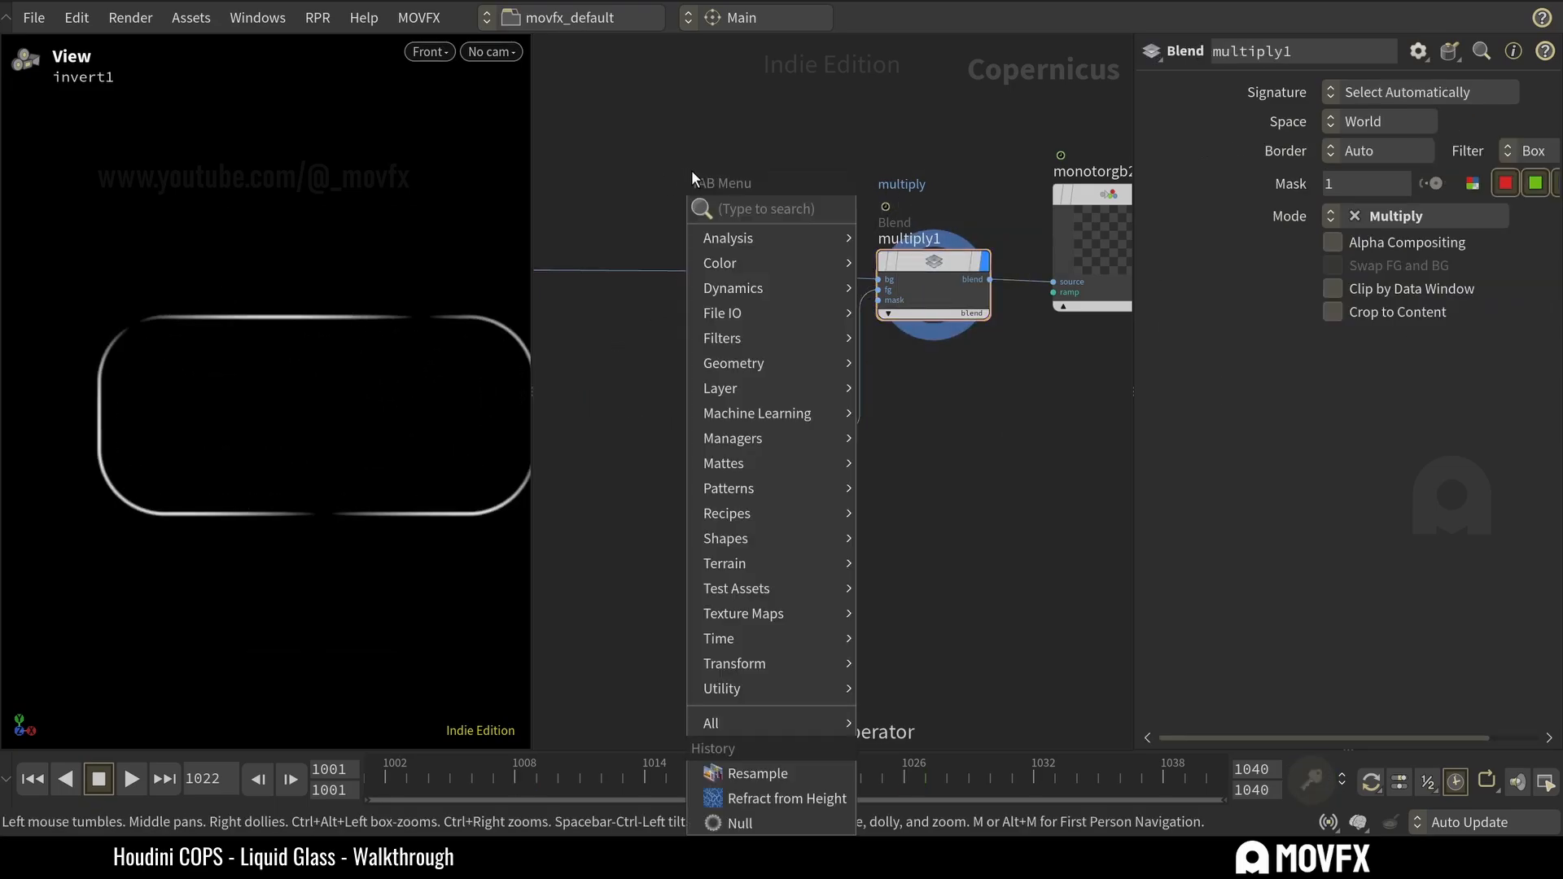
pyautogui.write('null')
pyautogui.press('Return')
pyautogui.click(618, 239)
pyautogui.moveTo(618, 240); pyautogui.dragTo(633, 226)
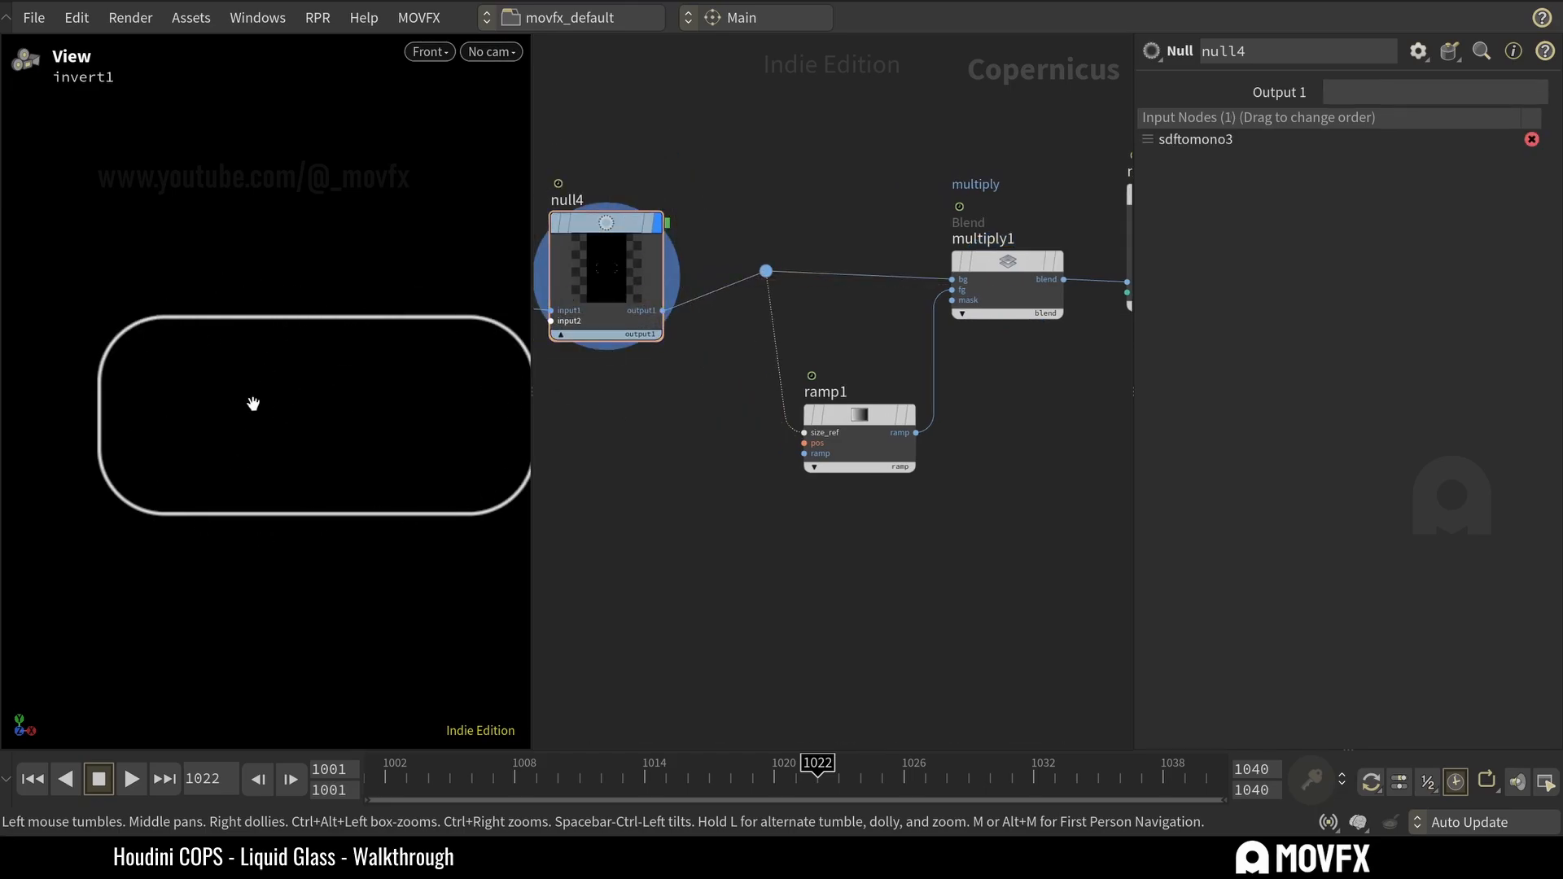
# Compare the previews of multiply1 and ramp1, ending on the masked outline from multiply1.
pyautogui.moveTo(951, 217); pyautogui.dragTo(843, 222, button='middle')
pyautogui.moveTo(947, 266)
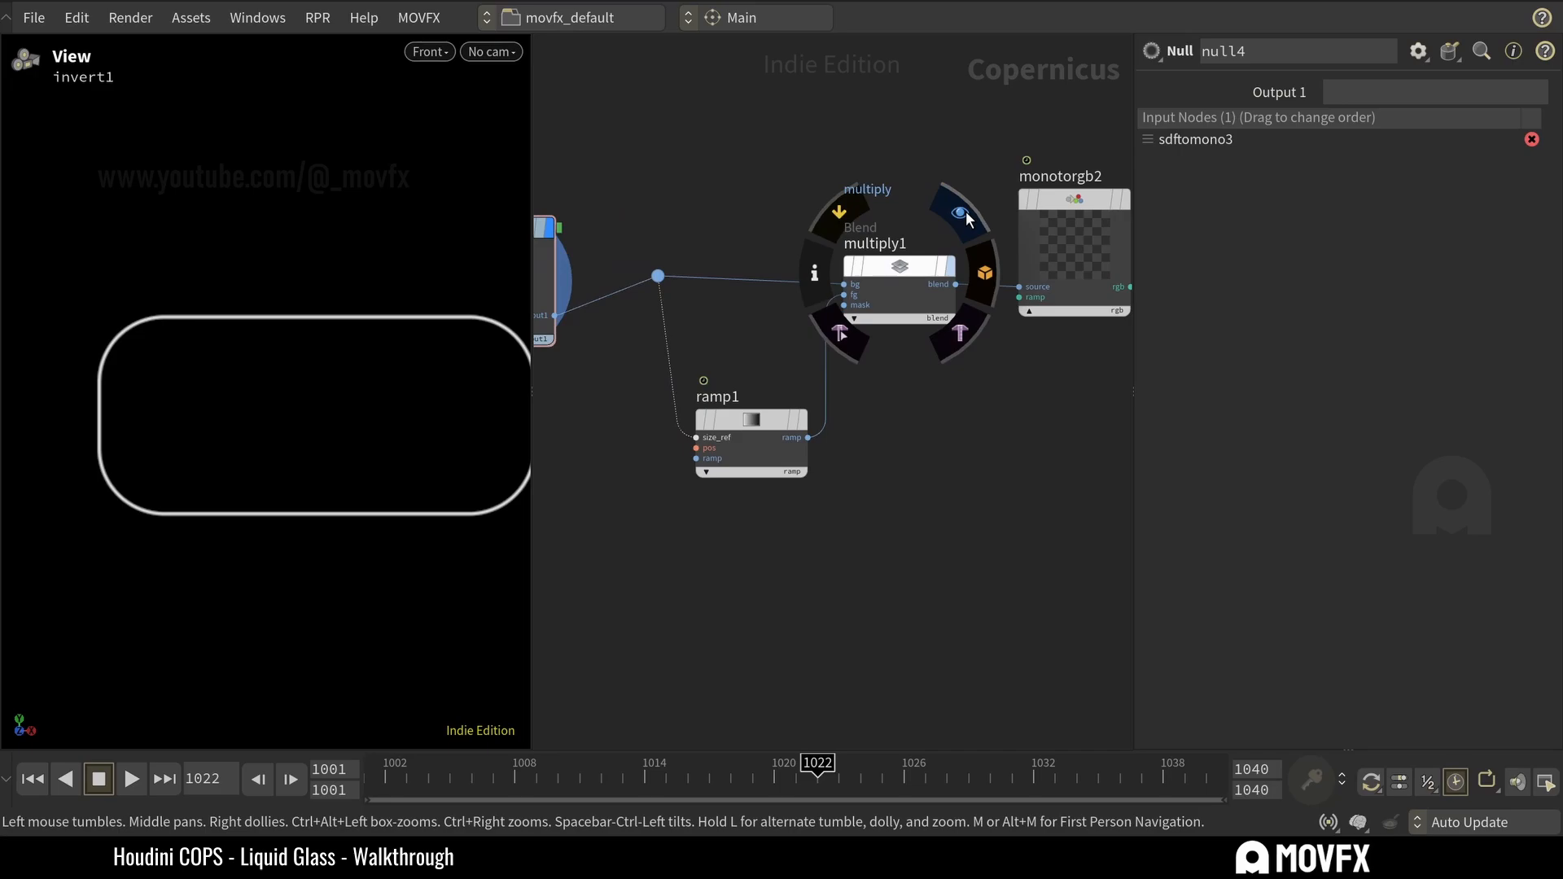
pyautogui.click(966, 218)
pyautogui.click(813, 367)
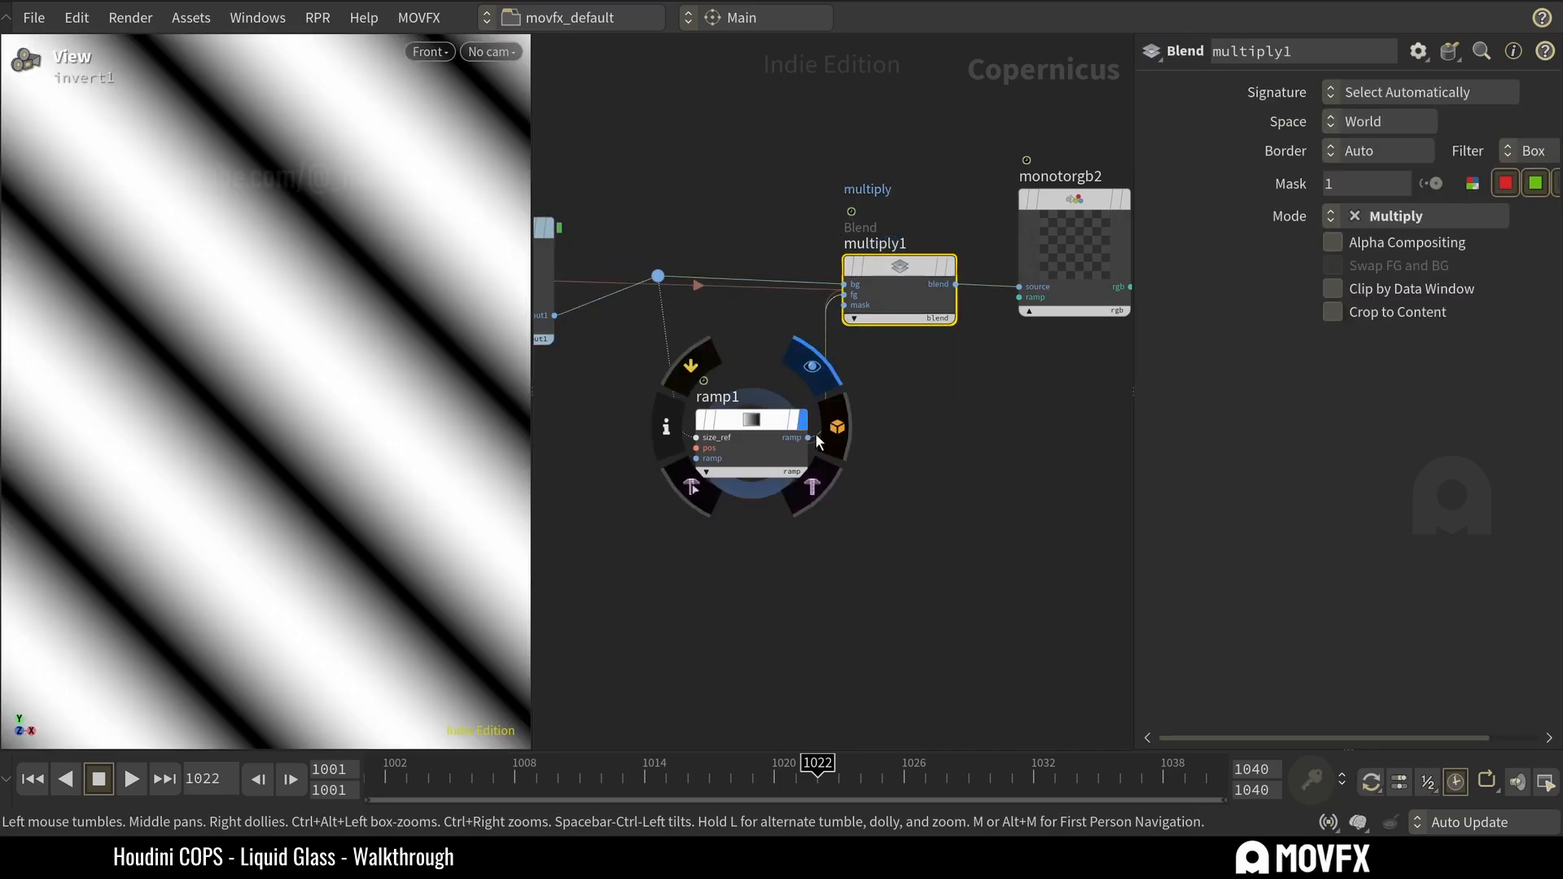
pyautogui.click(890, 313)
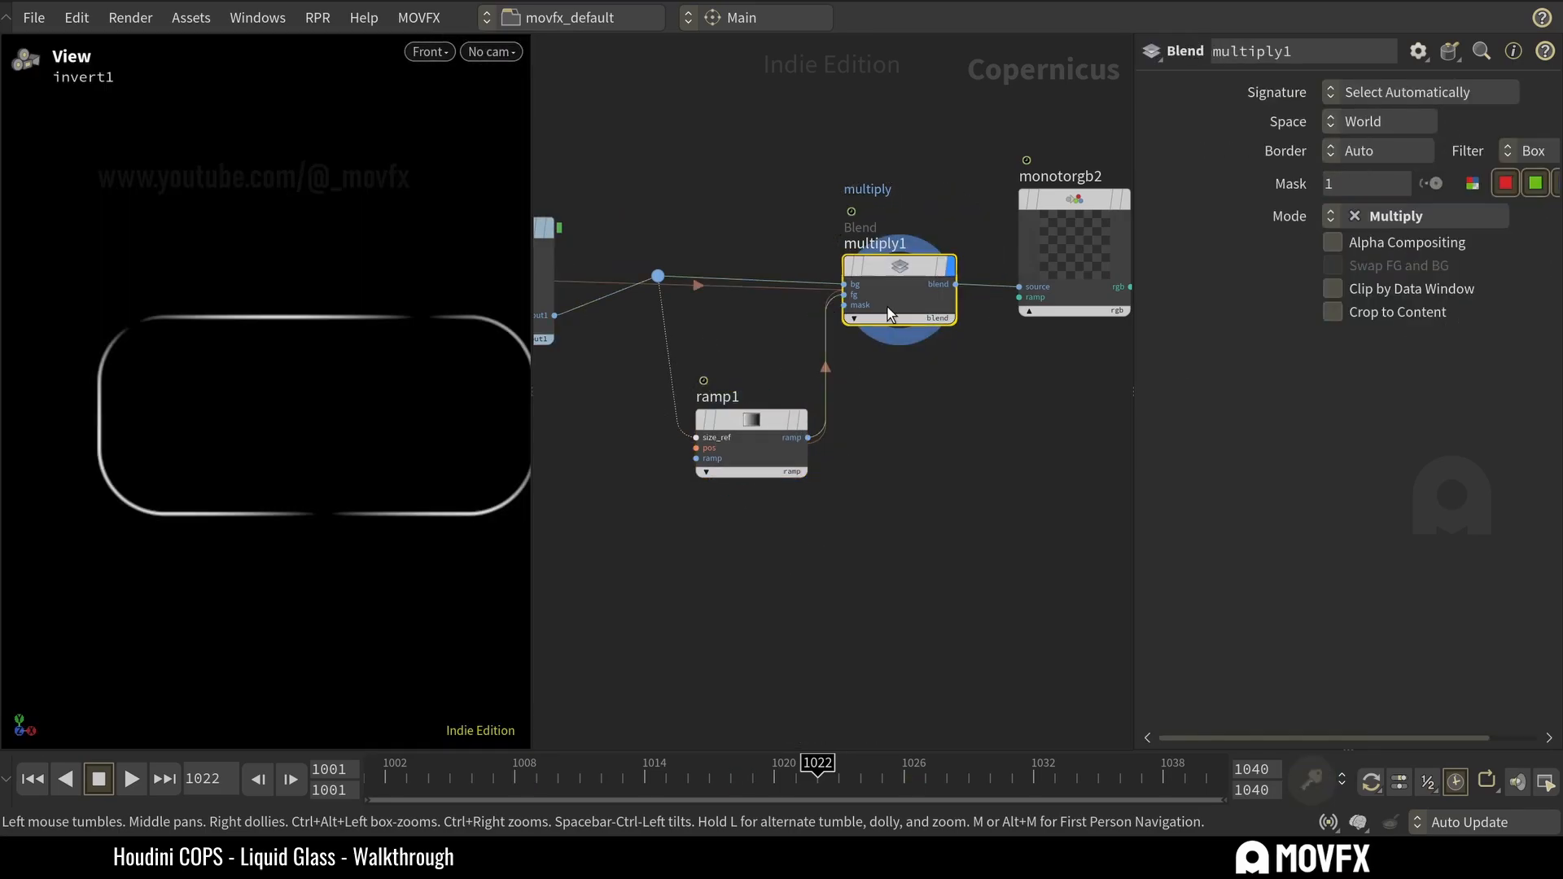
pyautogui.moveTo(346, 348); pyautogui.dragTo(323, 395, button='right')
# Trace ramp1's position references back to the animation control transform and inspect its Translate values.
pyautogui.click(751, 454)
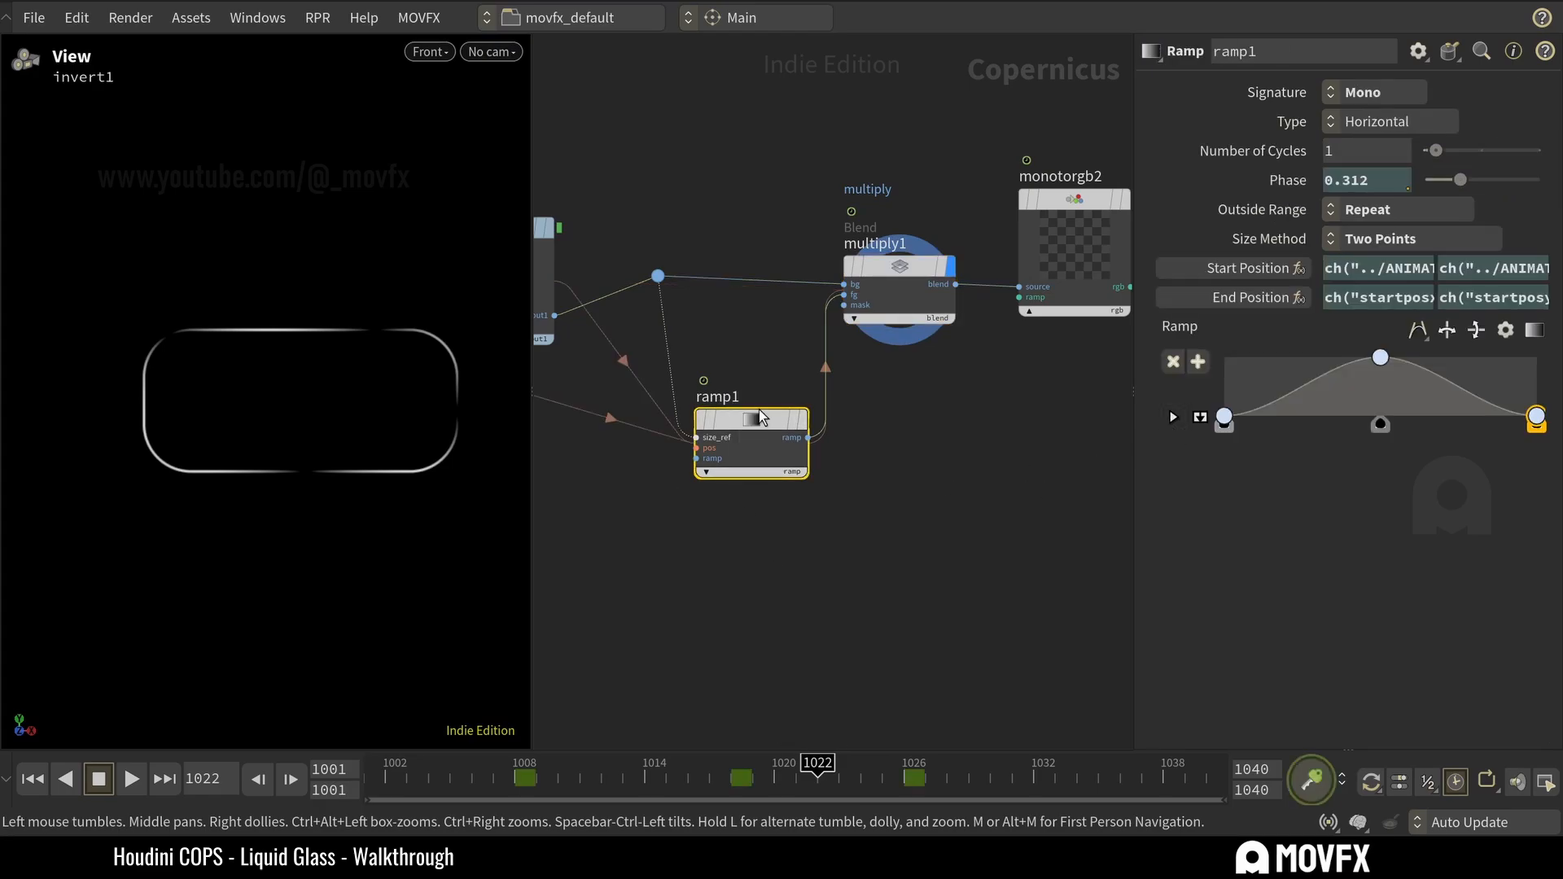
pyautogui.moveTo(726, 495); pyautogui.dragTo(820, 523, button='middle')
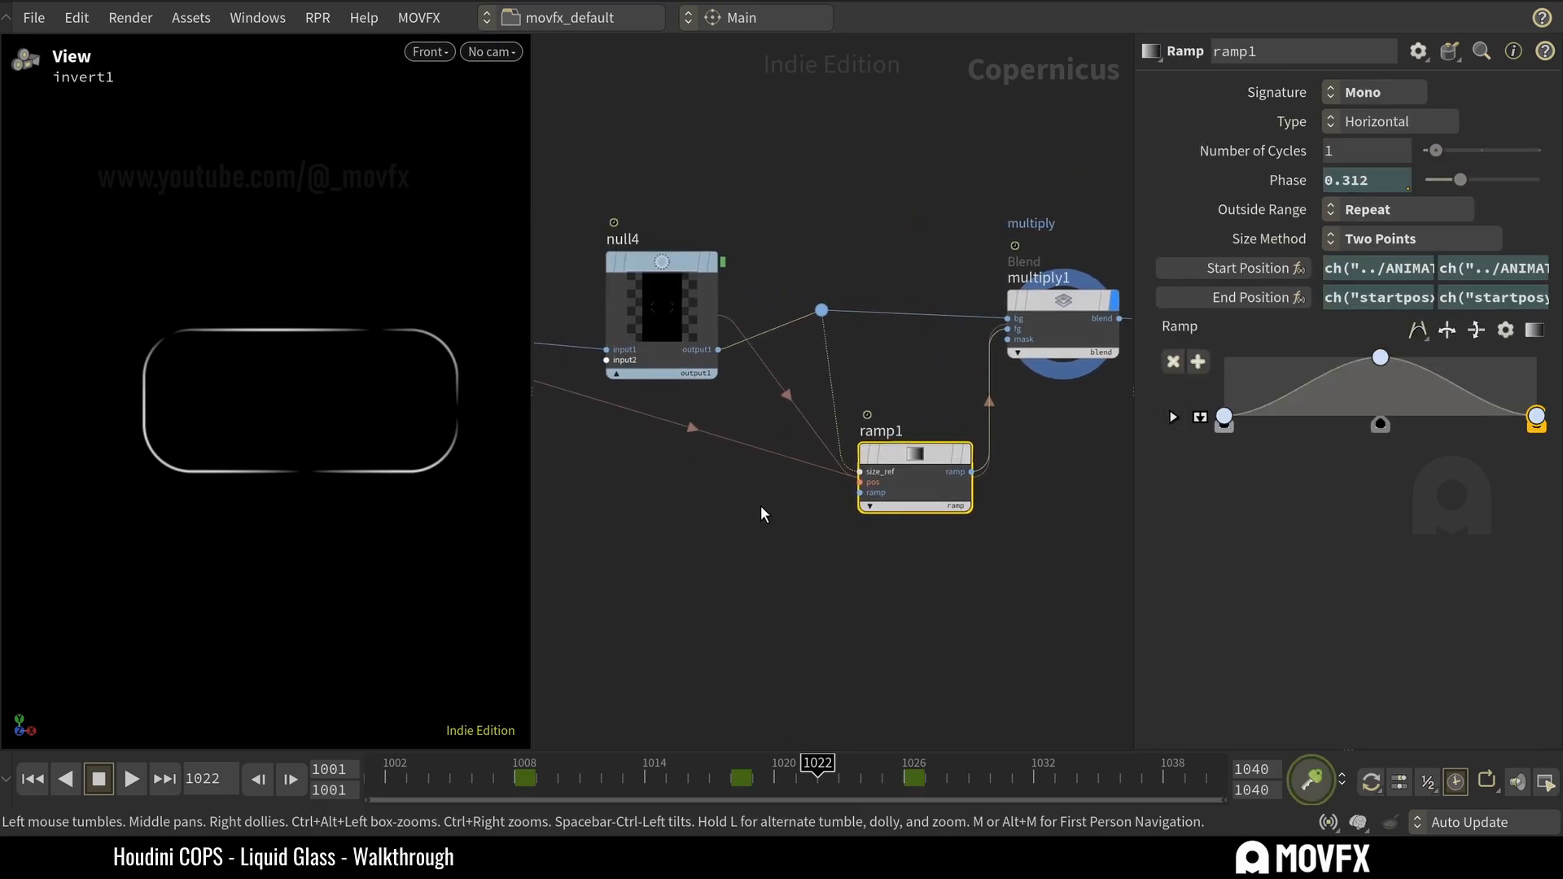
pyautogui.moveTo(962, 595); pyautogui.dragTo(865, 568, button='middle')
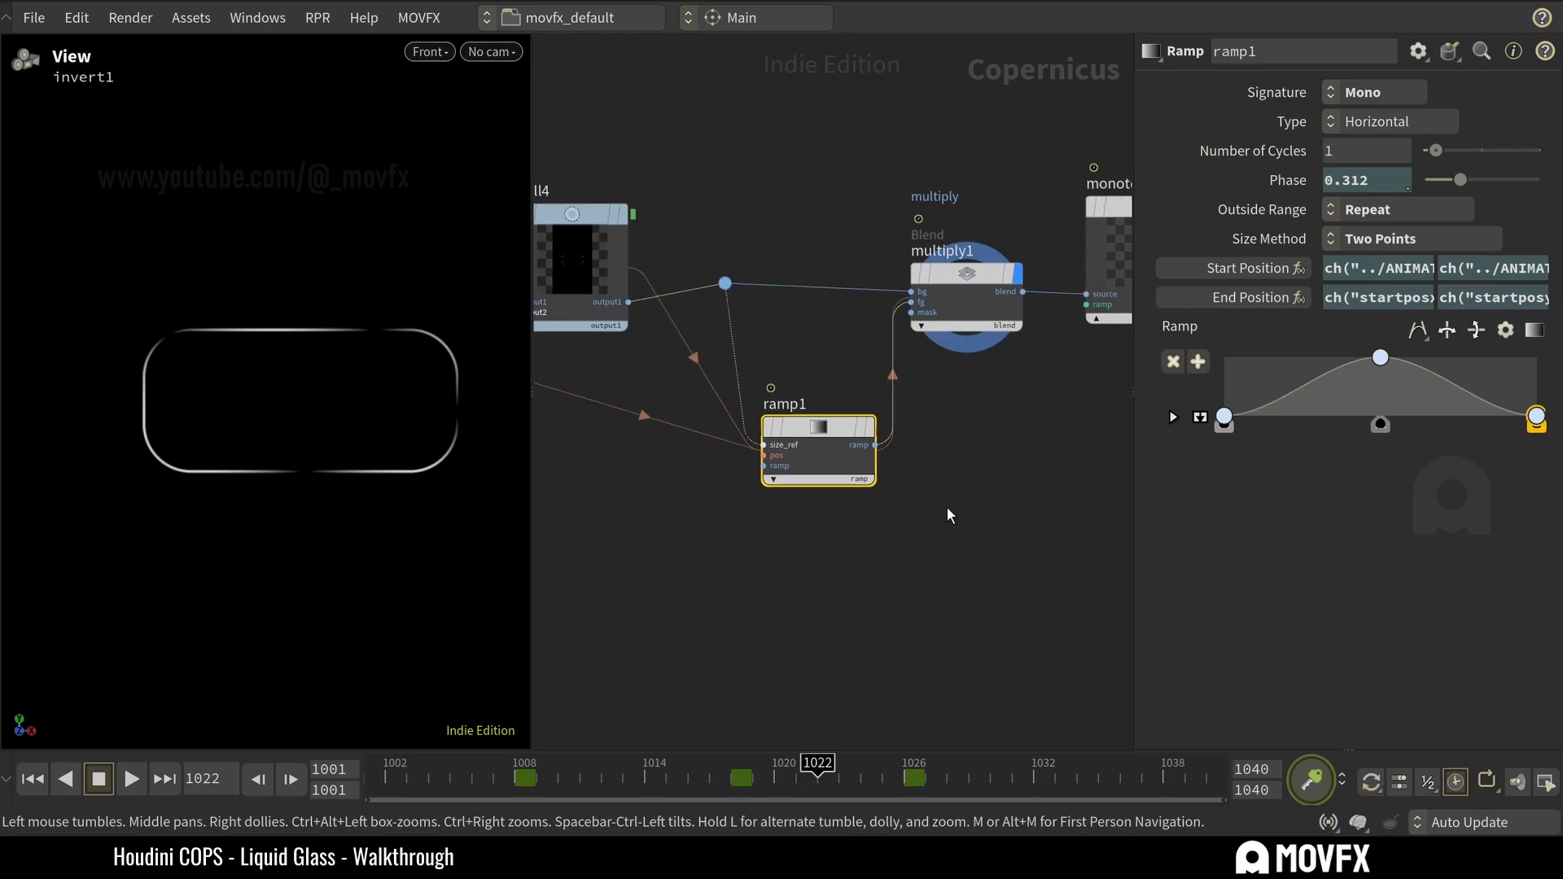
pyautogui.scroll(-5, 863, 554)
pyautogui.click(678, 376)
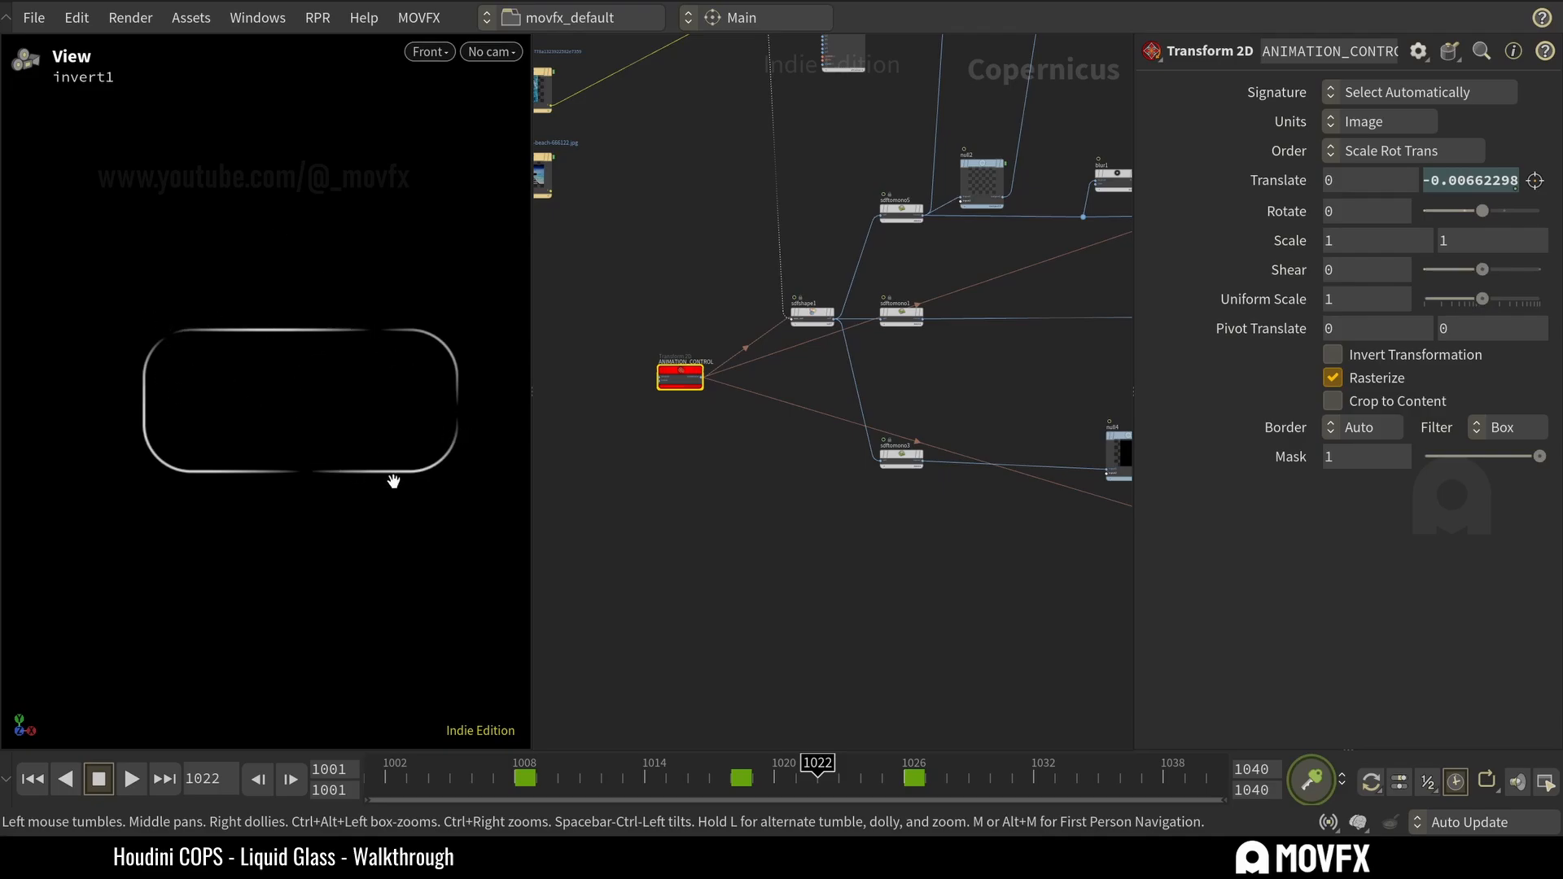
pyautogui.moveTo(1029, 644); pyautogui.dragTo(606, 521, button='middle')
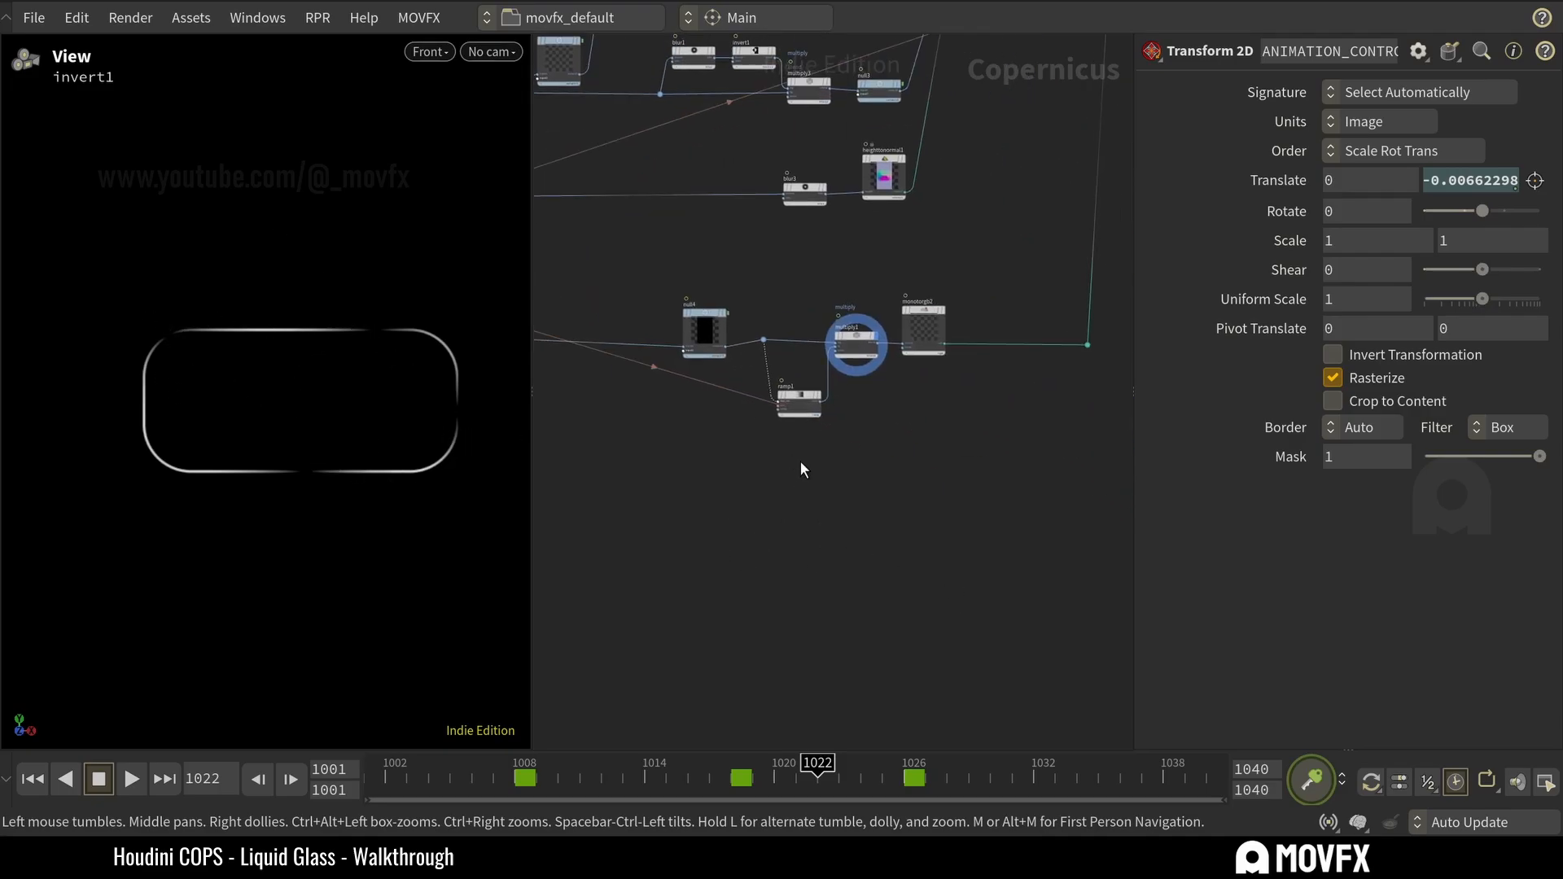
pyautogui.scroll(2, 799, 461)
# Try removing ramp1's Start and End Position expressions and moving its start handle in the viewport, and undo these changes.
pyautogui.click(801, 389)
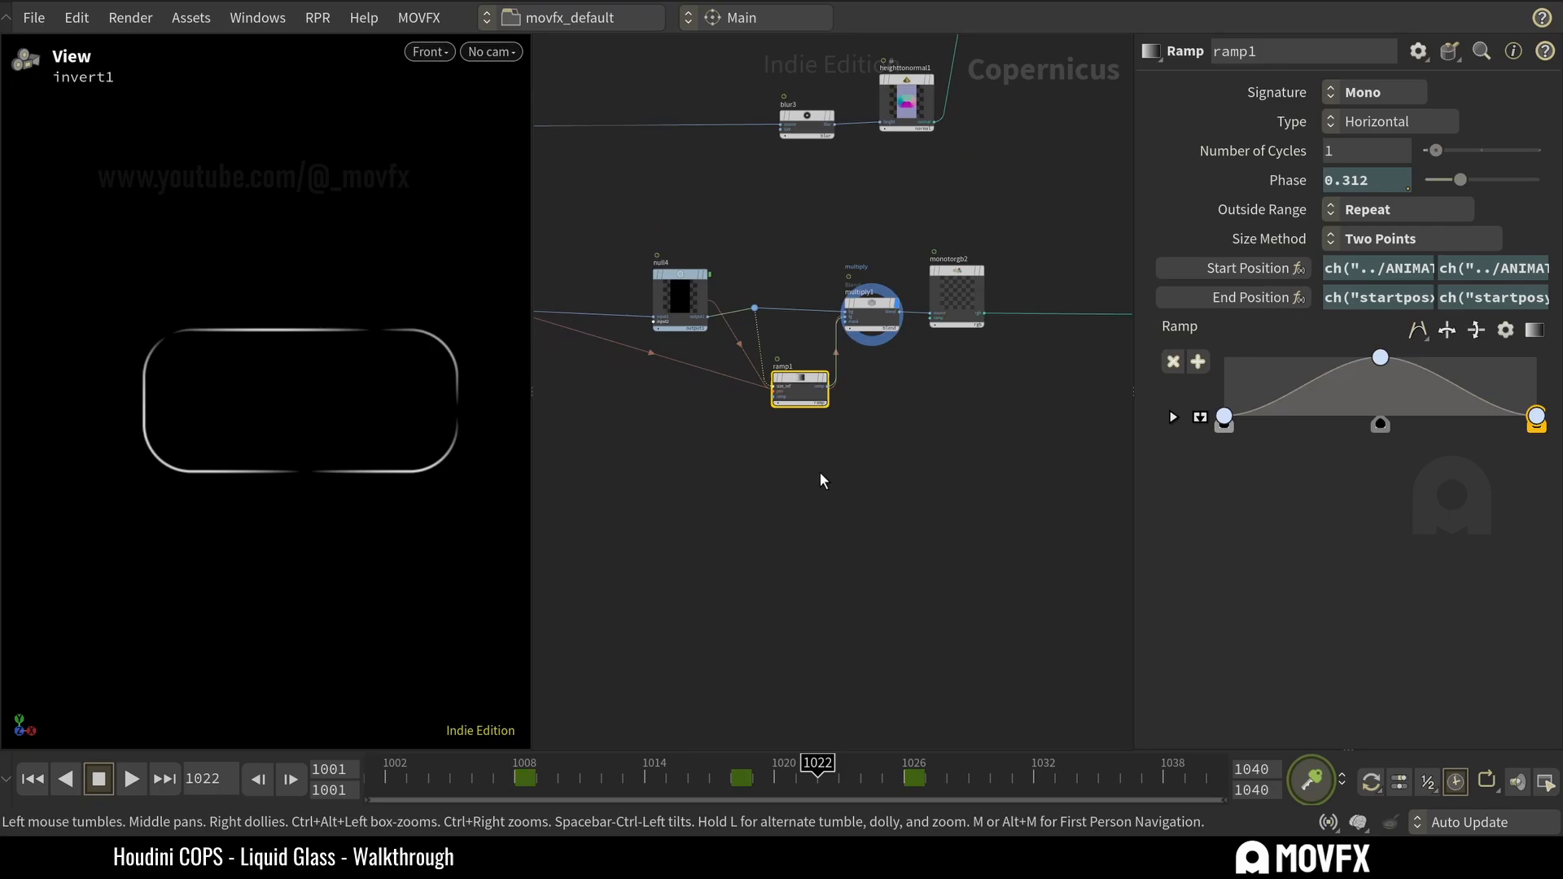
pyautogui.click(1274, 268)
pyautogui.click(1296, 298)
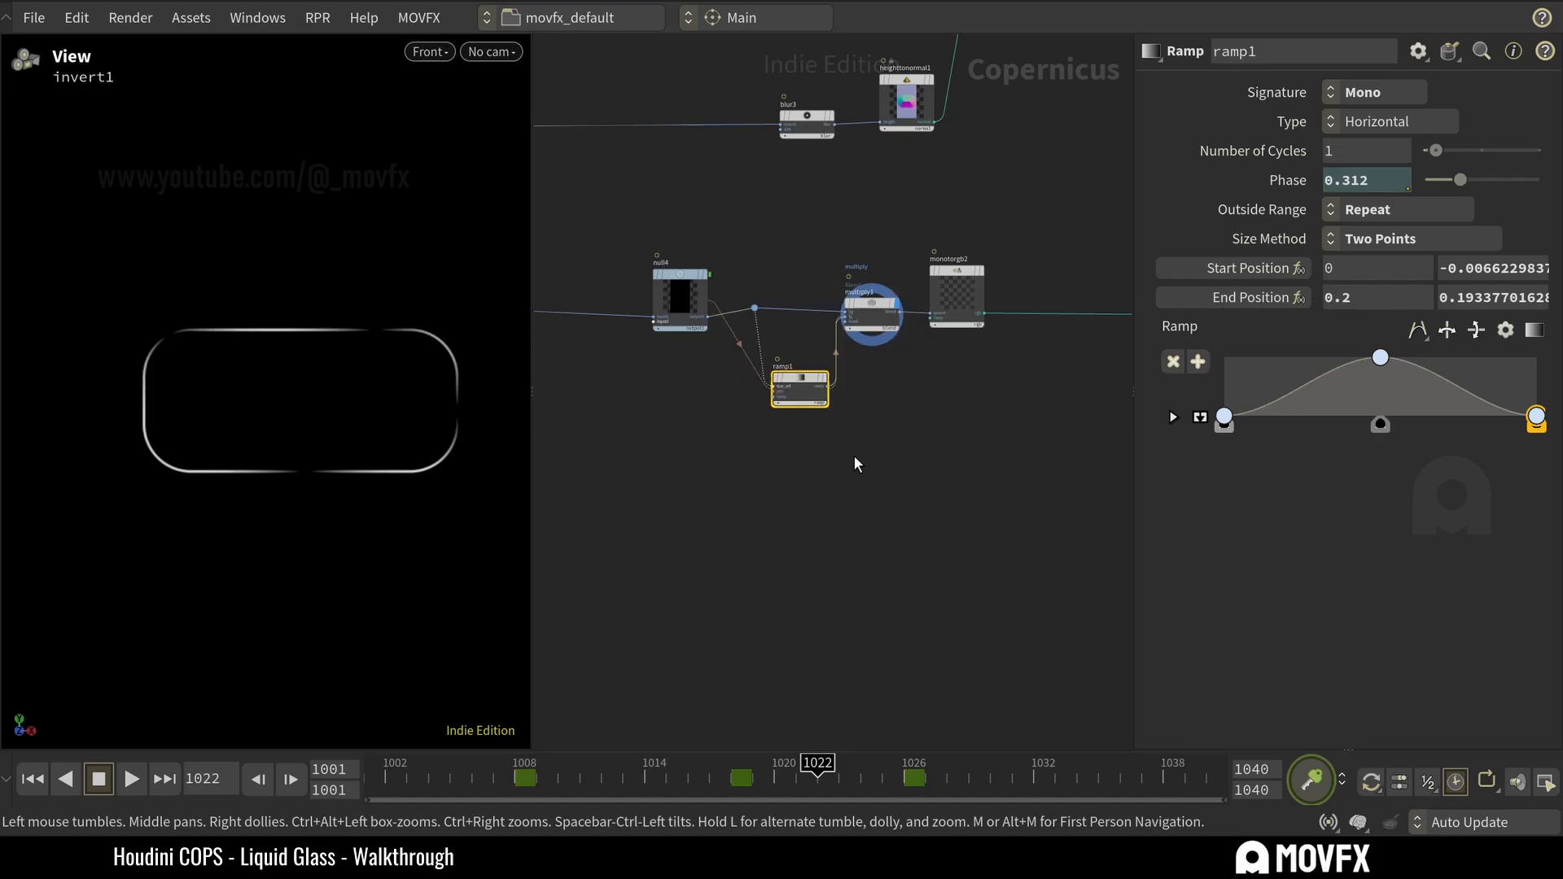
pyautogui.press('Return')
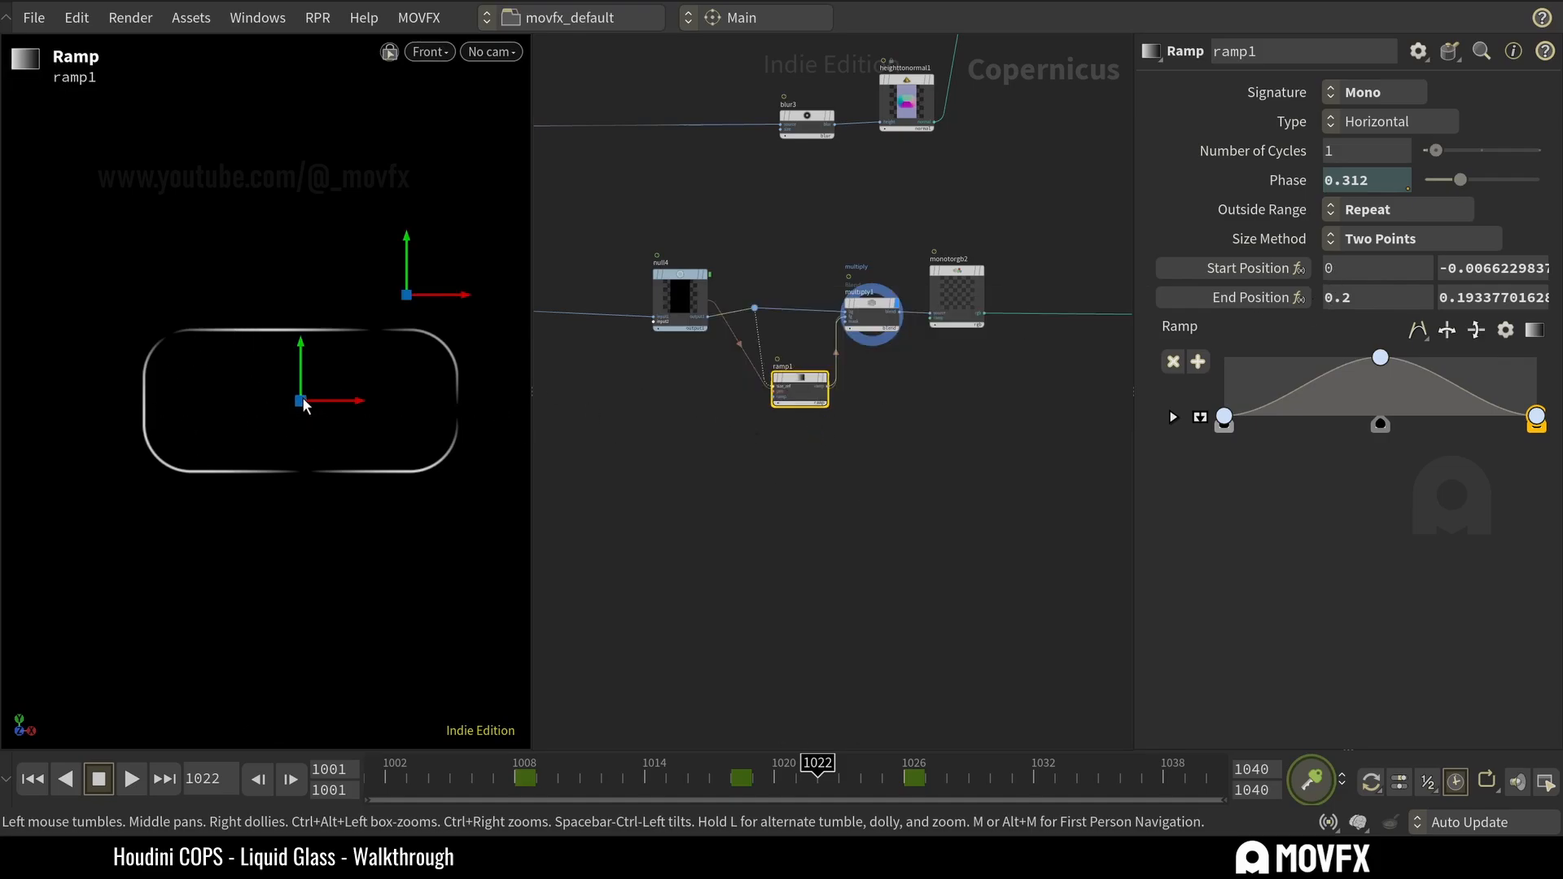
pyautogui.moveTo(302, 398)
pyautogui.mouseDown()
pyautogui.moveTo(242, 442)
pyautogui.moveTo(340, 364)
pyautogui.moveTo(203, 443)
pyautogui.moveTo(334, 367)
pyautogui.moveTo(255, 392)
pyautogui.moveTo(300, 386)
pyautogui.mouseUp()
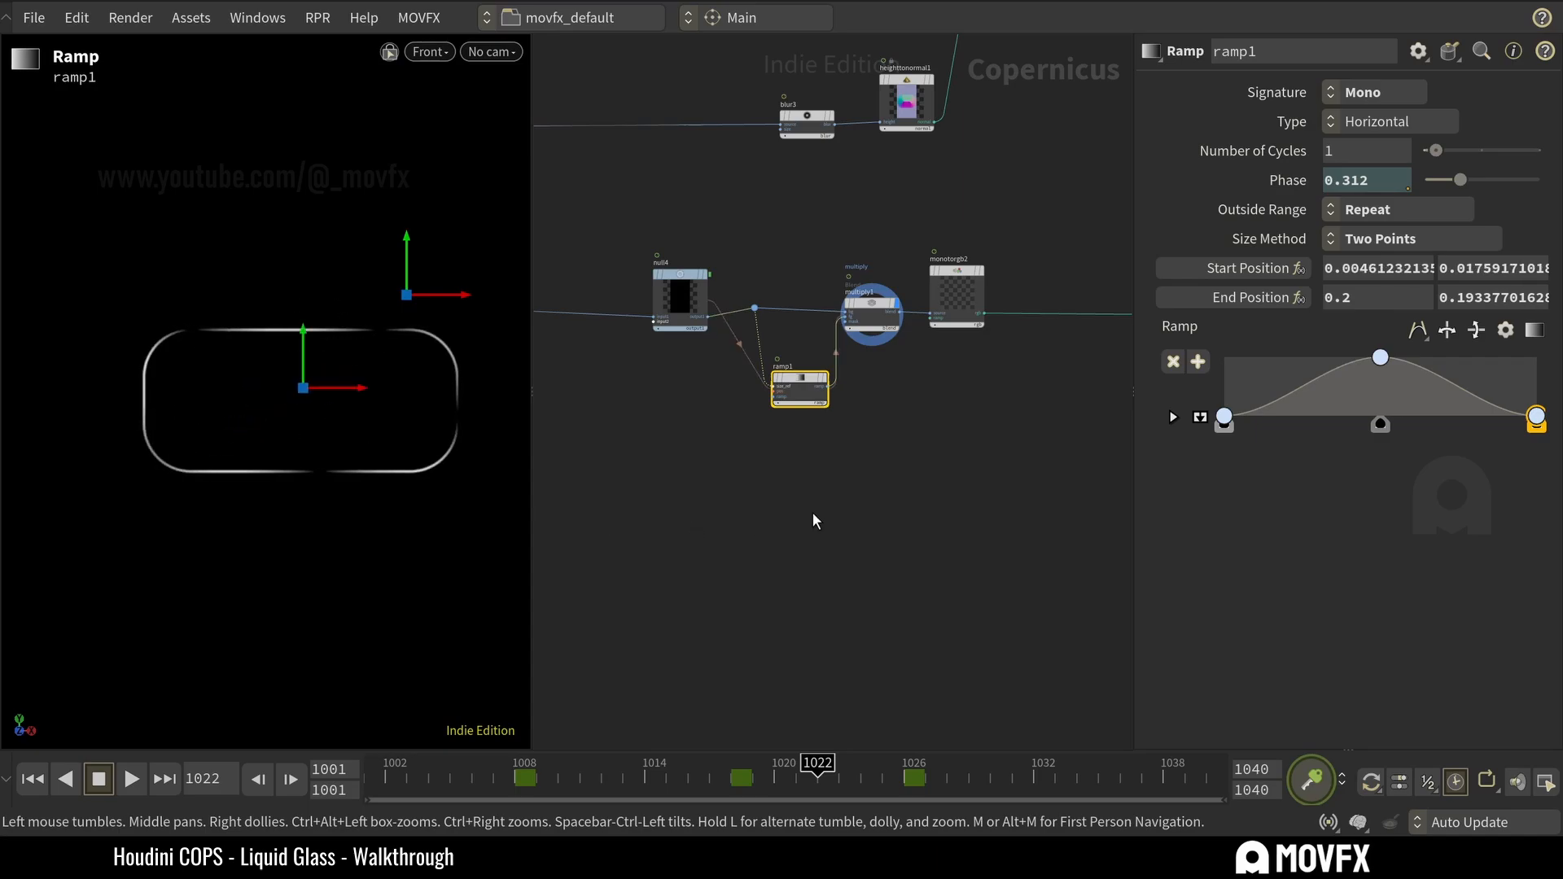
pyautogui.hotkey('ctrl', 'z')
pyautogui.hotkey('ctrl', 'z')
pyautogui.hotkey('ctrl', 'z')
pyautogui.hotkey('ctrl', 'z')
pyautogui.hotkey('ctrl', 'z')
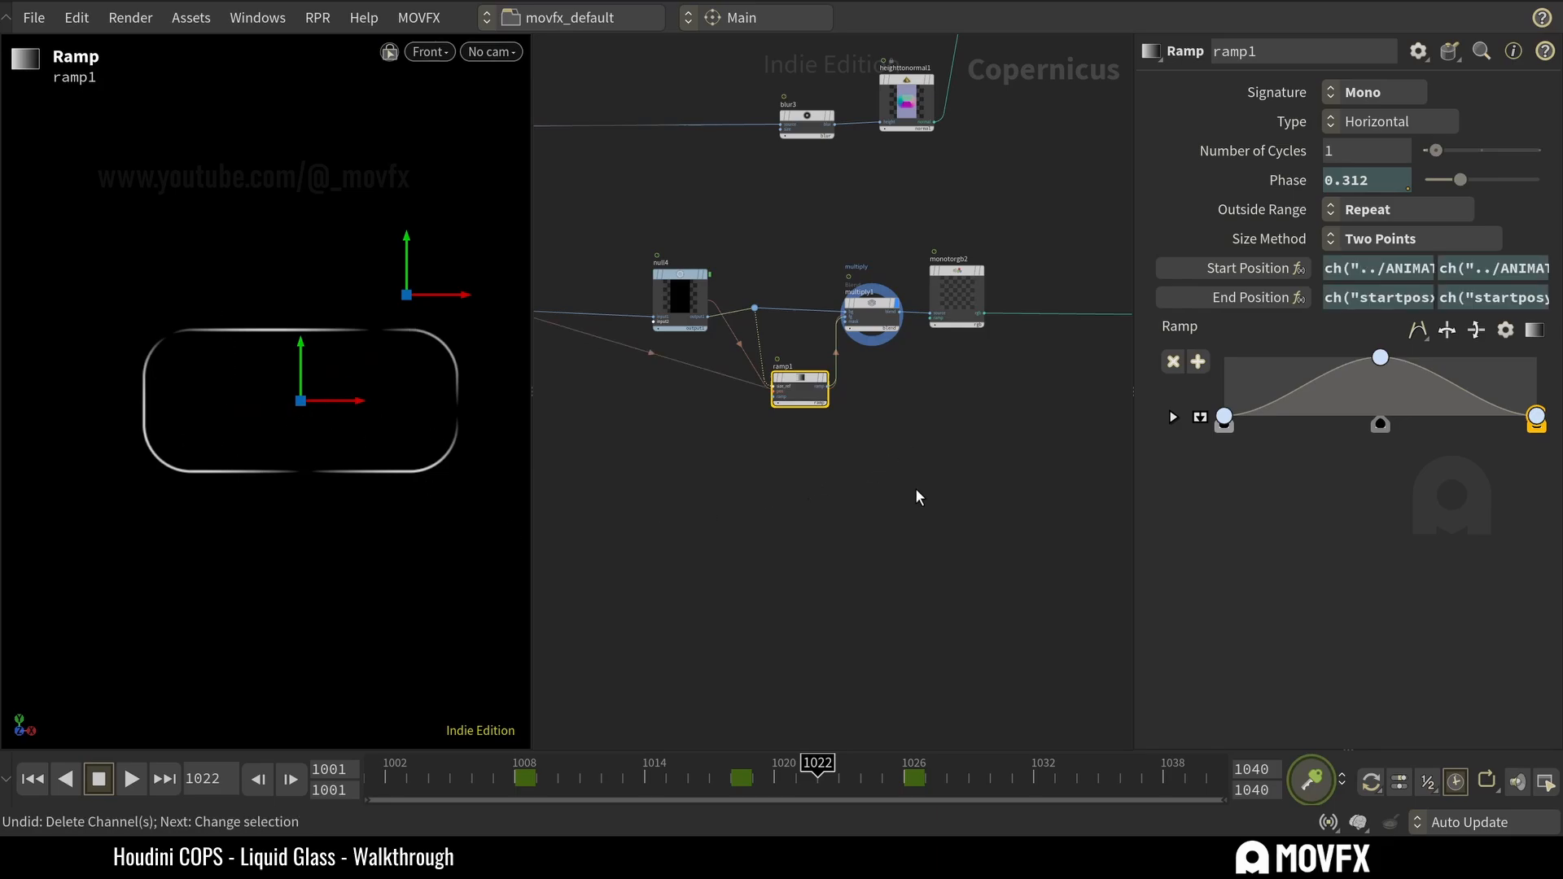
# Inspect the Translate expressions on sdfshape1 within the full network.
pyautogui.press('h')
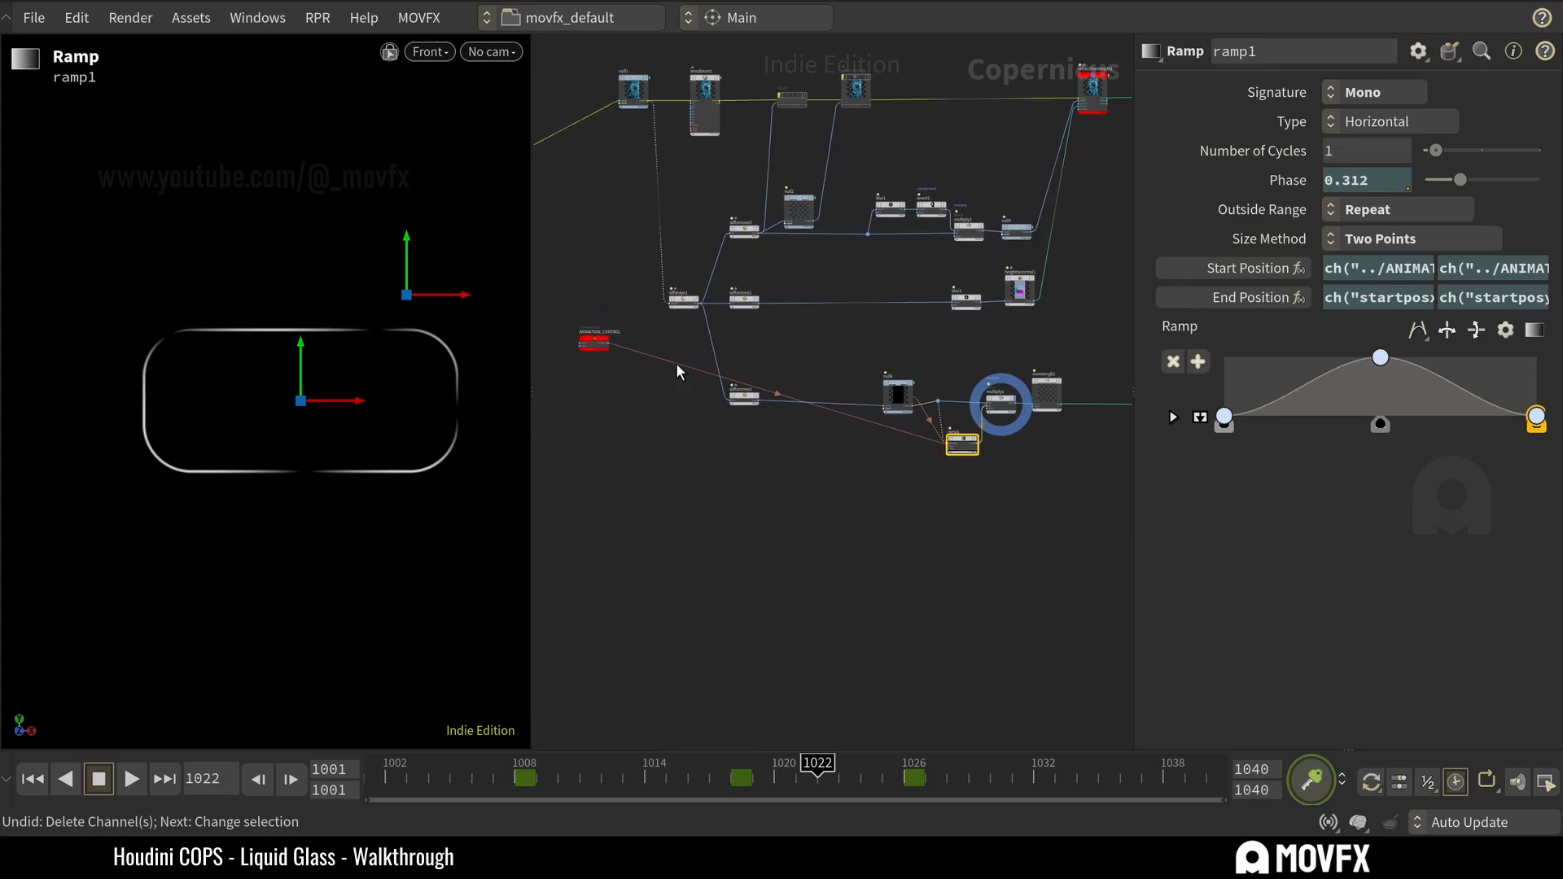
pyautogui.click(683, 300)
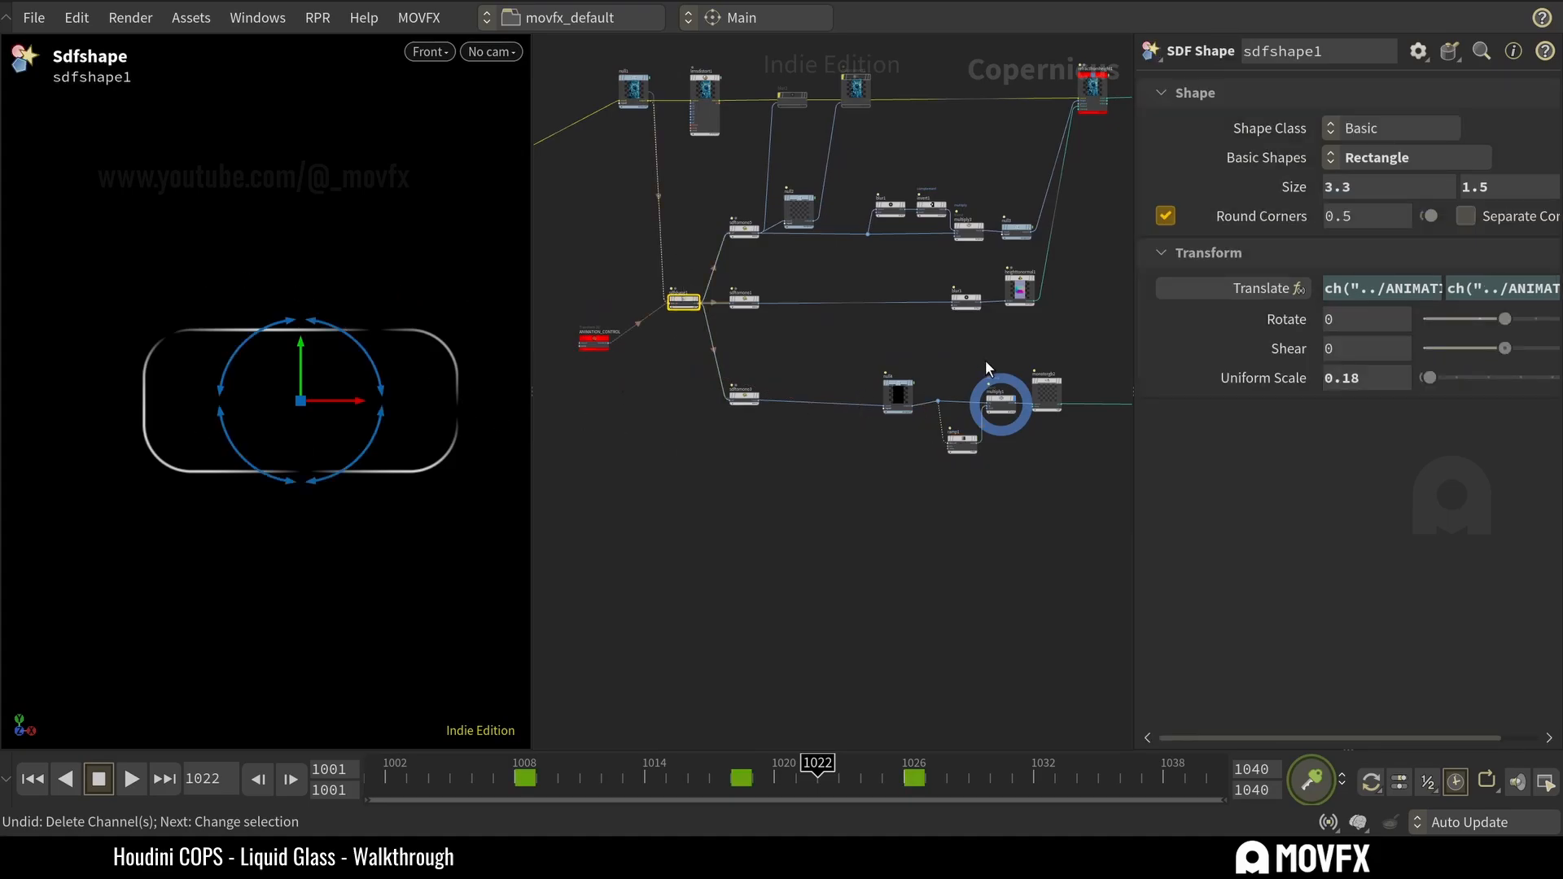
# Preview the monotorgb2 edge highlight and the add_merge1 composite it feeds.
pyautogui.moveTo(1035, 340); pyautogui.dragTo(883, 356, button='middle')
pyautogui.scroll(1, 963, 327)
pyautogui.moveTo(1072, 267); pyautogui.dragTo(961, 359, button='middle')
pyautogui.scroll(4, 961, 360)
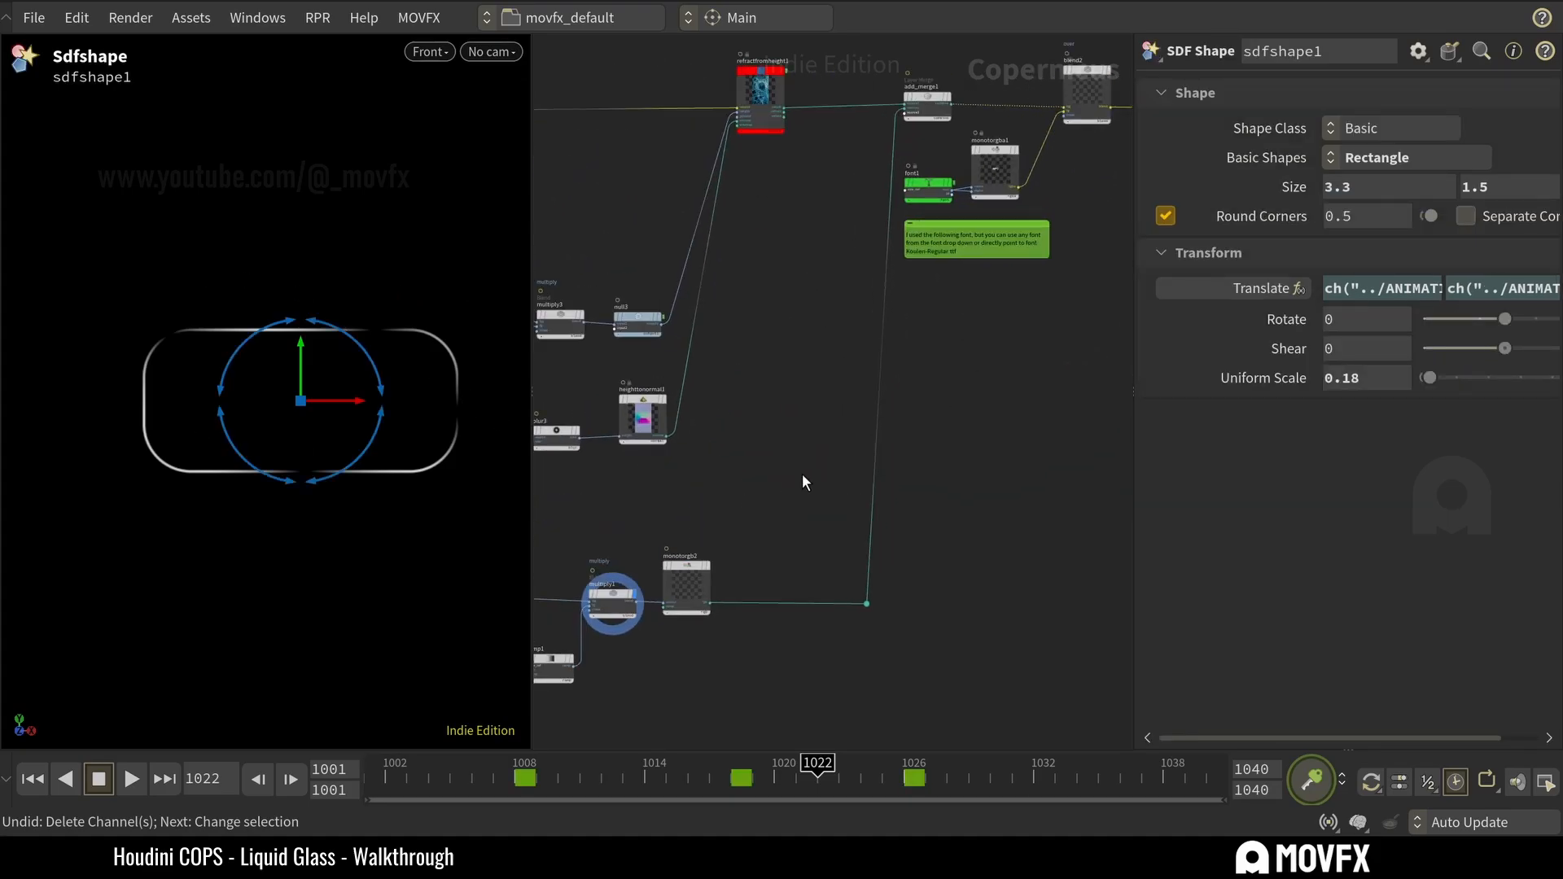
pyautogui.click(688, 585)
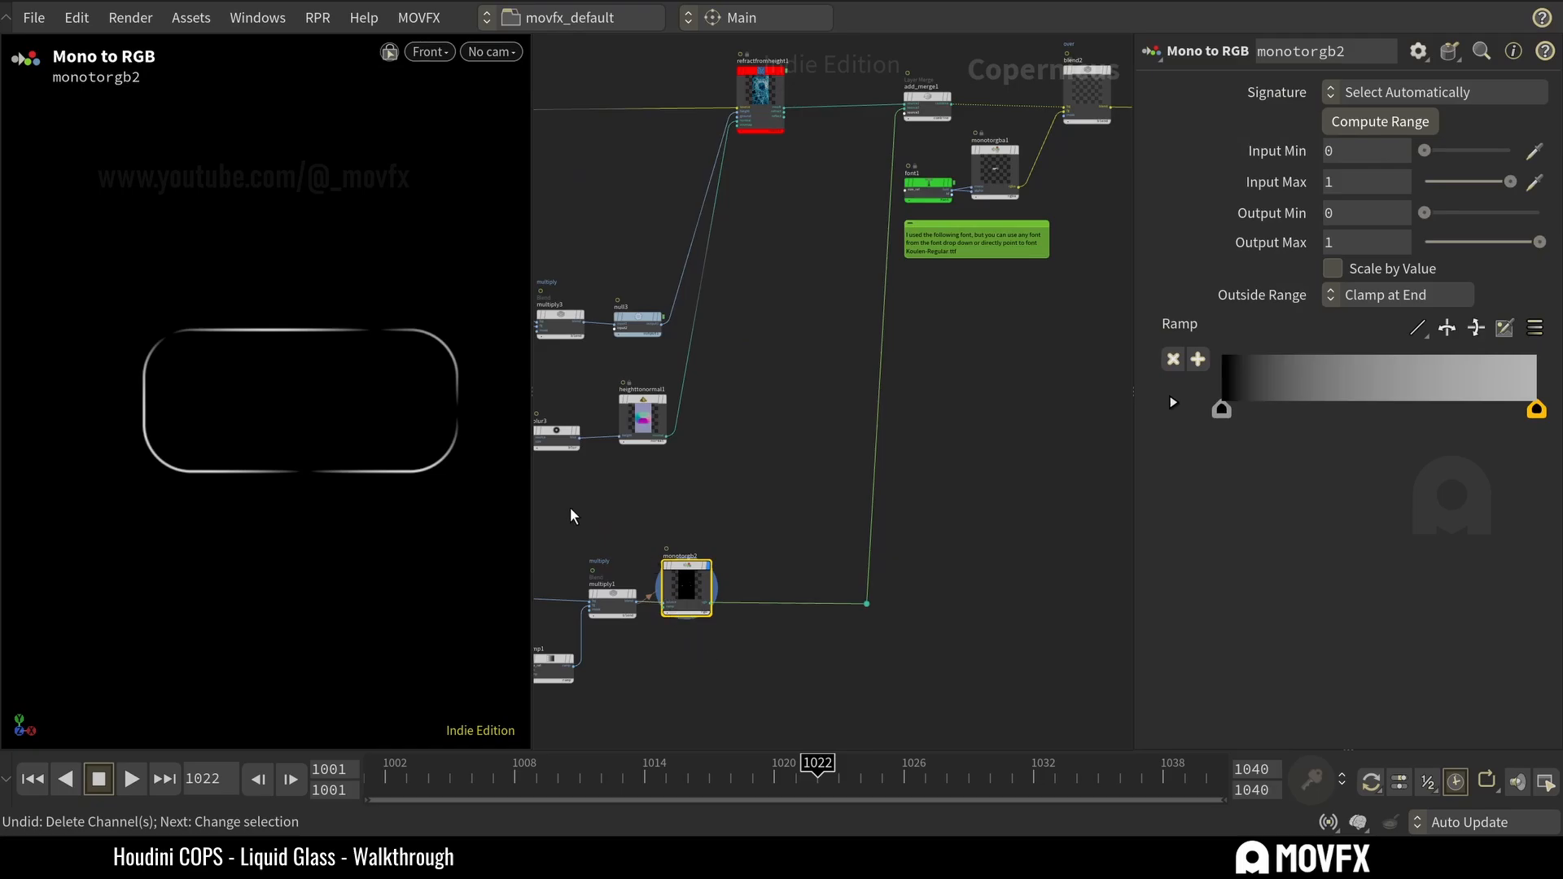
pyautogui.moveTo(968, 50); pyautogui.dragTo(910, 184, button='middle')
pyautogui.scroll(4, 911, 187)
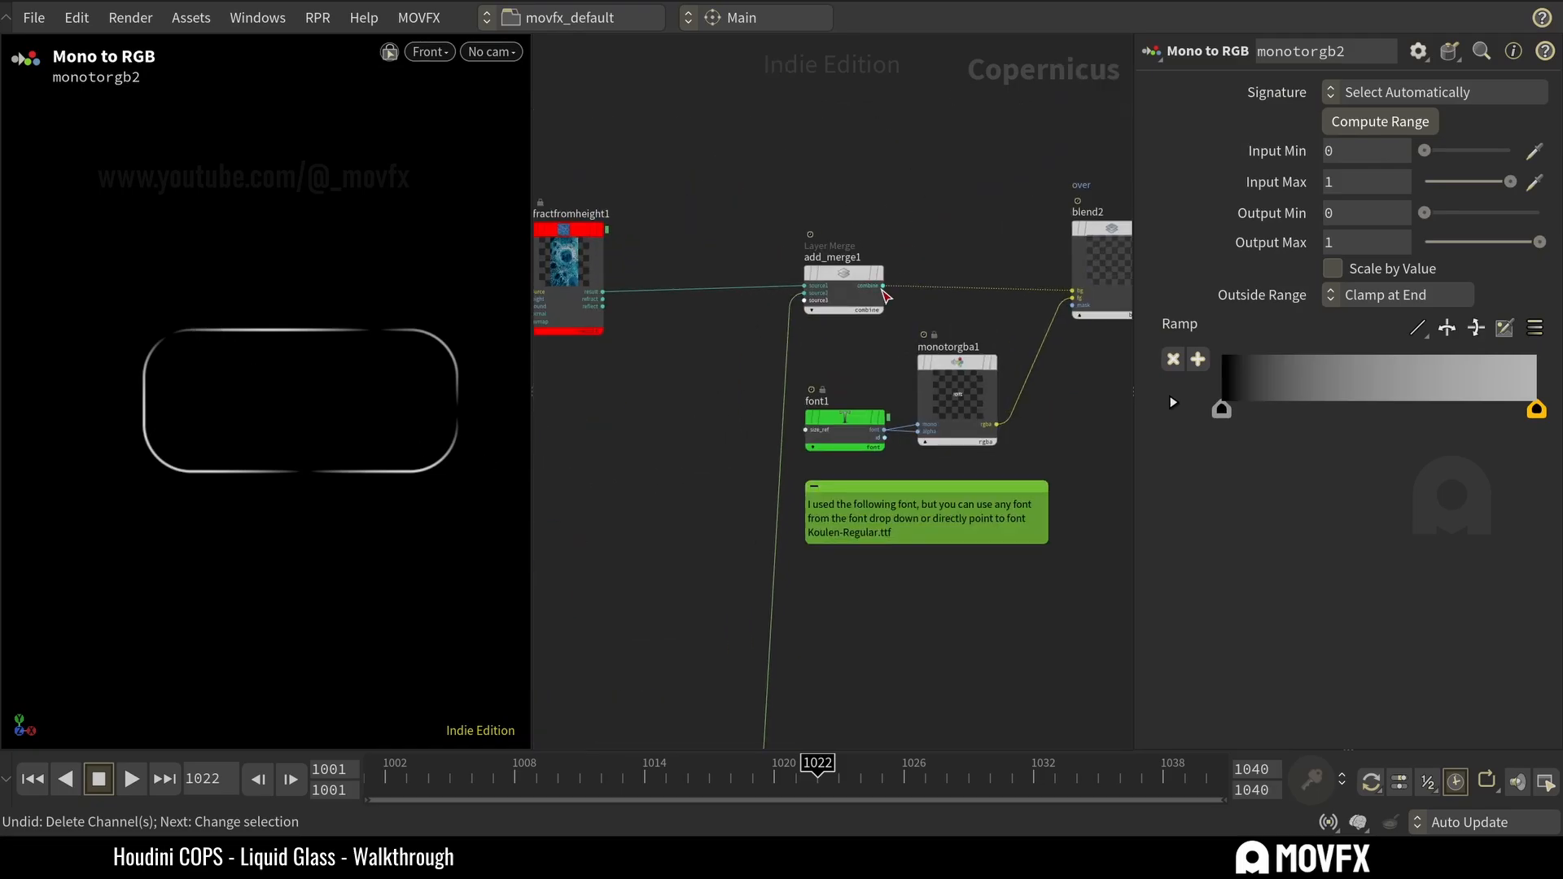
pyautogui.click(847, 277)
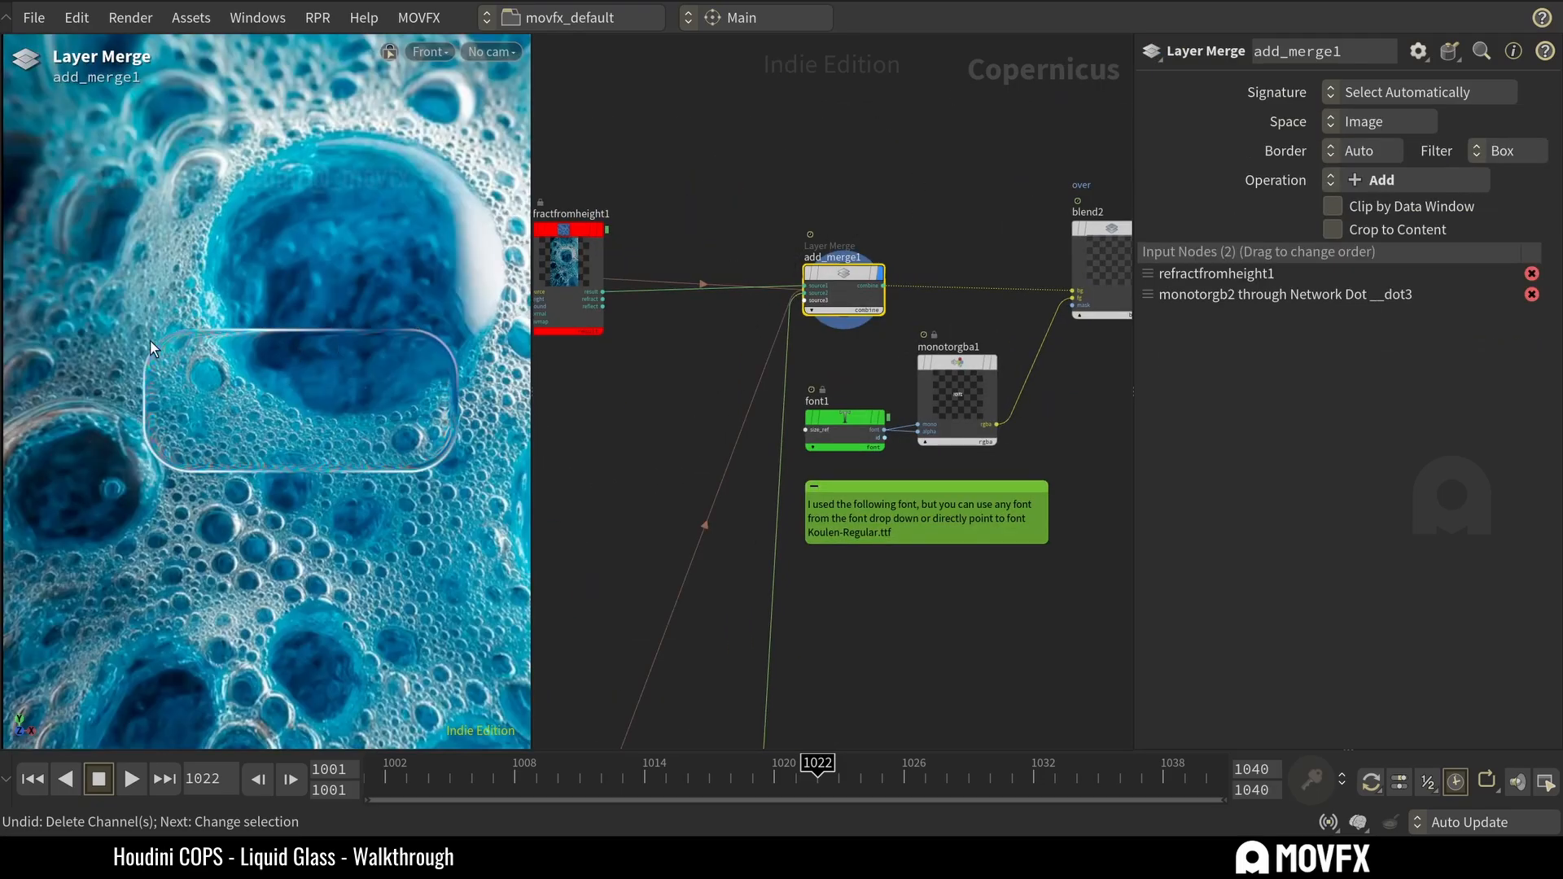
# Compare refractfromheight1 without the edge highlight against the add_merge1 composite.
pyautogui.moveTo(800, 237)
pyautogui.moveTo(679, 204); pyautogui.dragTo(757, 199, button='middle')
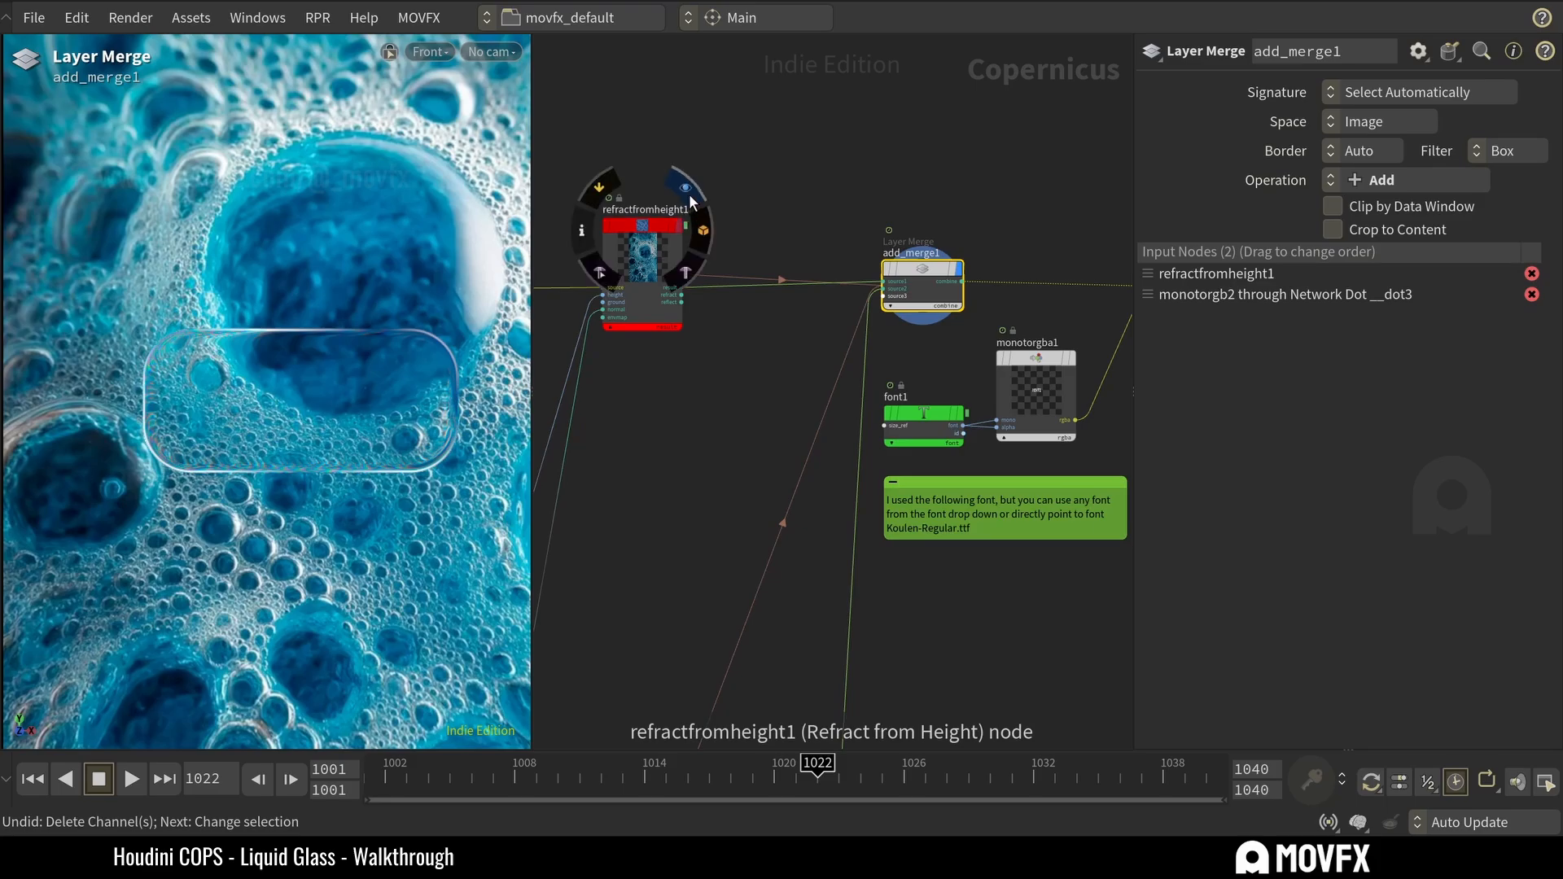
pyautogui.click(690, 195)
pyautogui.moveTo(699, 144); pyautogui.dragTo(671, 231)
pyautogui.moveTo(941, 267)
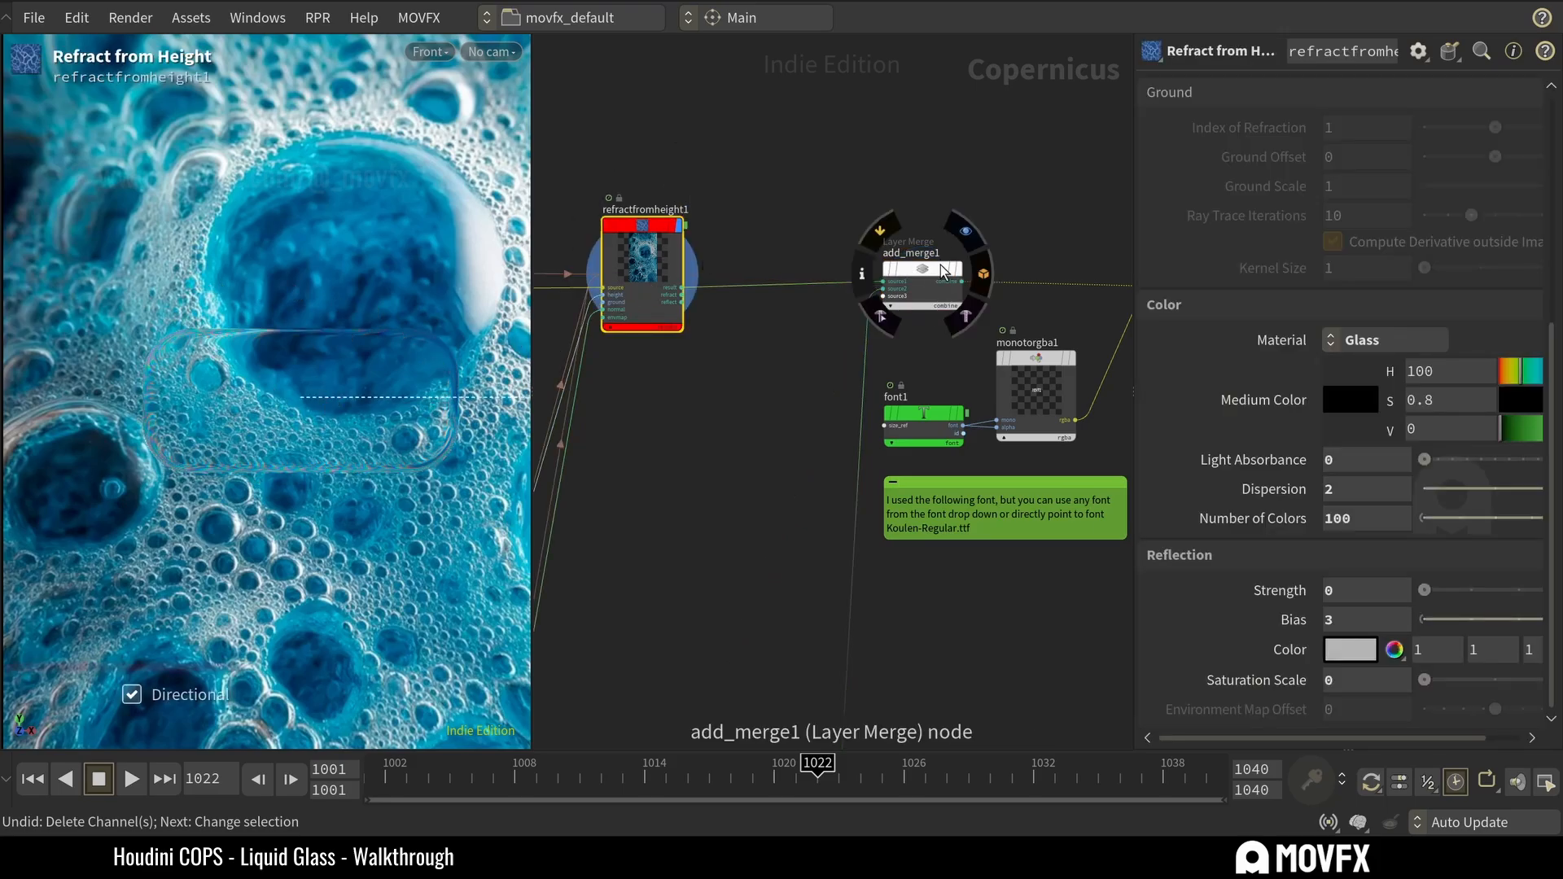
pyautogui.click(884, 235)
pyautogui.moveTo(1027, 209); pyautogui.dragTo(779, 223, button='middle')
pyautogui.click(711, 281)
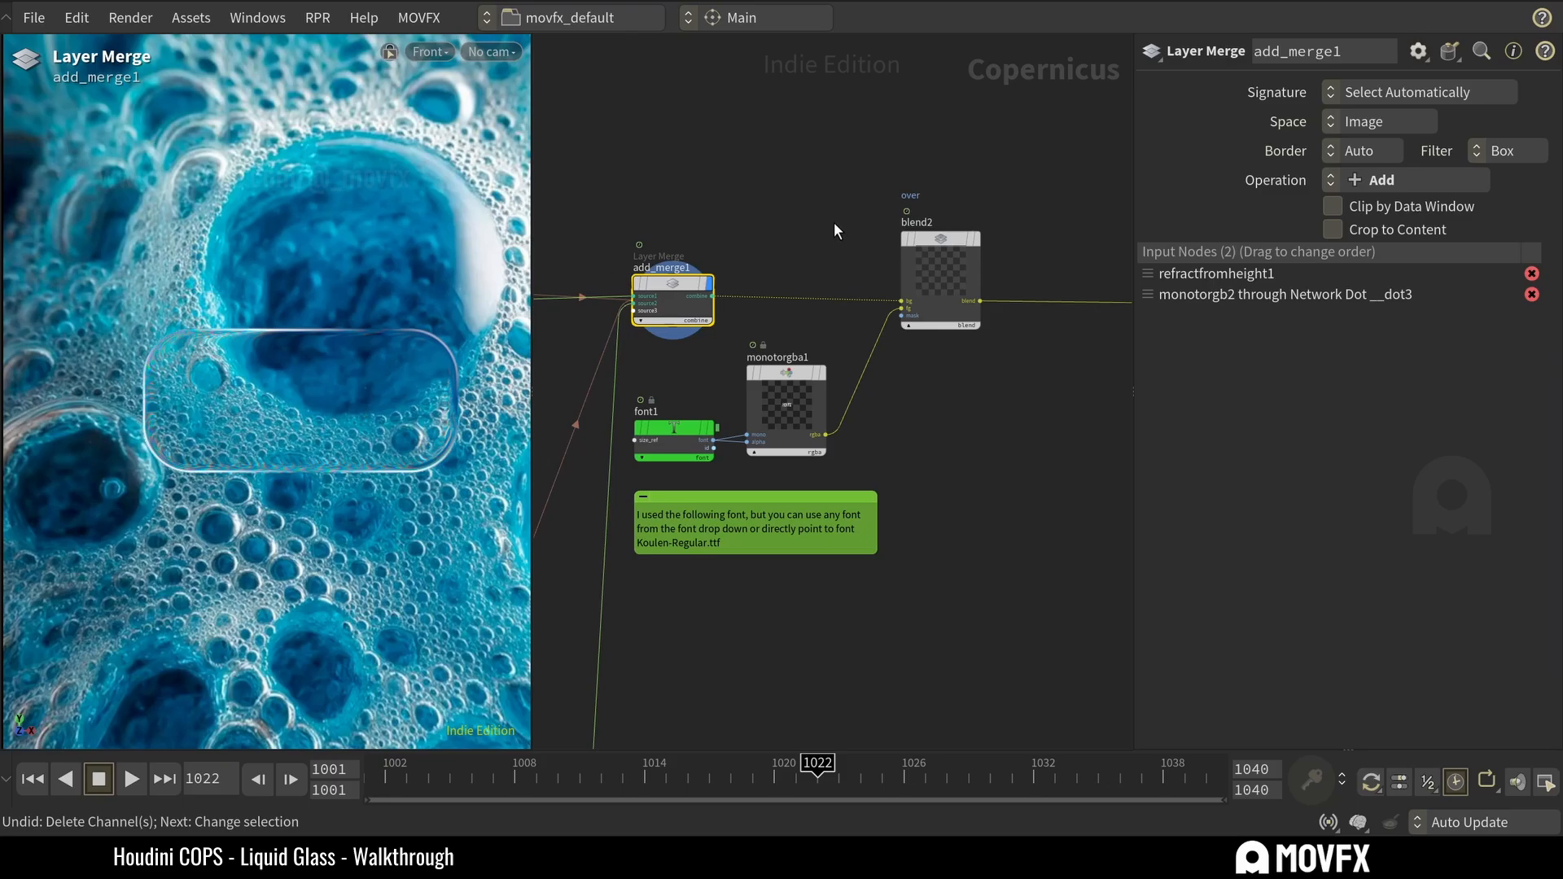
# Preview the MOVFX text from font1 and its Over composite in blend2.
pyautogui.click(693, 450)
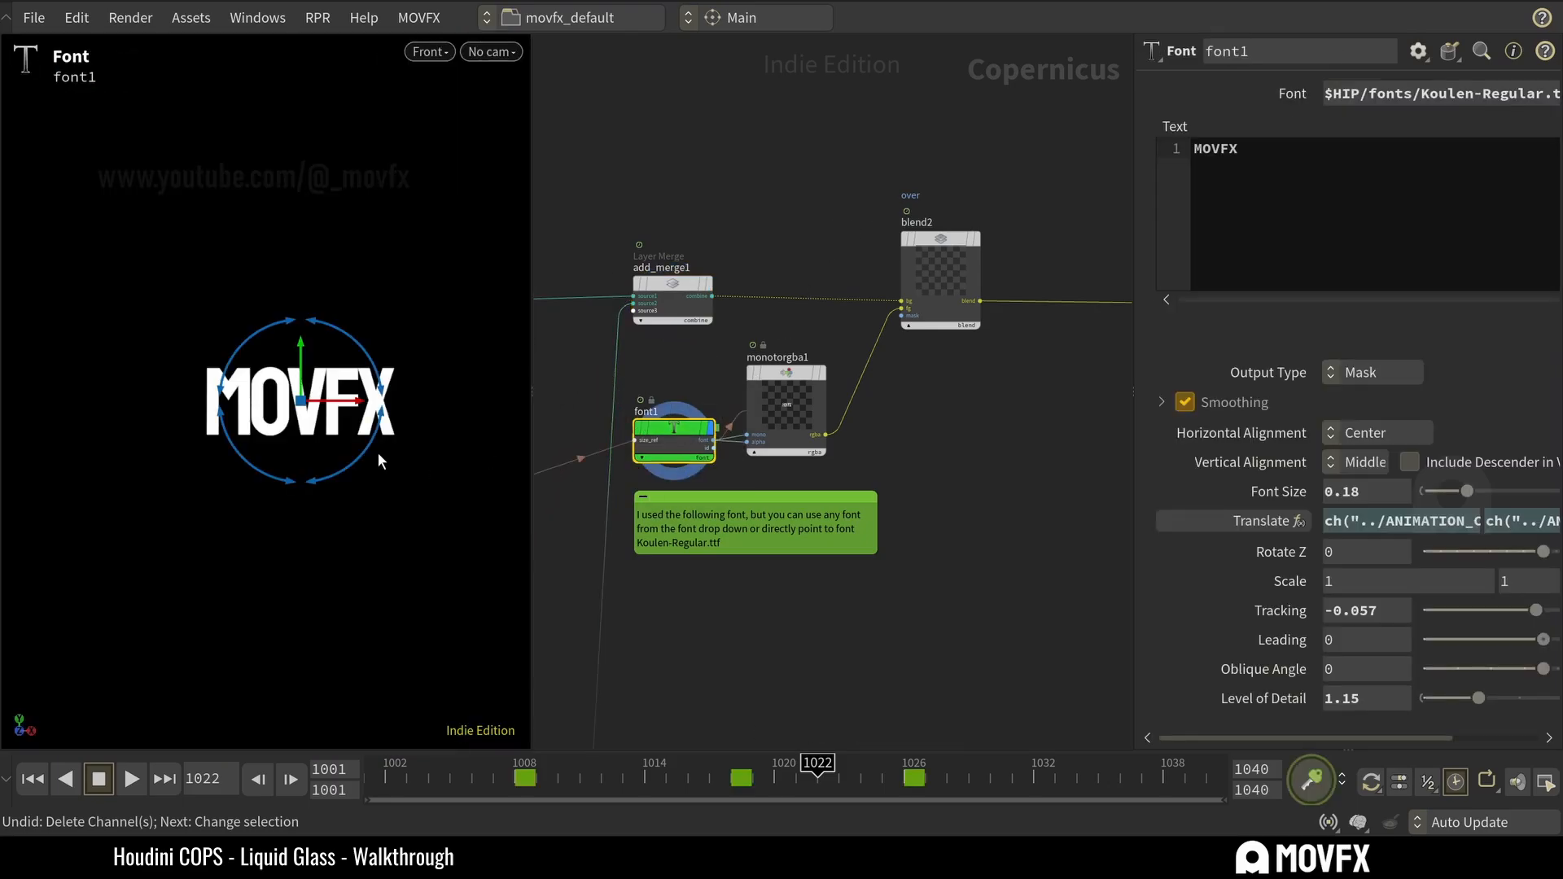
pyautogui.click(950, 236)
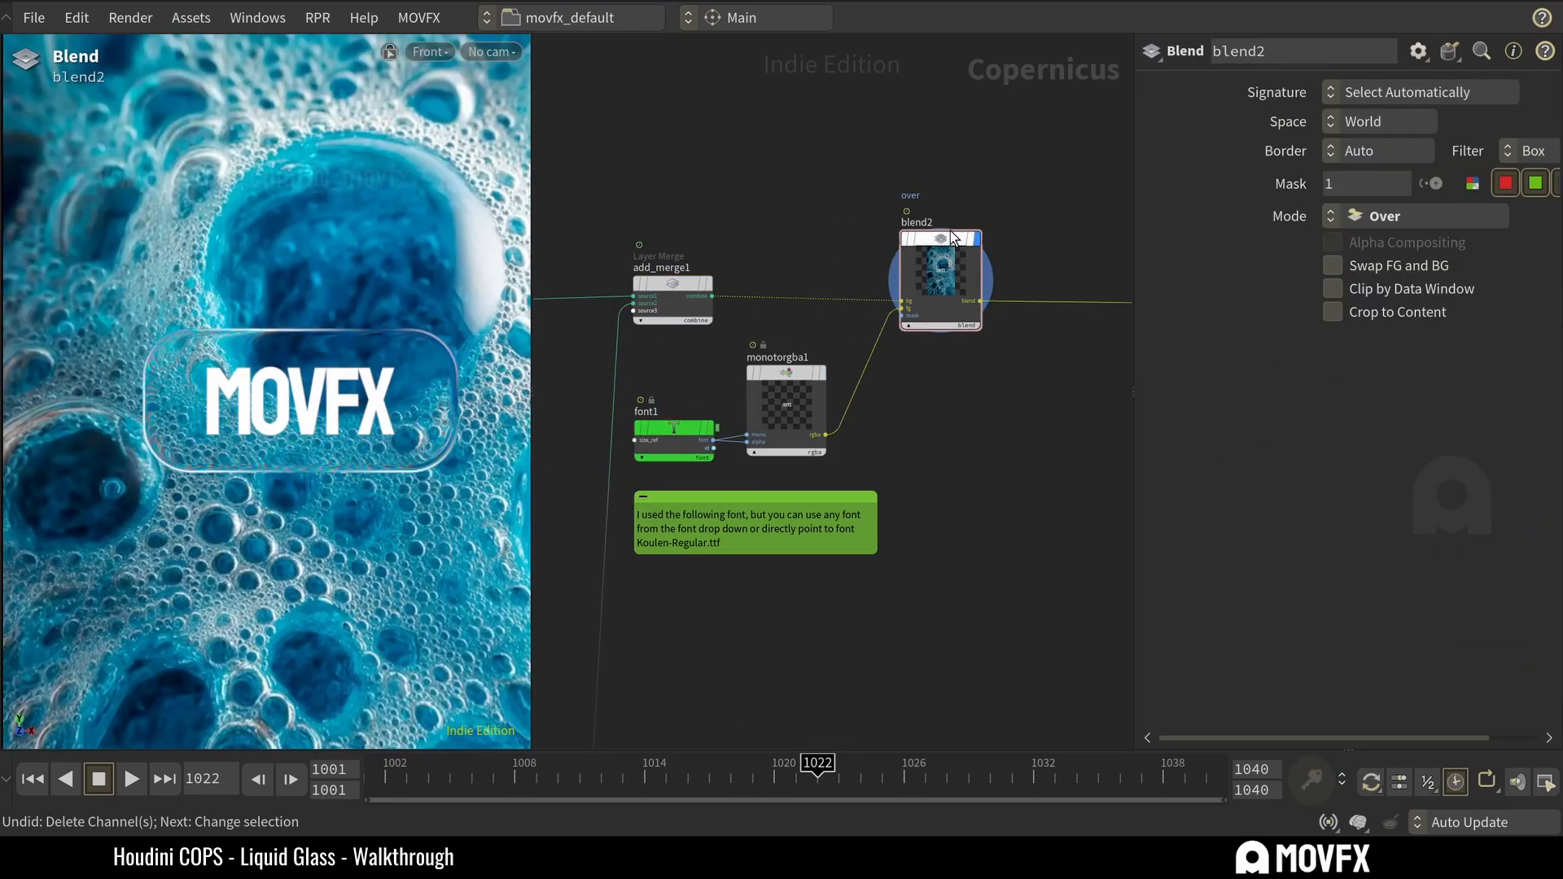
pyautogui.moveTo(900, 202)
# Move monotorgba1 aside, wire font1 directly into blend2's foreground input, and select font1 to inspect its settings.
pyautogui.moveTo(794, 395); pyautogui.dragTo(967, 458)
pyautogui.click(829, 394)
pyautogui.moveTo(716, 434); pyautogui.dragTo(901, 308)
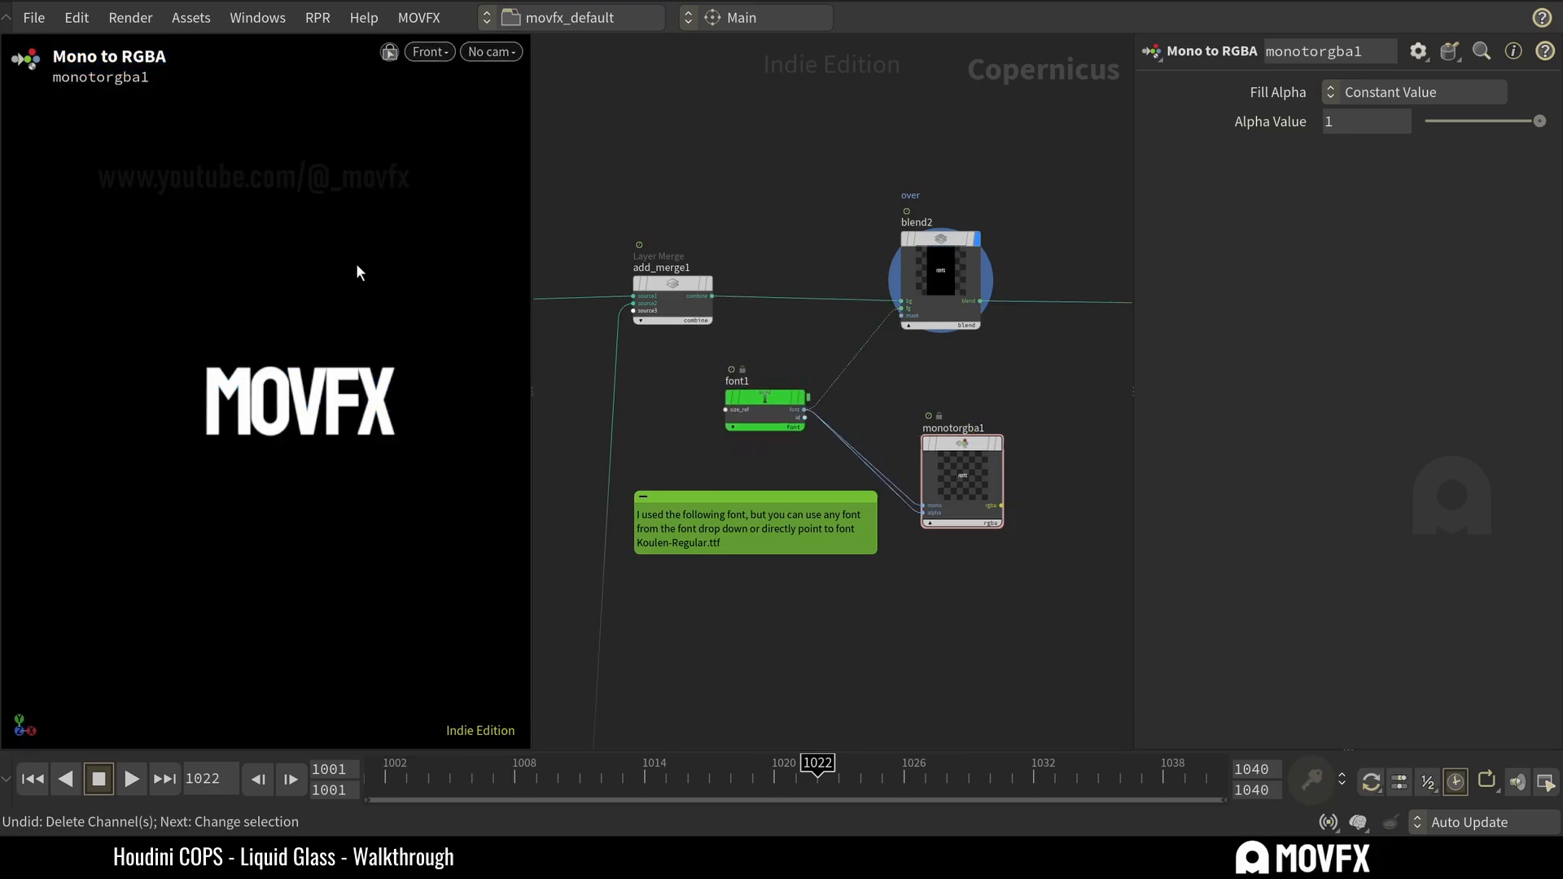
pyautogui.scroll(1, 352, 269)
pyautogui.click(760, 412)
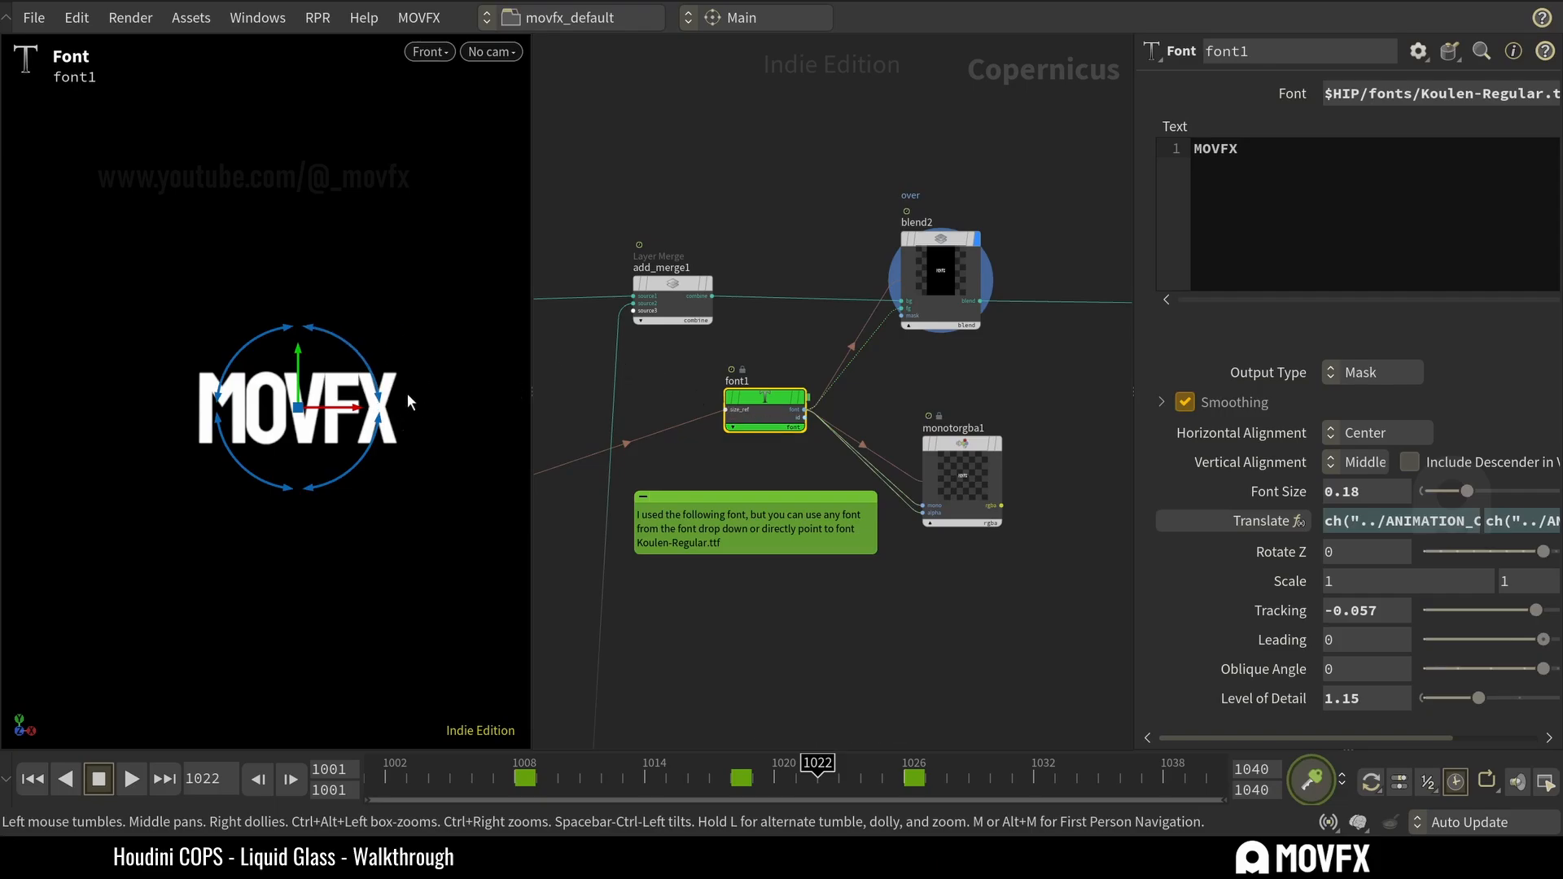
# Select blend2 to inspect its Over composite settings with the directly wired text, and save the scene.
pyautogui.click(899, 328)
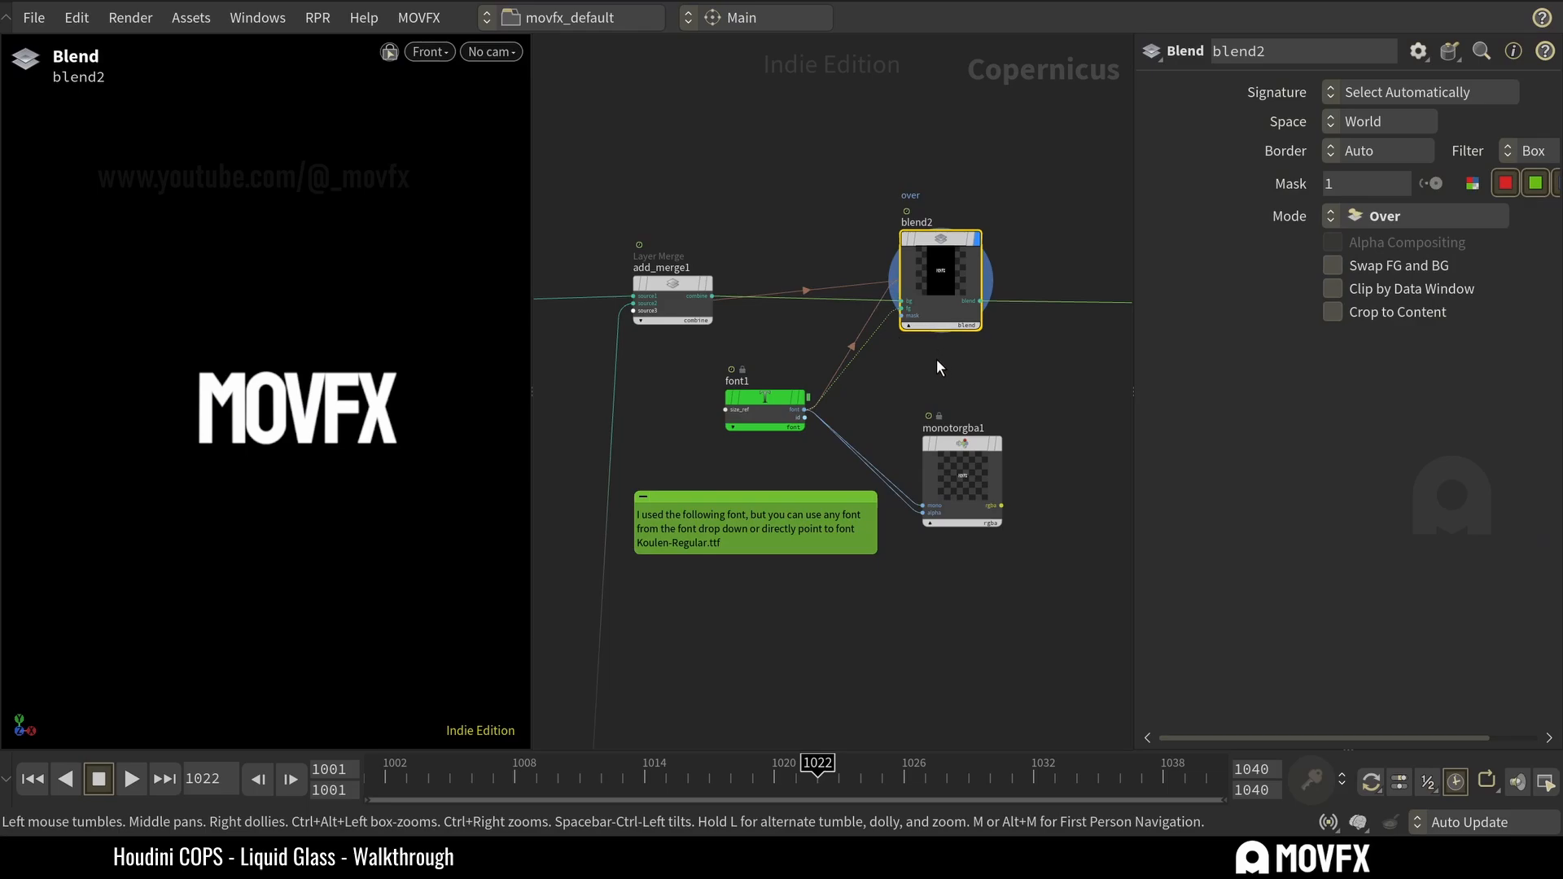
pyautogui.hotkey('ctrl', 's')
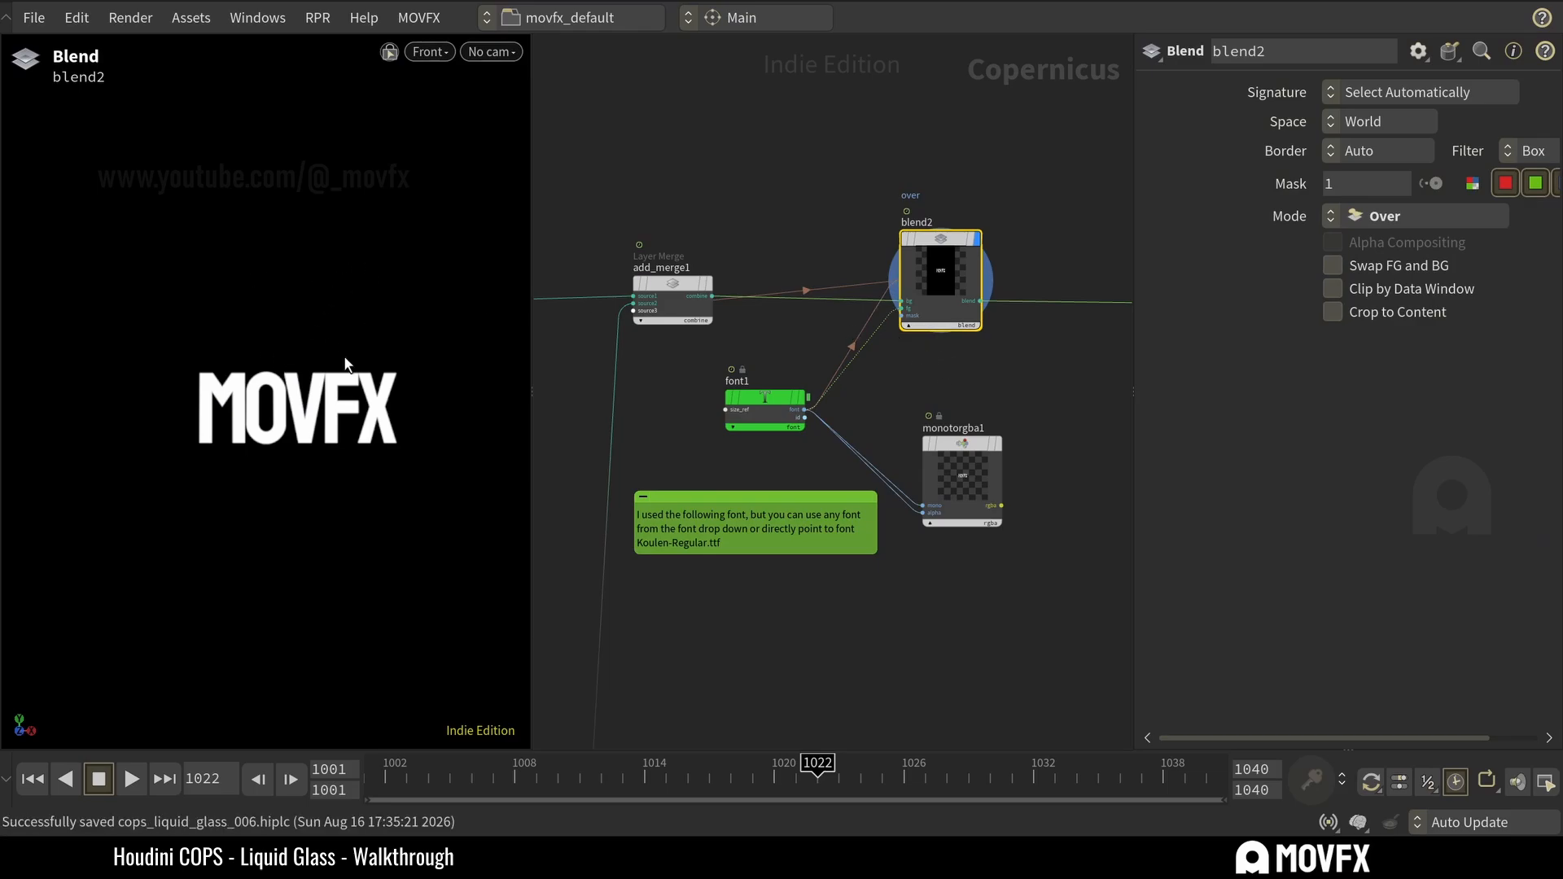
pyautogui.moveTo(957, 458); pyautogui.dragTo(906, 389)
pyautogui.click(877, 440)
pyautogui.moveTo(725, 410); pyautogui.dragTo(663, 385)
pyautogui.moveTo(756, 401); pyautogui.dragTo(722, 407)
pyautogui.moveTo(915, 387); pyautogui.dragTo(876, 388)
pyautogui.scroll(3, 784, 453)
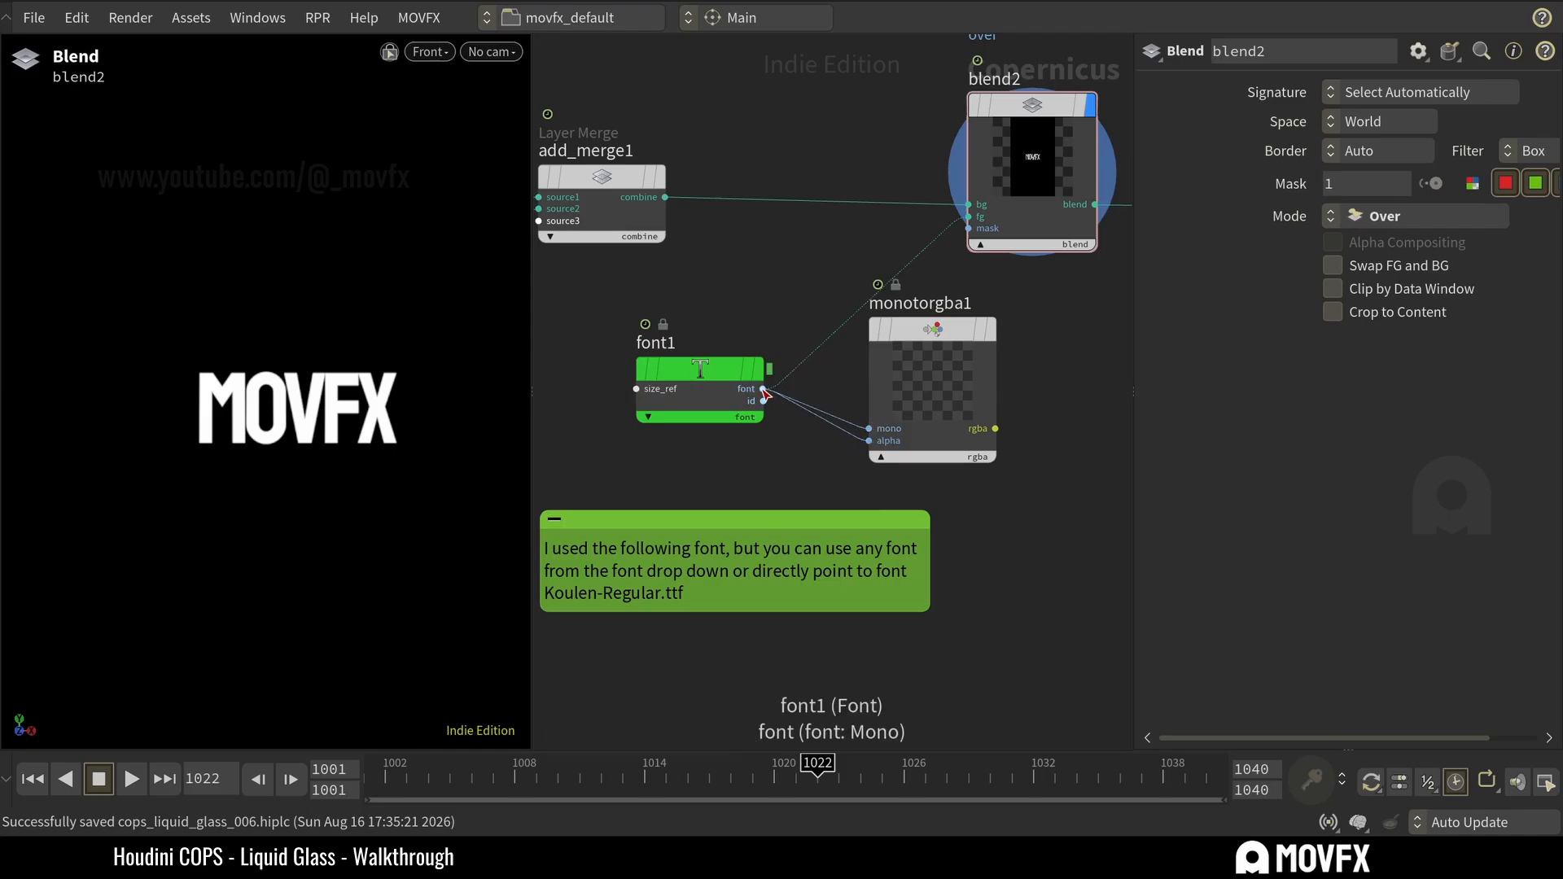
# Wire monotorgba1's RGBA output back into blend2's foreground input beside font1, and preview the blend2 composite.
pyautogui.moveTo(926, 395); pyautogui.dragTo(906, 379)
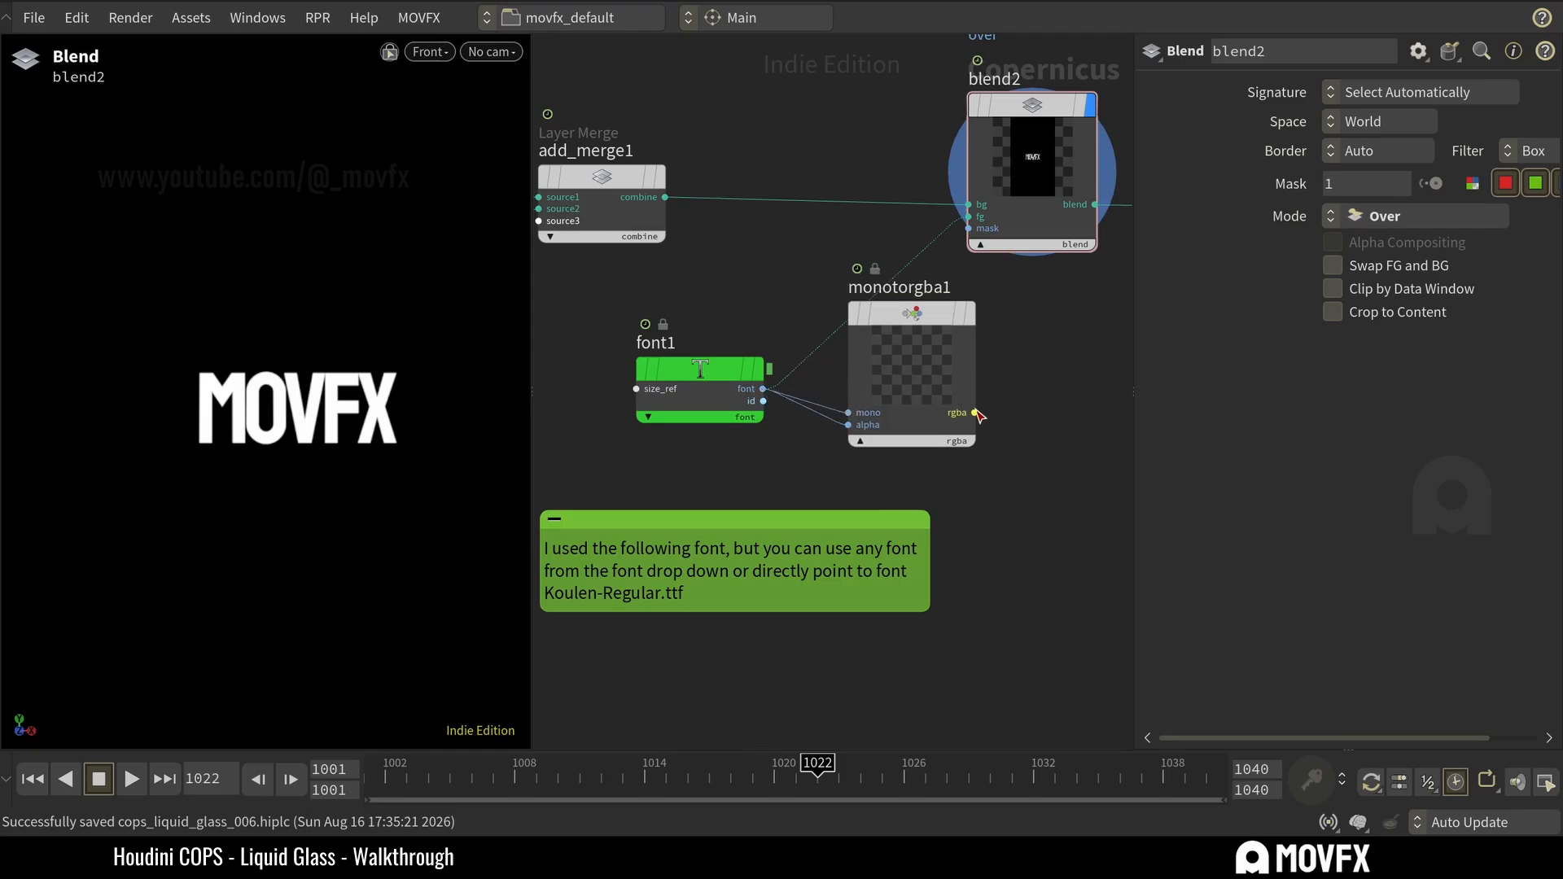
pyautogui.click(969, 313)
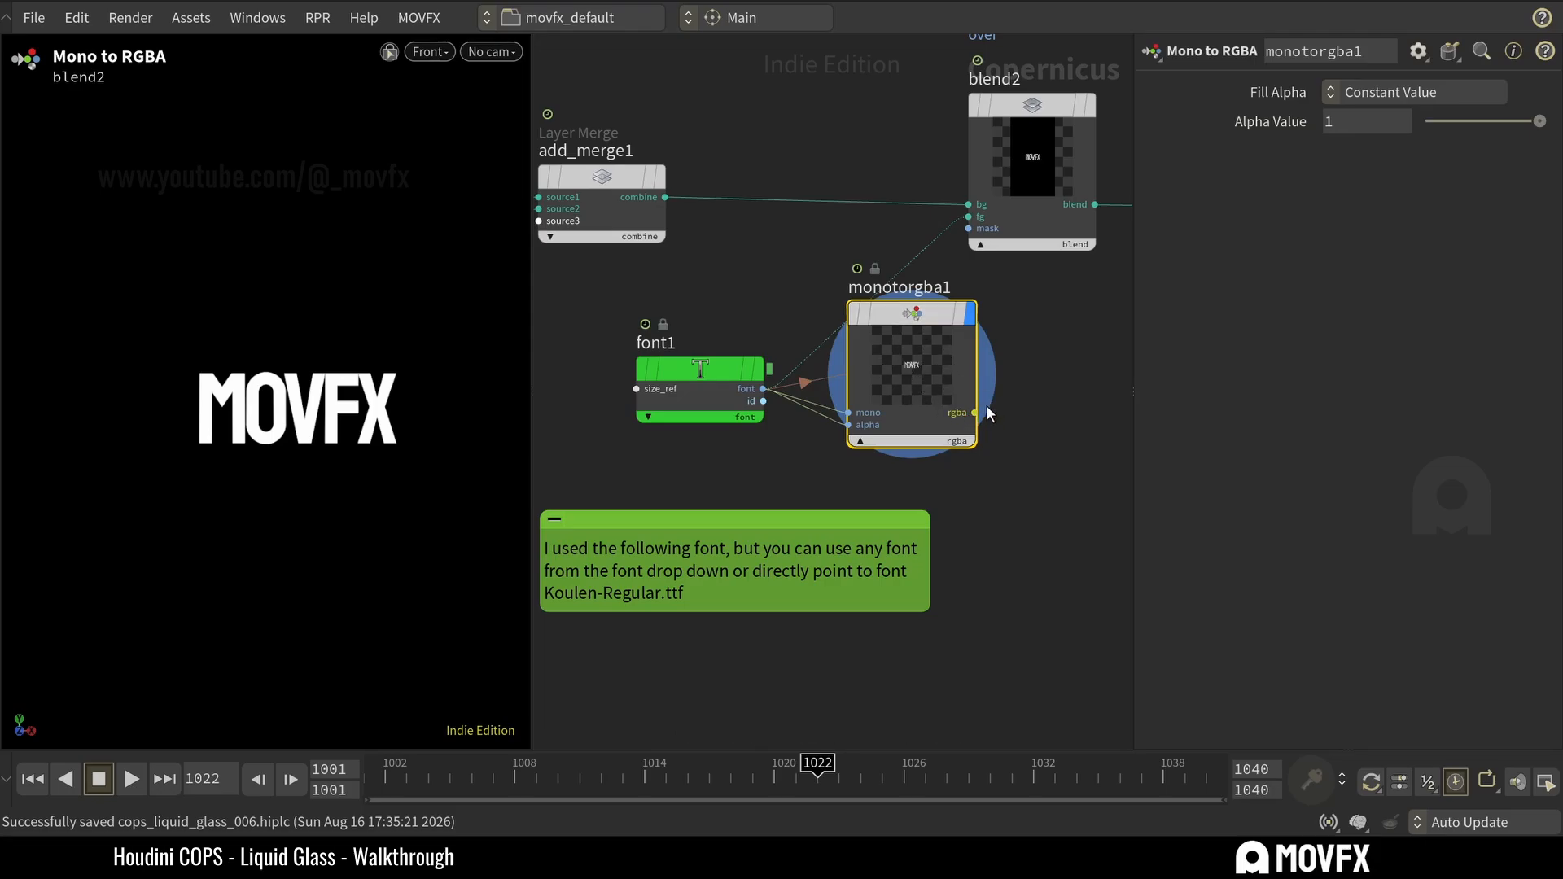
pyautogui.moveTo(975, 412); pyautogui.dragTo(976, 217)
pyautogui.moveTo(932, 325); pyautogui.dragTo(886, 301)
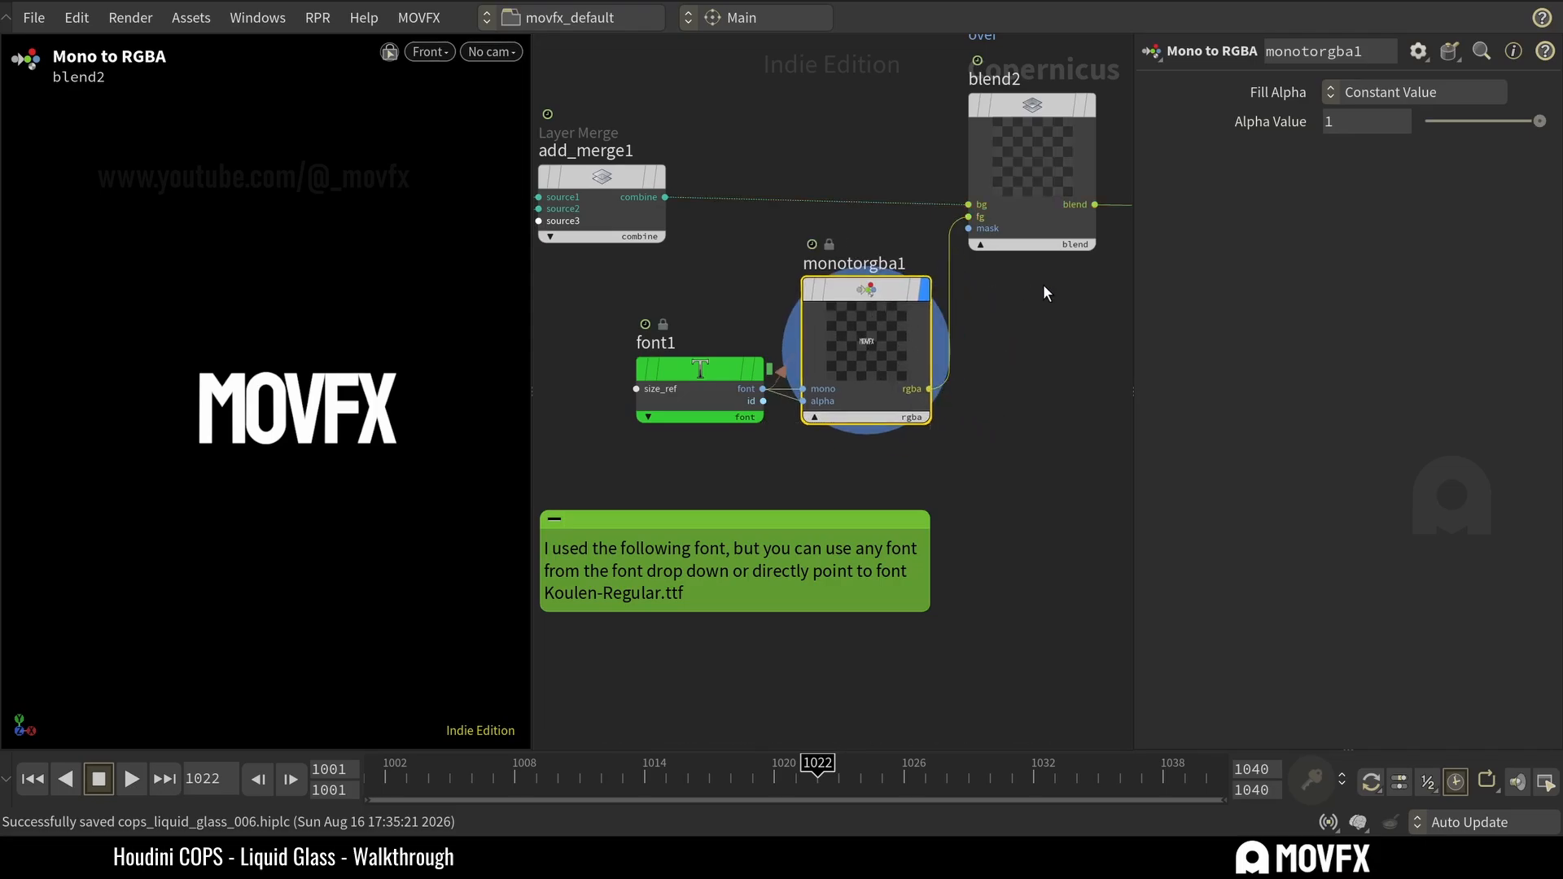
pyautogui.moveTo(1042, 285); pyautogui.dragTo(901, 372, button='middle')
pyautogui.click(948, 193)
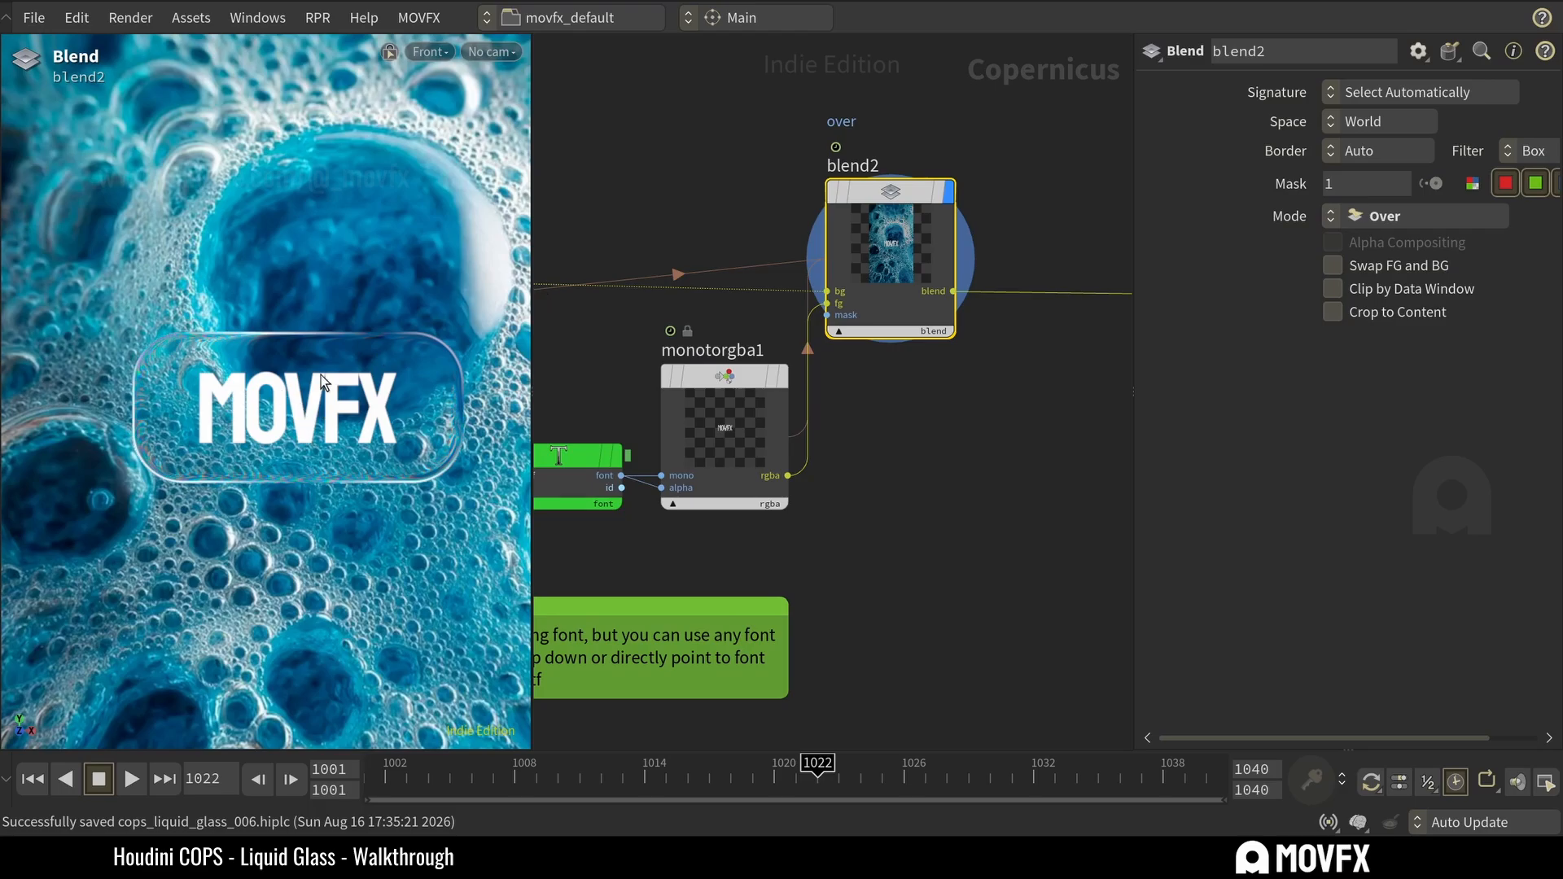
# Review the whole node network and inspect blur2 in the background branch.
pyautogui.press('h')
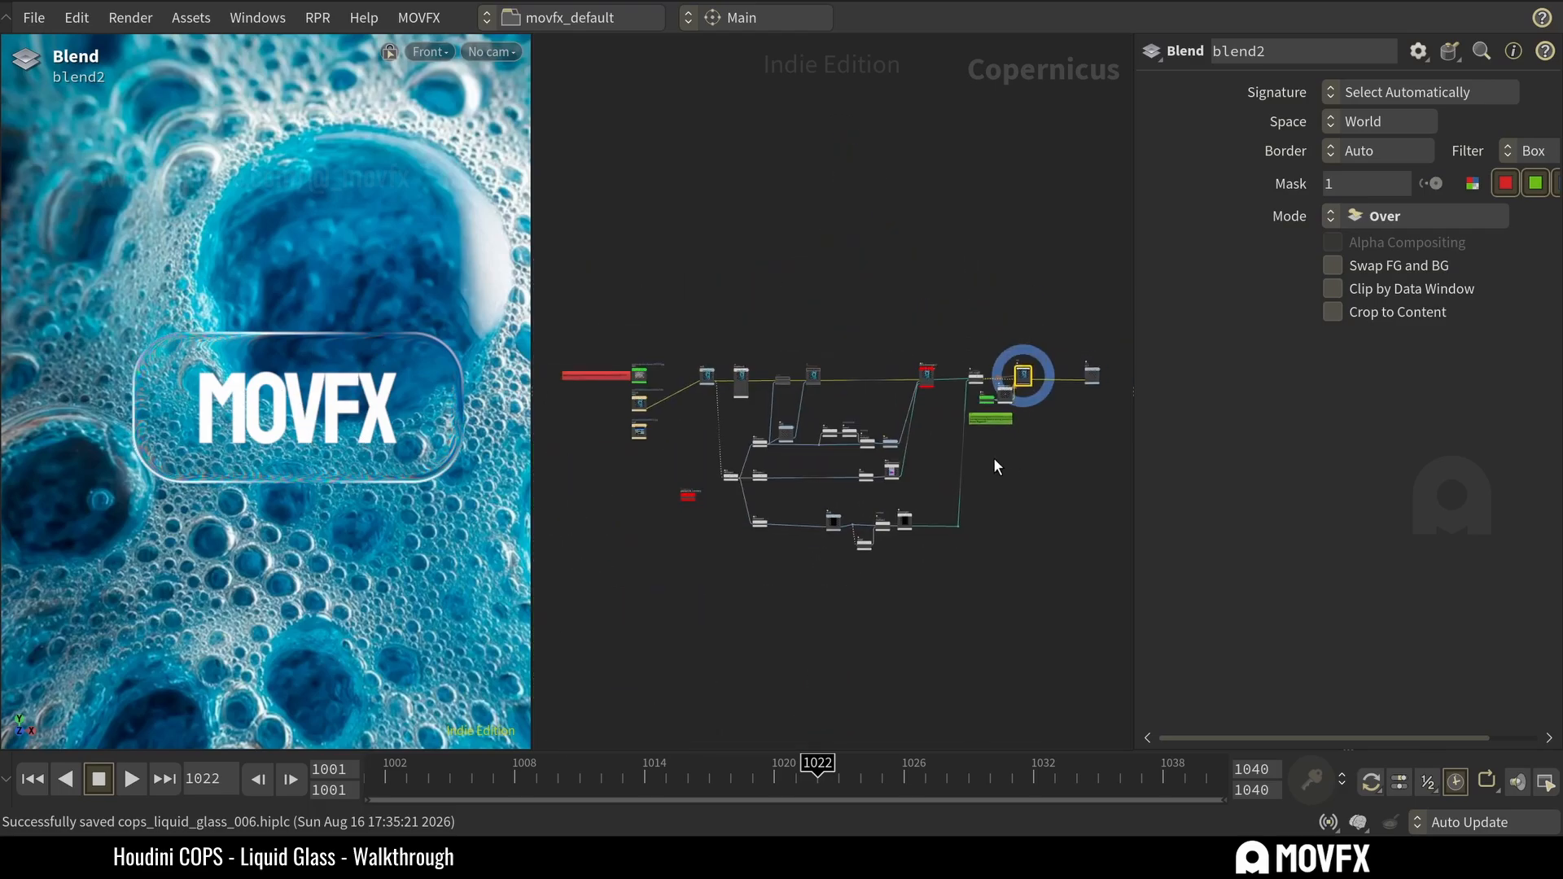
pyautogui.scroll(2, 958, 453)
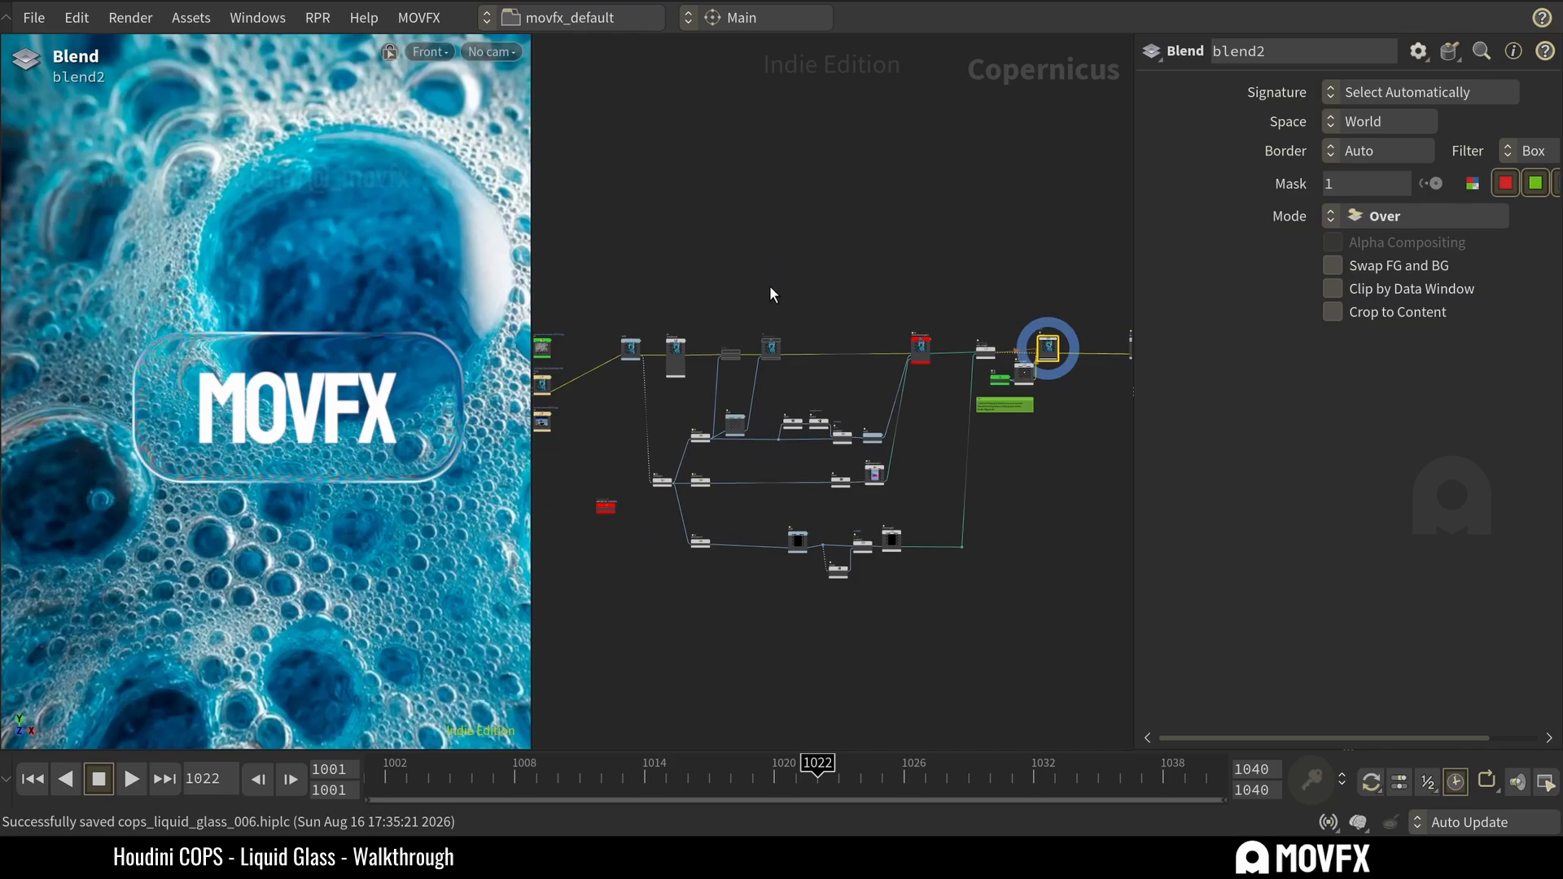
pyautogui.scroll(3, 768, 281)
pyautogui.moveTo(689, 276); pyautogui.dragTo(847, 406)
pyautogui.click(855, 403)
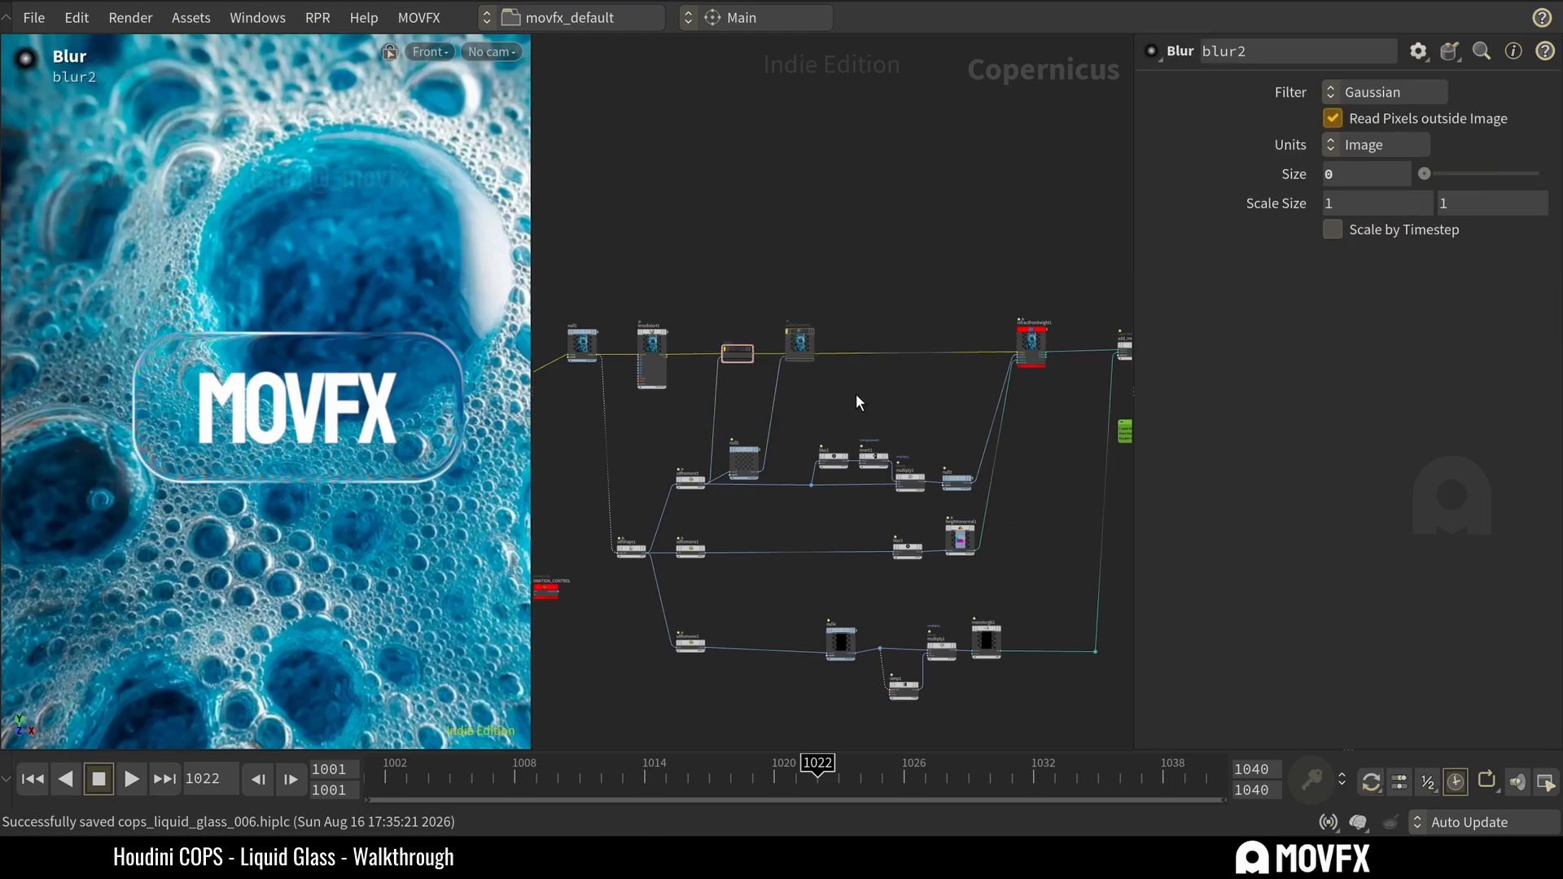
pyautogui.scroll(-3, 842, 379)
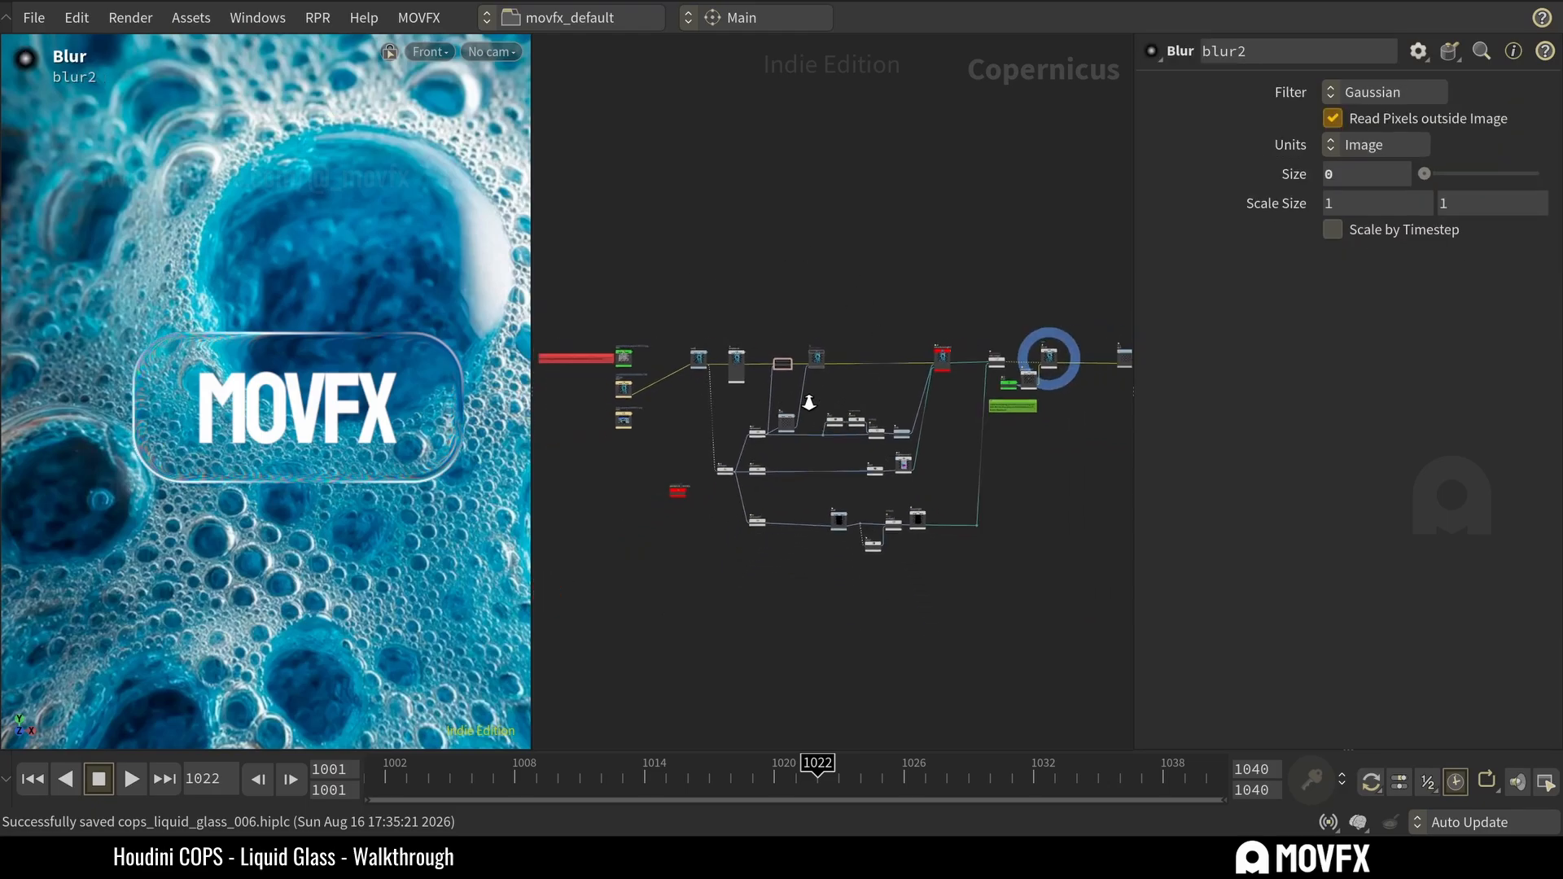
pyautogui.scroll(2, 825, 373)
pyautogui.scroll(4, 753, 397)
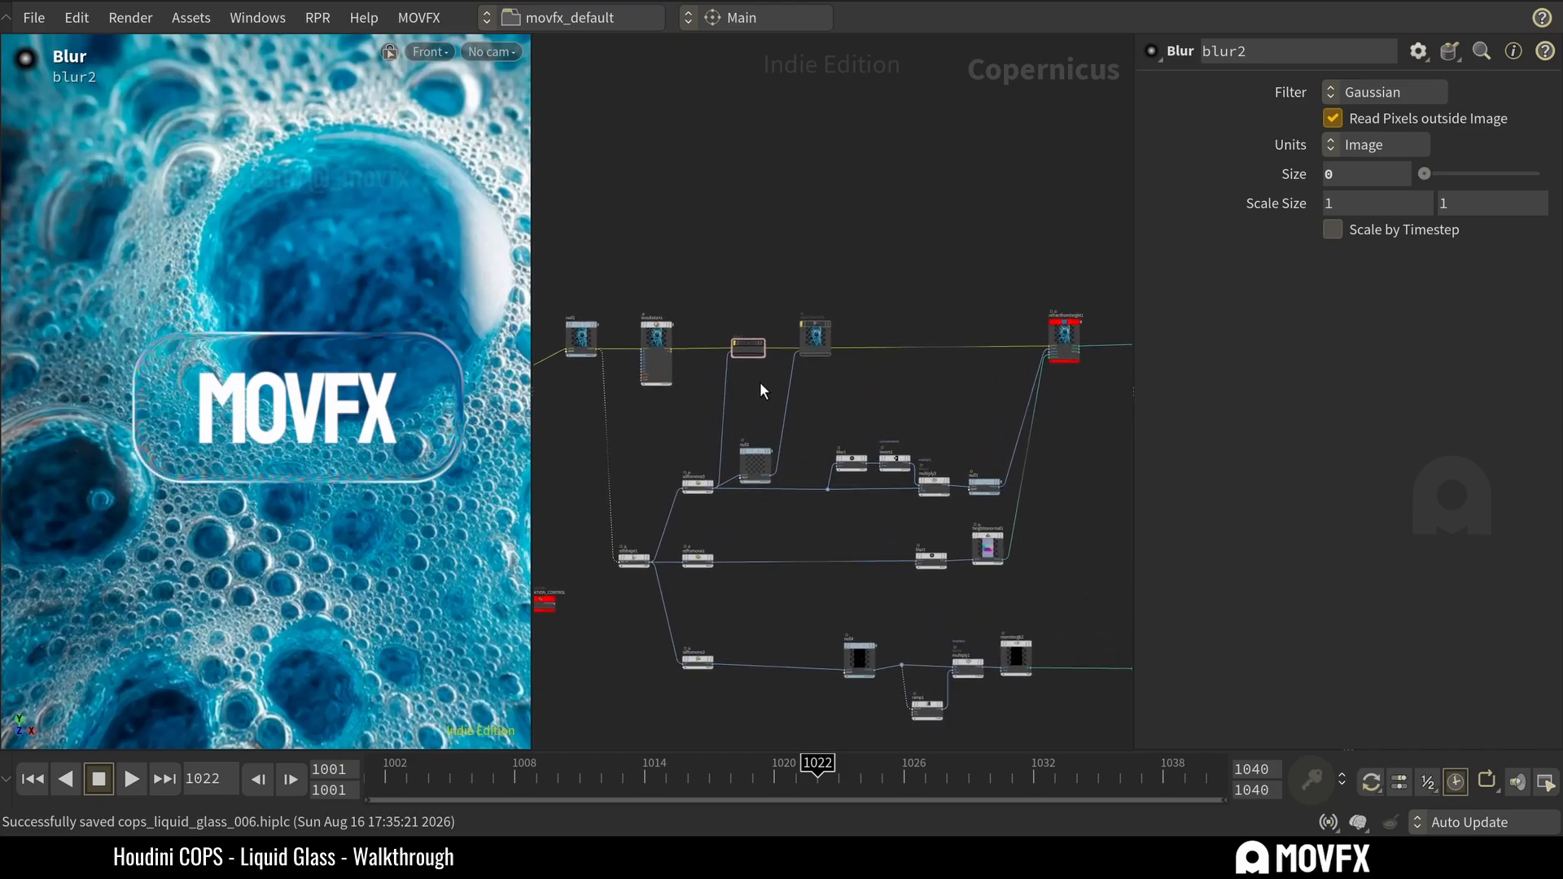
# Preview the sdftomono5 shape mask that feeds blur2, and enable the bypassed blur2 node.
pyautogui.click(747, 326)
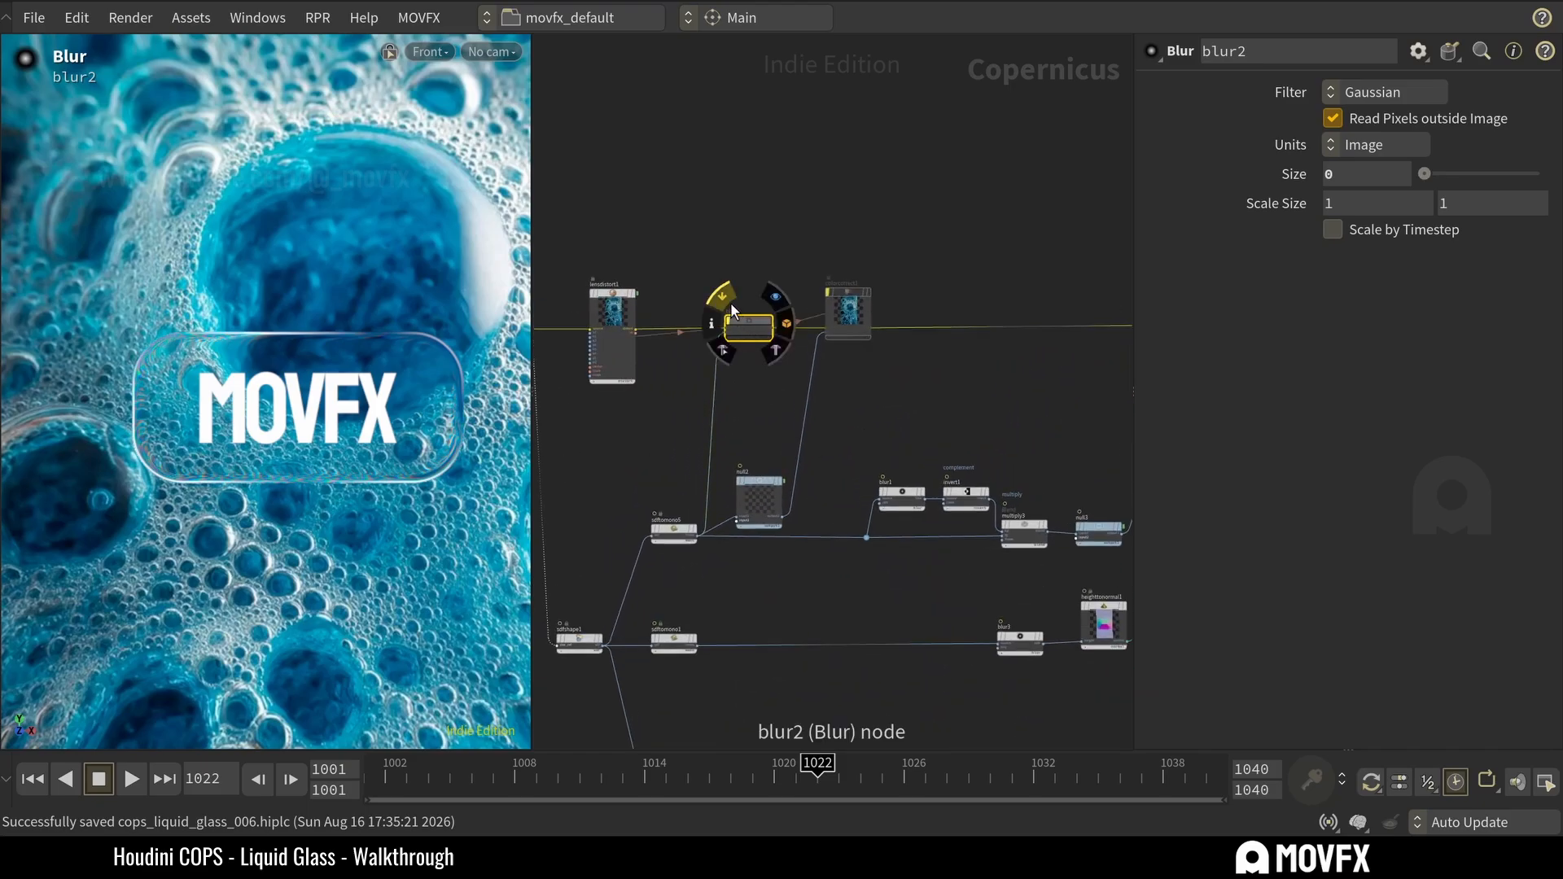
pyautogui.click(663, 536)
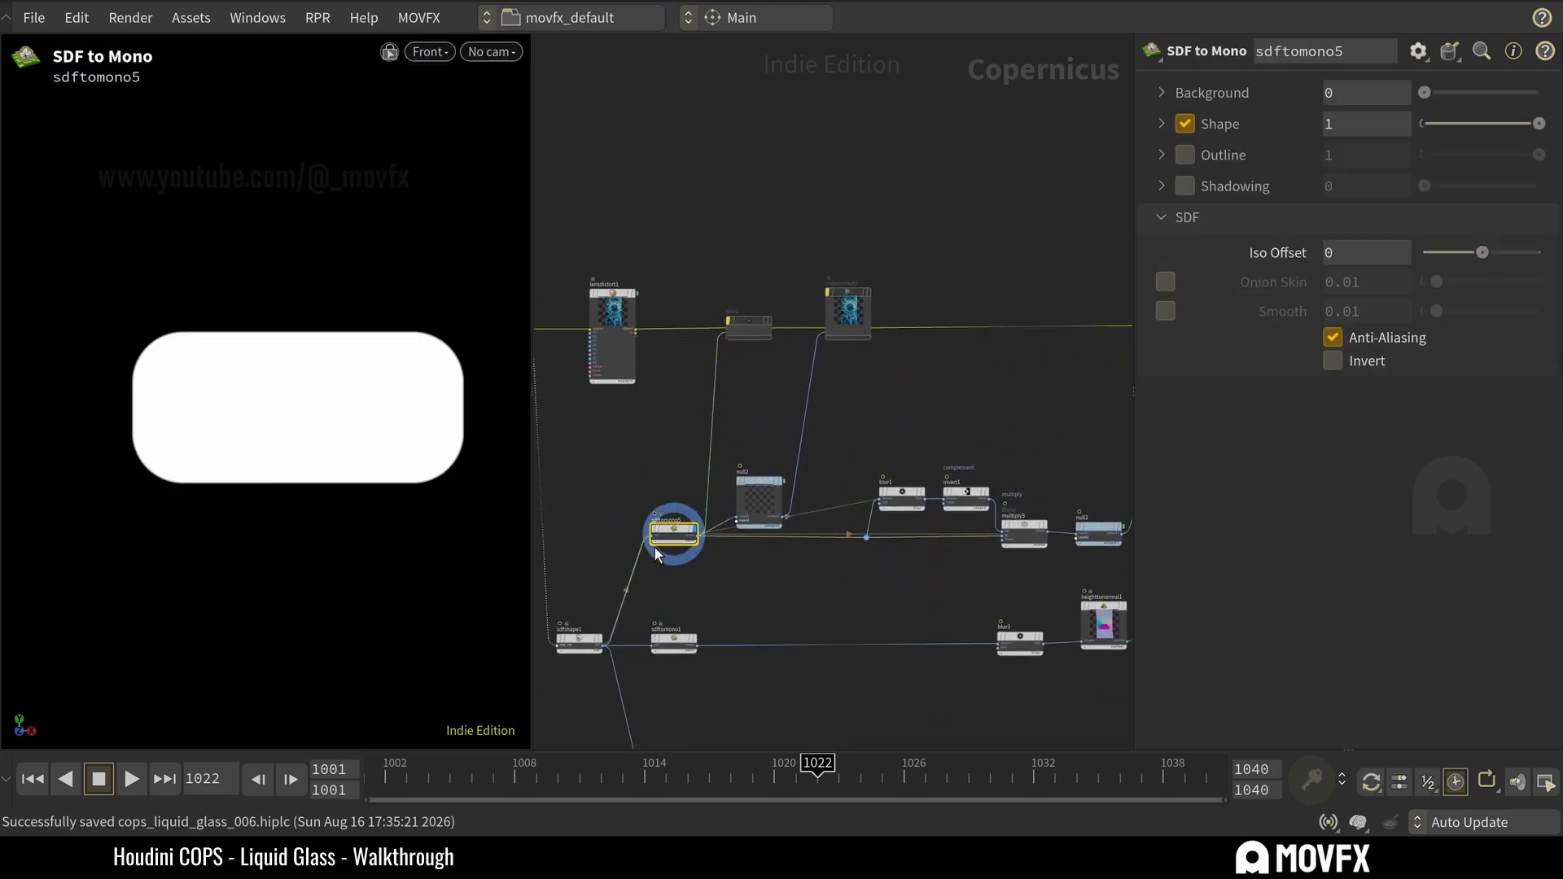
pyautogui.click(742, 322)
# Display the final output node after blend2 at the end of the network.
pyautogui.scroll(-4, 887, 399)
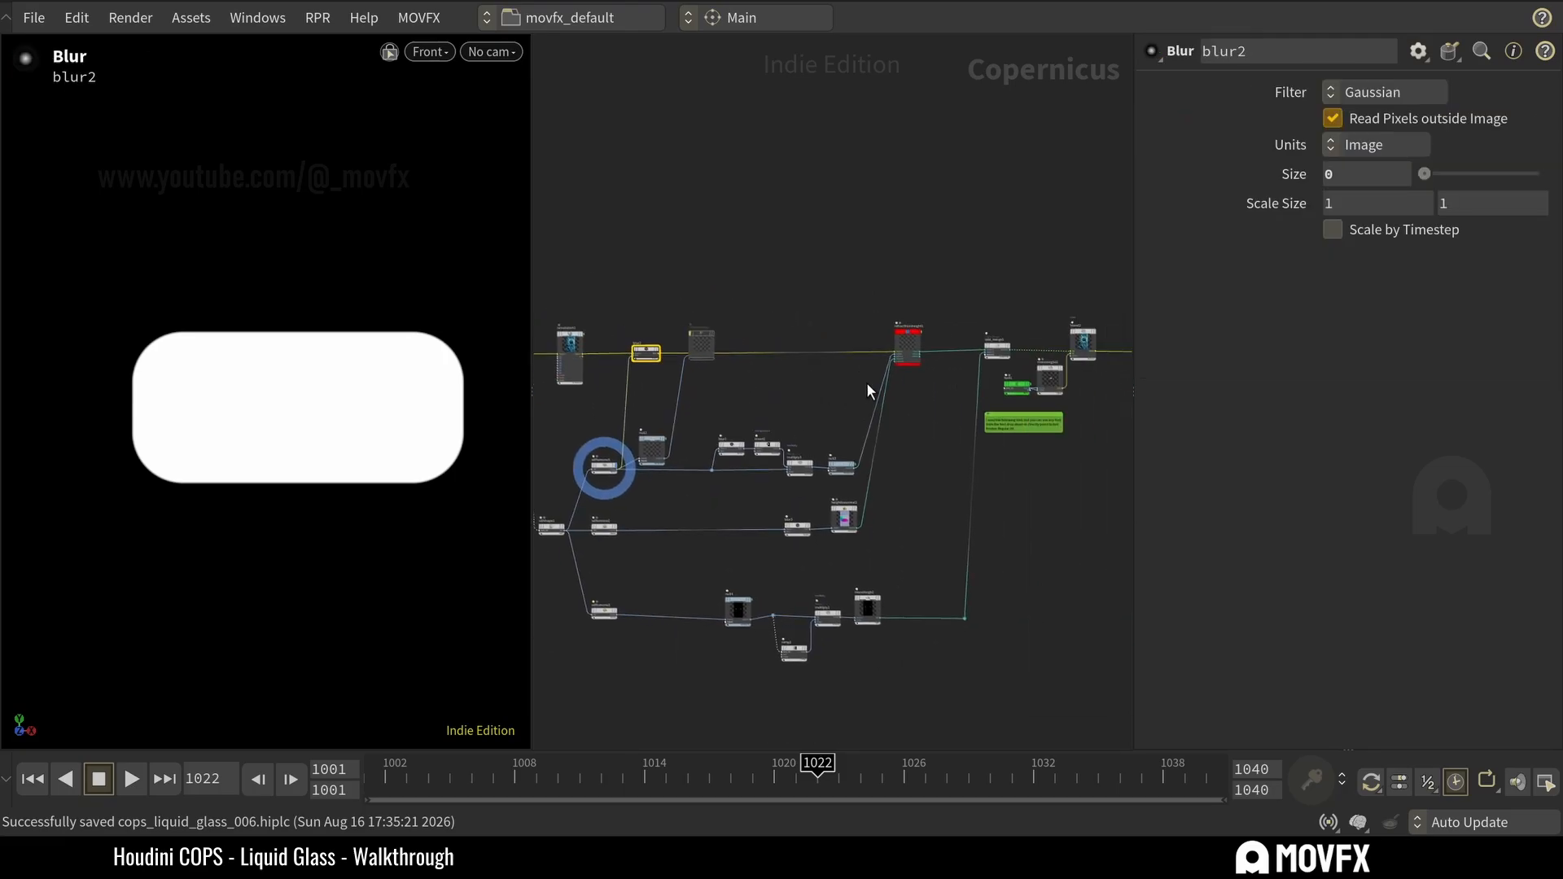
pyautogui.moveTo(1076, 406); pyautogui.dragTo(965, 397, button='middle')
pyautogui.moveTo(1052, 348); pyautogui.dragTo(966, 339, button='middle')
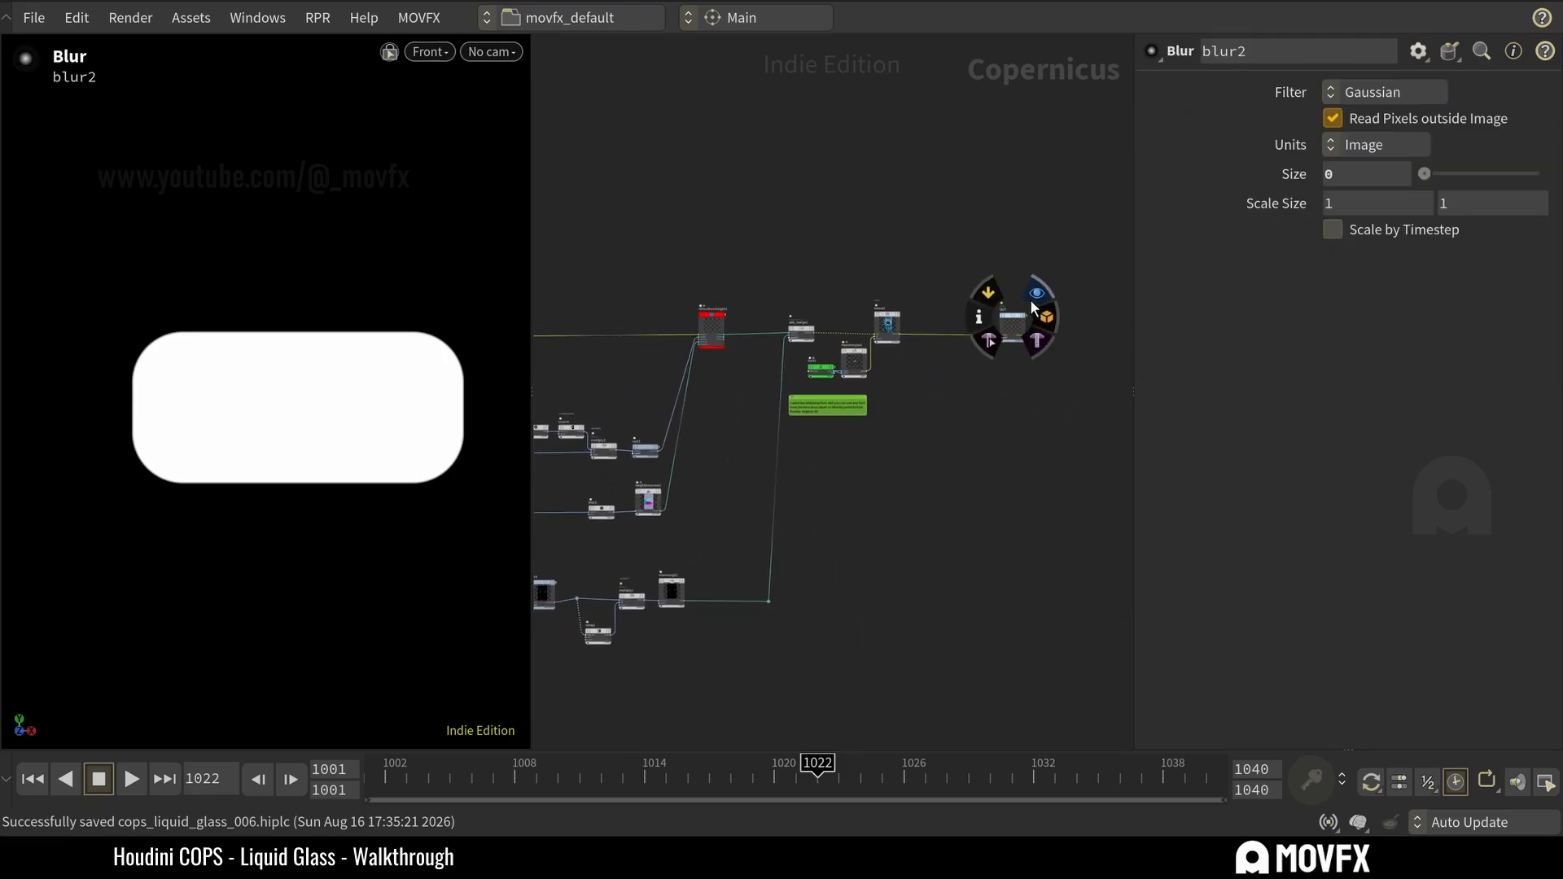
pyautogui.click(1036, 303)
# Set blur2's size to 0.0283 to frost the glass shape, and save the scene.
pyautogui.moveTo(1034, 230); pyautogui.dragTo(982, 415)
pyautogui.moveTo(871, 467); pyautogui.dragTo(1075, 471, button='middle')
pyautogui.moveTo(687, 270); pyautogui.dragTo(746, 261, button='middle')
pyautogui.scroll(3, 744, 258)
pyautogui.click(709, 350)
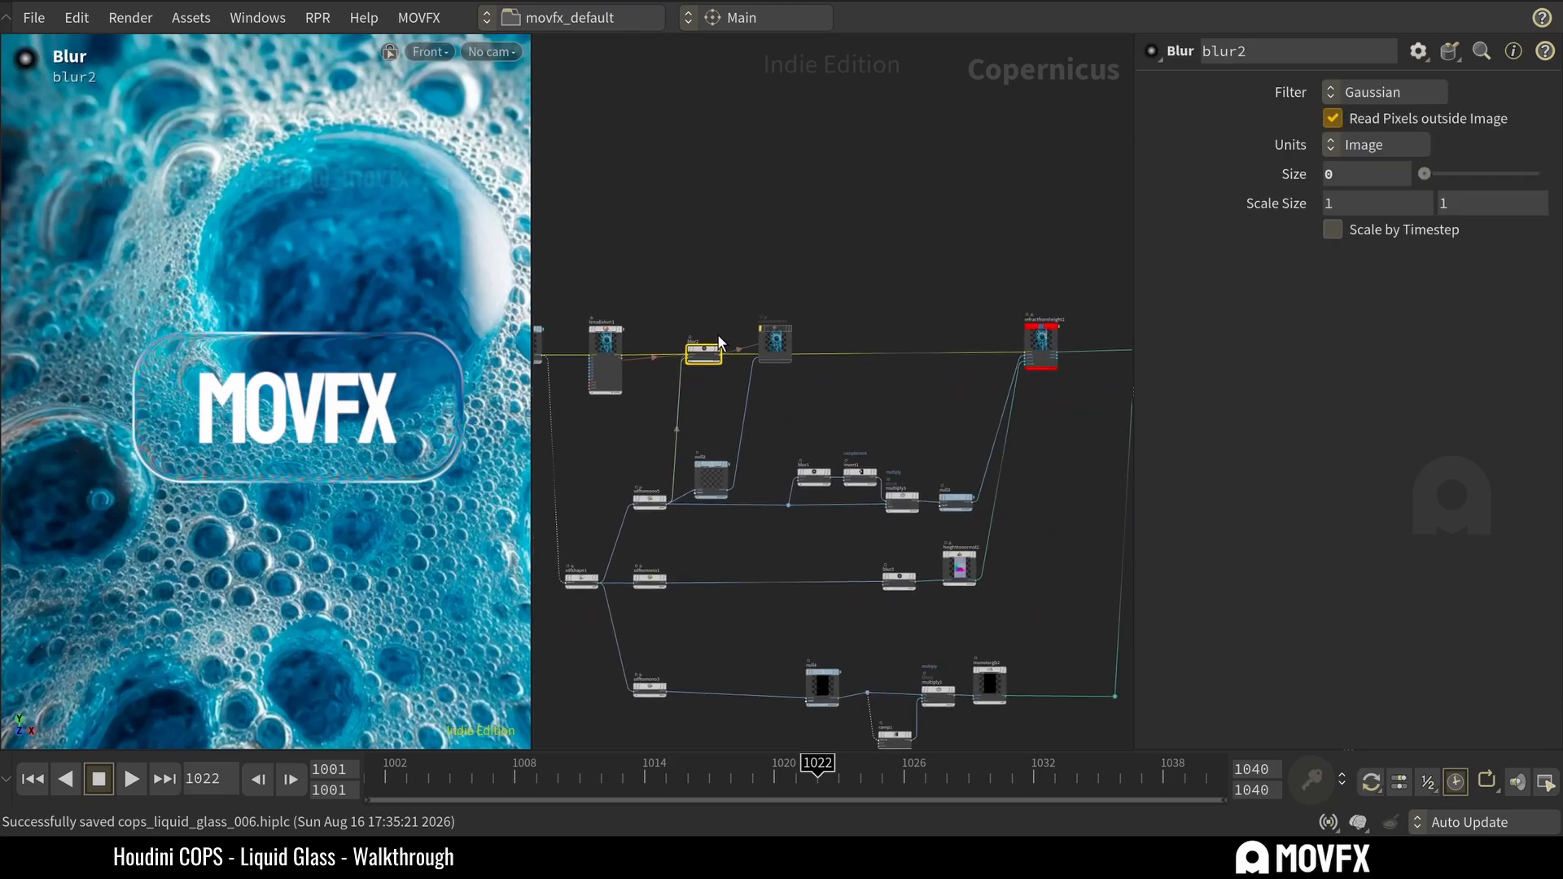
pyautogui.moveTo(1424, 173); pyautogui.dragTo(1481, 183)
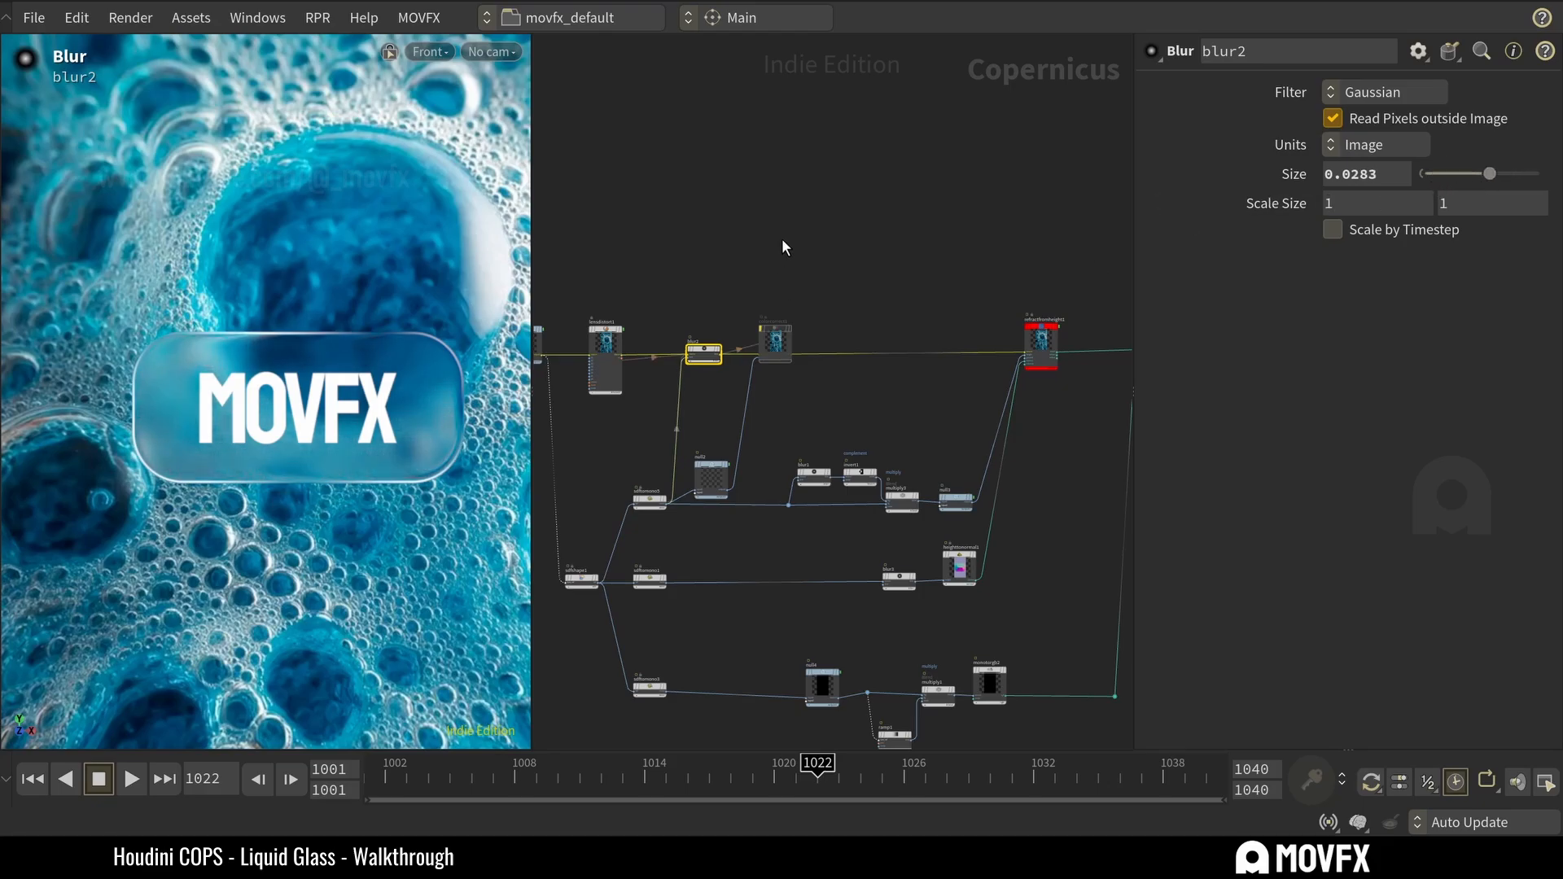
pyautogui.hotkey('ctrl', 's')
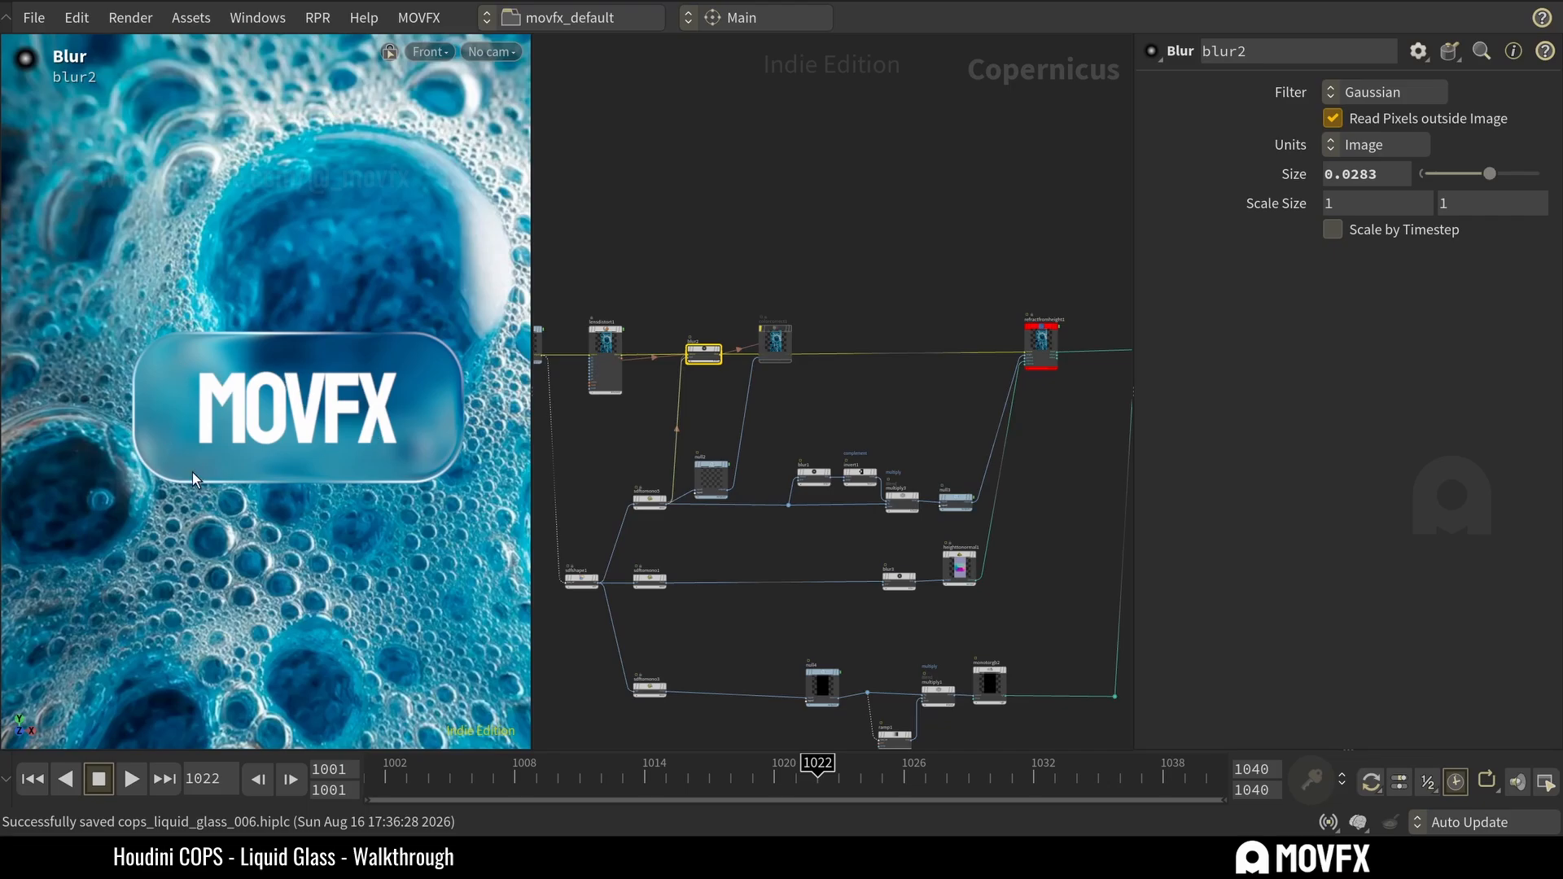
# Lower blur2's size to 0.0169 and toggle its bypass to compare the glass with and without blur.
pyautogui.moveTo(1489, 173)
pyautogui.mouseDown()
pyautogui.moveTo(1398, 174)
pyautogui.moveTo(1488, 174)
pyautogui.moveTo(1420, 178)
pyautogui.moveTo(1487, 174)
pyautogui.moveTo(1409, 162)
pyautogui.moveTo(1463, 171)
pyautogui.mouseUp()
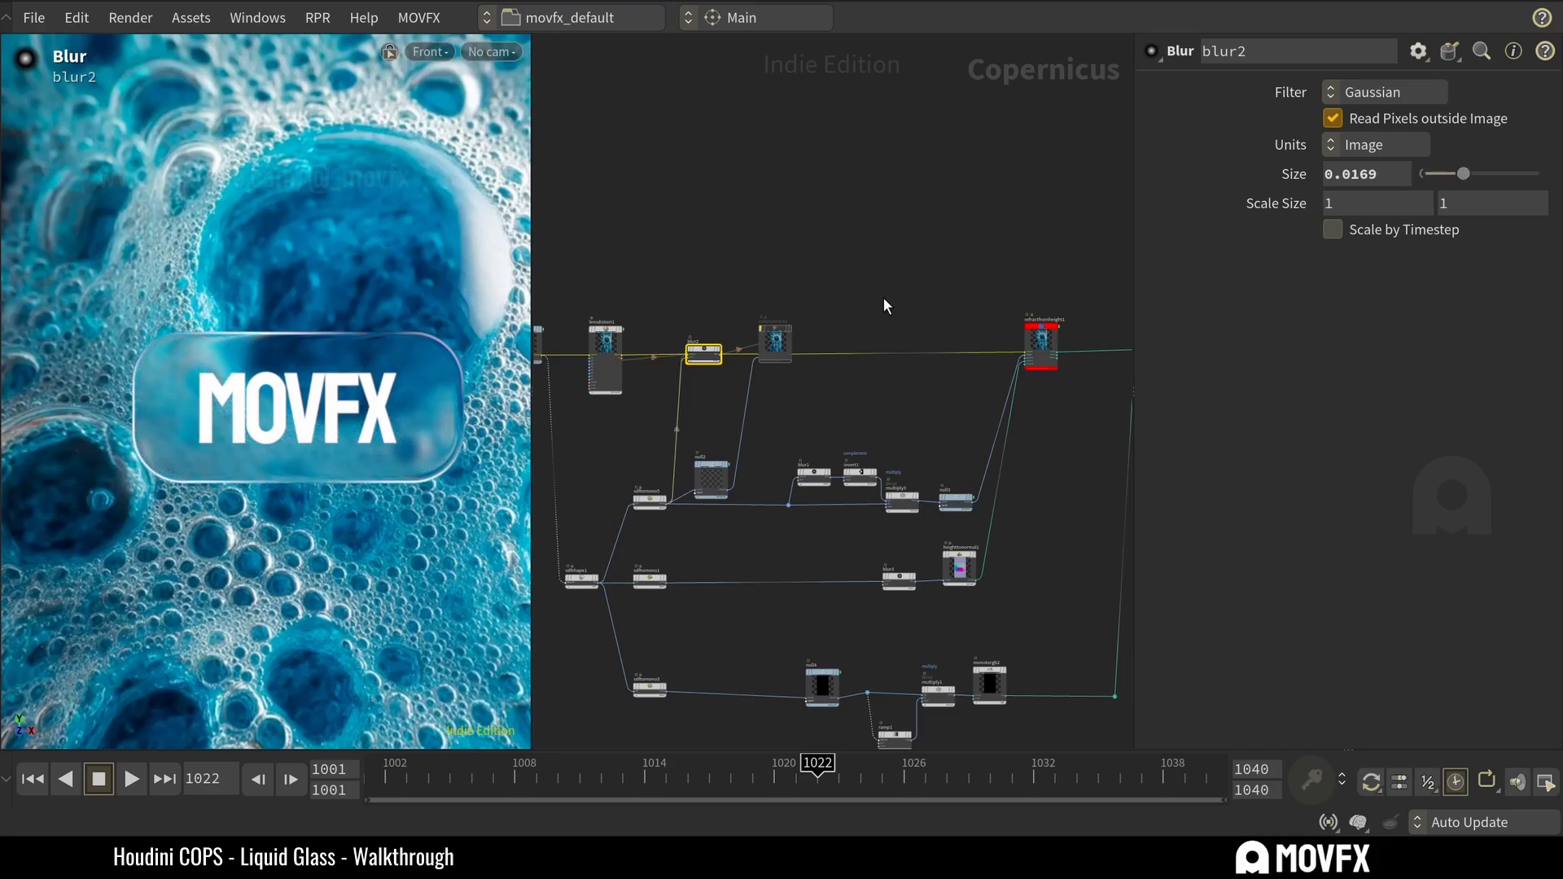
pyautogui.click(678, 331)
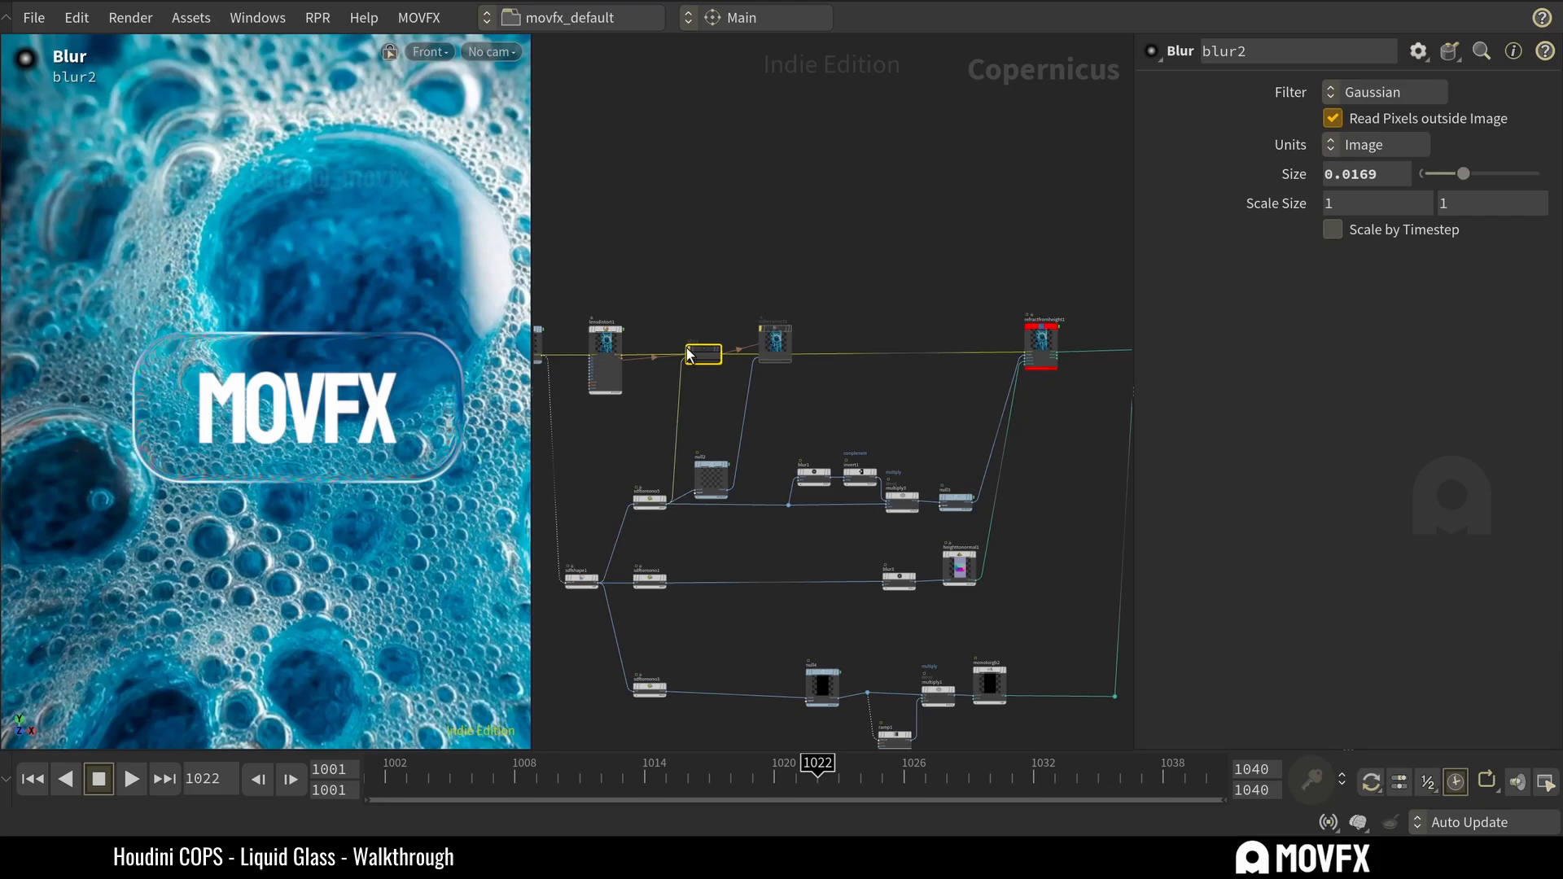
pyautogui.scroll(2, 710, 367)
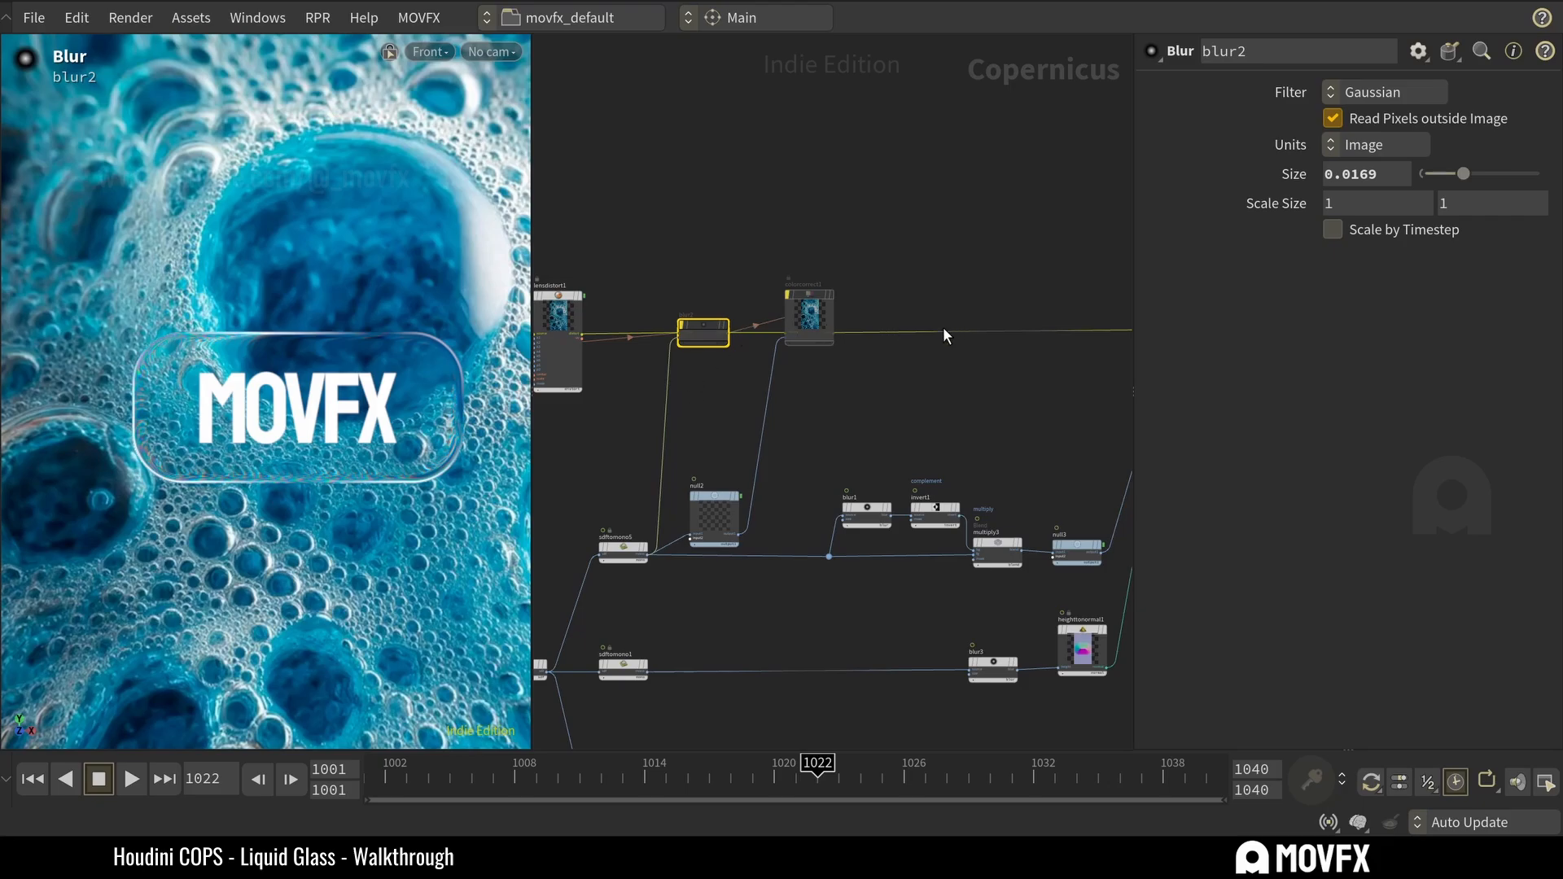
pyautogui.click(706, 306)
pyautogui.click(677, 305)
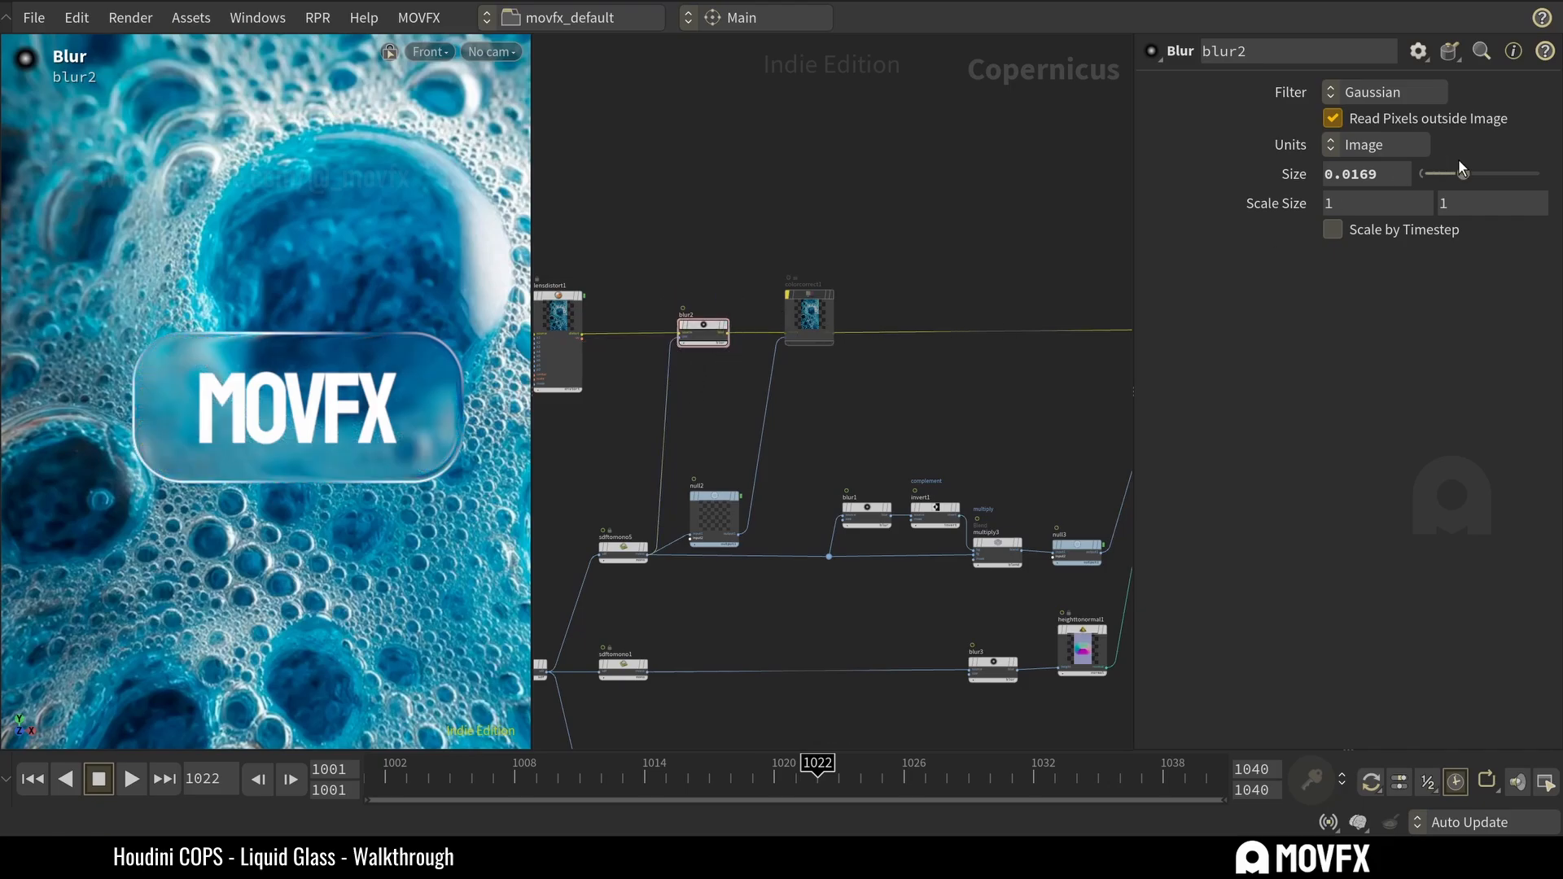
# Reset blur2's size to 0 and bypass the node.
pyautogui.moveTo(1459, 160); pyautogui.dragTo(1414, 176)
pyautogui.click(679, 308)
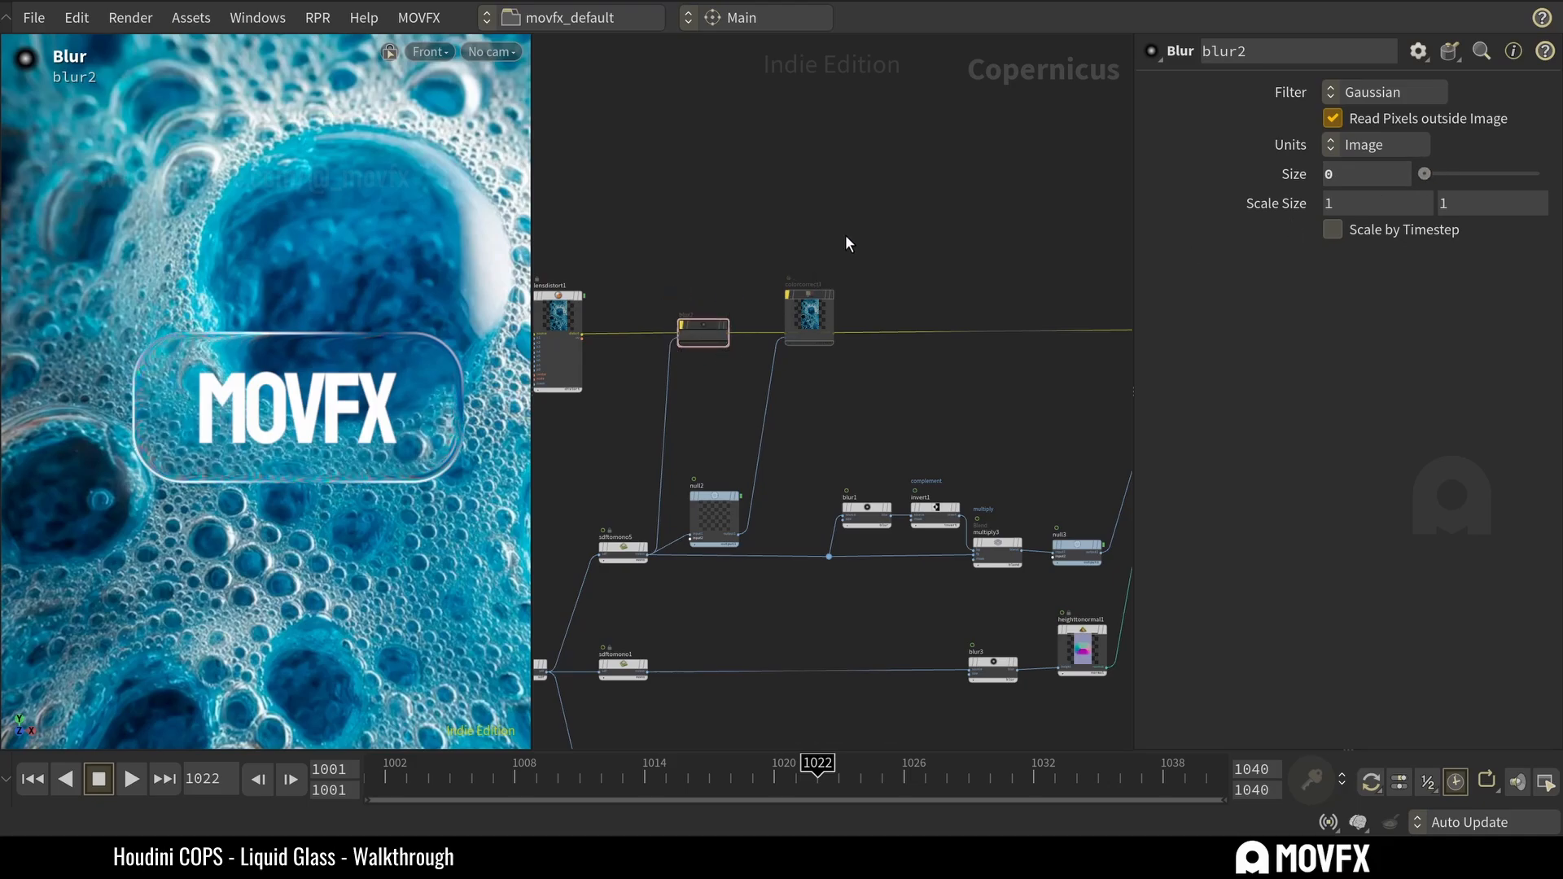
# Enable the bypassed colorcorrect1 node to tint the glass, and turn blur2 back on.
pyautogui.click(804, 313)
pyautogui.scroll(2, 804, 318)
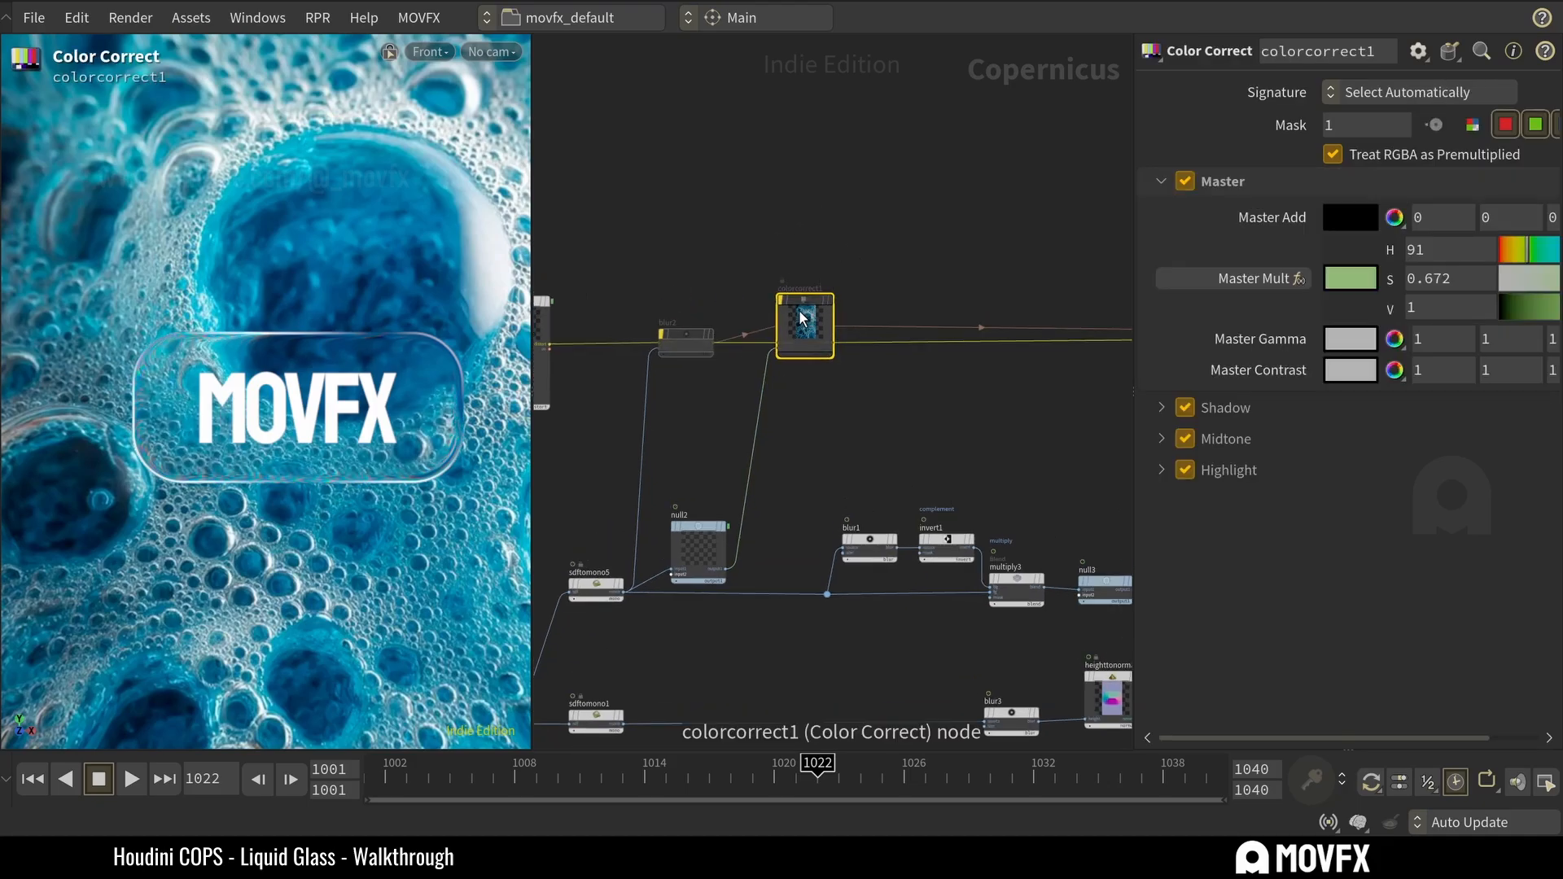
pyautogui.moveTo(798, 303)
pyautogui.click(780, 276)
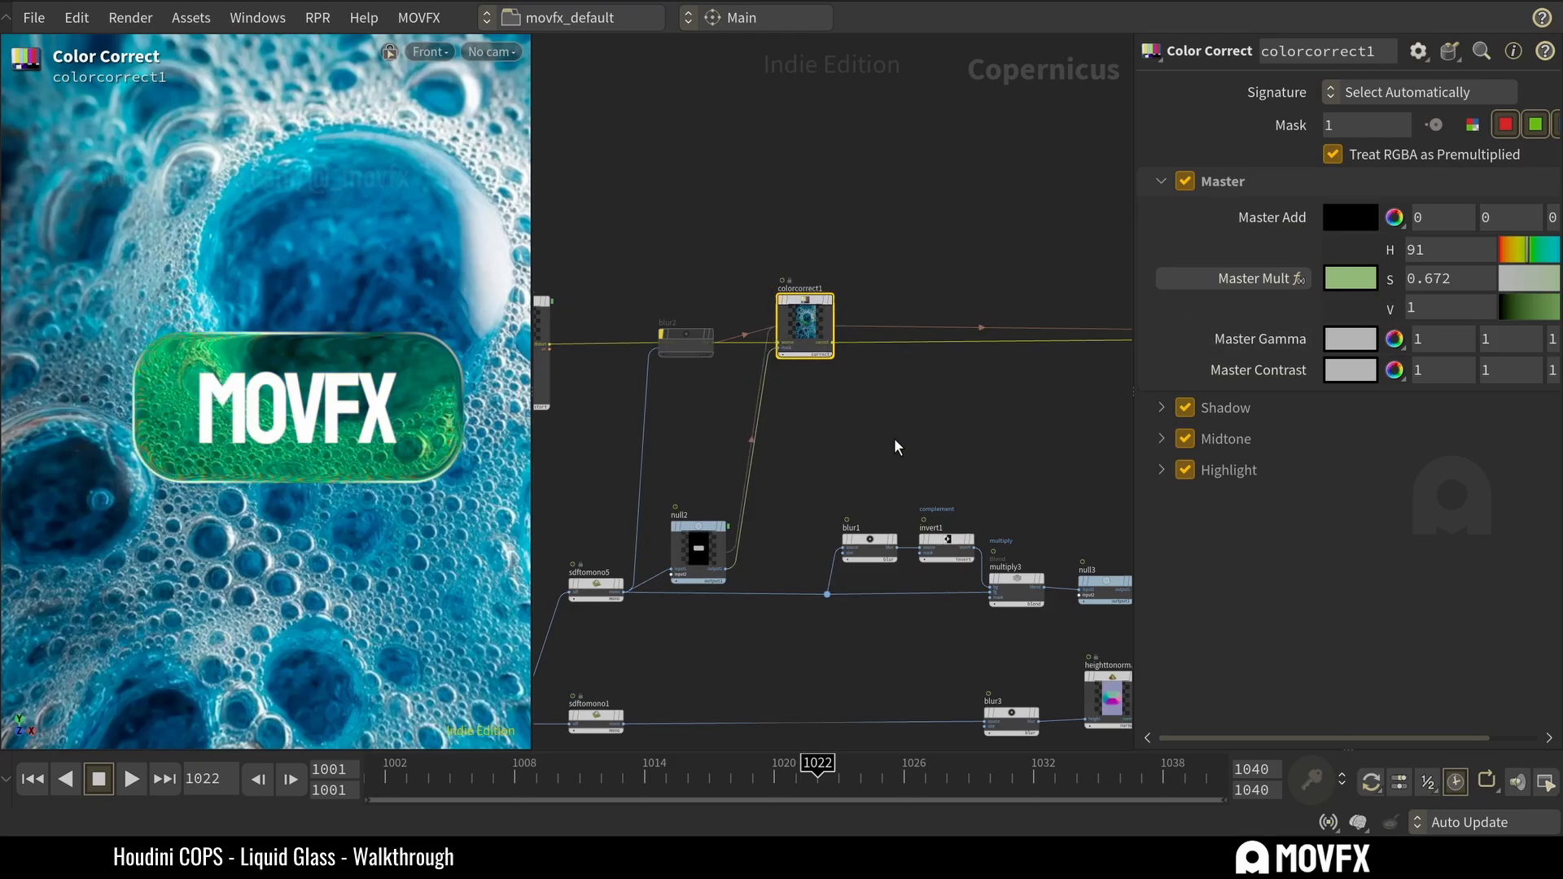
pyautogui.click(682, 338)
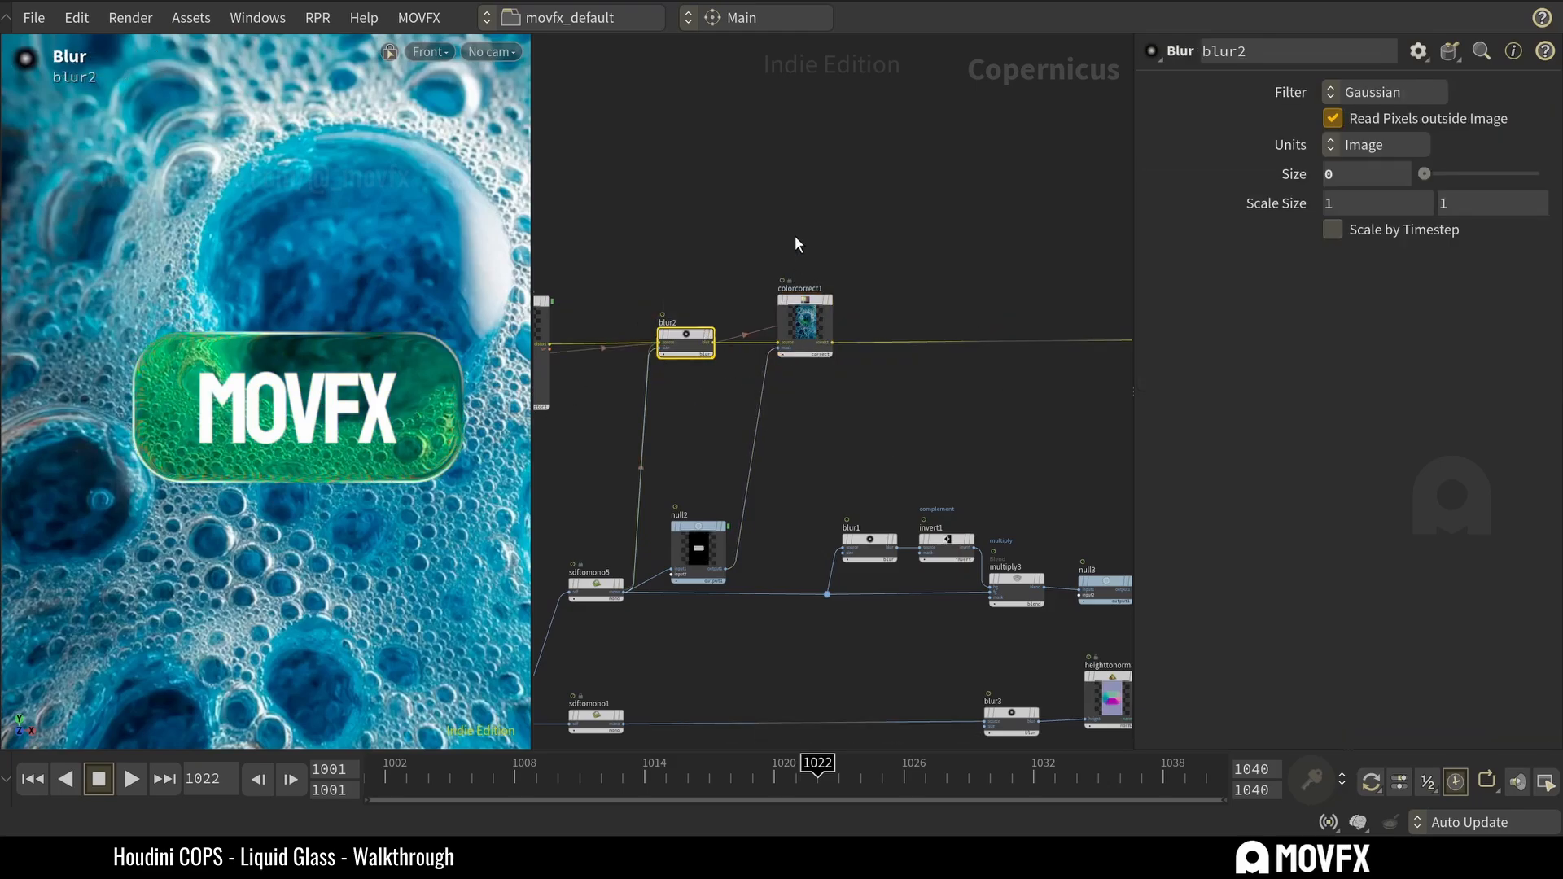
# Try Master Mult hues of 101 and 23 on colorcorrect1, saving the scene between the two.
pyautogui.click(804, 324)
pyautogui.moveTo(1519, 250)
pyautogui.mouseDown()
pyautogui.moveTo(1491, 251)
pyautogui.moveTo(1558, 263)
pyautogui.moveTo(1537, 266)
pyautogui.mouseUp()
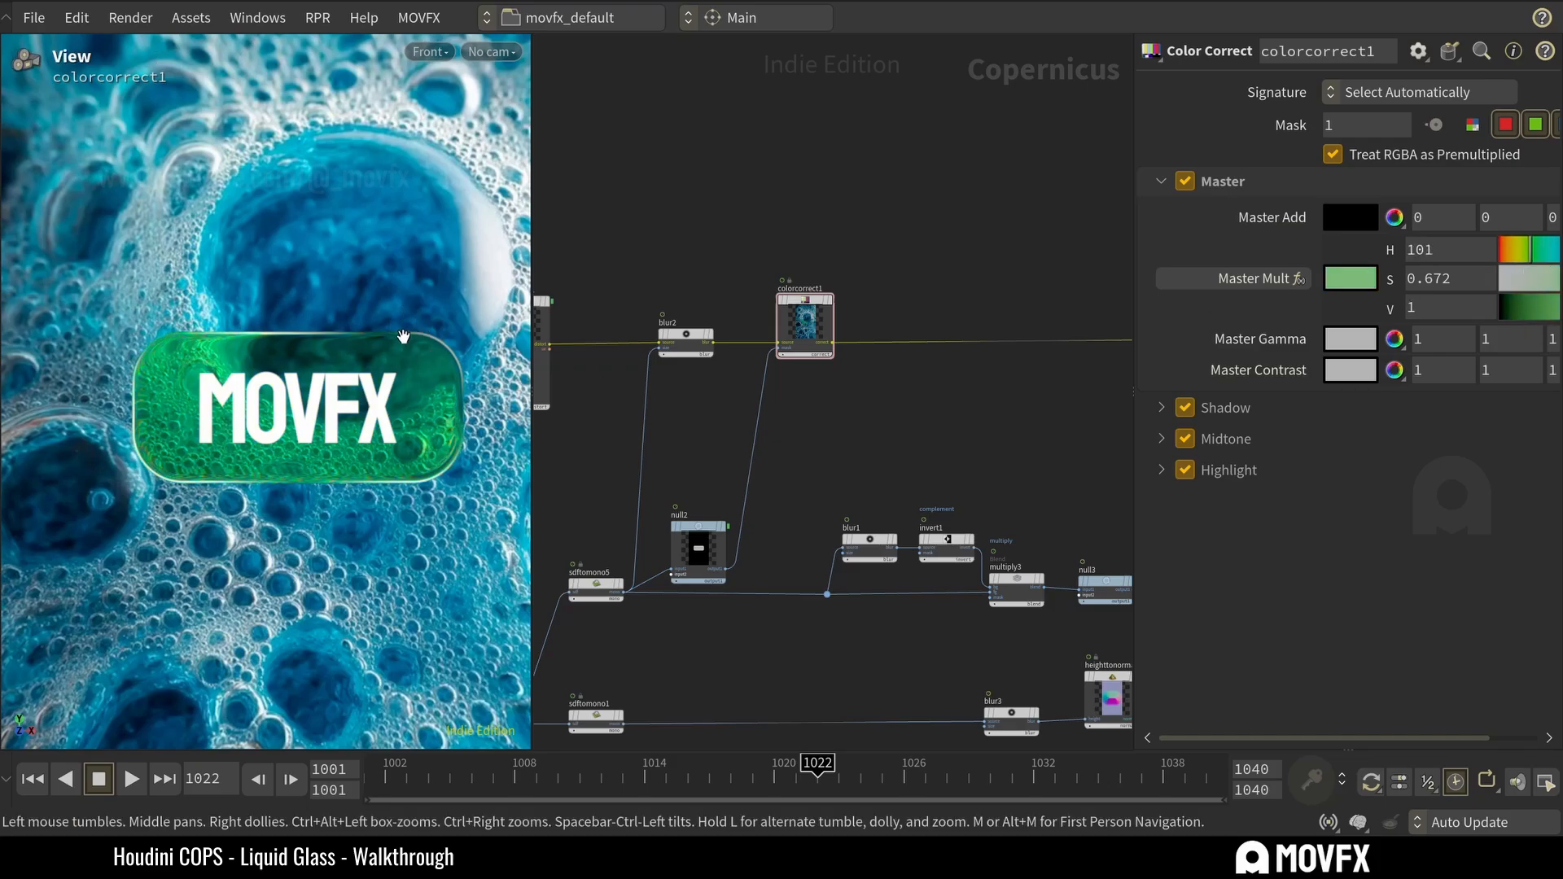
pyautogui.scroll(-3, 403, 336)
pyautogui.scroll(4, 407, 358)
pyautogui.hotkey('ctrl', 's')
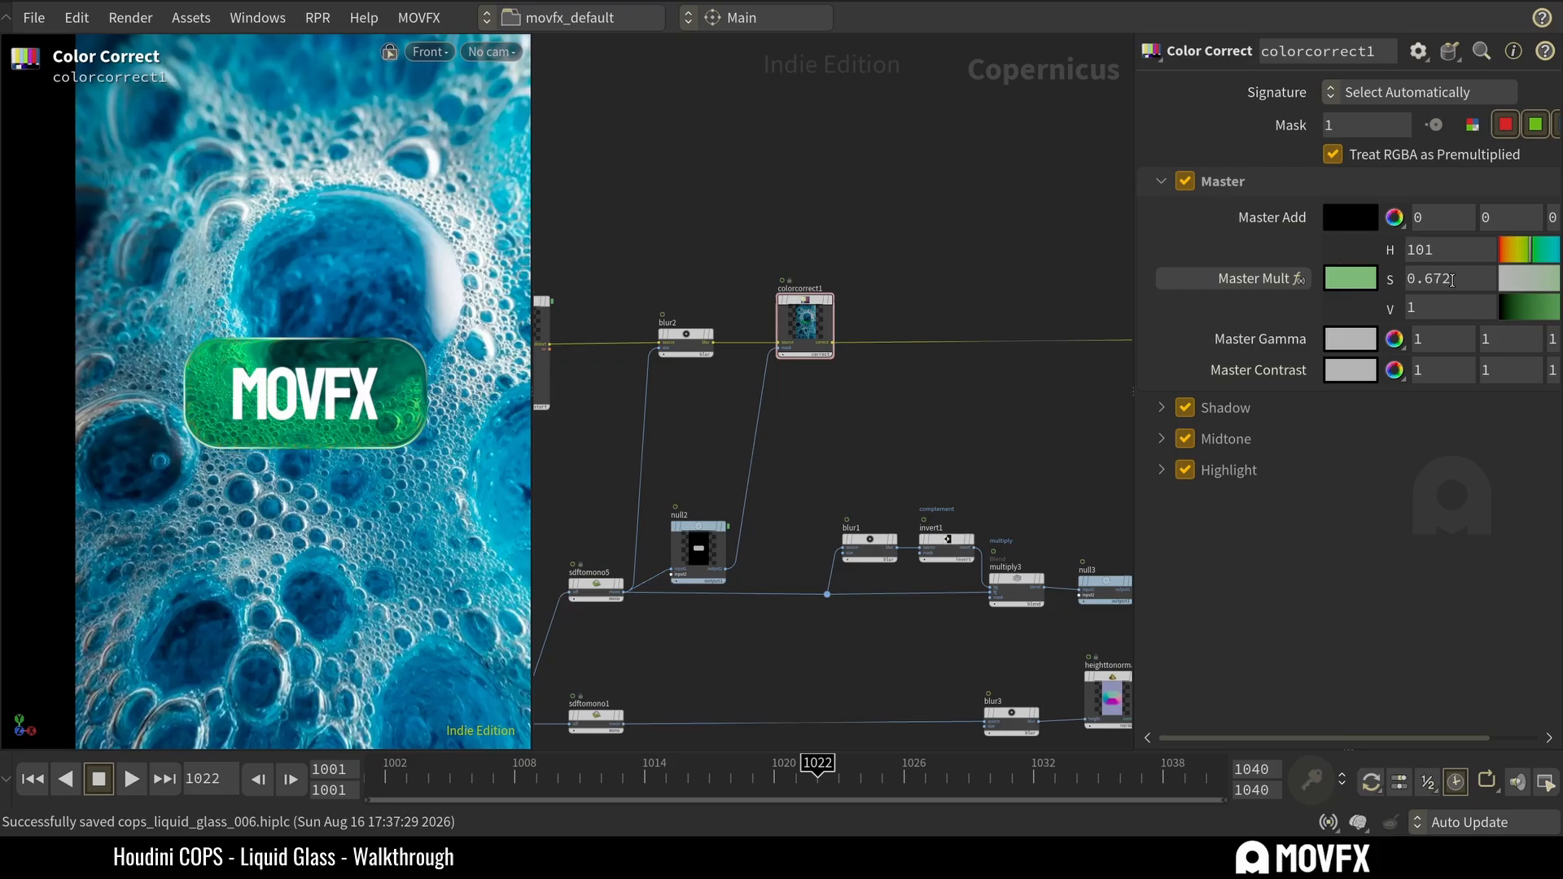
pyautogui.moveTo(1514, 255); pyautogui.dragTo(1511, 254)
# Toggle colorcorrect1's bypass repeatedly to compare the glass with and without the tint, leaving the node bypassed.
pyautogui.moveTo(799, 306)
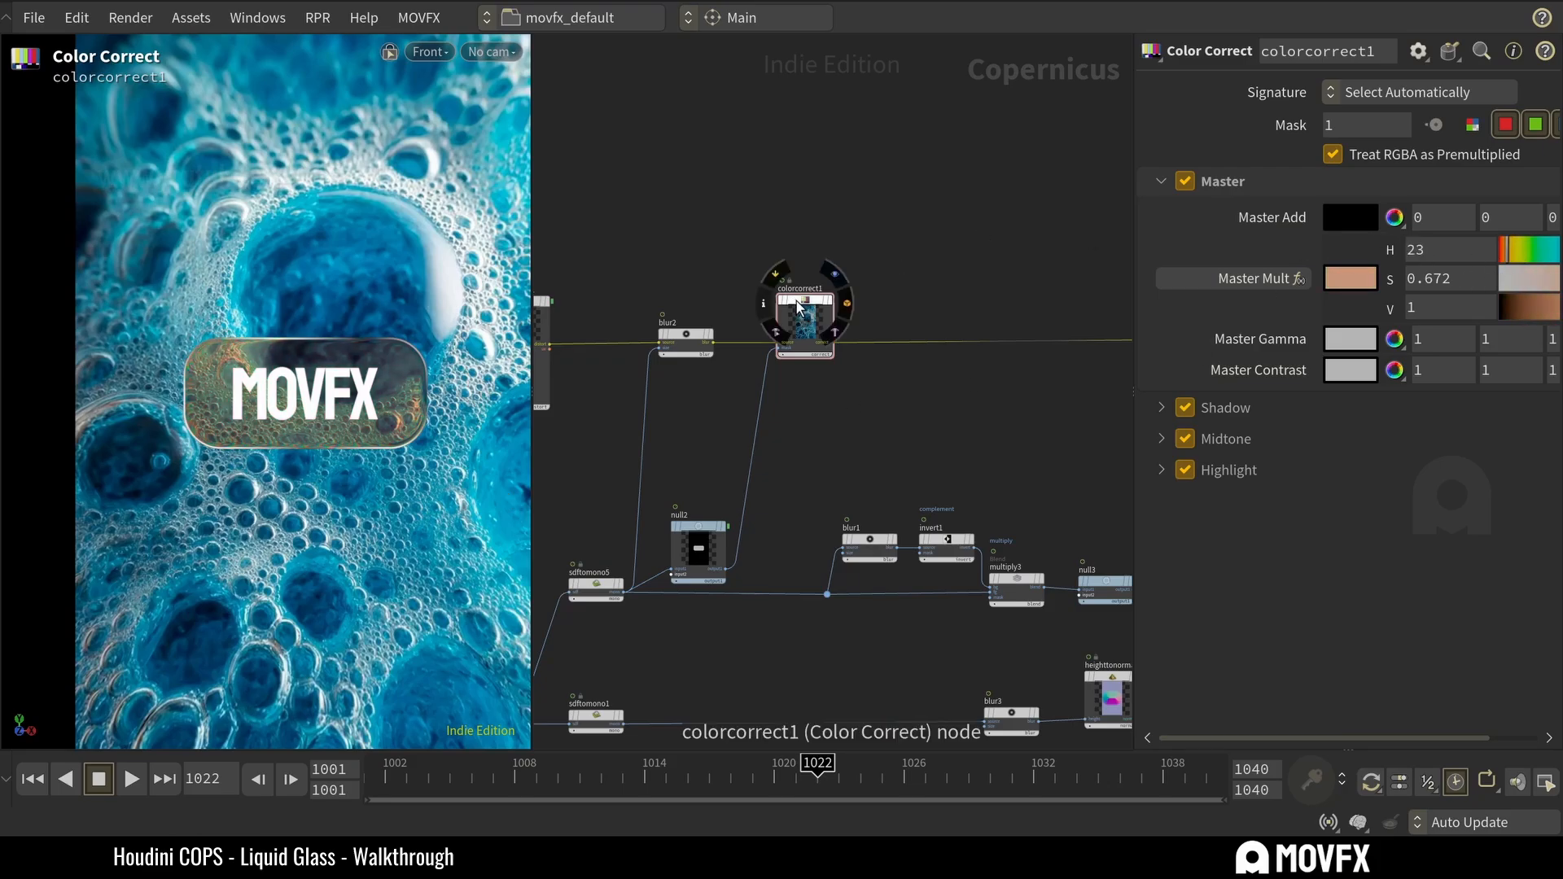
pyautogui.moveTo(890, 218); pyautogui.dragTo(790, 355)
pyautogui.moveTo(887, 251); pyautogui.dragTo(823, 276, button='middle')
pyautogui.moveTo(733, 328)
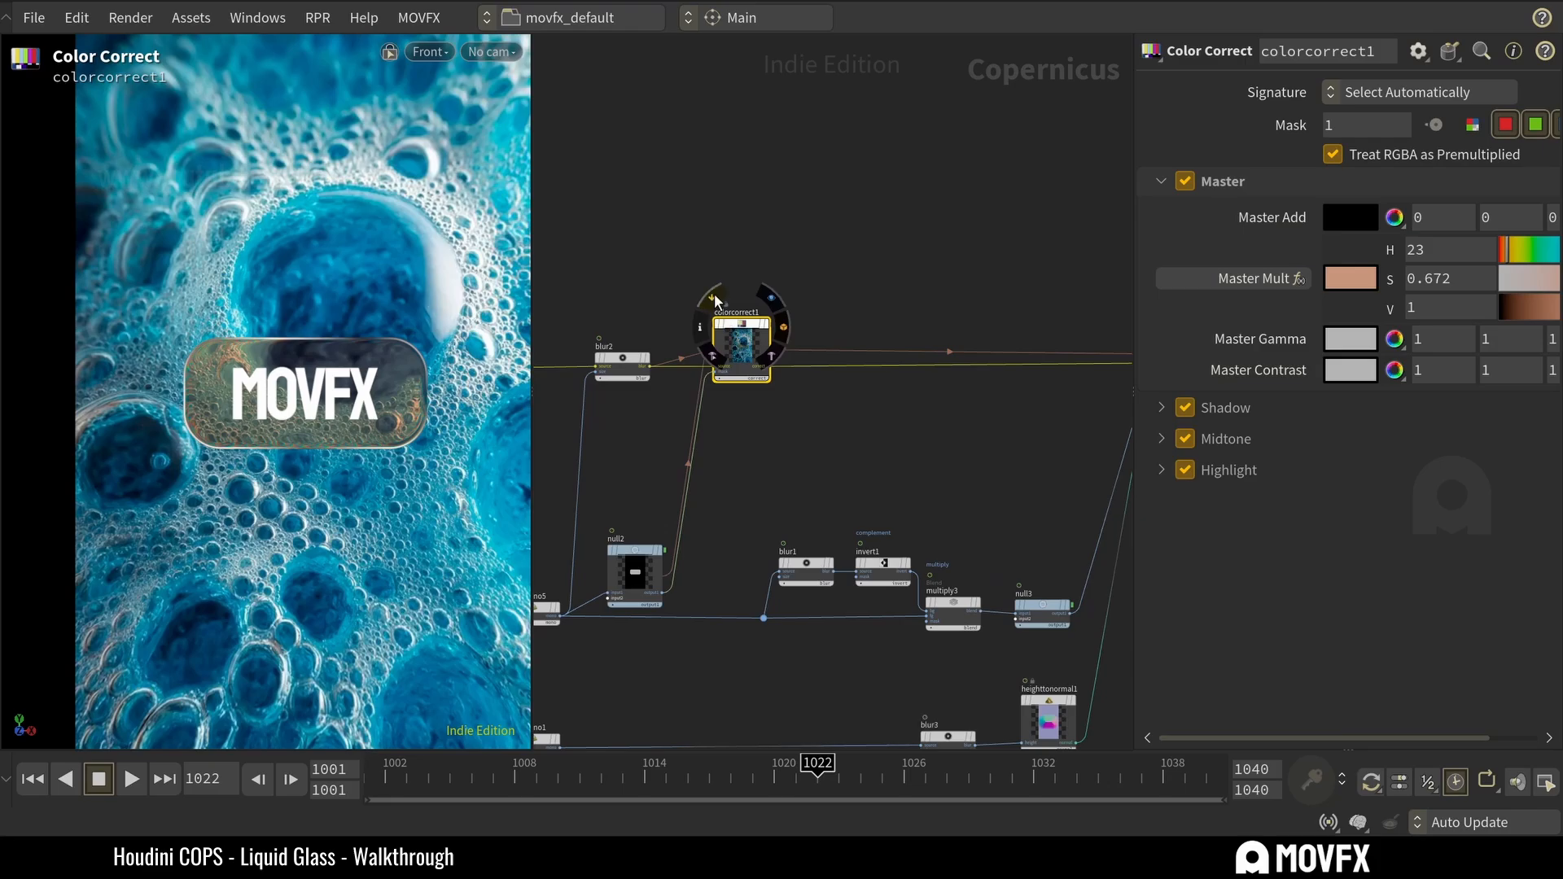
pyautogui.click(717, 303)
pyautogui.click(716, 303)
pyautogui.click(716, 303)
pyautogui.click(716, 303)
pyautogui.click(716, 303)
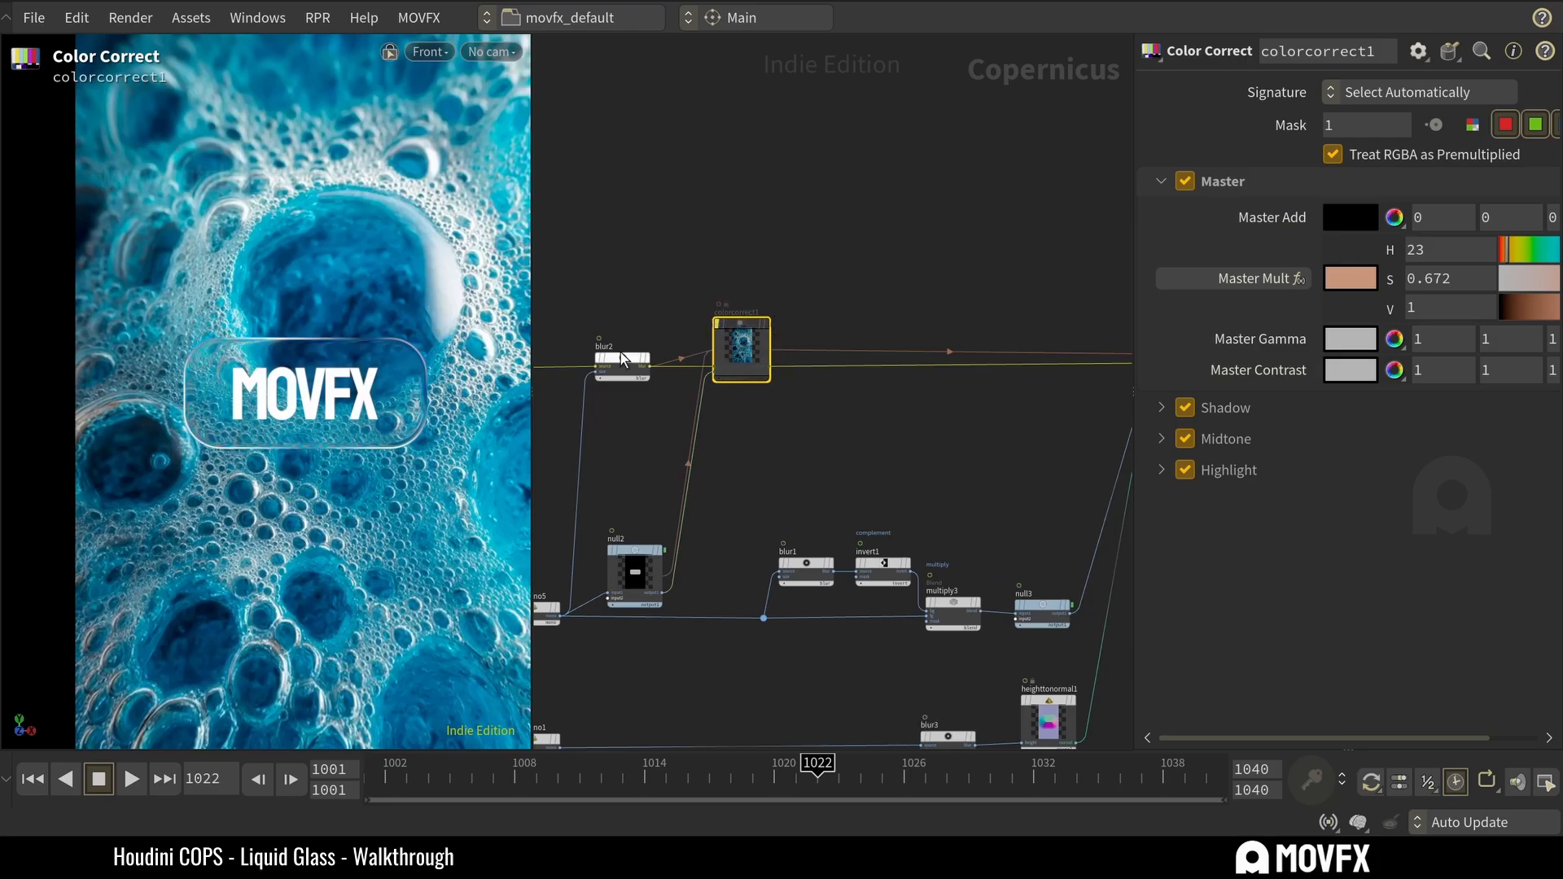
# Bypass blur2 as well, and reselect colorcorrect1 in view of the whole network.
pyautogui.click(596, 336)
pyautogui.click(657, 262)
pyautogui.click(607, 358)
pyautogui.click(741, 350)
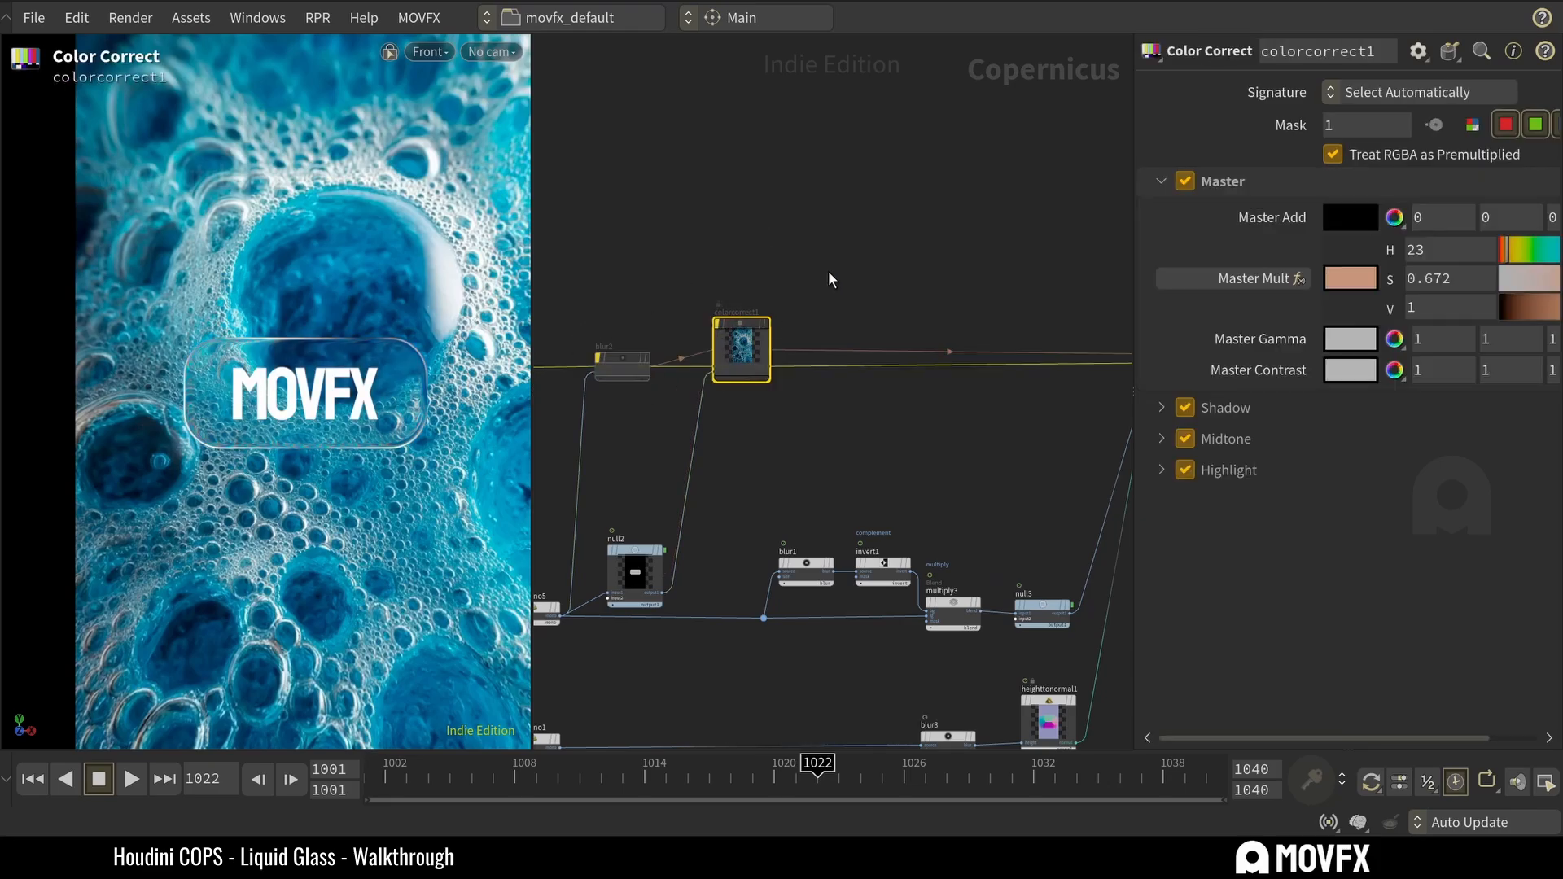
pyautogui.scroll(-8, 830, 279)
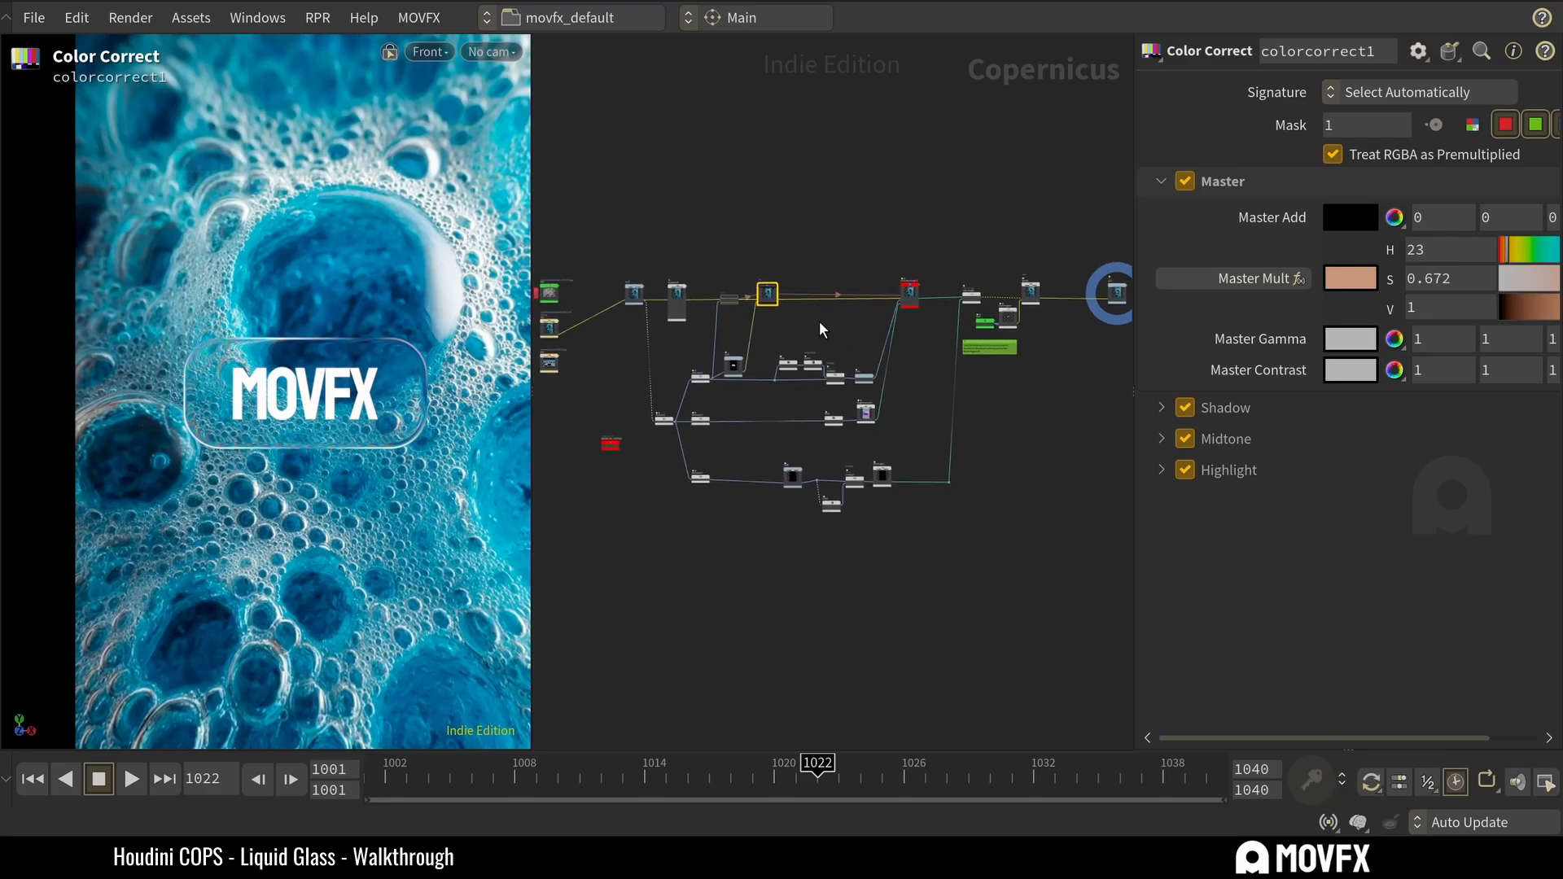
pyautogui.scroll(-2, 819, 320)
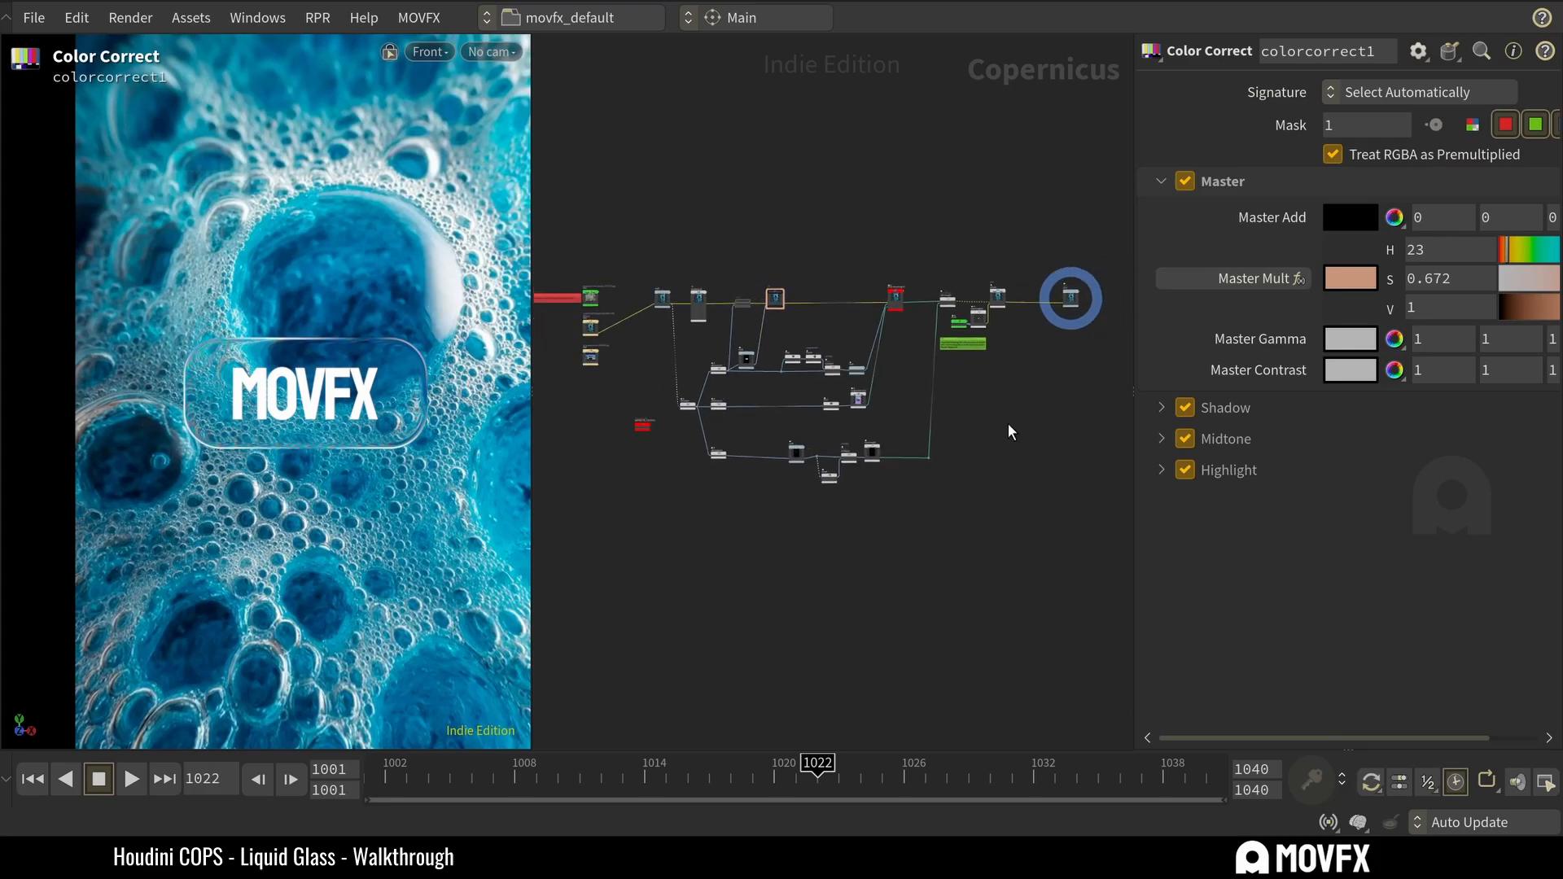